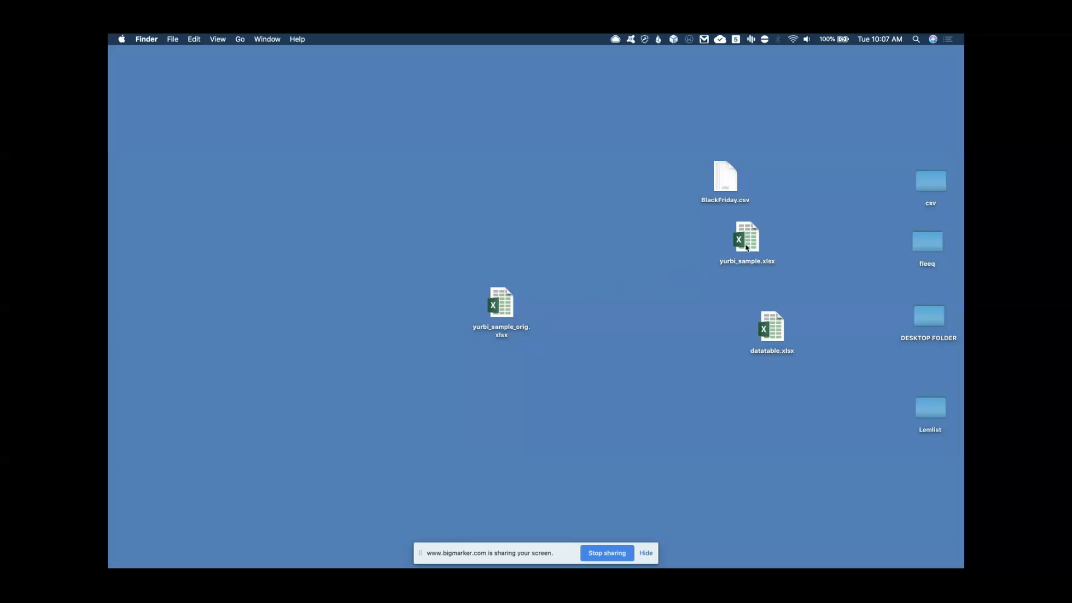
Open yurbi_sample_orig.xlsx in Microsoft Excel (default) and bring the workbook window forward
right_click(501, 311)
mouse_move(553, 320)
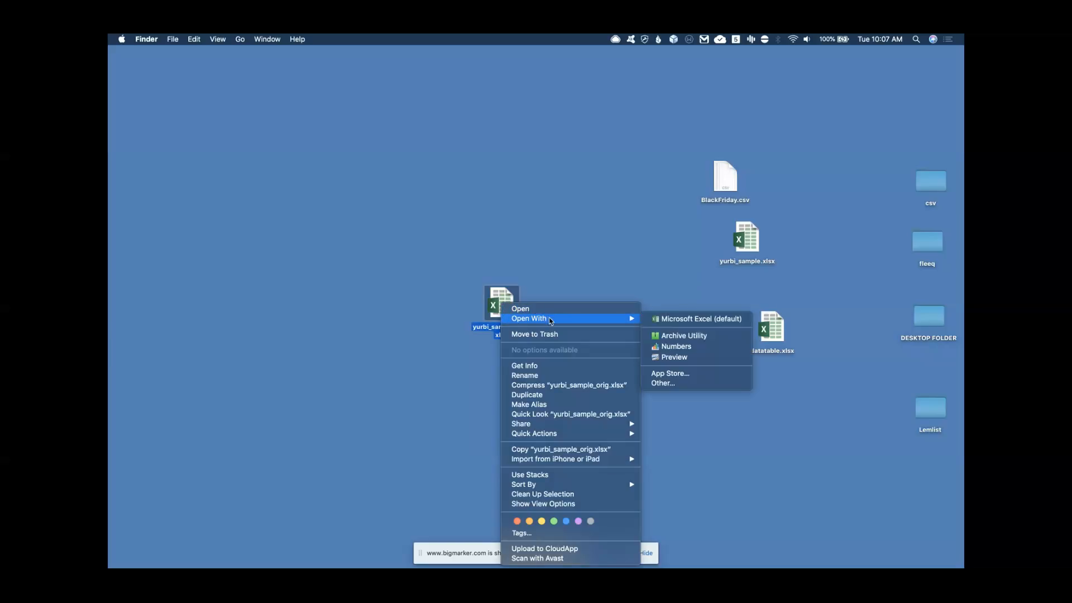
click(668, 324)
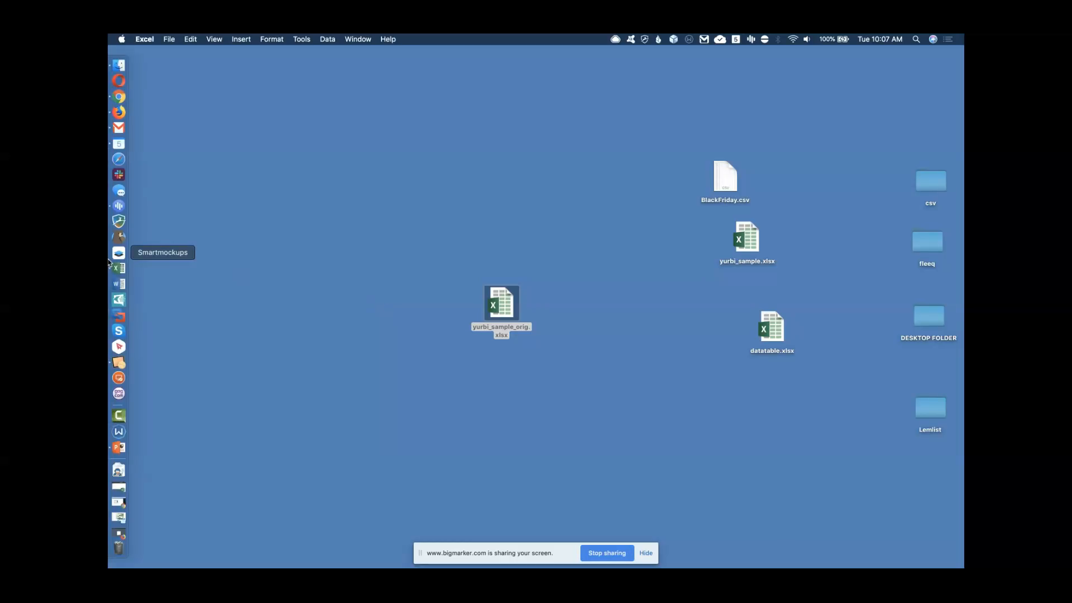
click(118, 269)
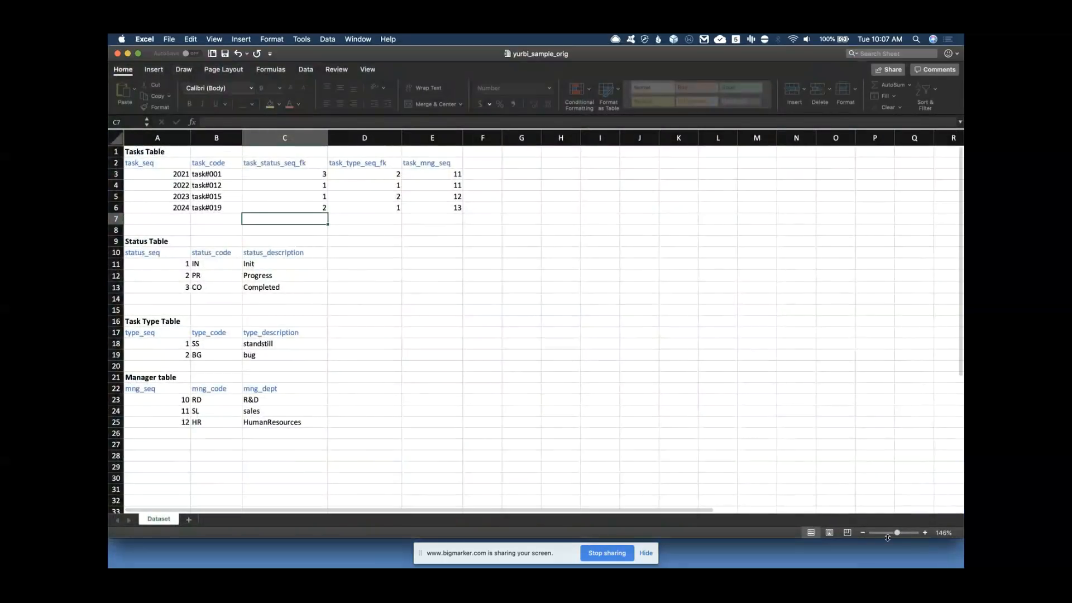
Zoom the Dataset sheet to 160% and review the Tasks, Status, Task Type and Manager tables
drag(898, 533, 899, 533)
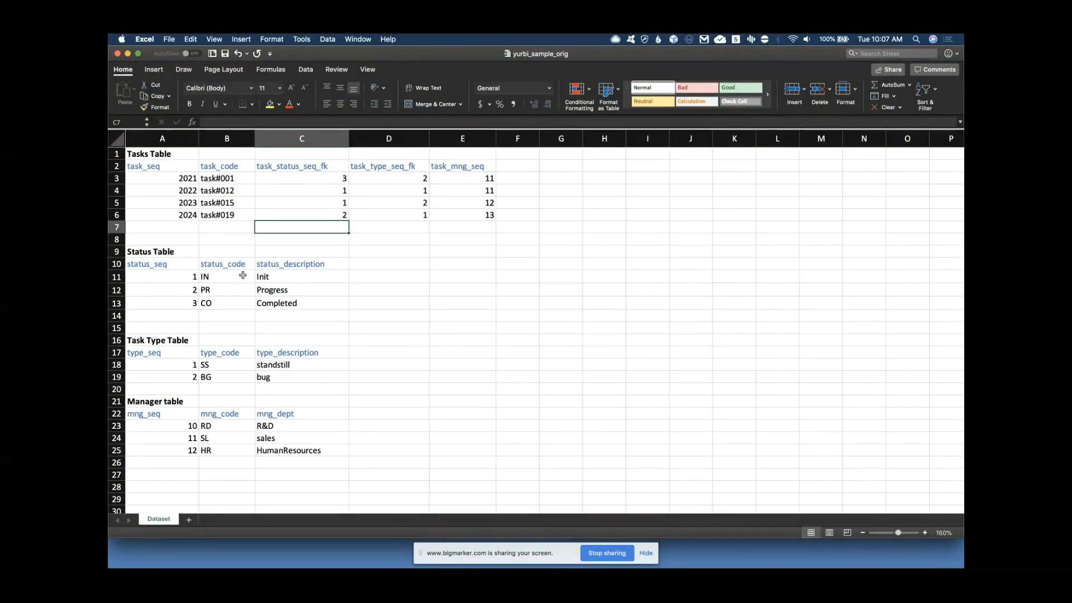
scroll(248, 388, down, 5)
scroll(249, 386, up, 5)
click(118, 153)
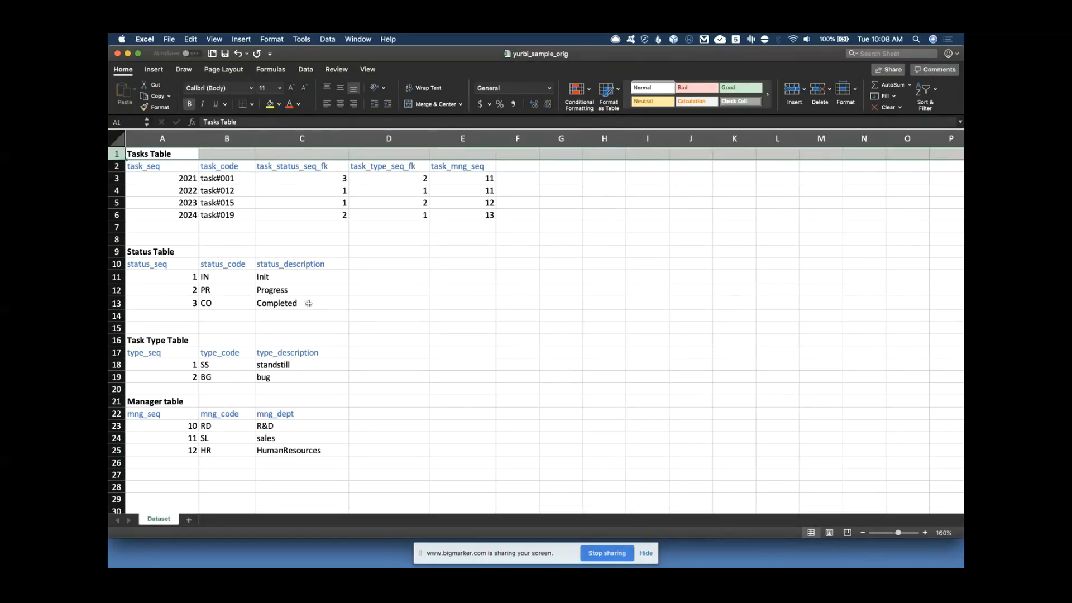
Check task#001's status and type keys in C3 and D3, then minimise the workbook window
scroll(261, 405, down, 5)
scroll(262, 403, up, 5)
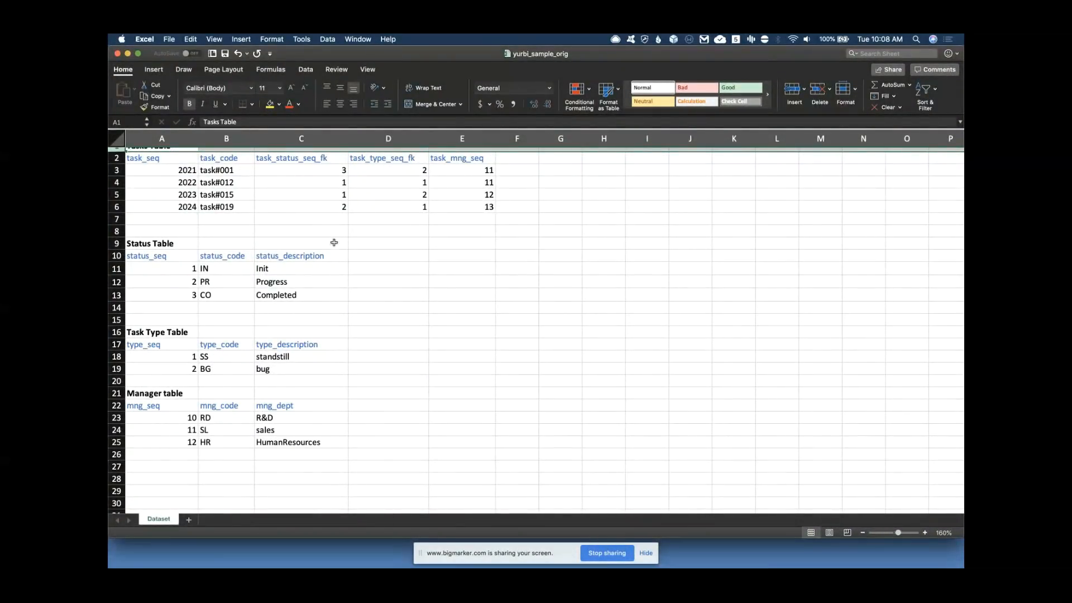
scroll(334, 325, up, 1)
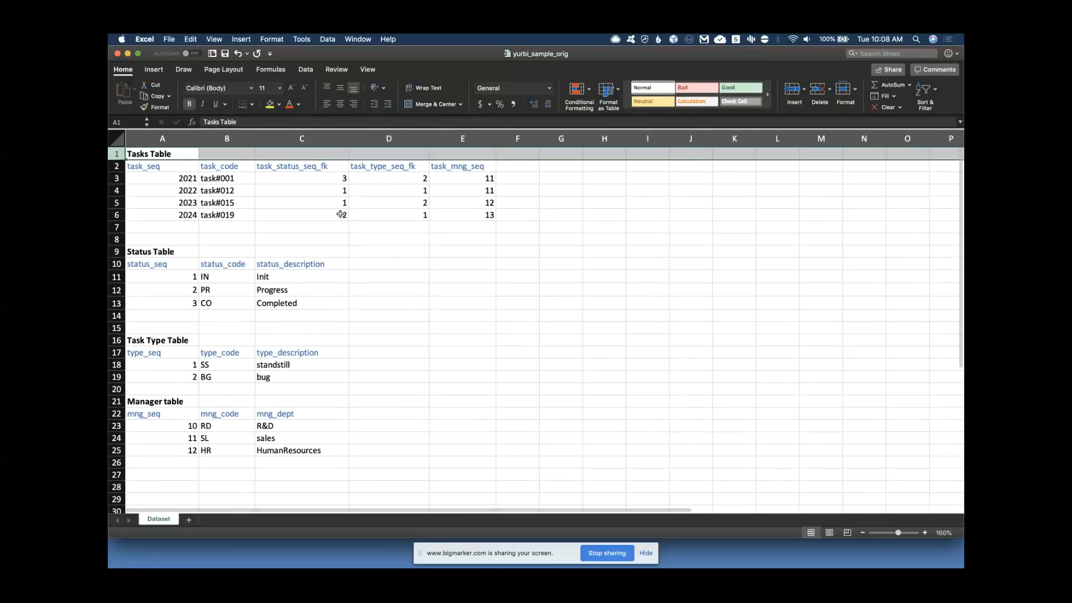
click(336, 177)
click(389, 181)
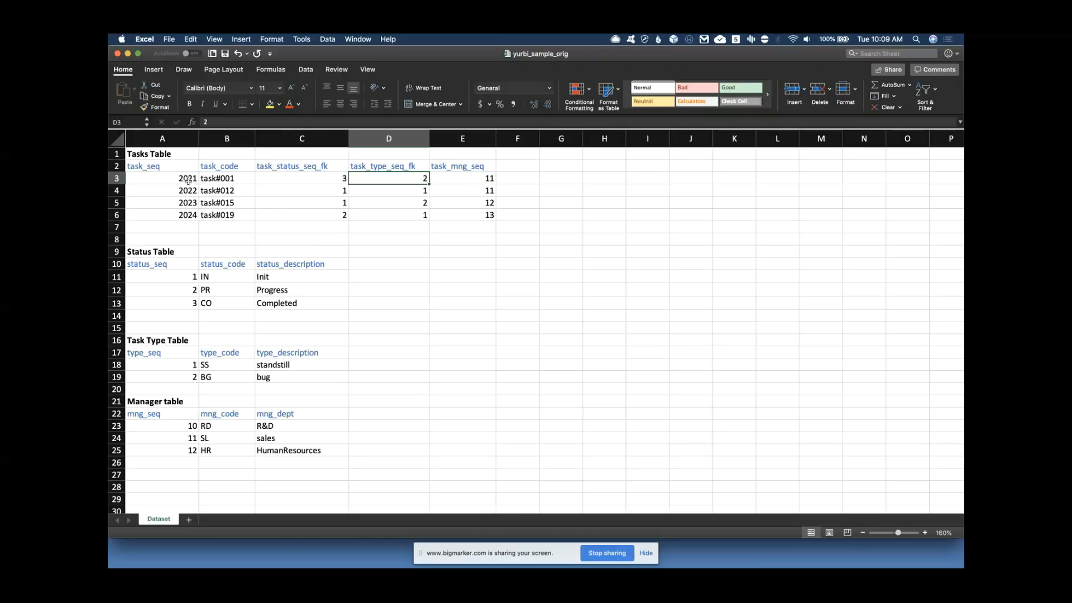
click(128, 53)
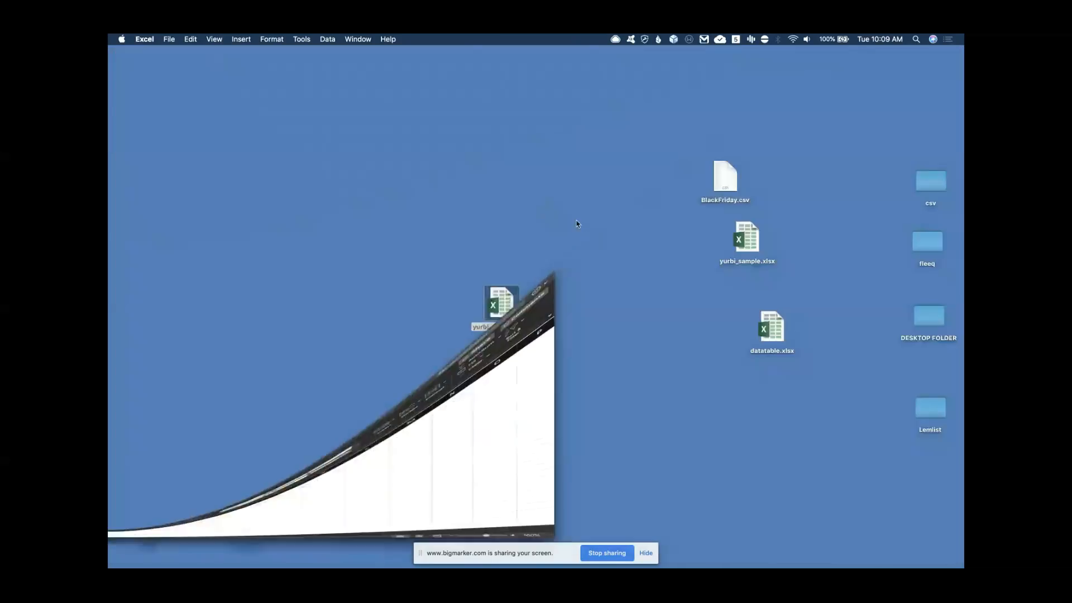
Open yurbi_sample.xlsx from the desktop in Microsoft Excel (default)
click(726, 259)
right_click(748, 240)
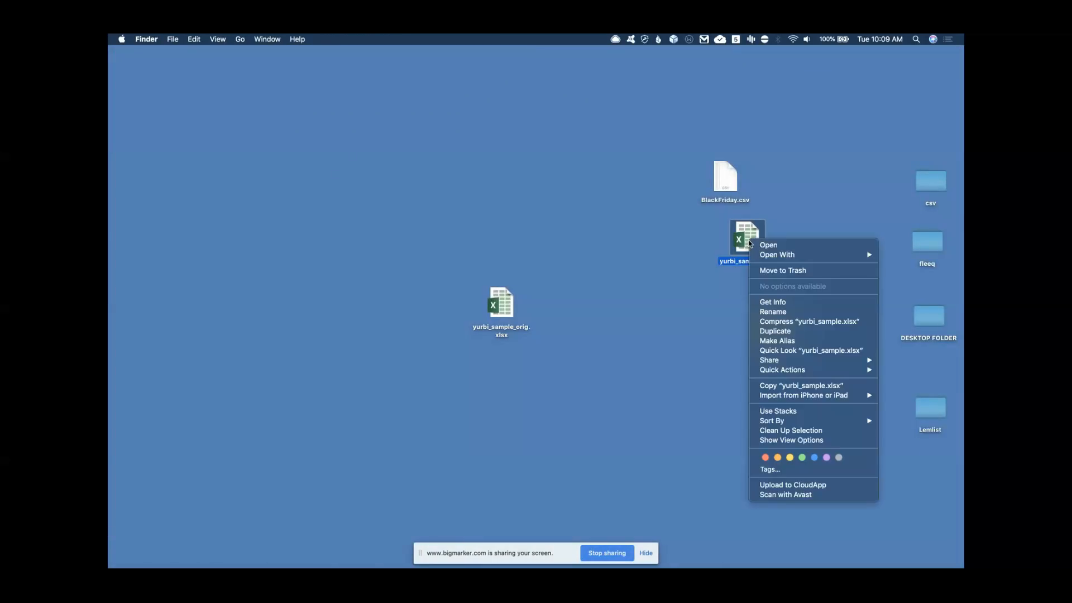
mouse_move(779, 257)
click(709, 256)
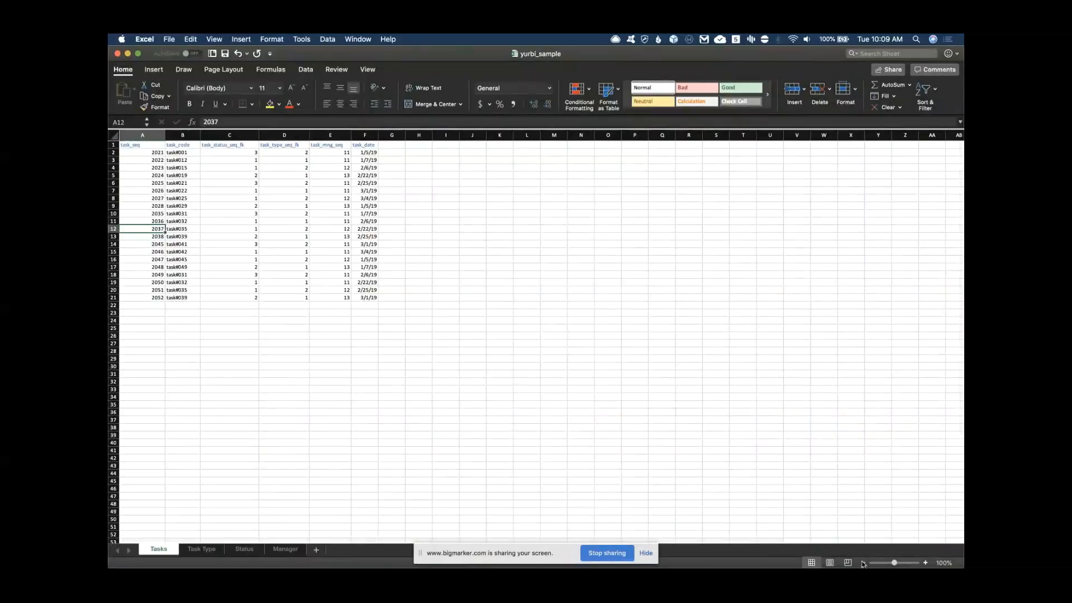
mouse_move(894, 563)
mouse_down()
mouse_move(906, 562)
mouse_move(894, 563)
mouse_up()
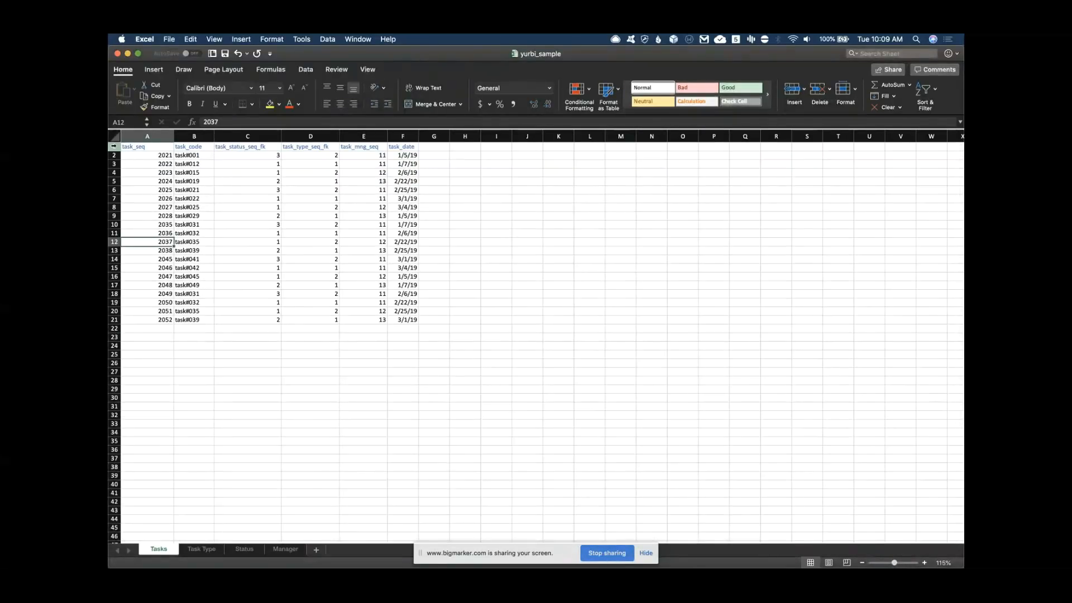
click(114, 146)
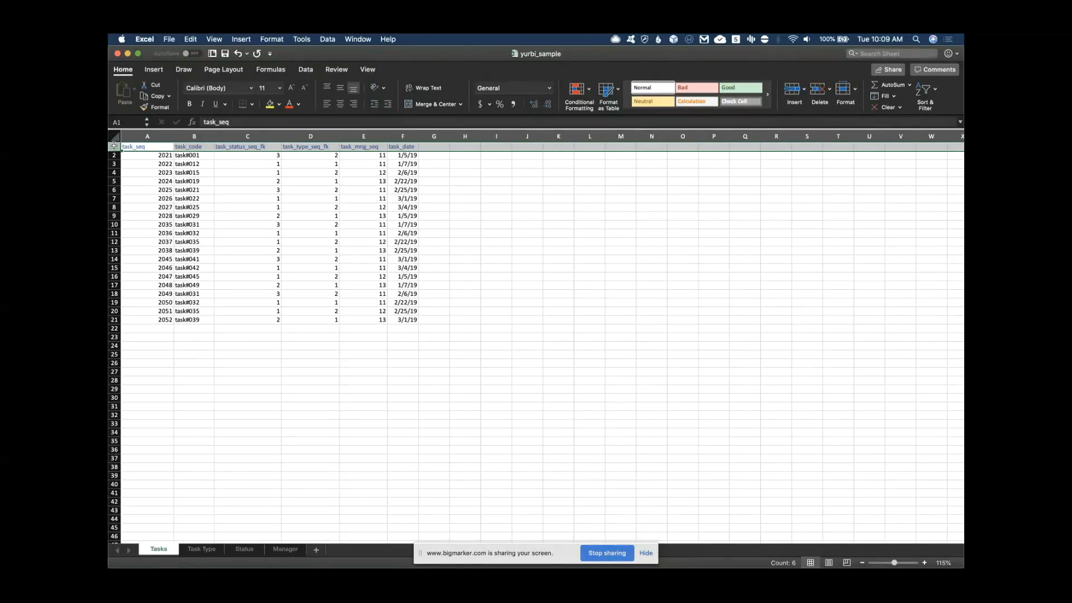
click(148, 147)
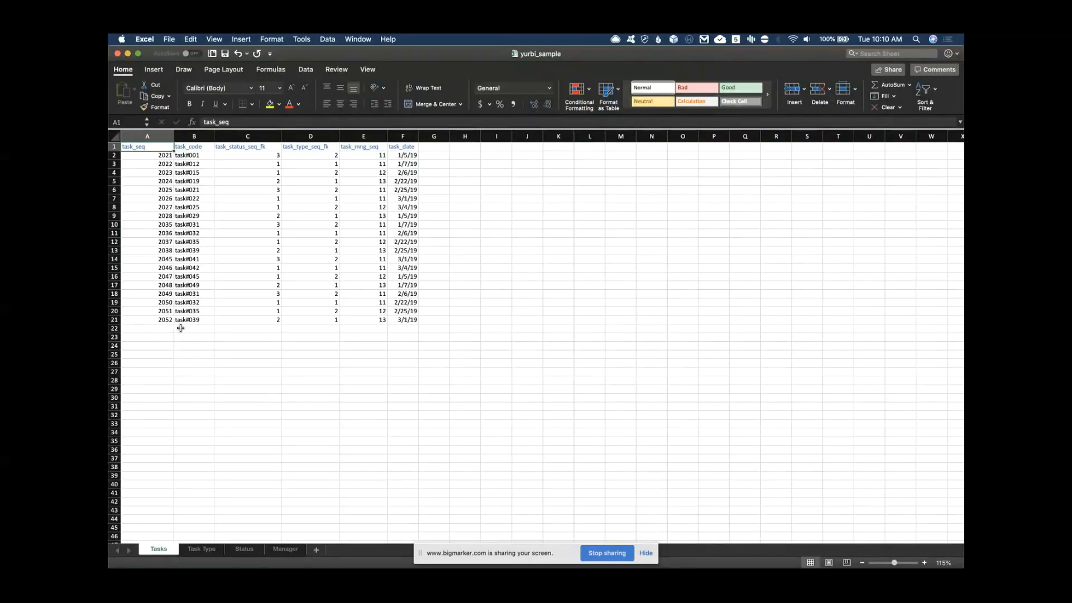
click(192, 148)
click(226, 147)
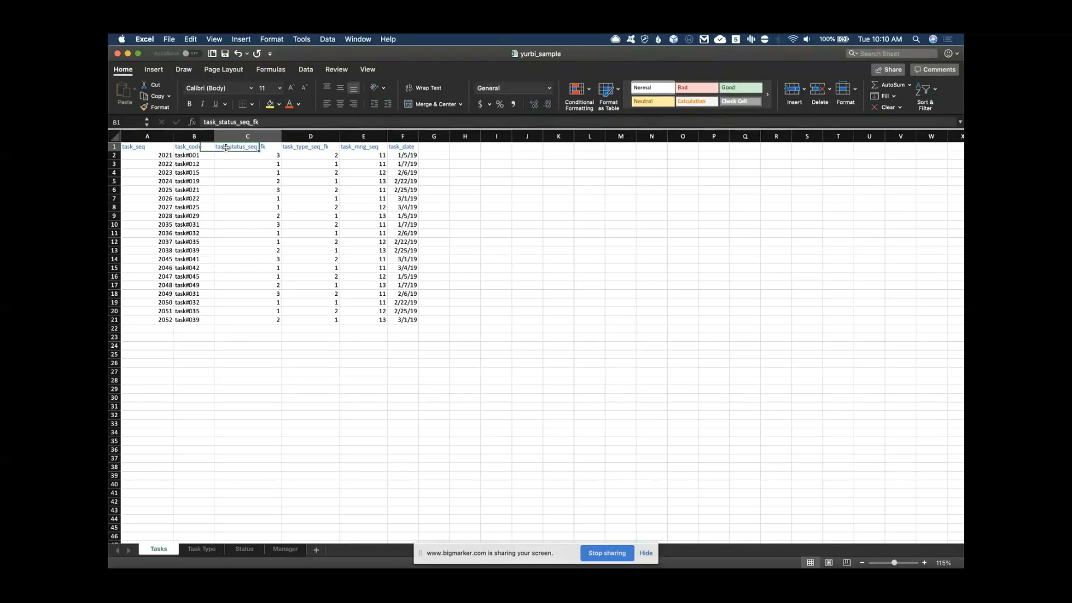
click(307, 148)
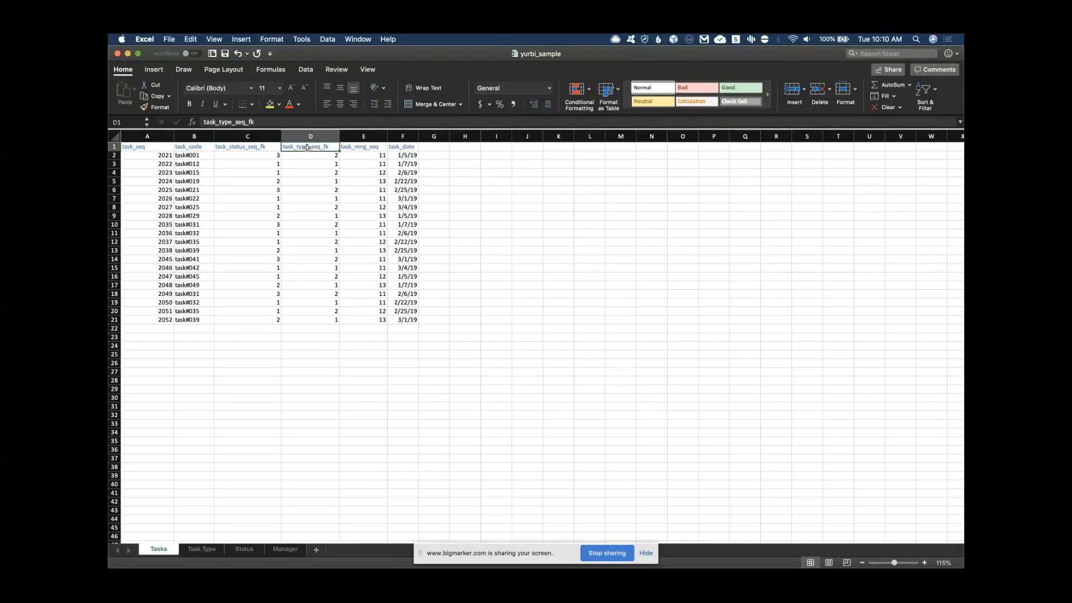
click(353, 147)
click(402, 148)
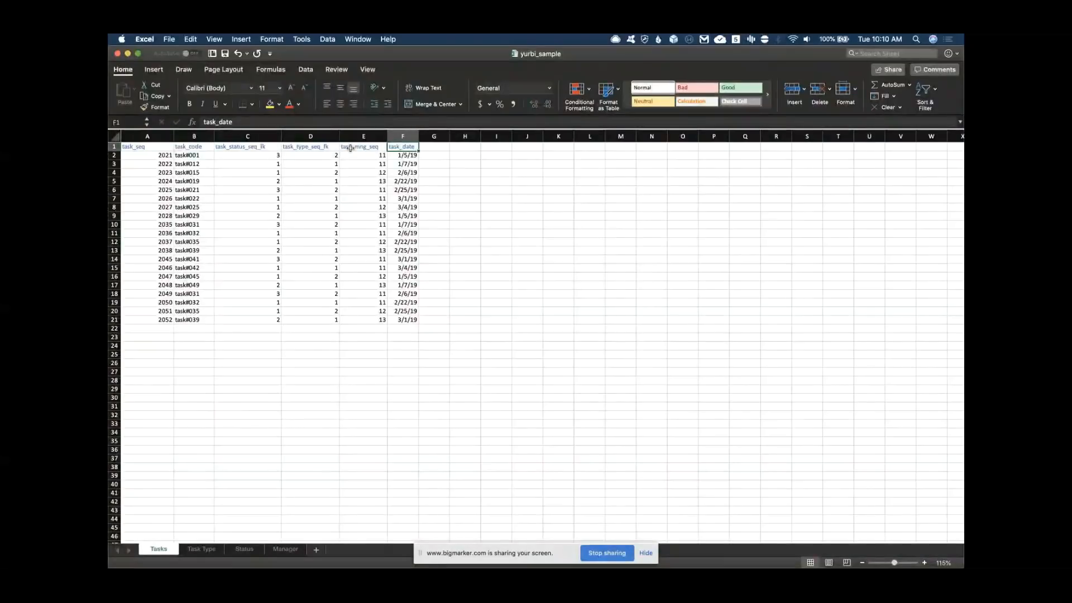
click(247, 146)
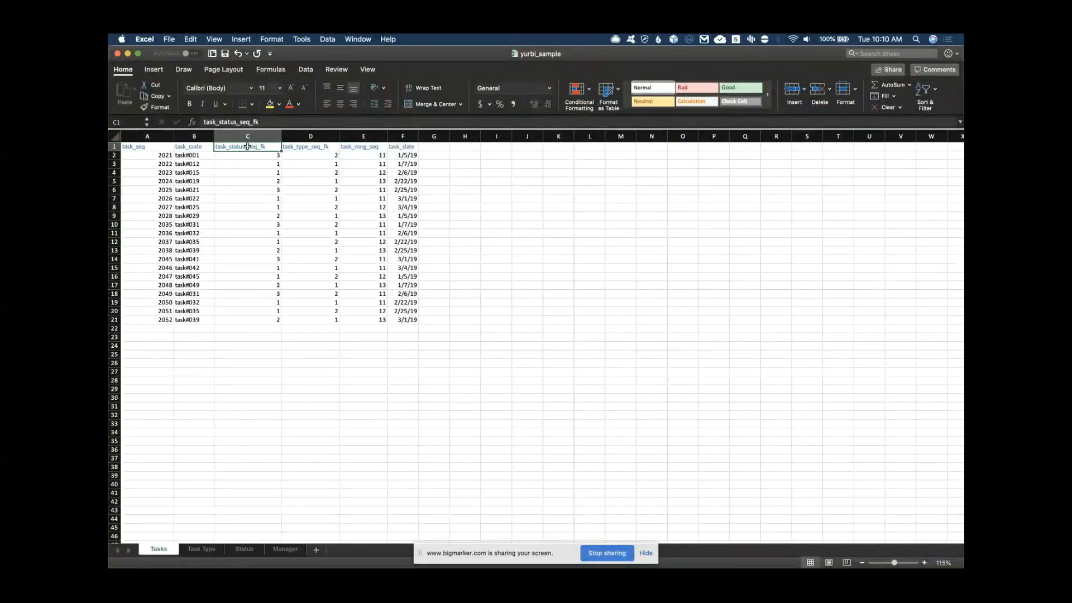
click(148, 146)
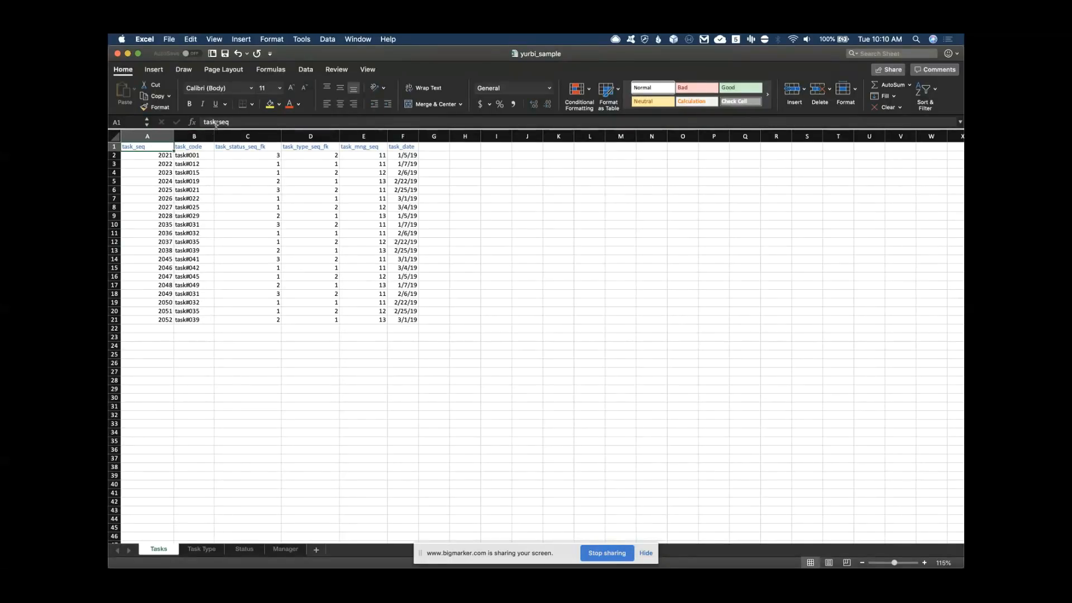
Step through the Tasks sheet headers from task_code to task_mng_seq and task_date
click(186, 146)
key(Right)
key(Right)
key(Left)
key(Right)
key(Right)
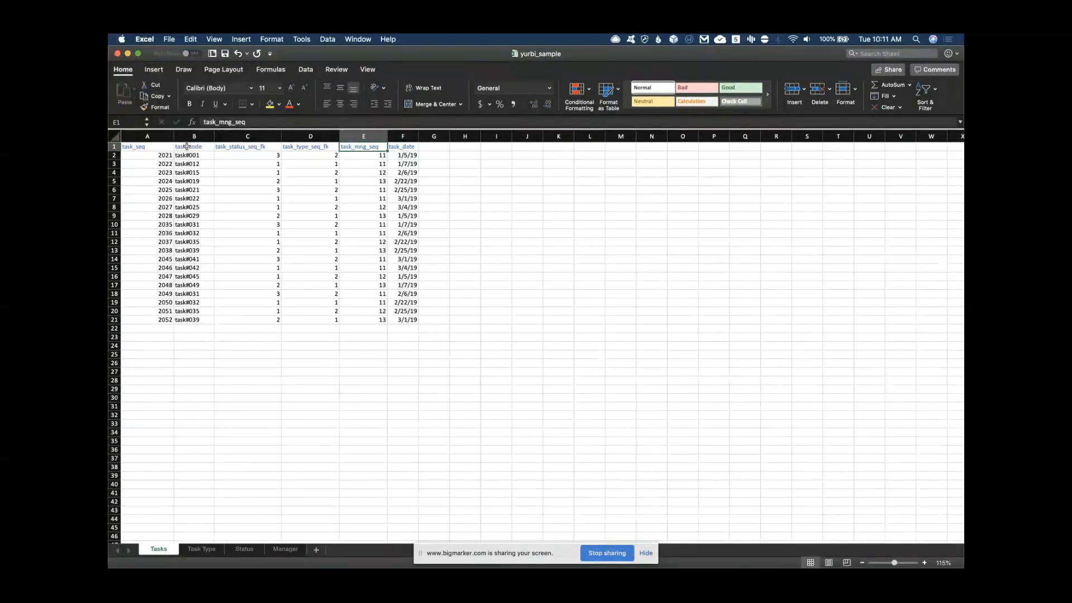
key(Right)
key(Right)
key(Left)
key(Left)
key(Left)
key(Left)
key(Left)
key(Left)
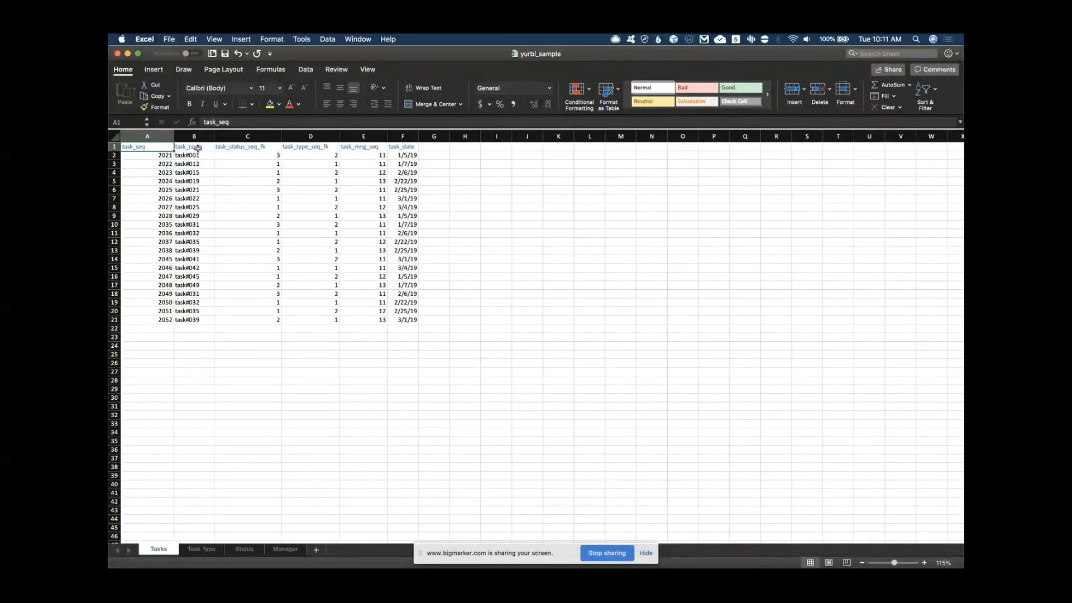
Inspect task 2021's code task#001 and date, then show the Task Type sheet
click(131, 156)
click(190, 157)
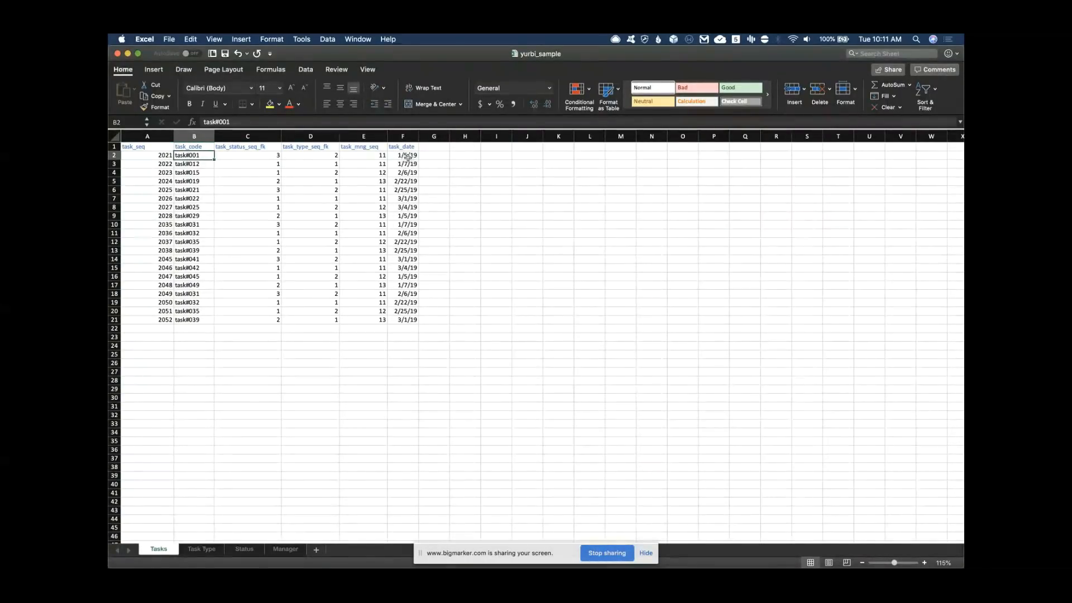
click(410, 158)
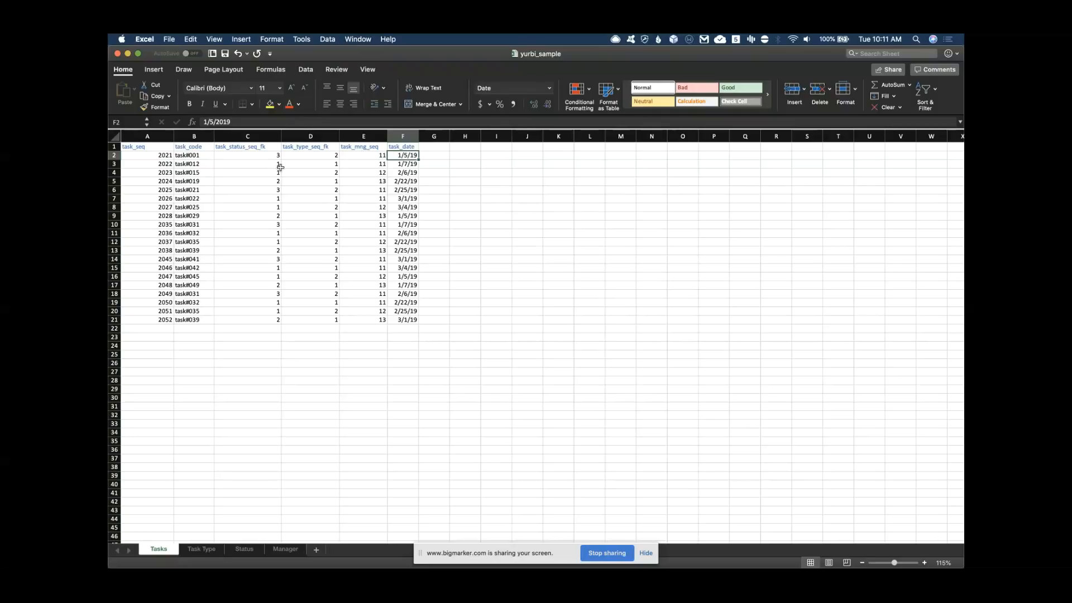
click(136, 147)
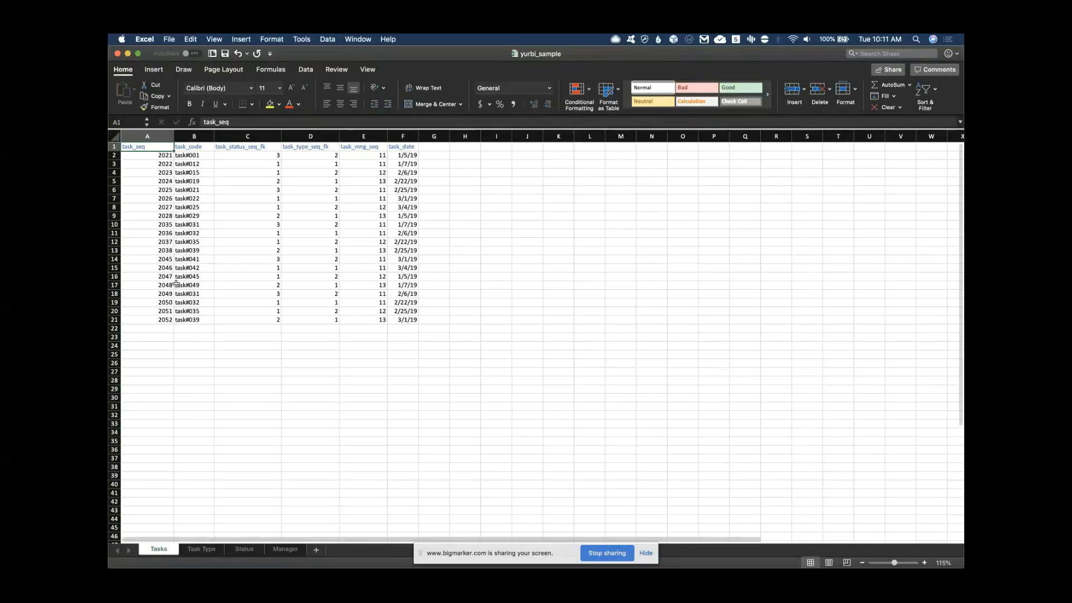
click(202, 550)
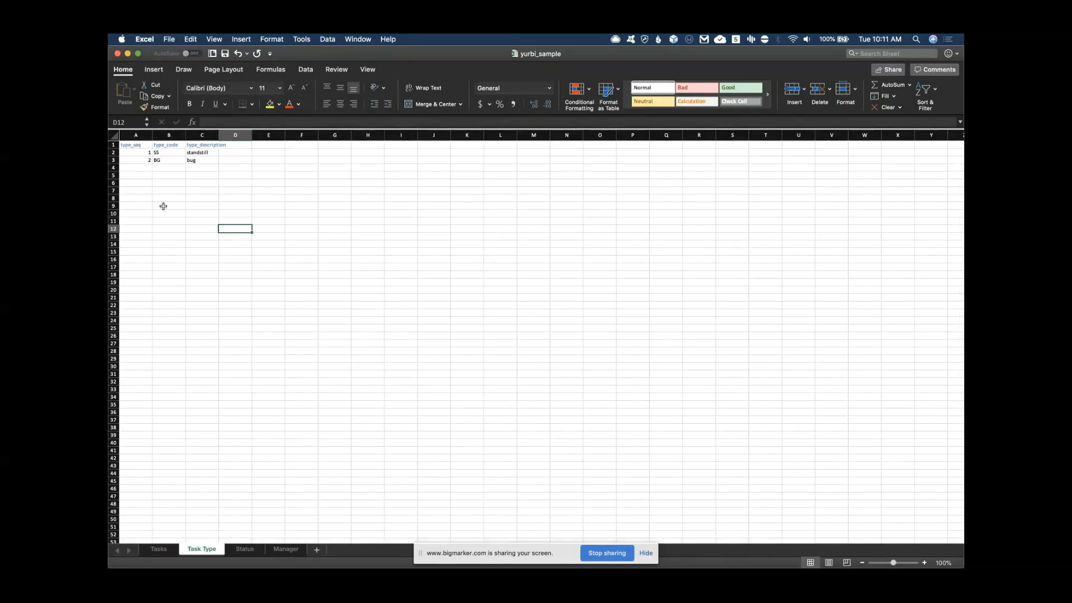
Browse the Status and Manager lookup sheets, then return to the Tasks sheet
click(244, 550)
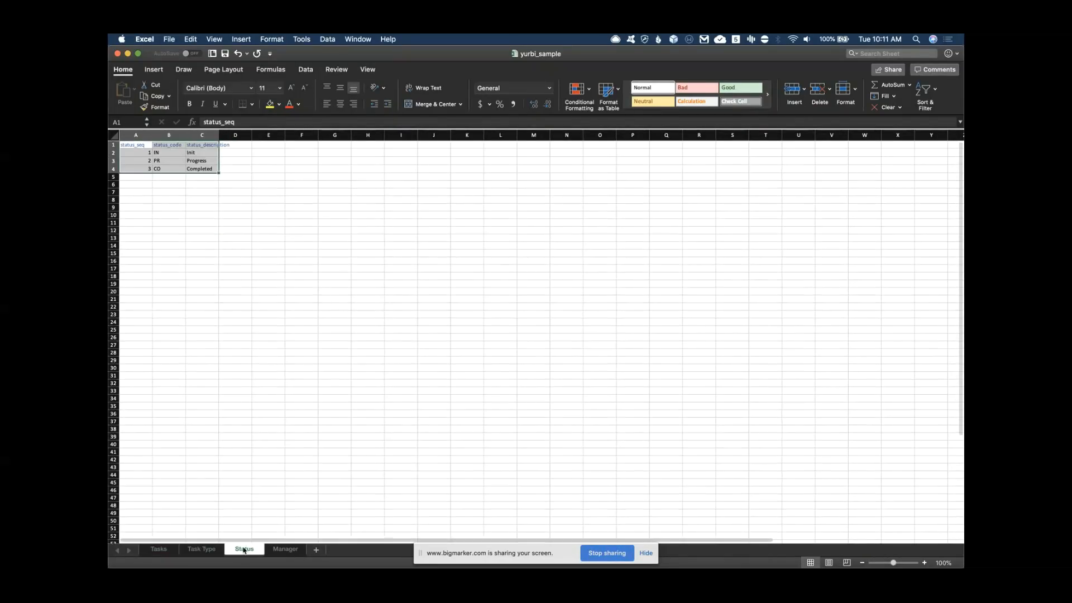
click(286, 550)
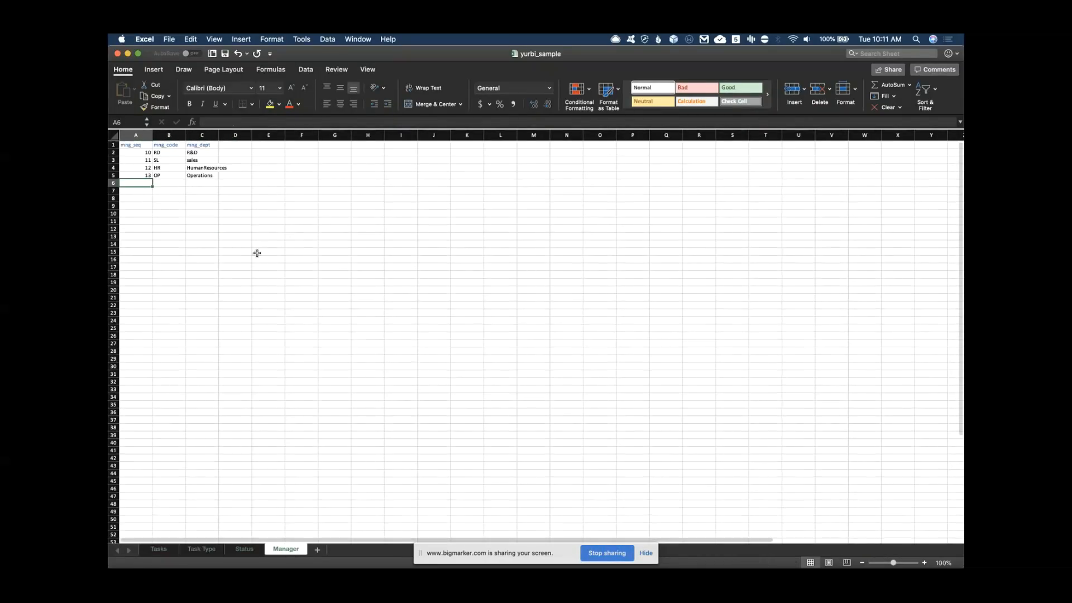
click(159, 550)
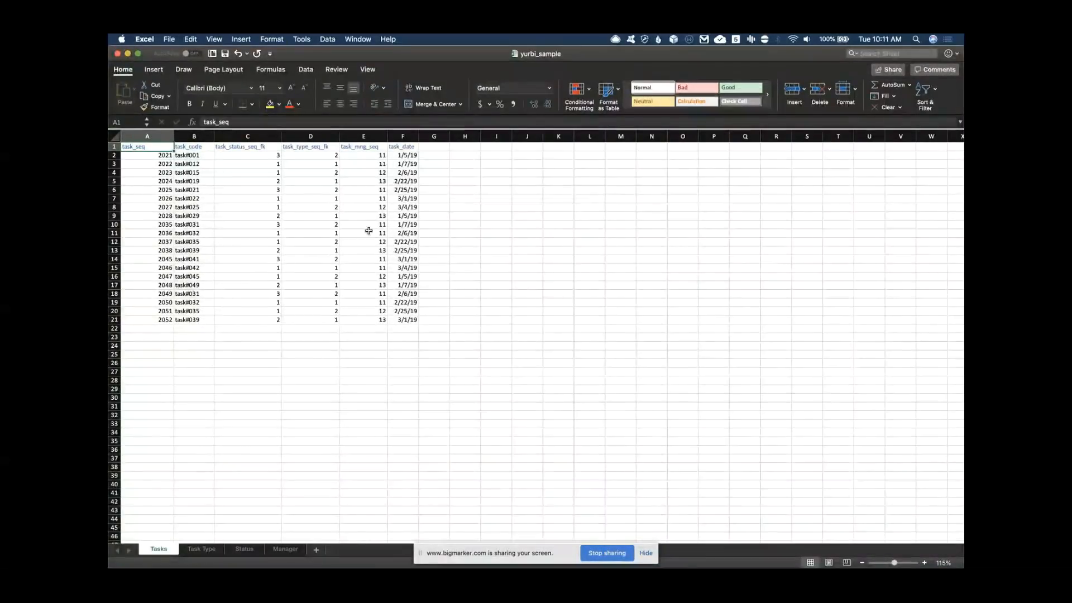
Delete the empty columns G through N on the Tasks sheet
click(437, 137)
drag(437, 136, 652, 136)
right_click(553, 215)
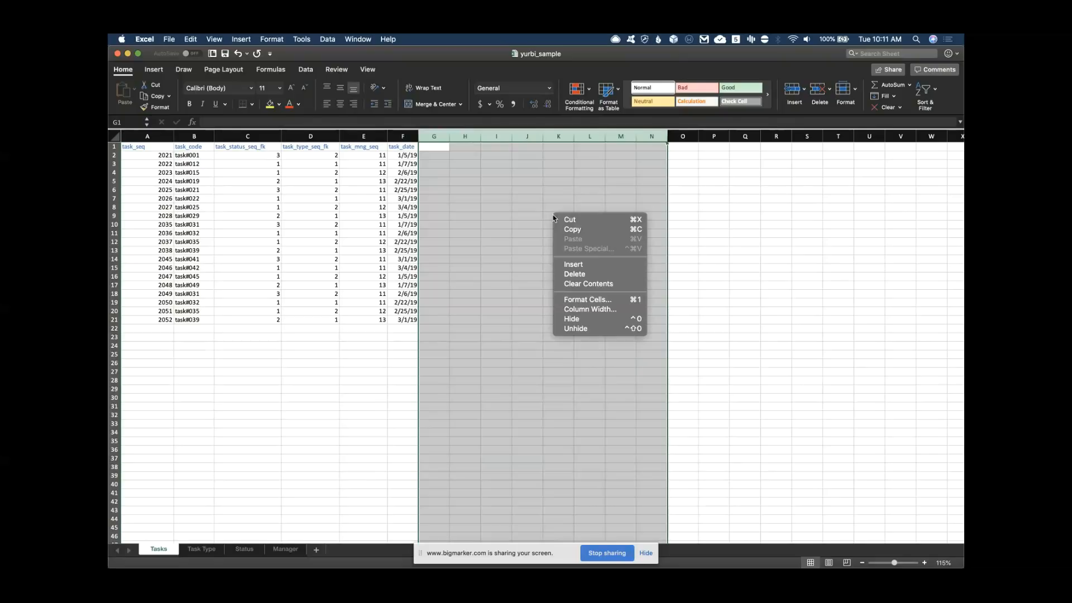
click(564, 274)
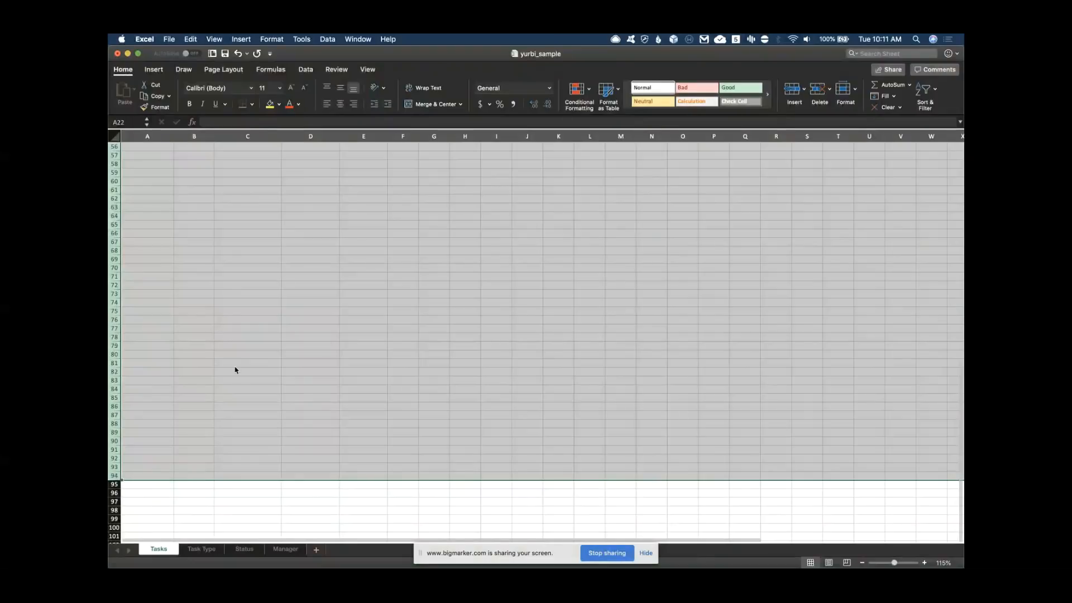
Delete the empty rows below the task data, then save and minimise the workbook
right_click(235, 368)
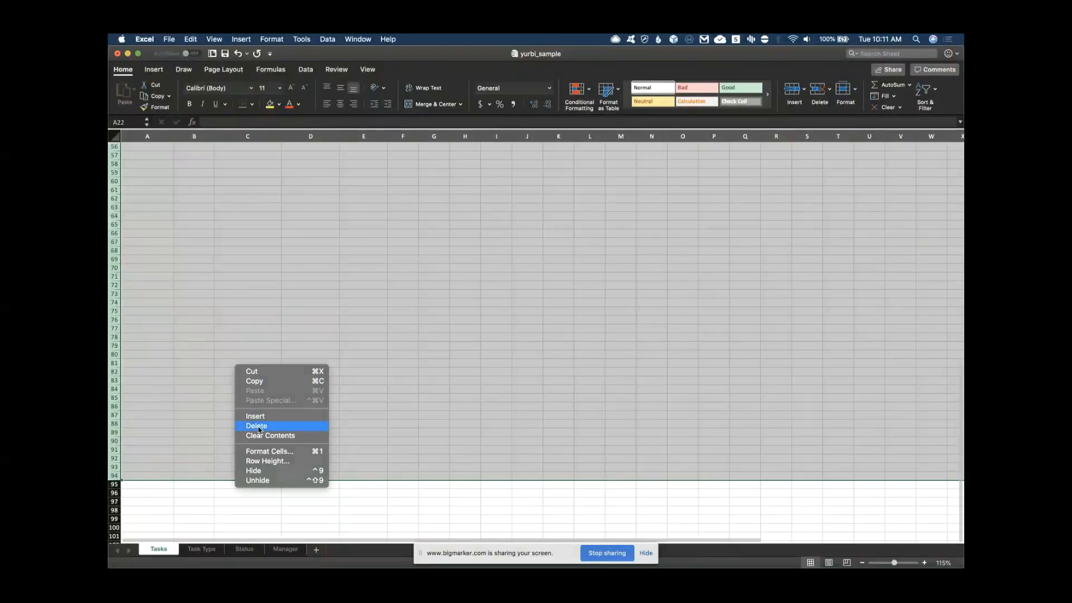
click(258, 427)
scroll(258, 430, up, 15)
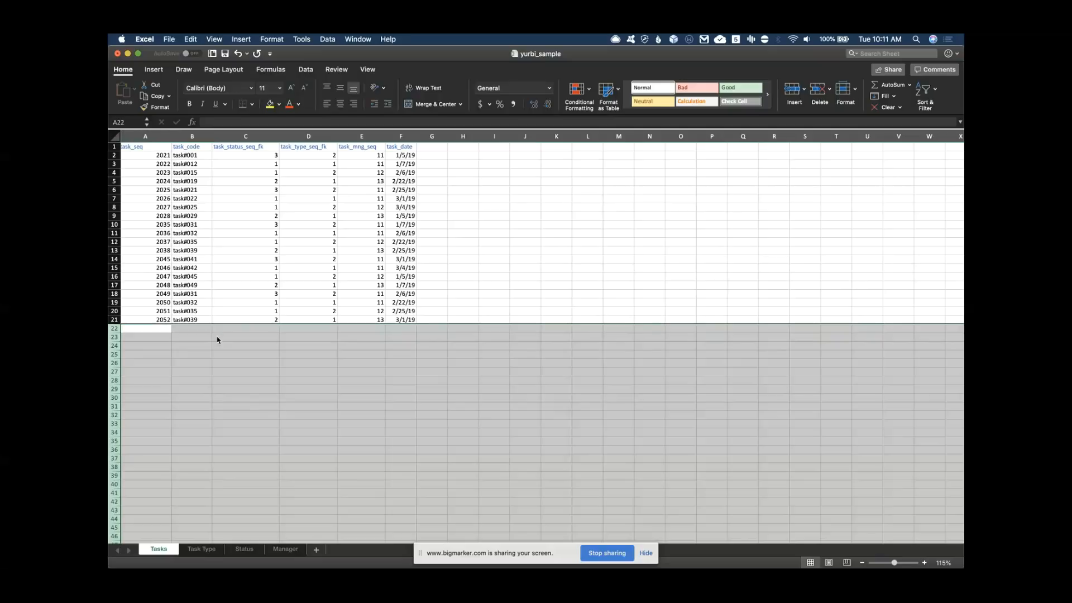
click(215, 329)
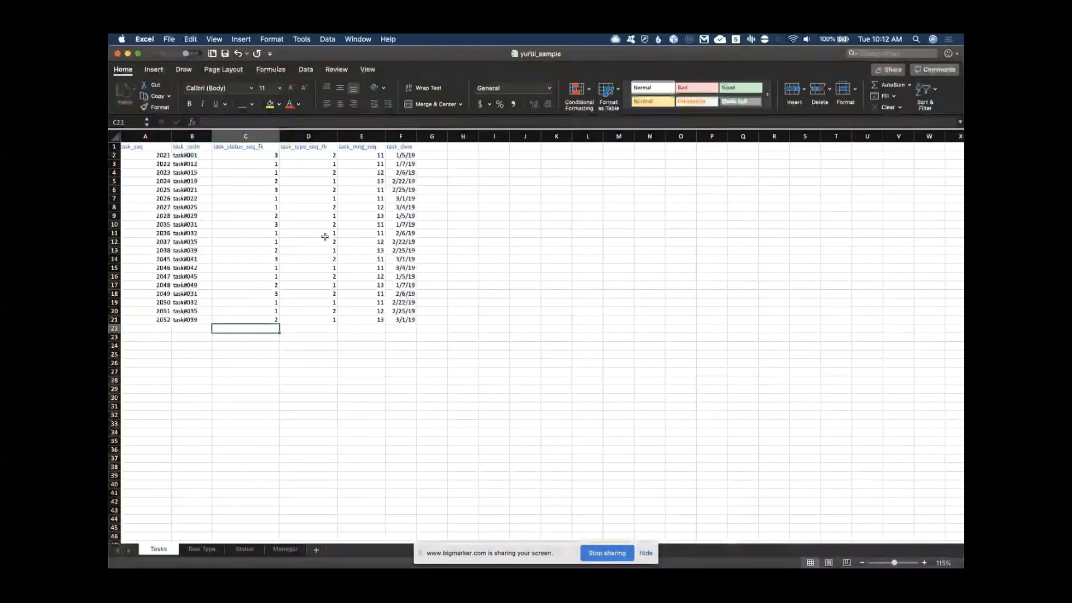
key(super+s)
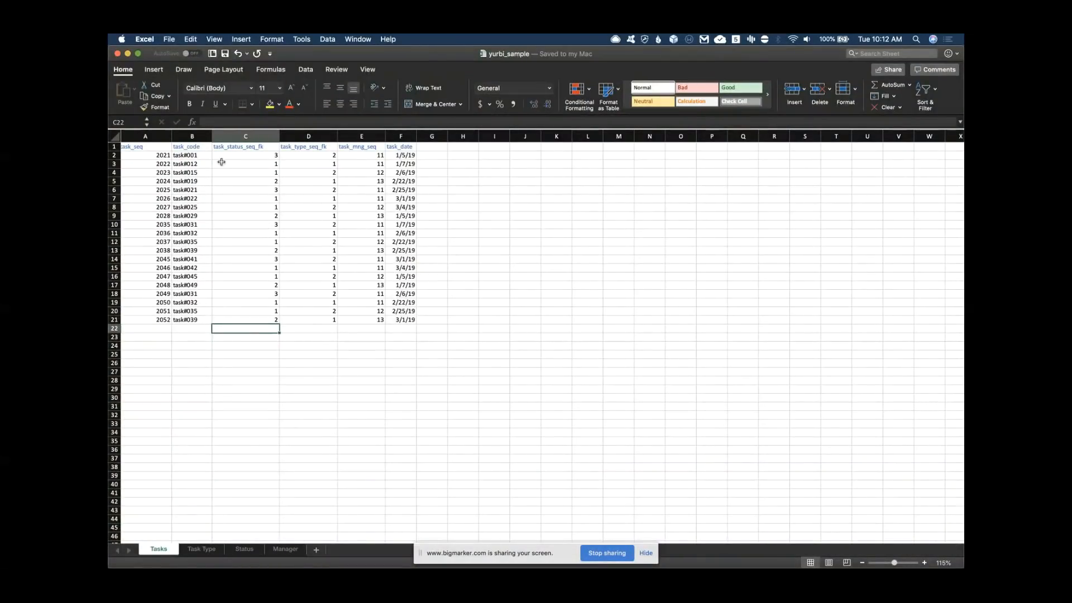
click(128, 54)
Reopen yurbi_sample_orig.xlsx and bring its Excel window to the front
right_click(505, 313)
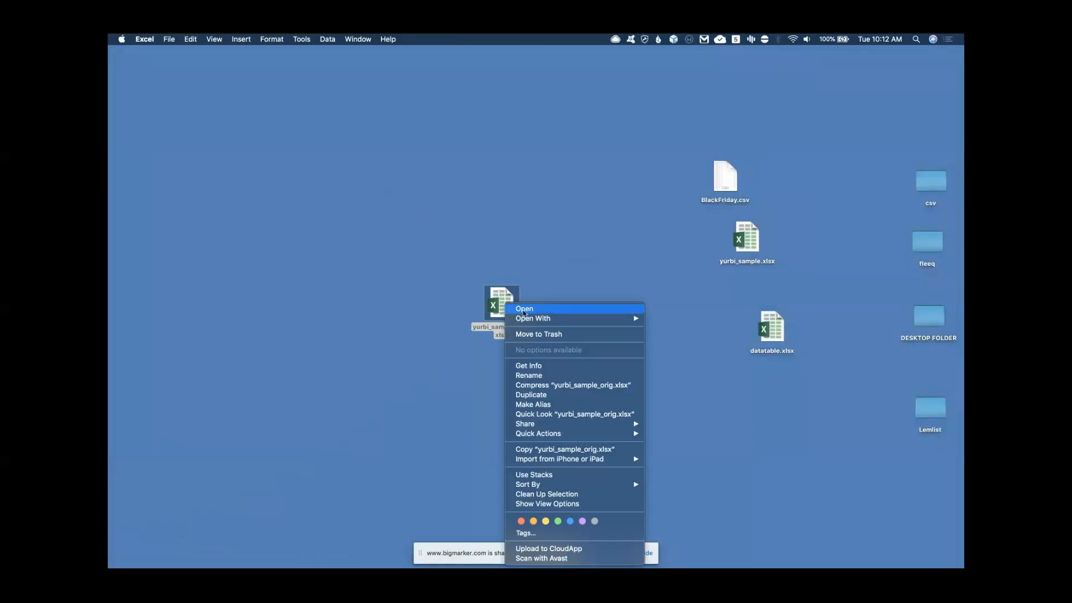
mouse_move(557, 319)
click(686, 320)
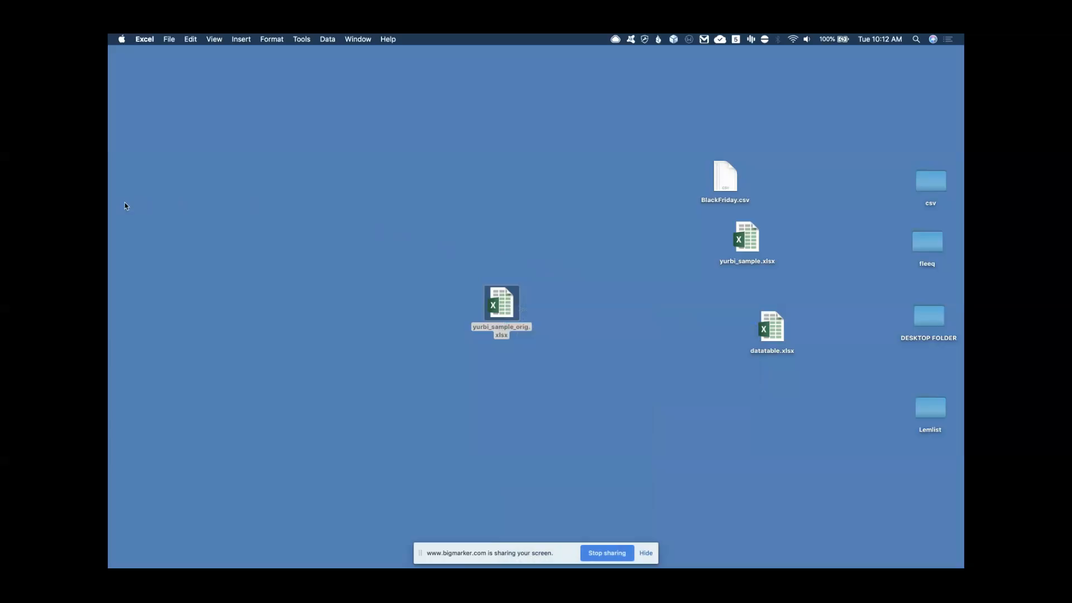
click(115, 259)
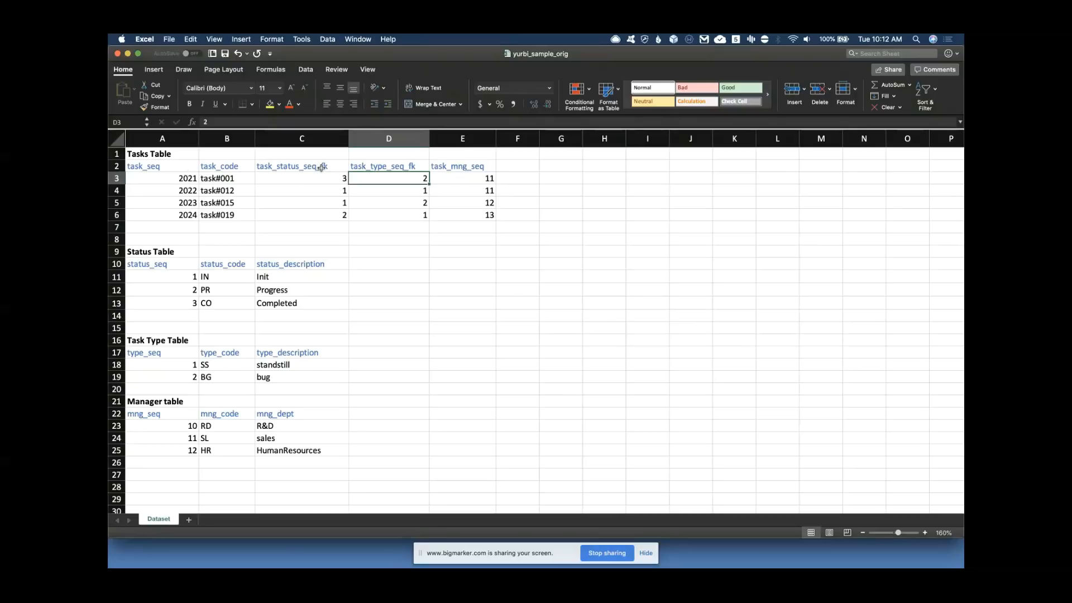
Enter 3 as task#001's status key and check the Init, Progress, Completed and standstill sequence numbers
click(302, 168)
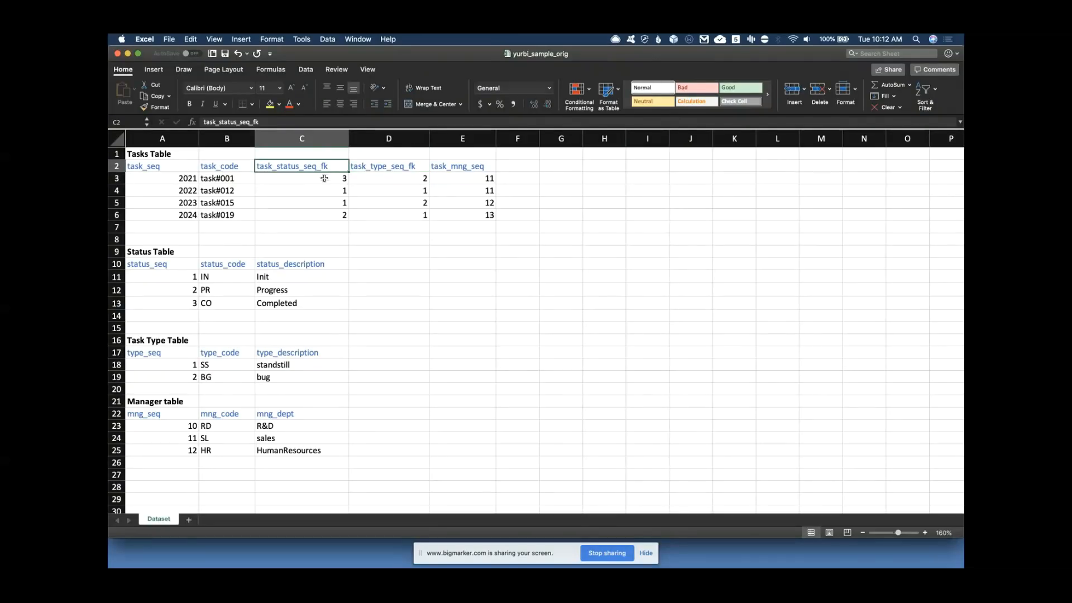
click(343, 179)
text(3)
key(Return)
key(Return)
key(Return)
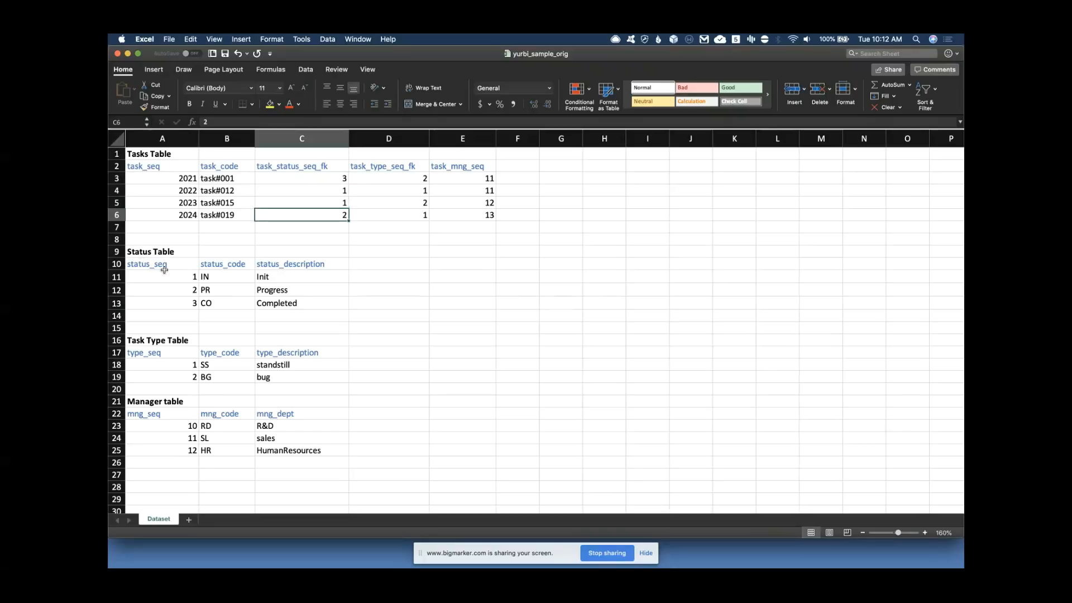
click(190, 302)
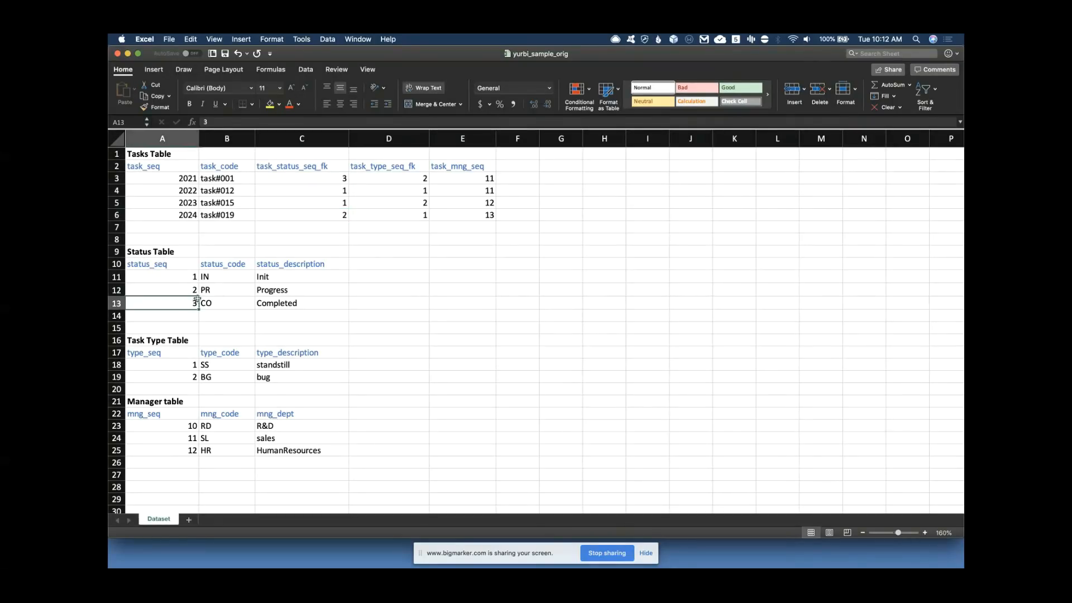
click(186, 288)
click(187, 277)
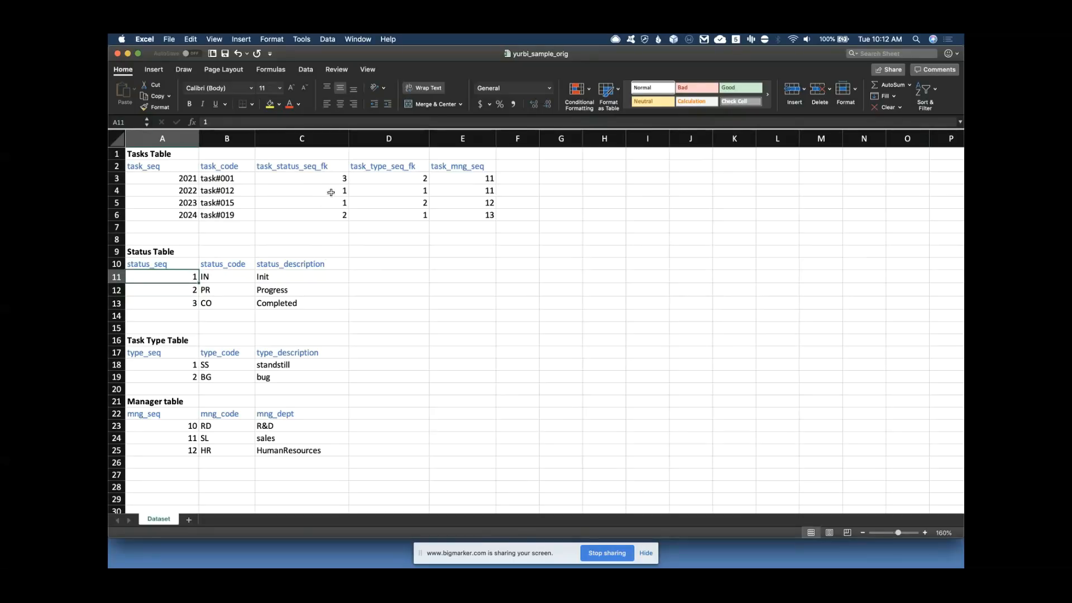
click(179, 365)
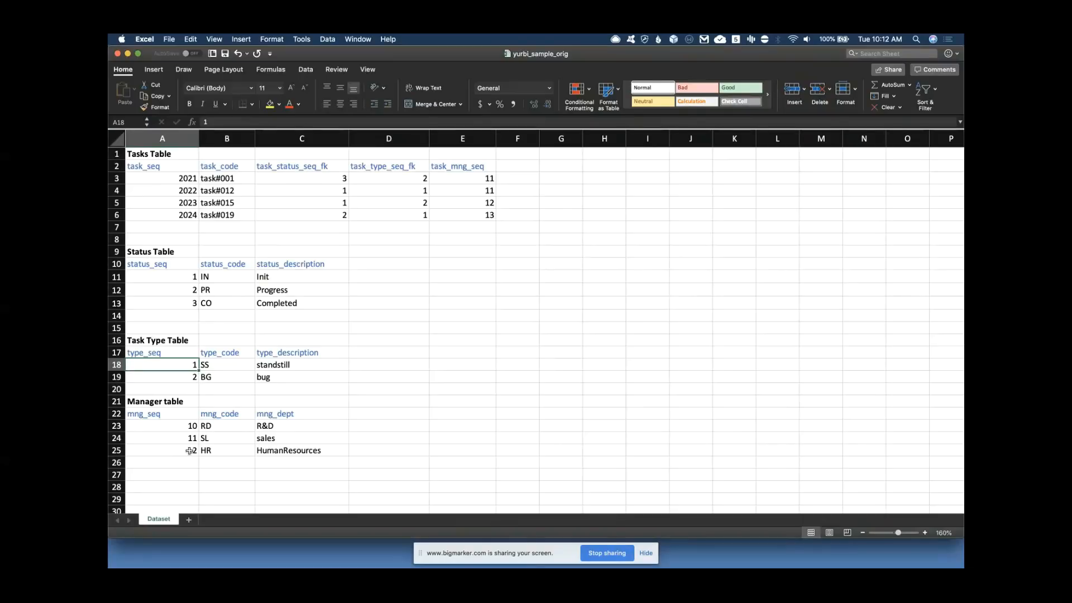
click(360, 40)
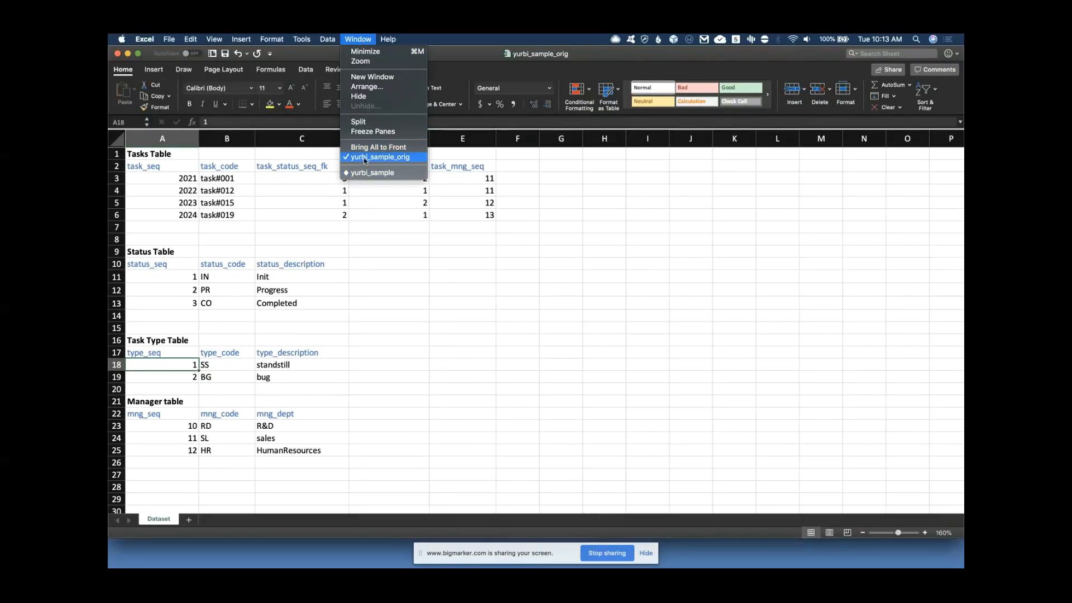
Switch to yurbi_sample, view its Task Type, Status and Manager sheets, and select Manager columns D–I
click(360, 173)
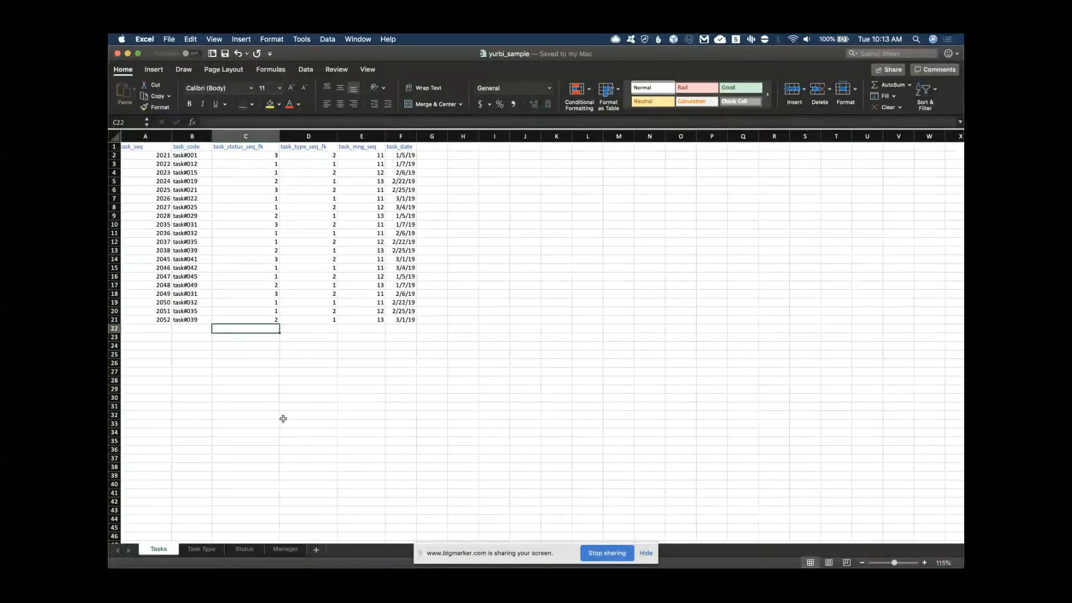
click(204, 550)
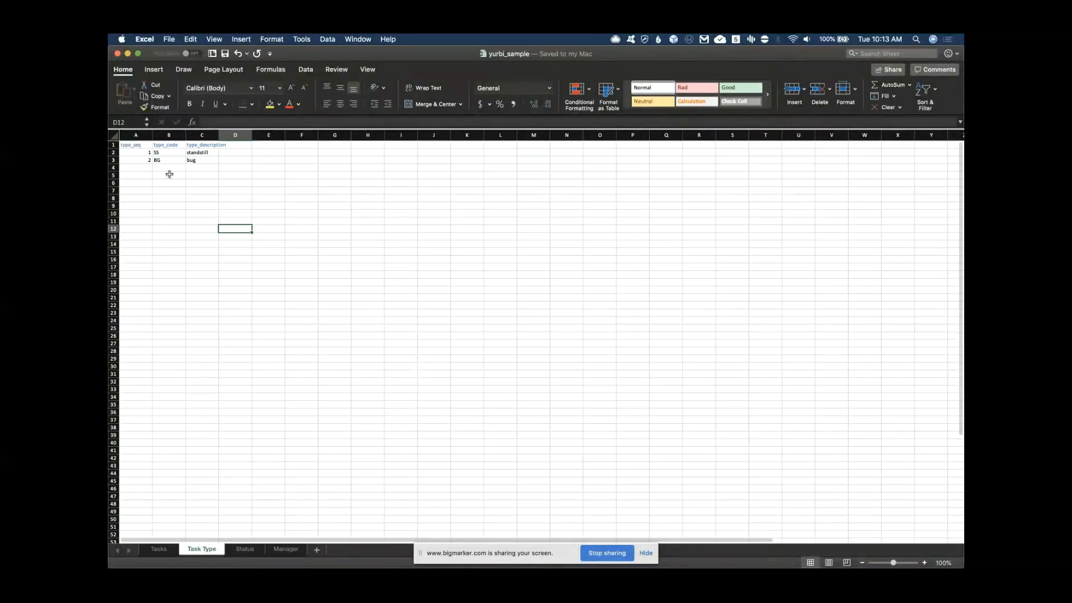
click(243, 551)
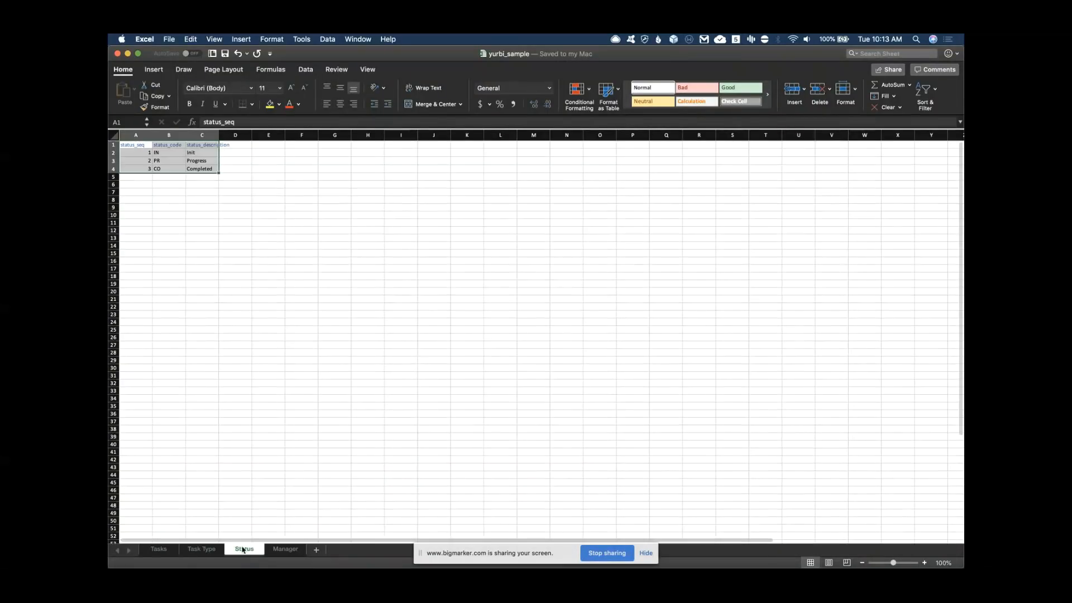
click(279, 550)
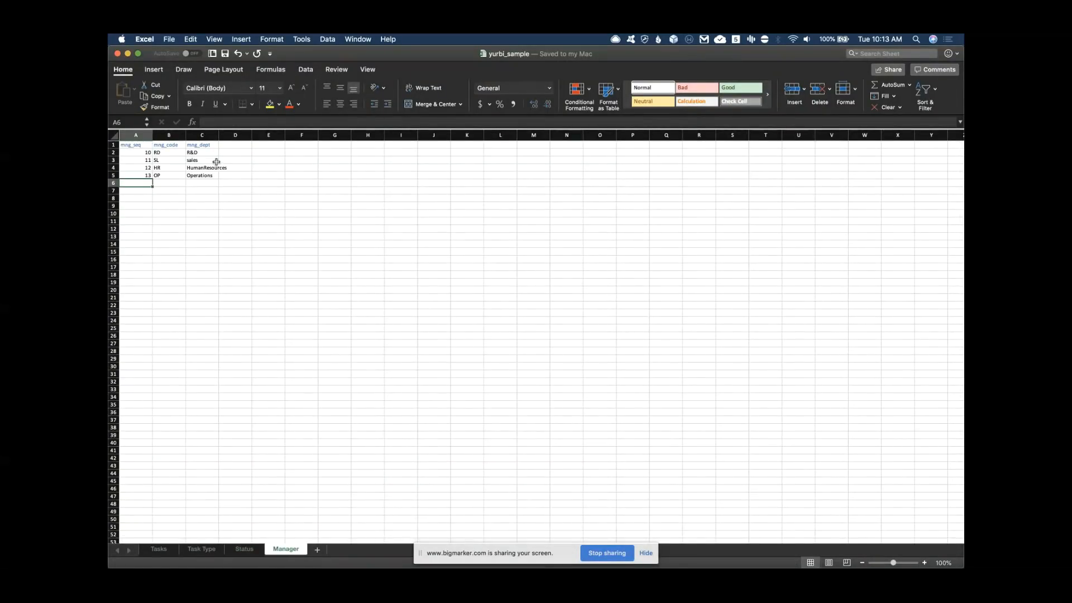
drag(236, 135, 401, 134)
Delete the Manager sheet's empty columns D–I and empty rows 6–13
right_click(357, 174)
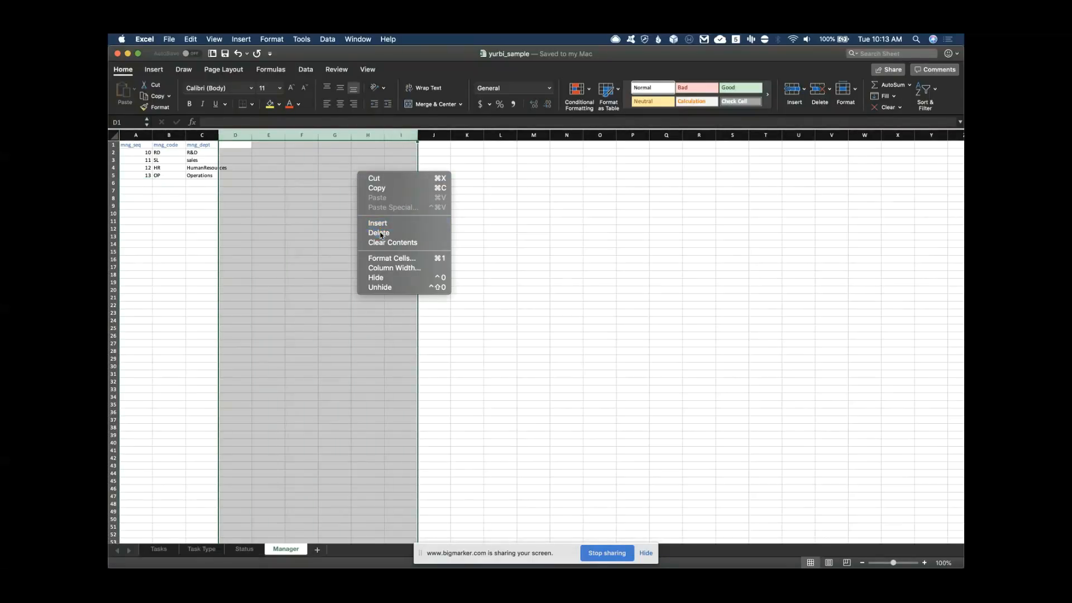
click(371, 234)
drag(113, 183, 114, 236)
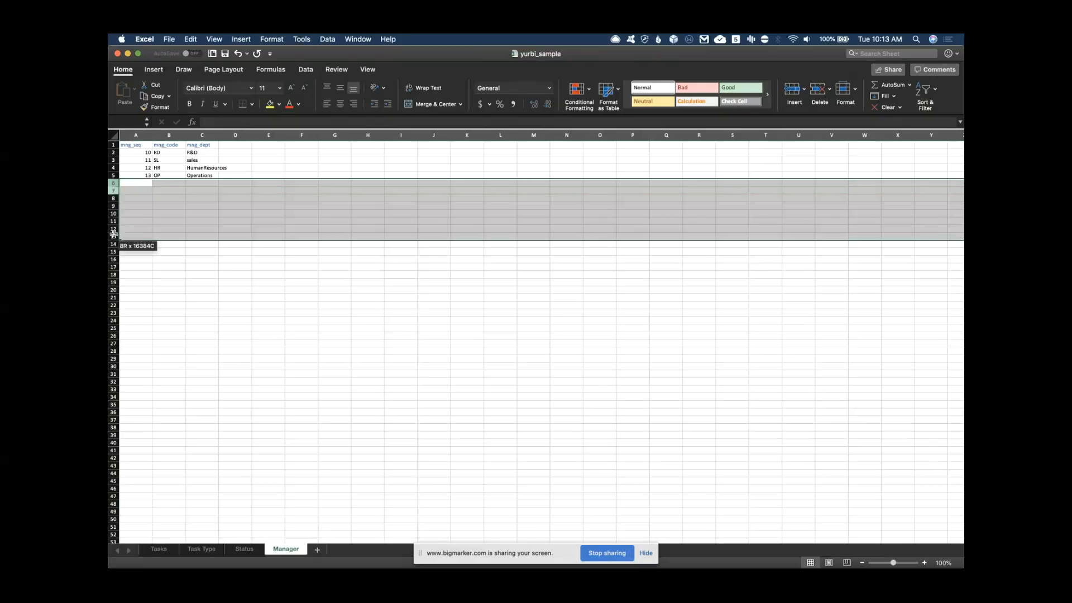
right_click(164, 229)
click(201, 288)
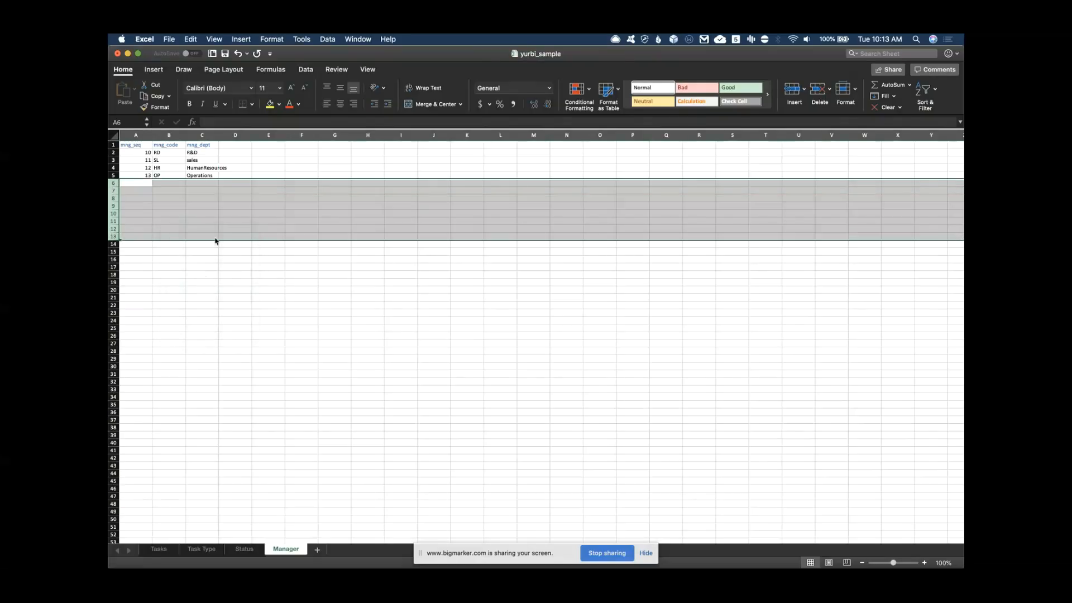
Save the workbook and return to the Tasks sheet to check task#025's type value
click(225, 54)
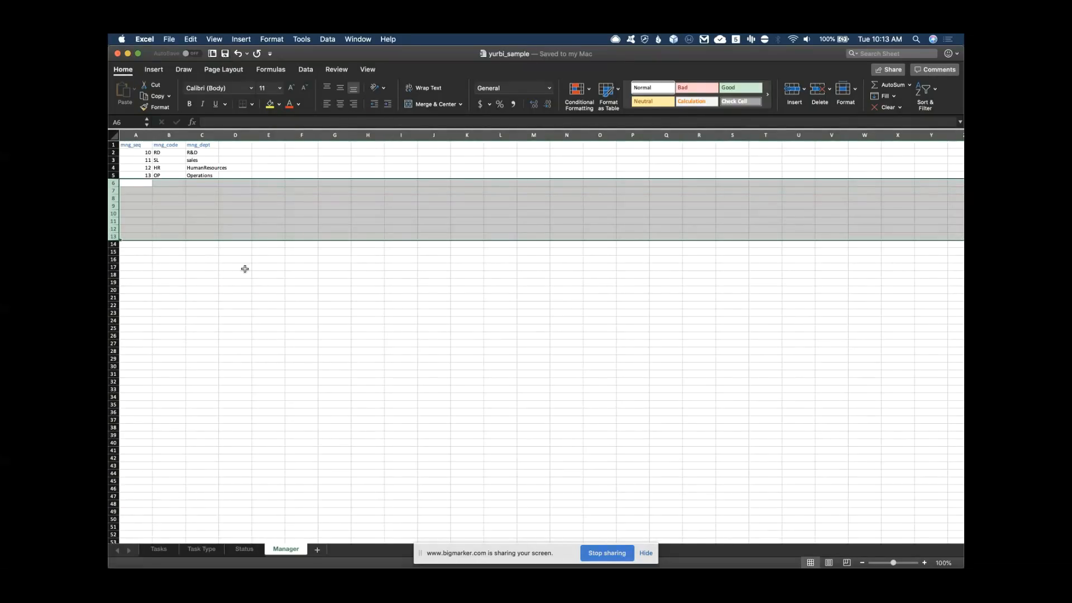
click(160, 549)
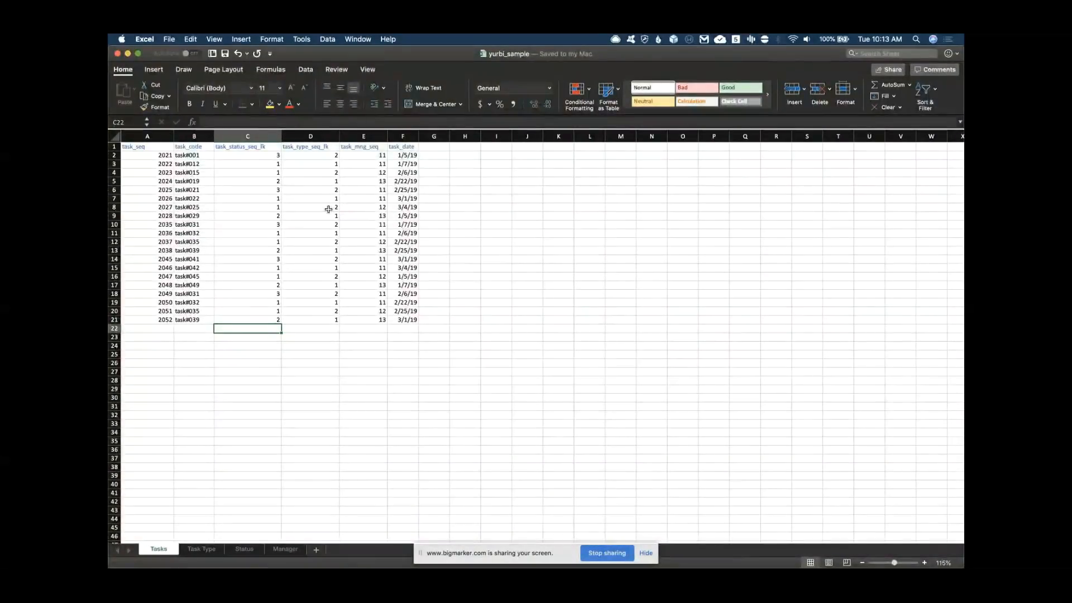
click(328, 208)
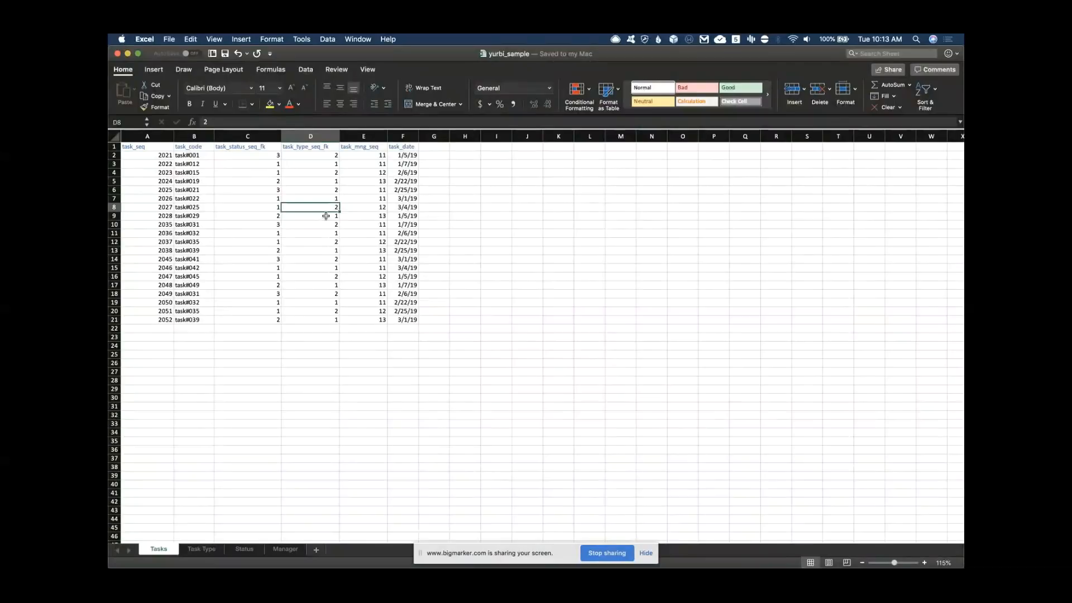
Check the task_date column's Date format in Format Cells without changing anything
click(401, 135)
right_click(402, 135)
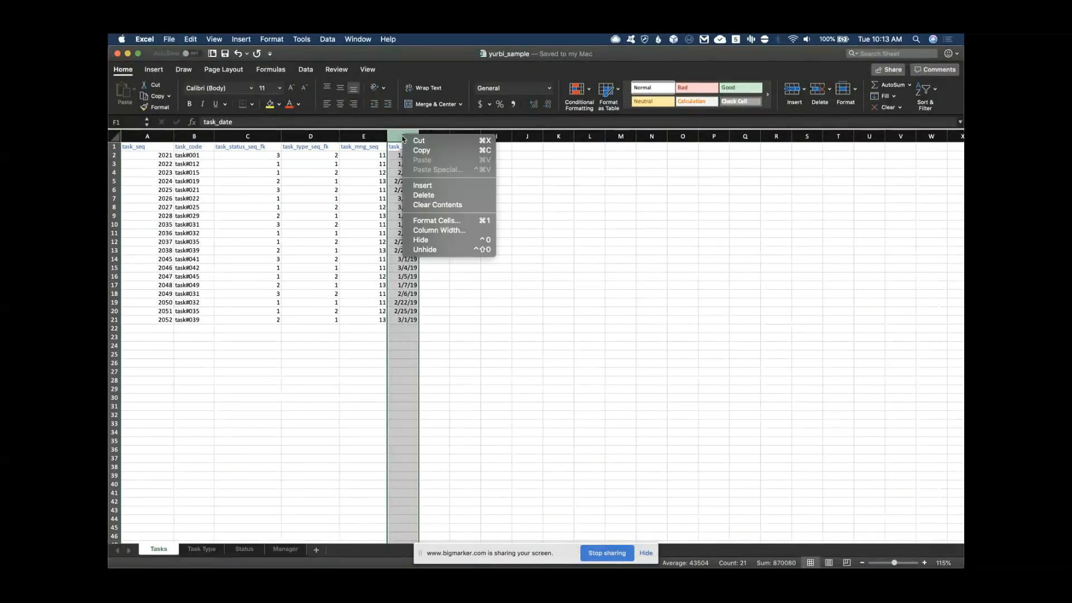
click(436, 221)
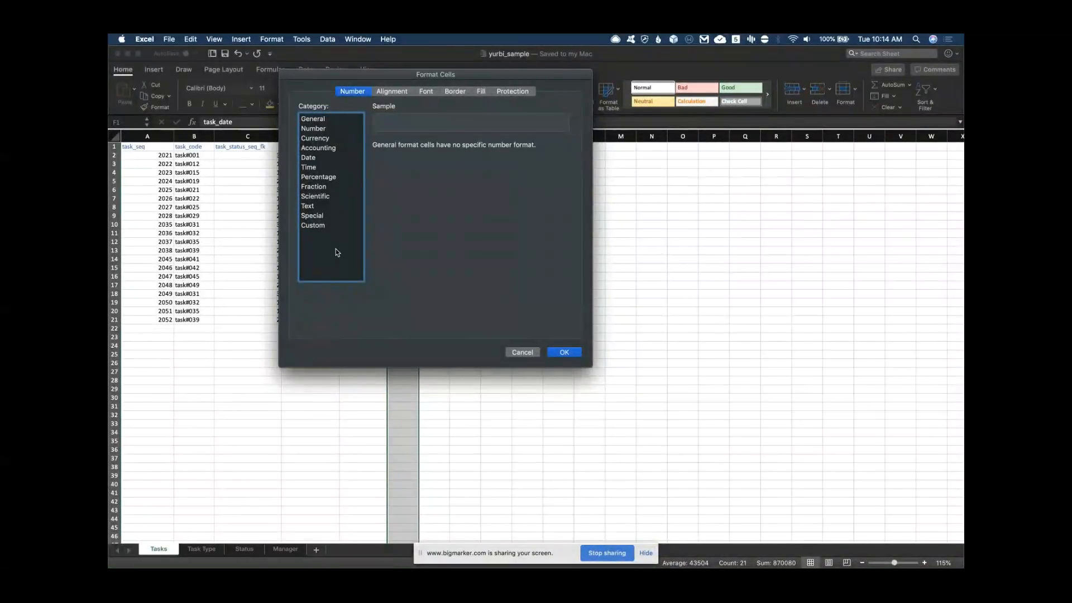
click(309, 159)
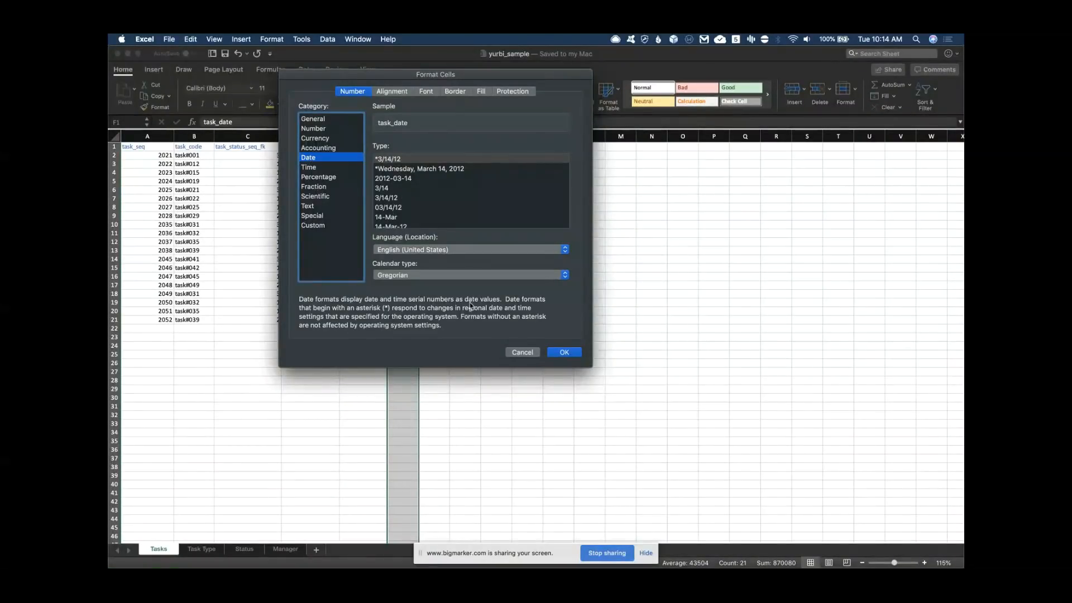
click(523, 352)
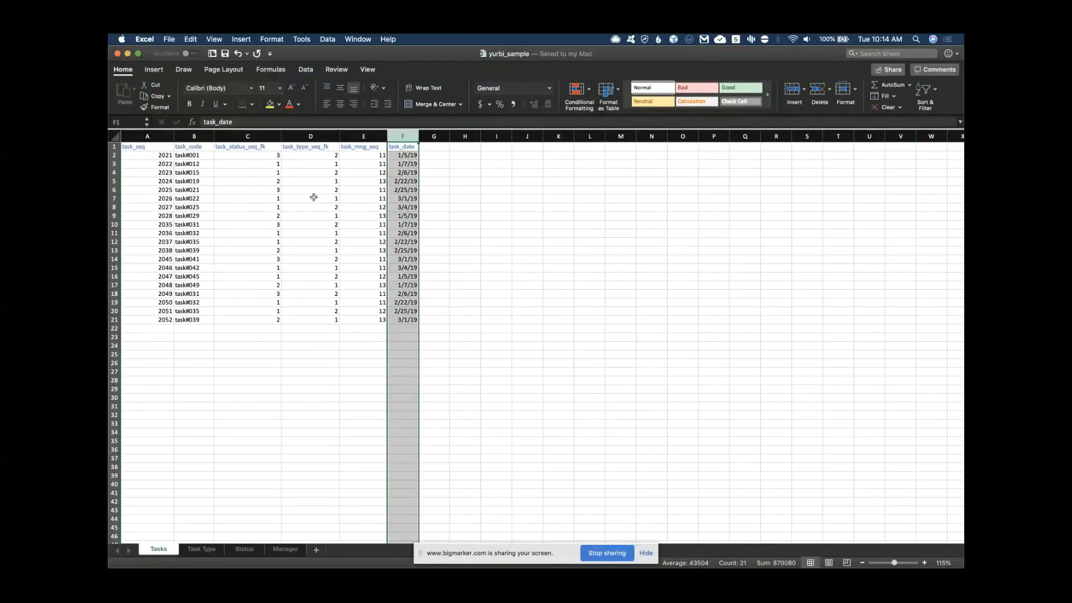
Check the format of task_type_seq_fk values D2:D21 unchanged, then close yurbi_sample
click(313, 136)
click(316, 163)
drag(318, 155, 329, 320)
right_click(328, 322)
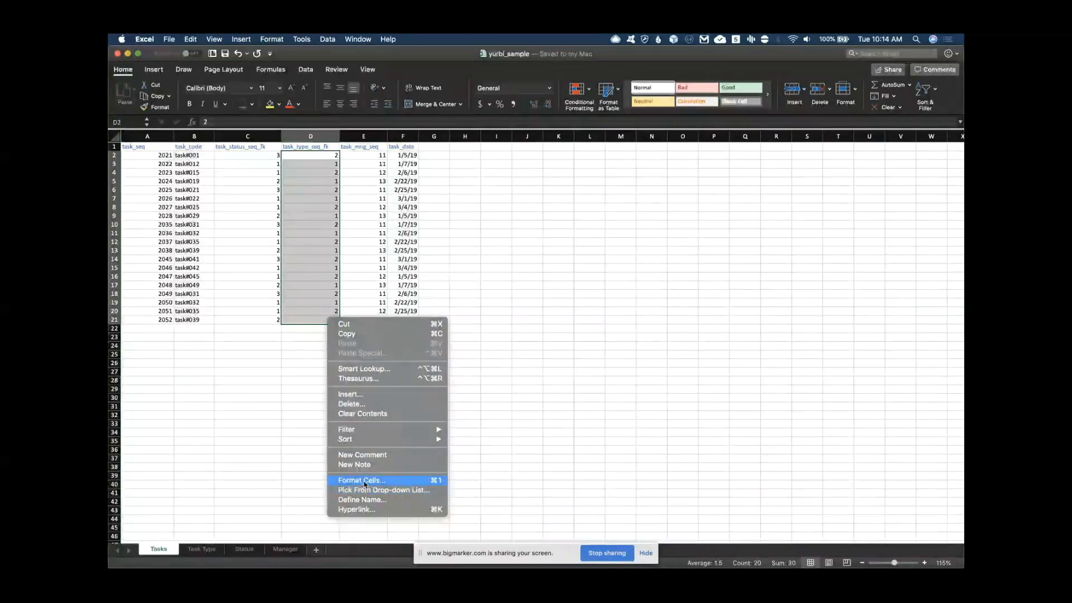
click(365, 482)
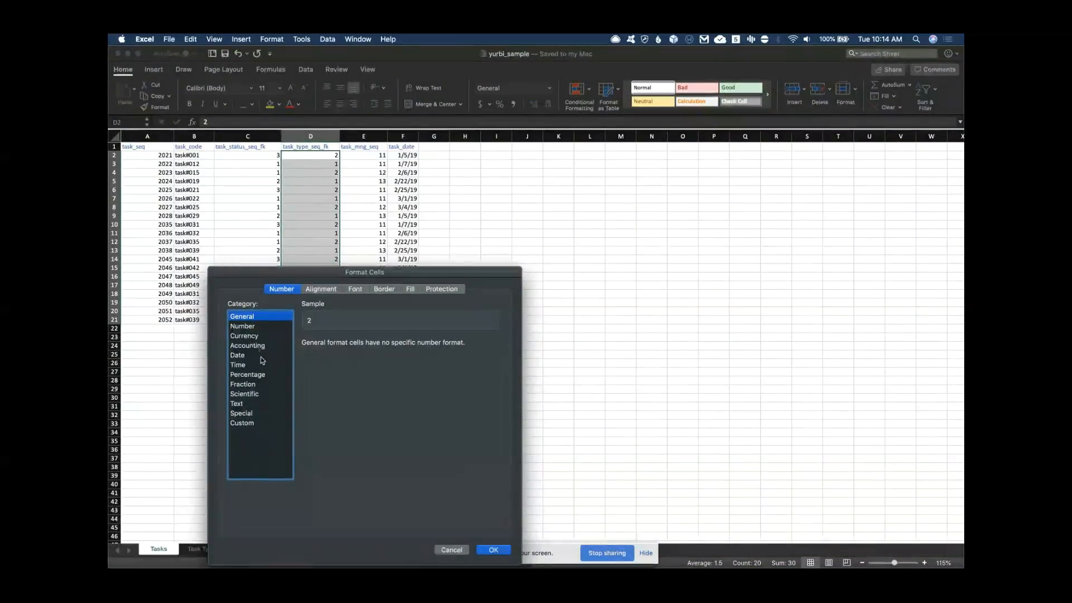
click(451, 550)
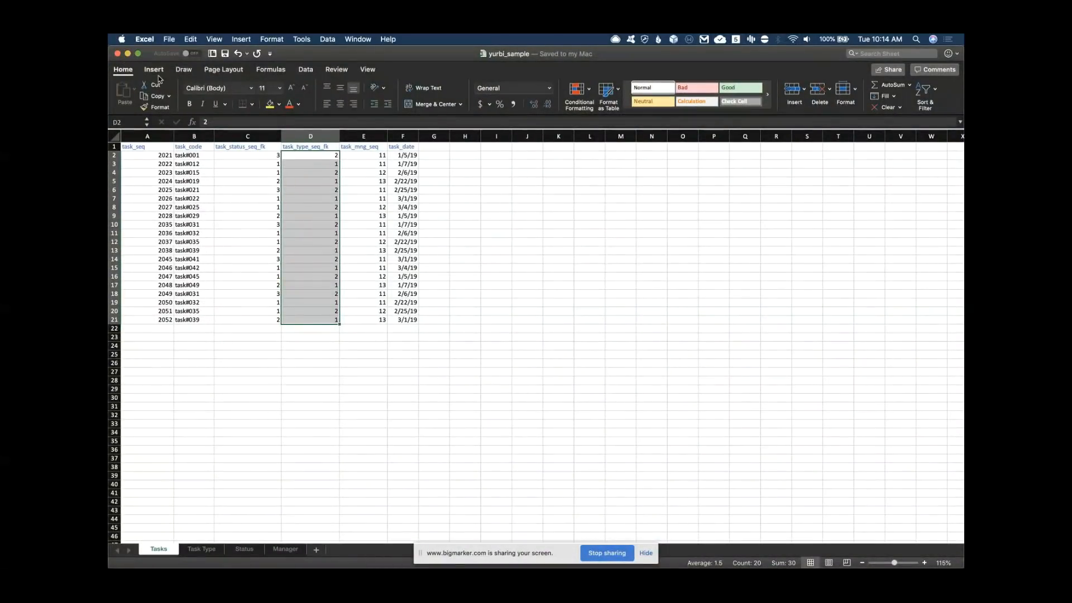
click(118, 55)
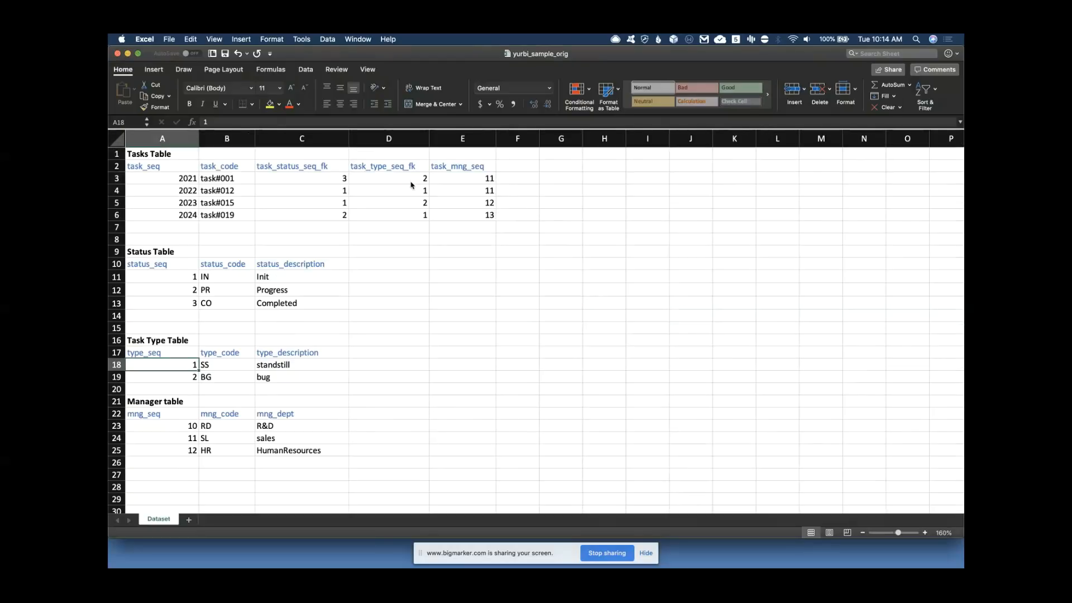
Close yurbi_sample_orig, minimize the webinar browser, and bring Firefox's Yurbi page forward
click(117, 55)
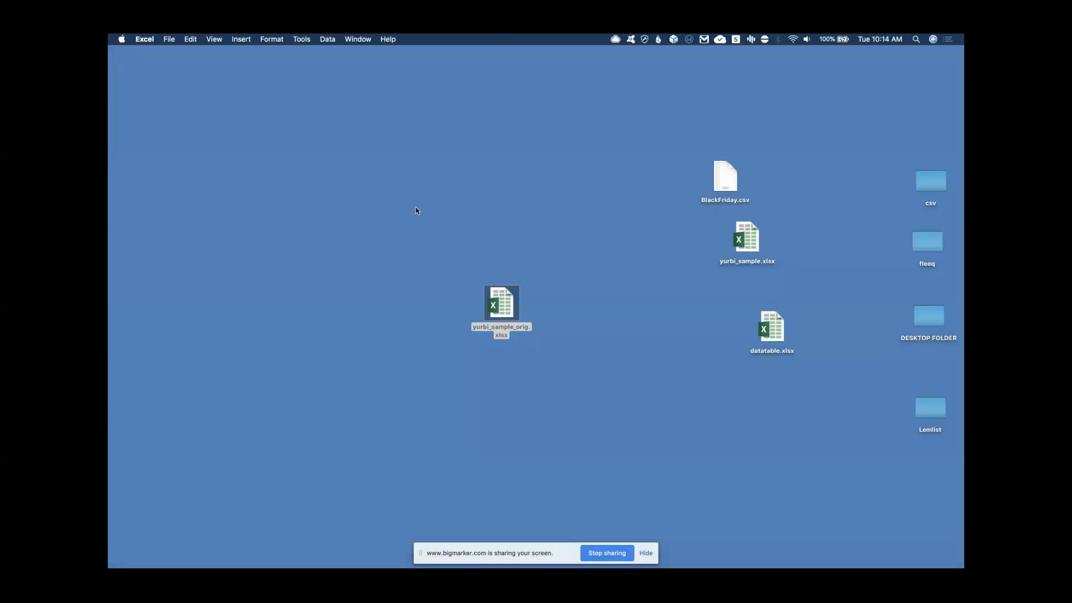
click(112, 99)
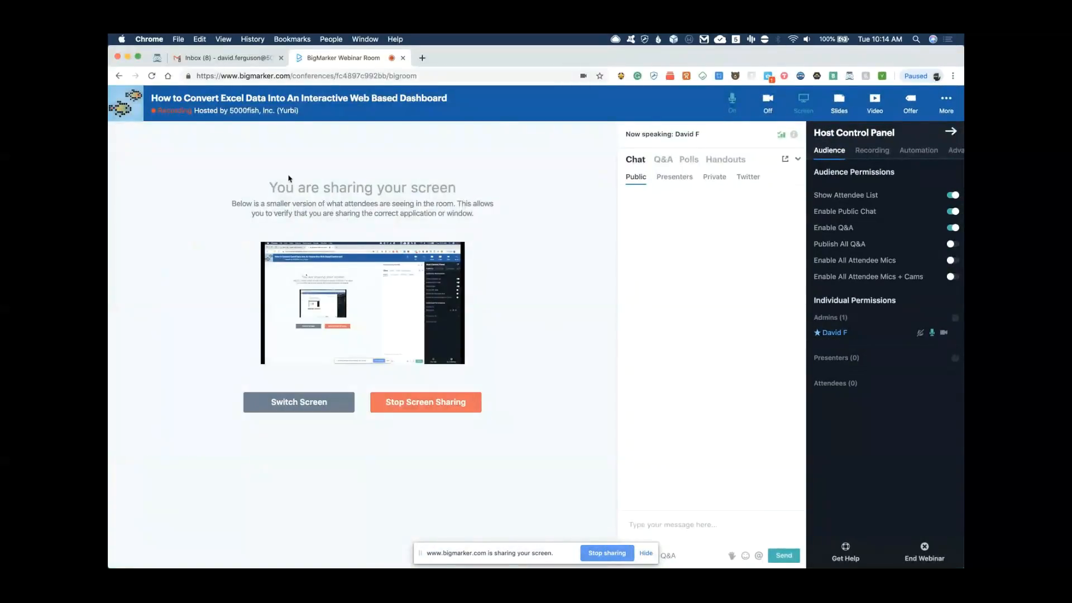
click(128, 58)
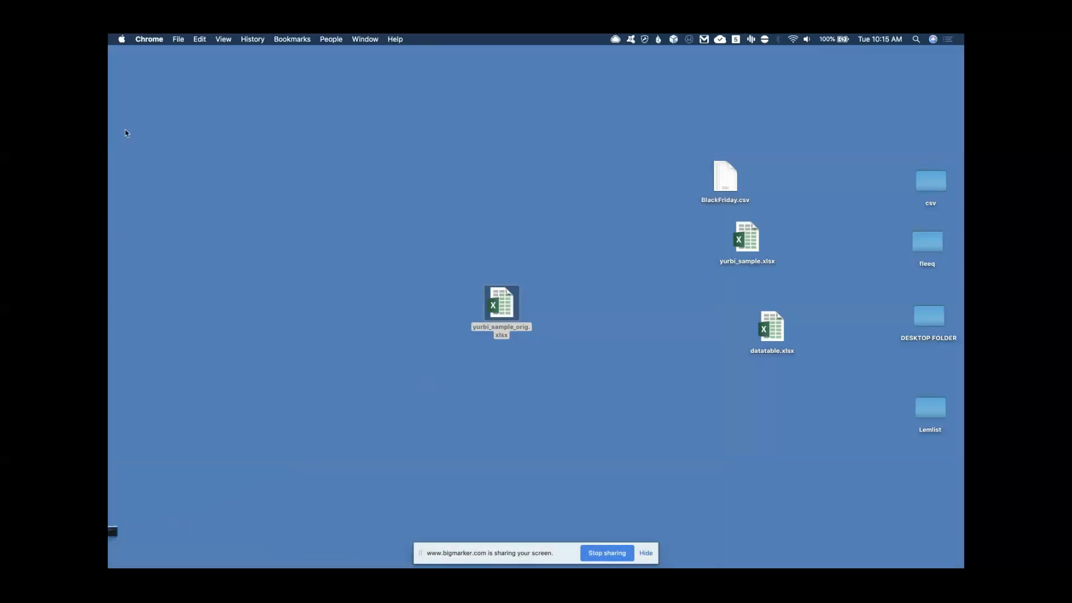
click(119, 115)
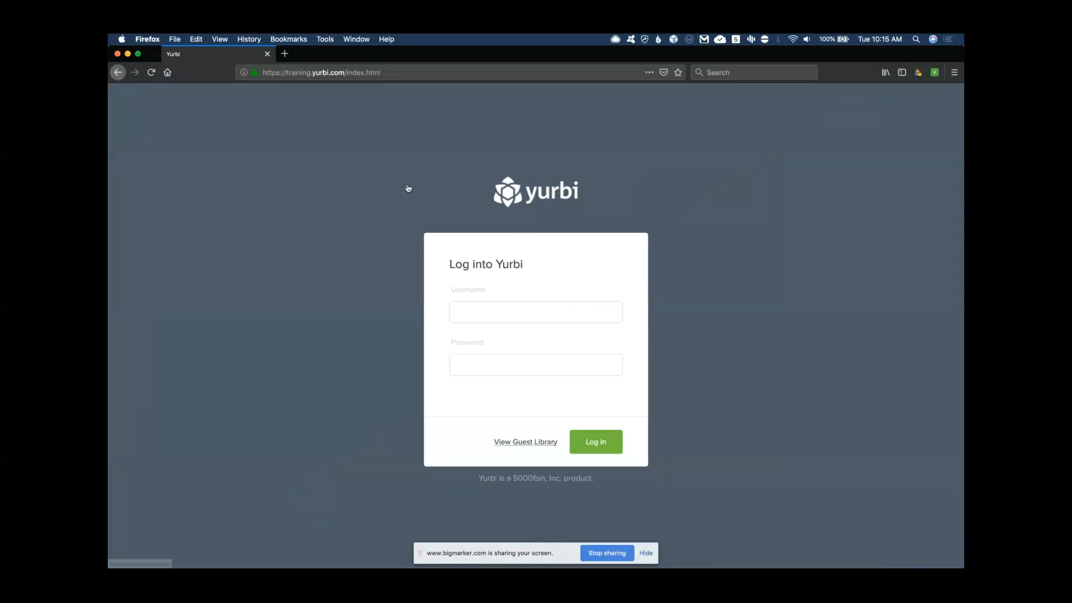
Reload the Yurbi login page and sign in with the administrator account
click(151, 72)
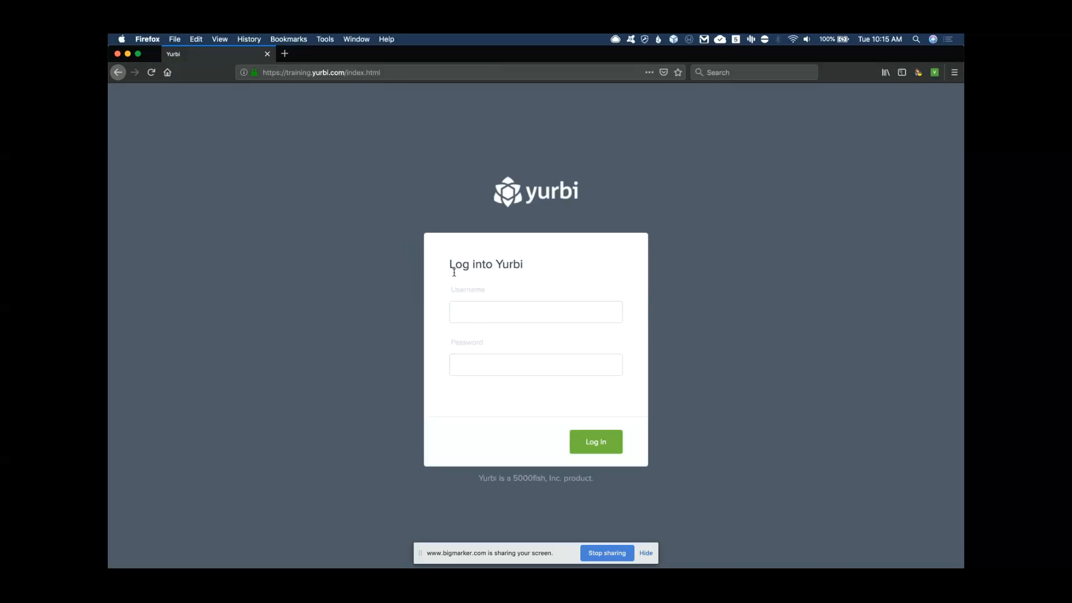
click(470, 311)
text(admin)
key(Tab)
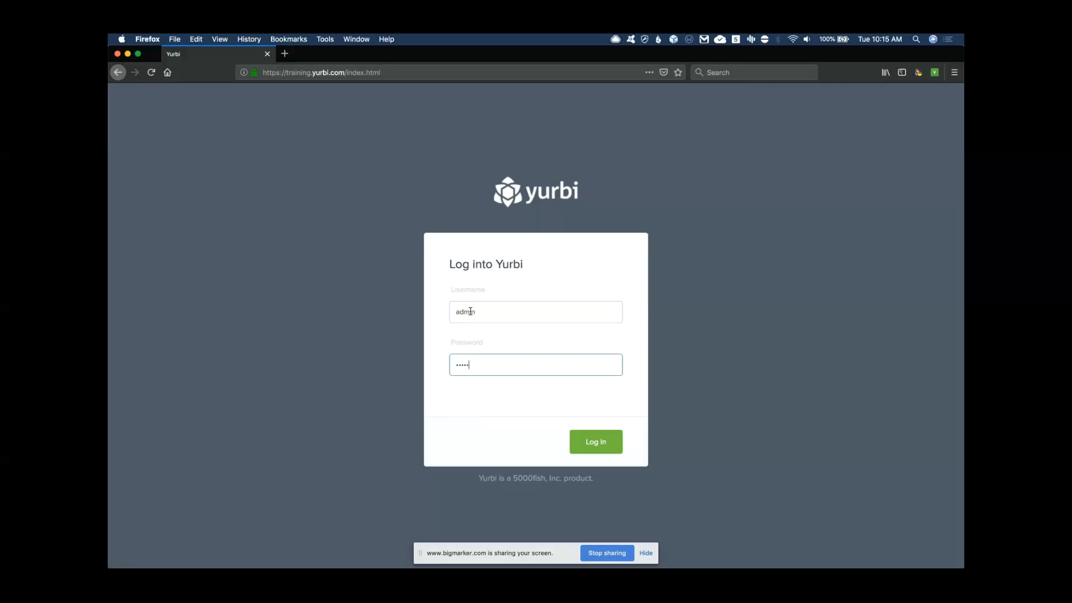
click(598, 442)
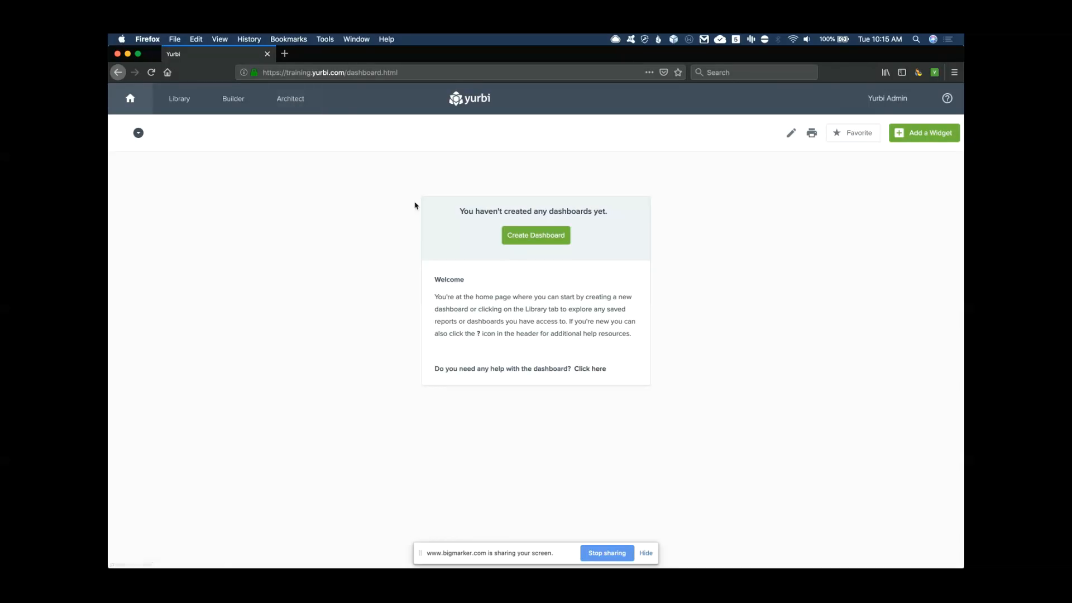
Go to Admin > App Databases and start registering a new app
click(892, 100)
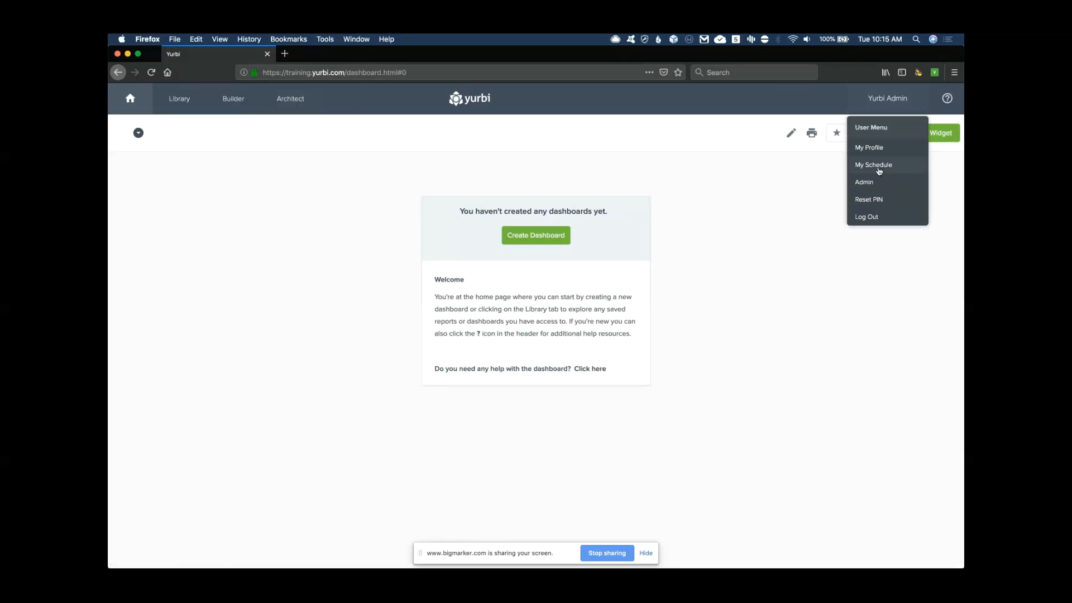
click(866, 182)
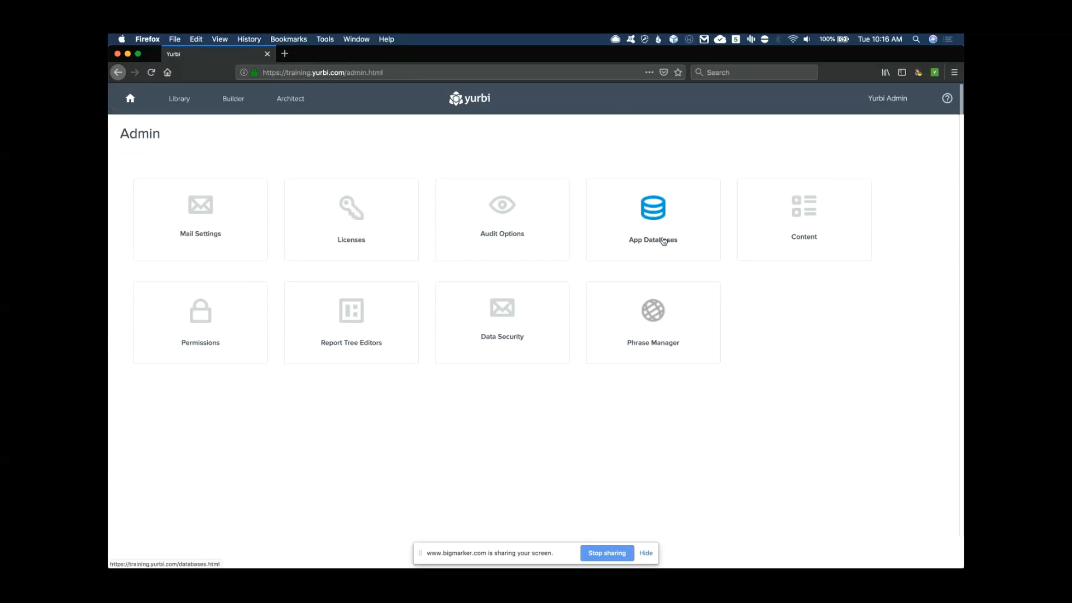
click(653, 214)
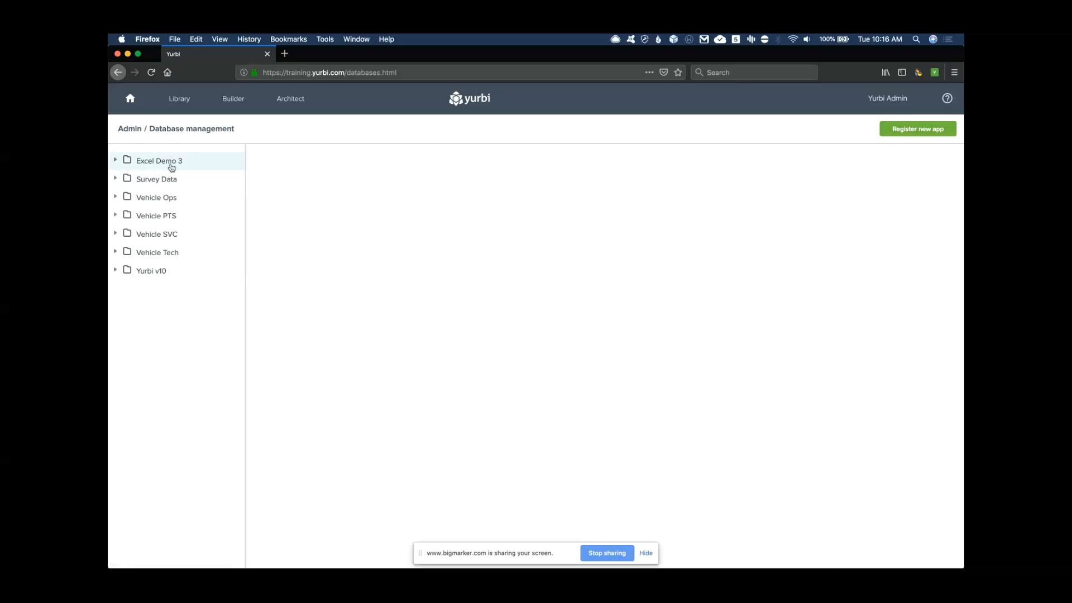
click(924, 130)
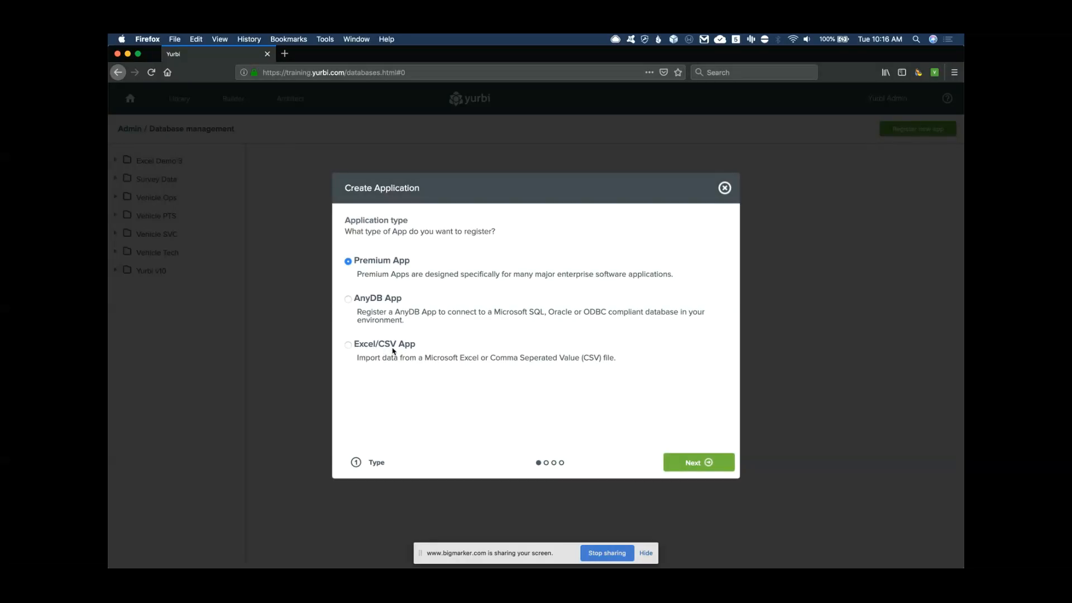
Create an Excel/CSV app named 'Task Database', described as 'Task Database for Webinar'
click(348, 345)
click(673, 461)
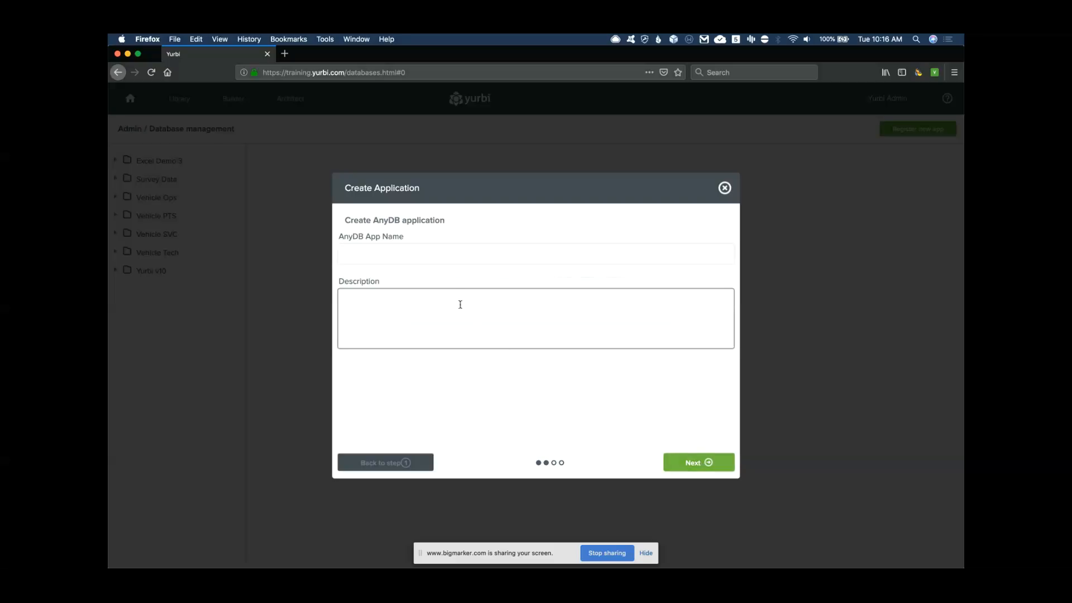
click(377, 253)
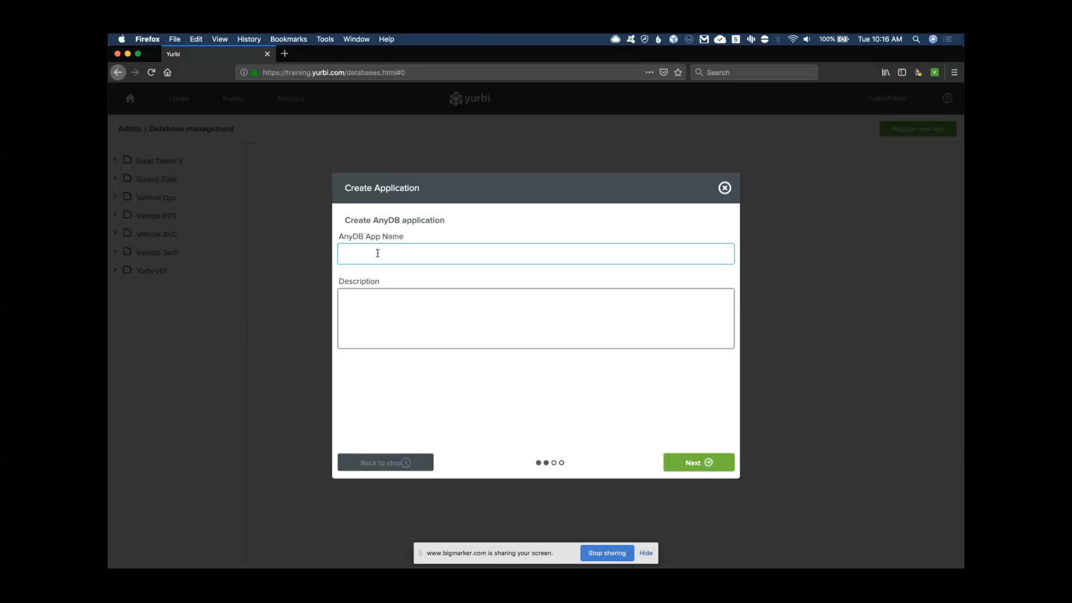
text(Task Database)
click(385, 307)
text(Task Database )
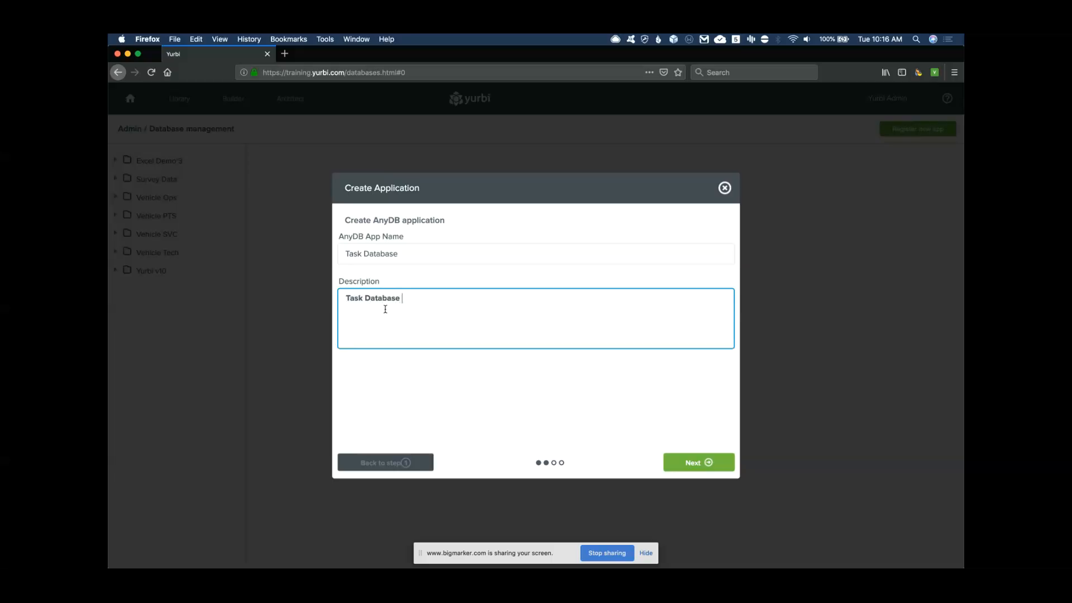
text(fo r Webinar)
Choose yurbi_sample.xlsx from the desktop as the upload, marked as having a header row
click(703, 464)
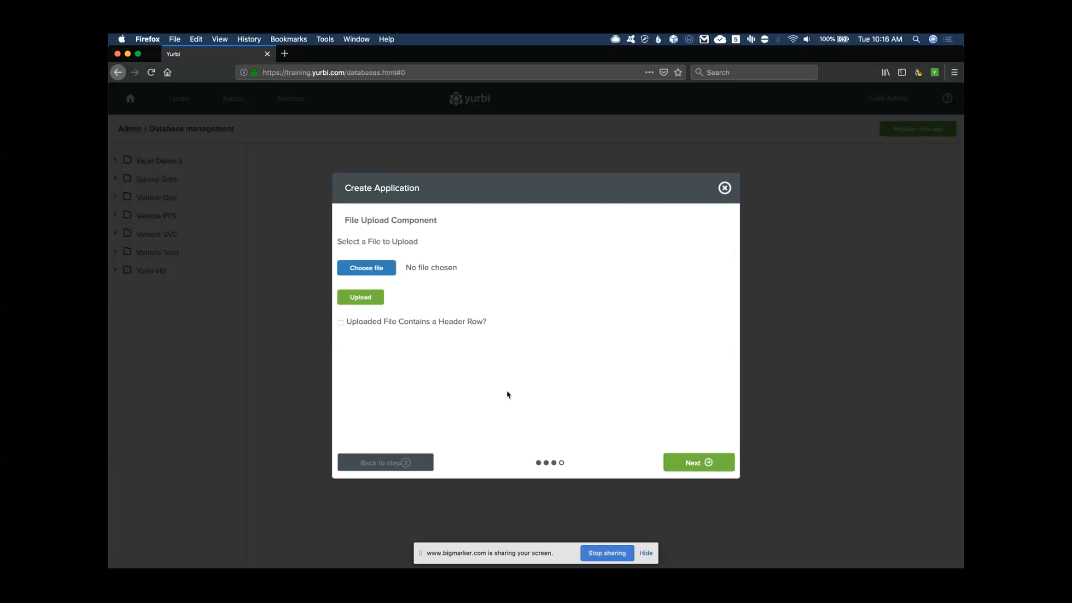
click(373, 269)
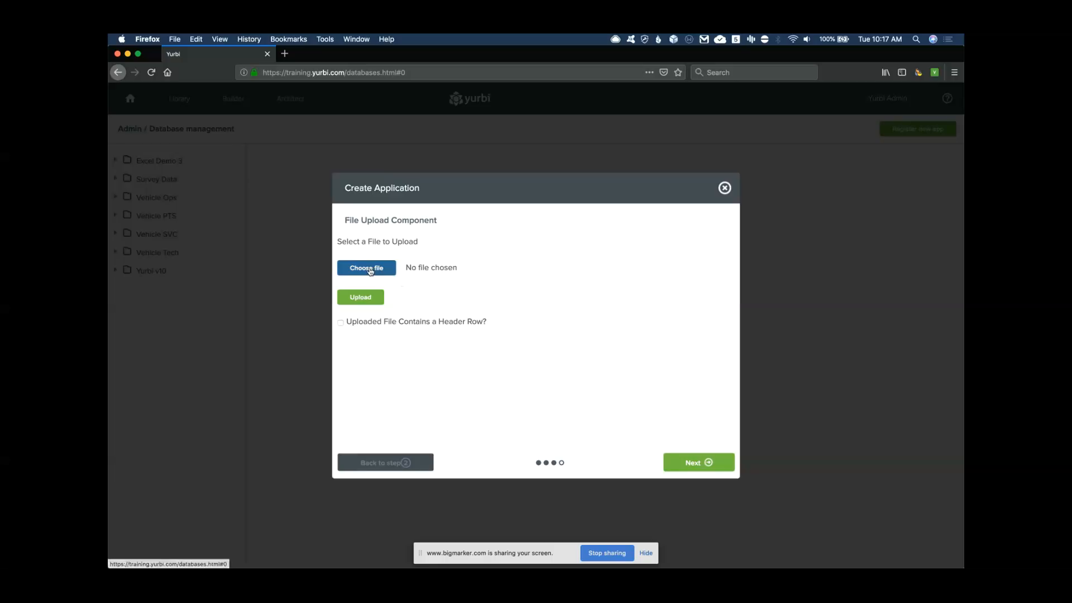
click(469, 283)
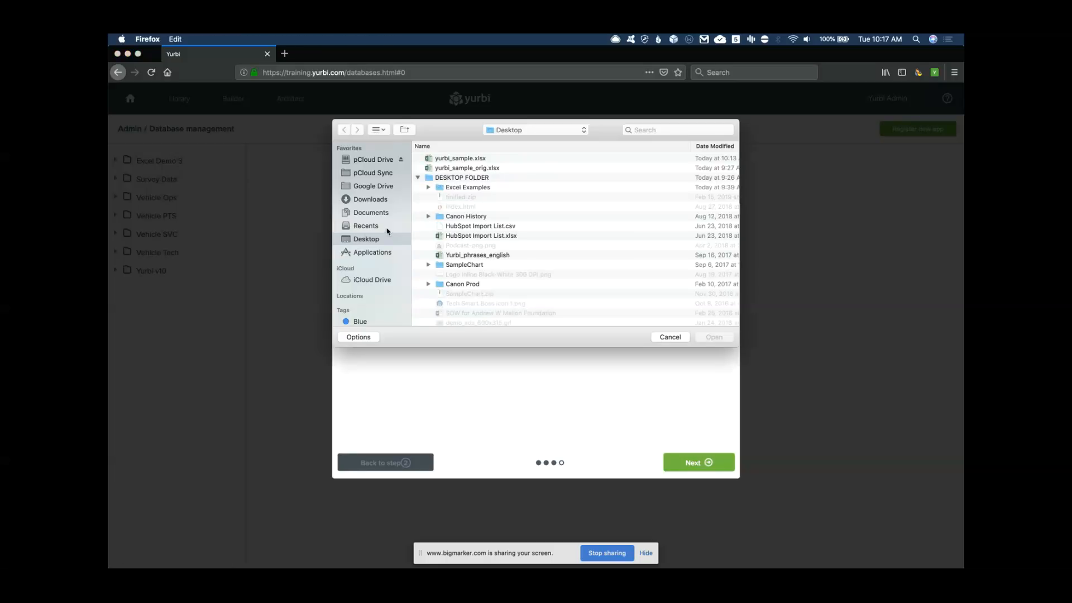
click(419, 178)
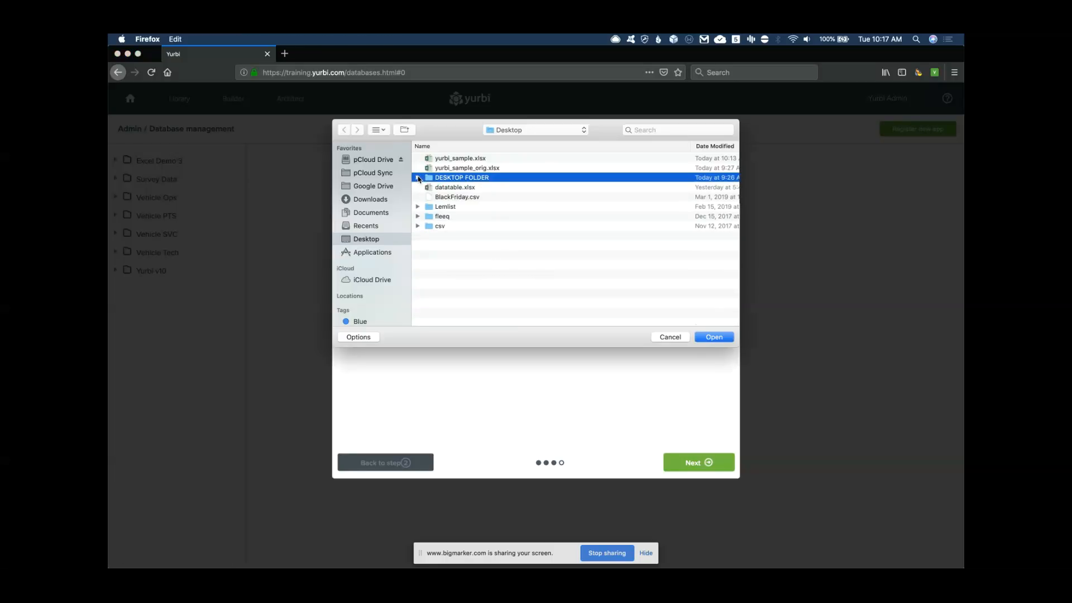
click(460, 160)
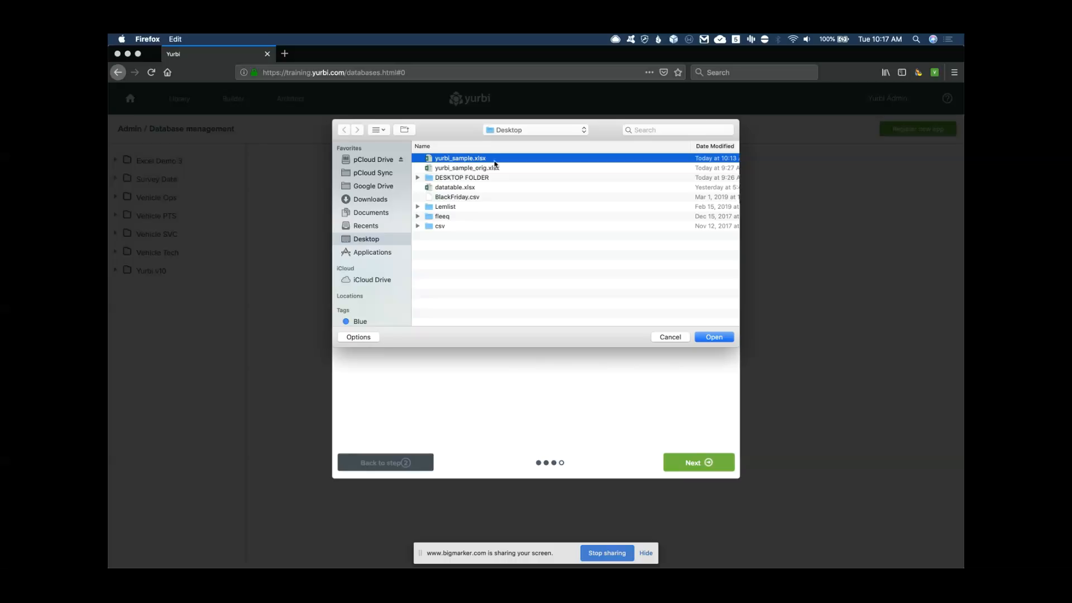
click(715, 337)
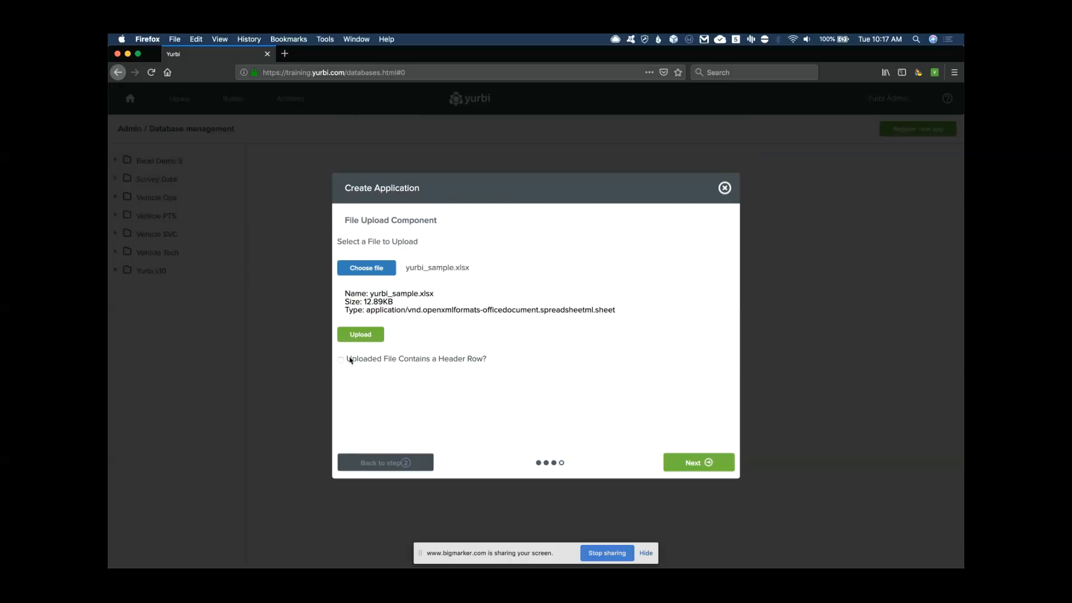
click(341, 360)
Upload and analyse the spreadsheet, then load the task_seq column's settings
click(359, 335)
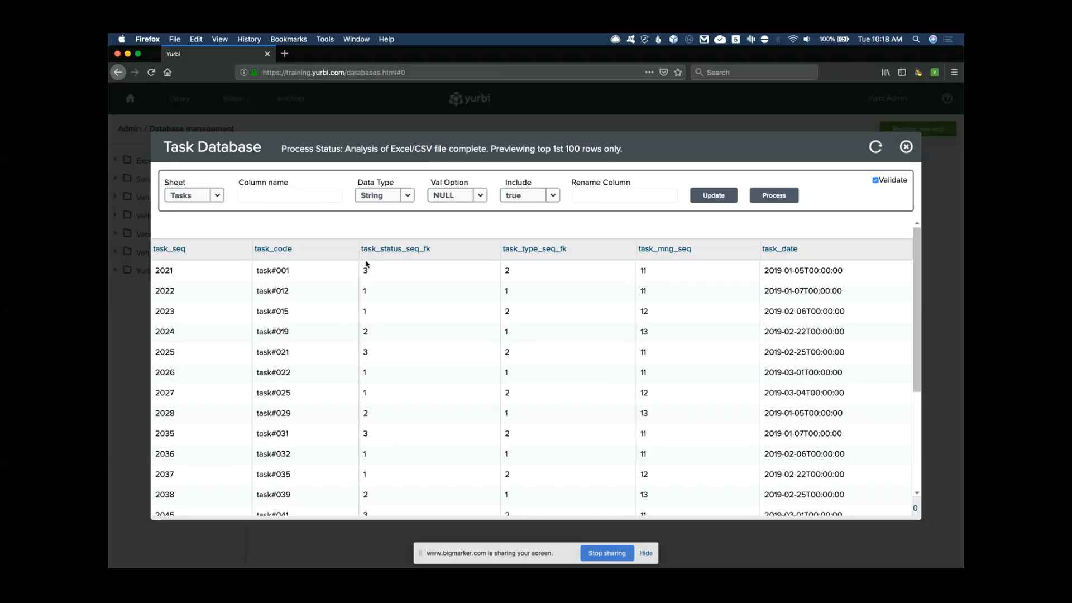
click(173, 250)
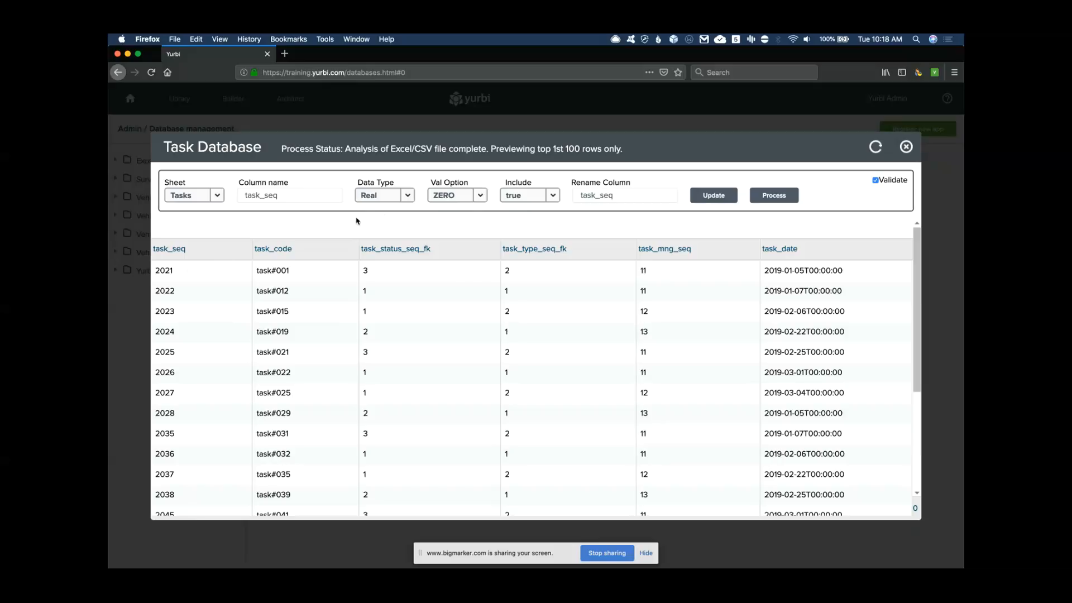
click(408, 196)
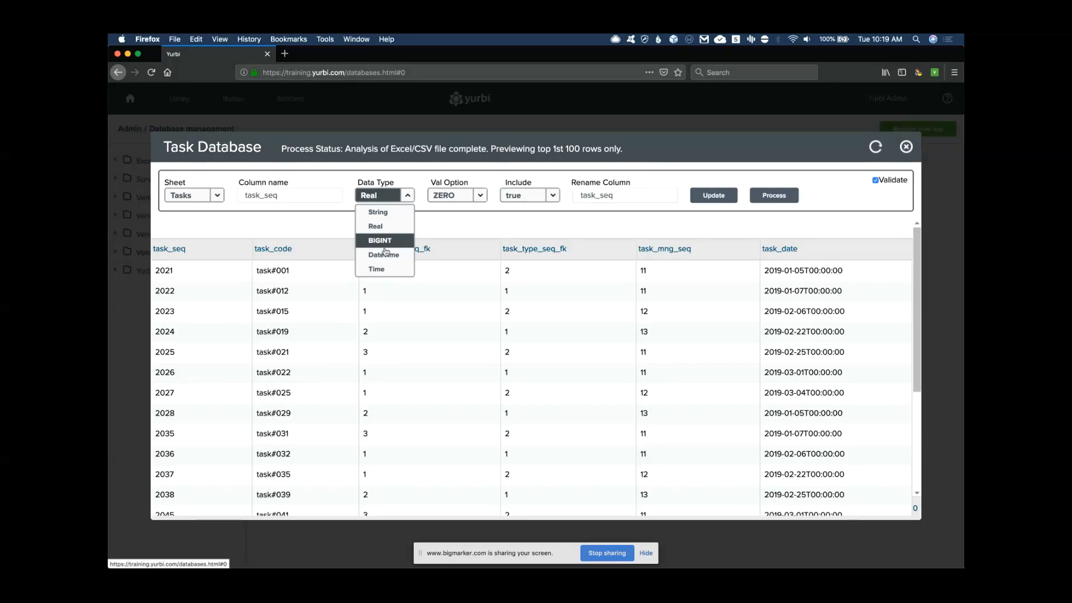
click(391, 213)
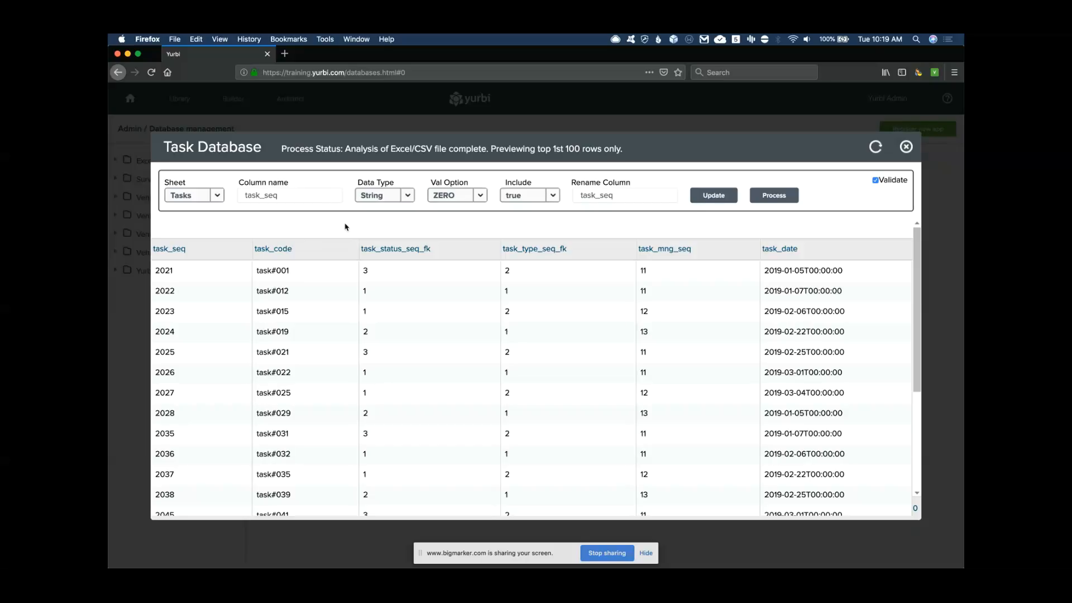
click(408, 196)
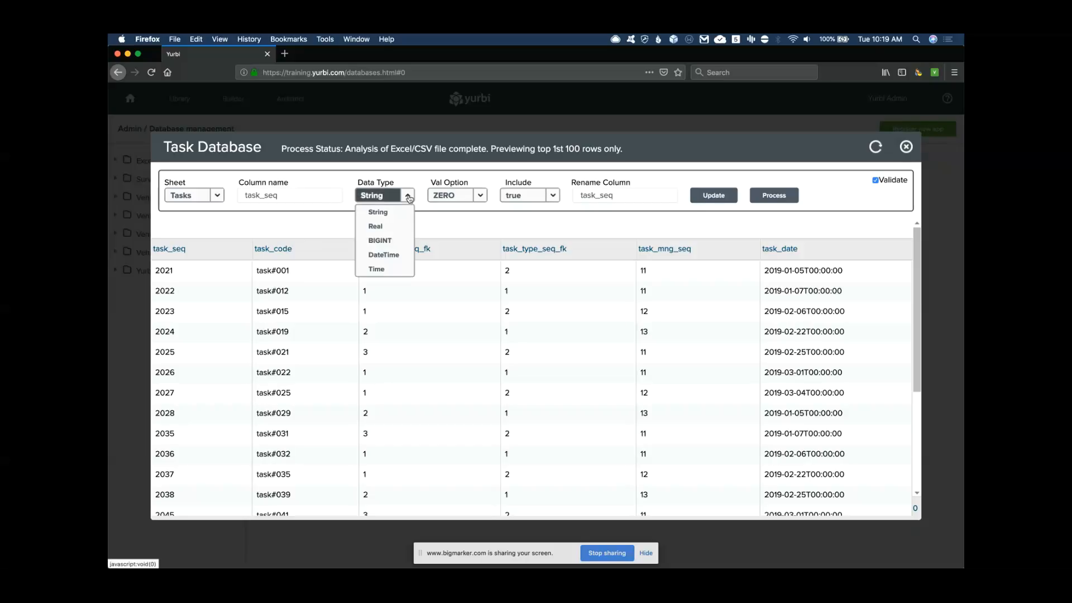
click(375, 226)
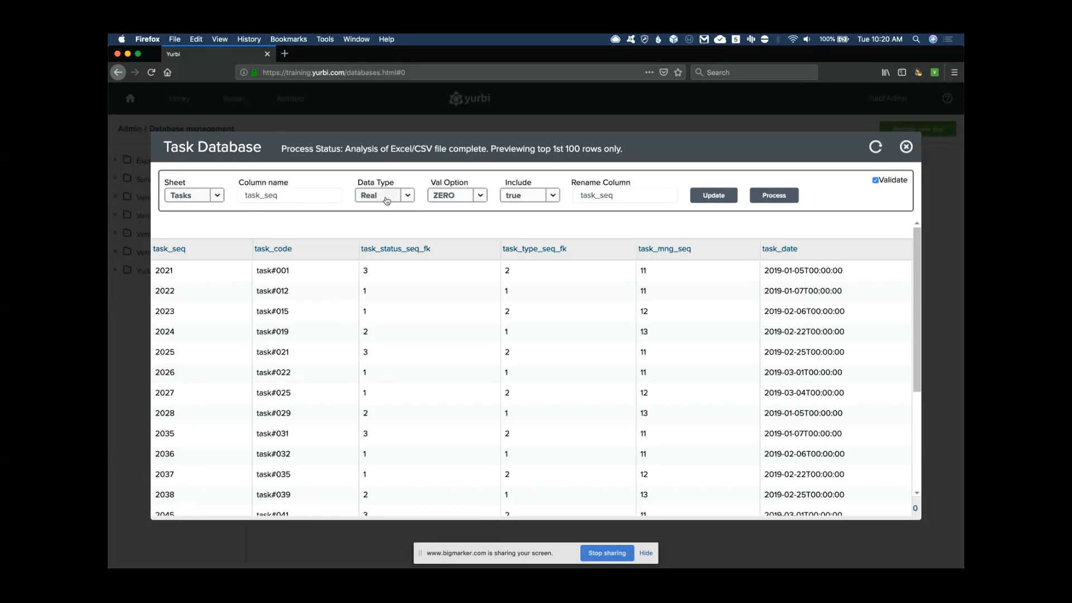
click(481, 196)
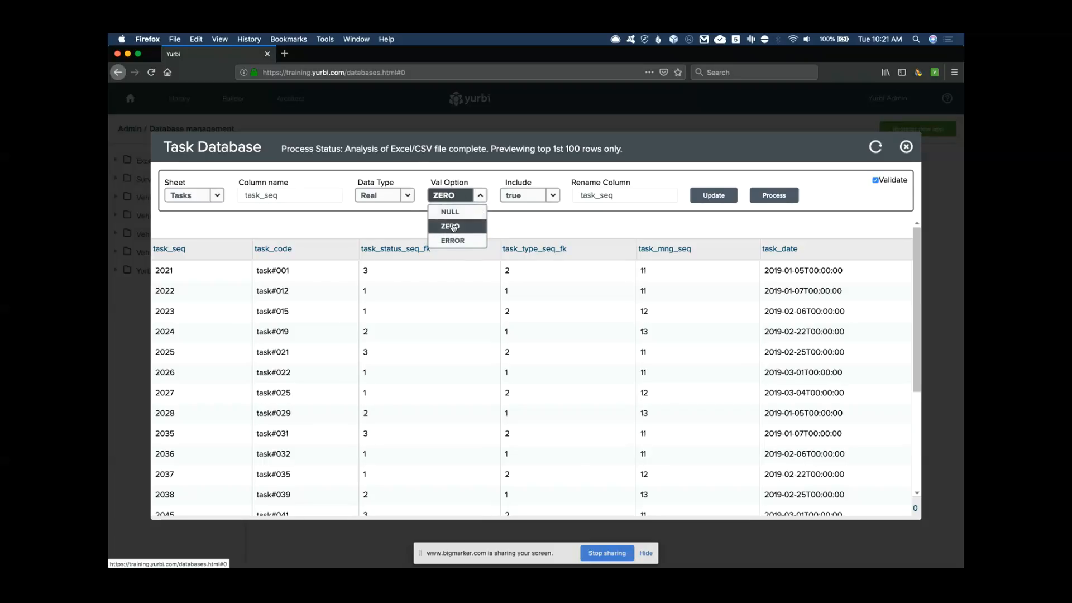
click(453, 227)
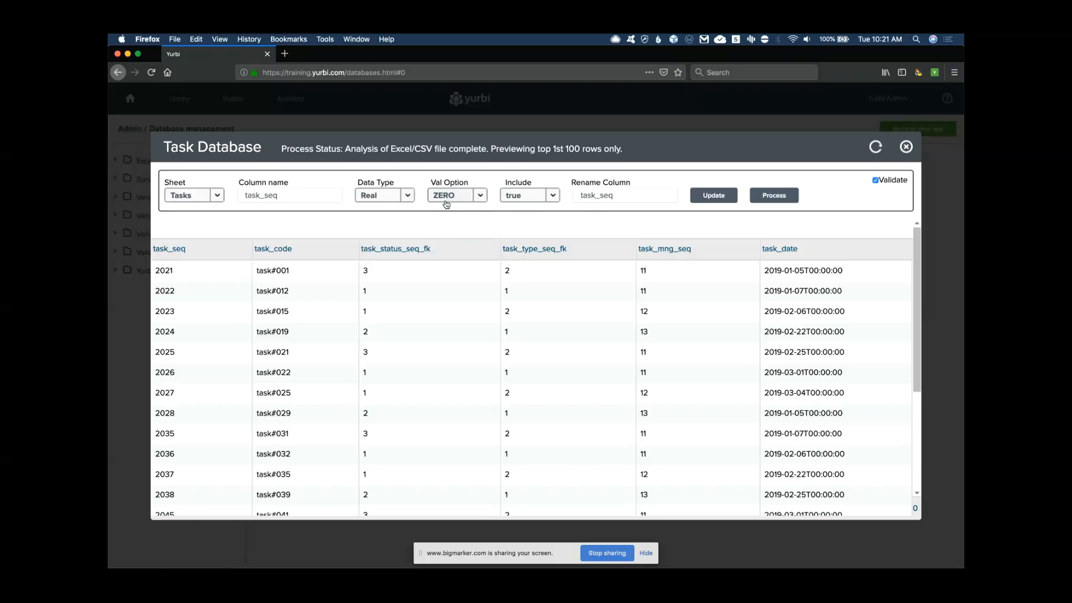
click(555, 199)
click(558, 211)
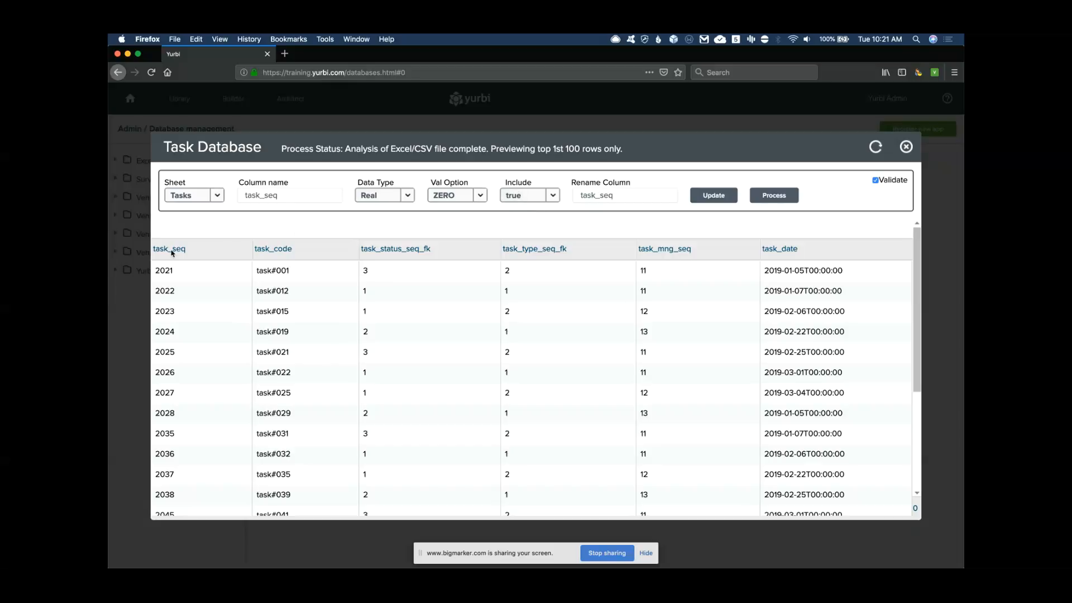
Apply task_seq's settings, then review each Tasks column from task_code to task_date
click(694, 197)
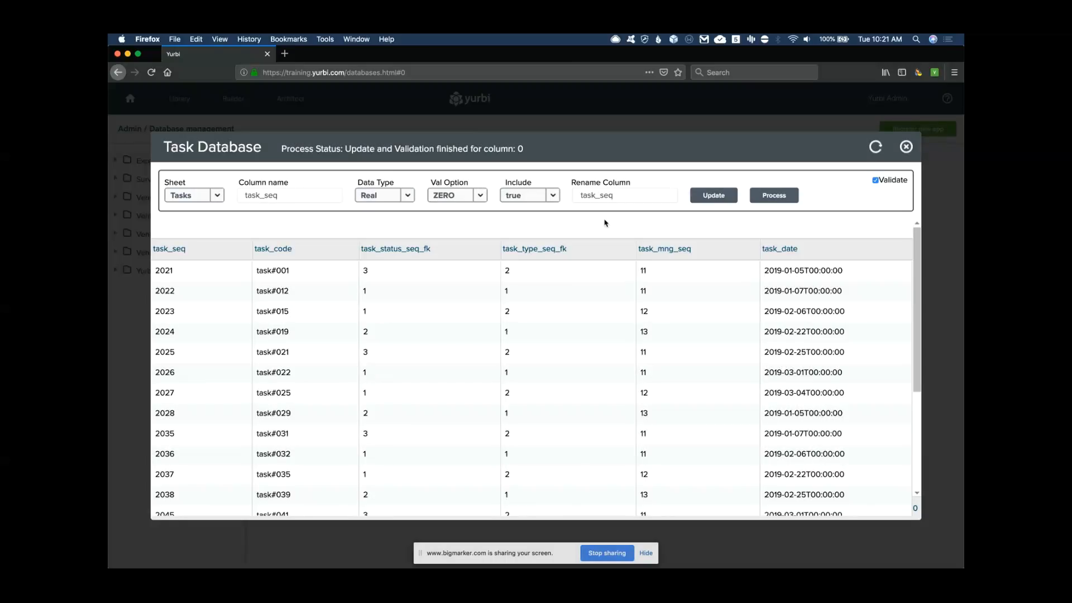
click(277, 252)
click(408, 251)
click(532, 251)
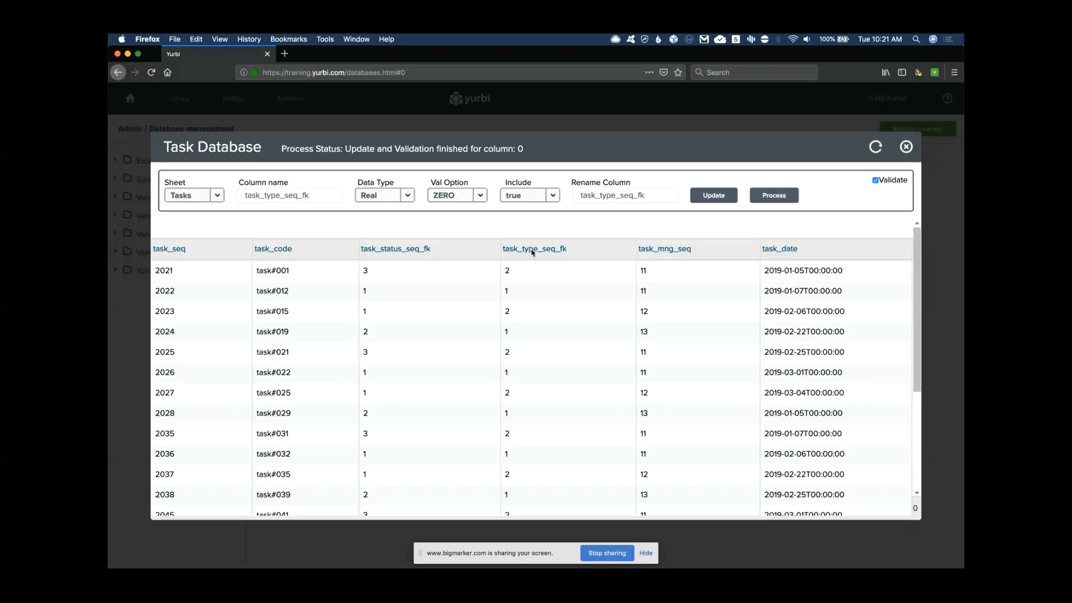
click(673, 252)
click(782, 253)
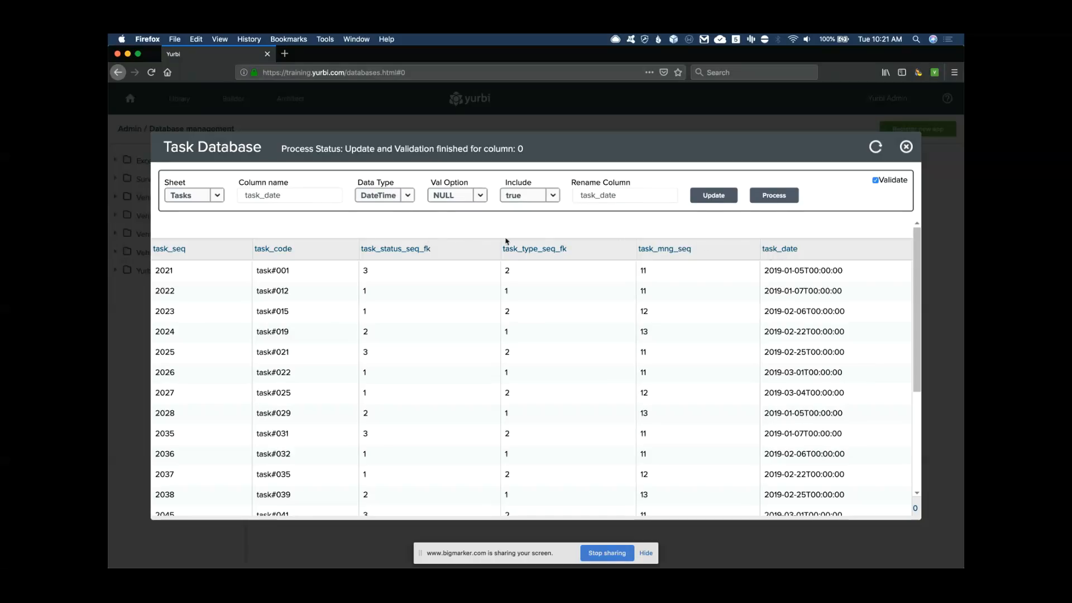
click(217, 196)
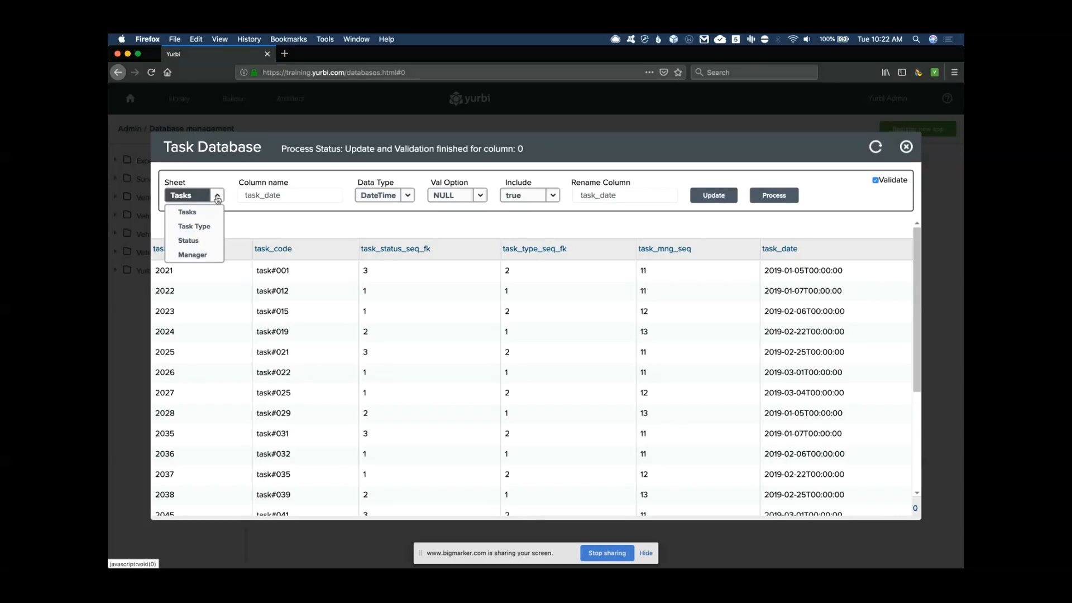
Review the Task Type sheet's type_seq, type_code and type_description column settings
click(194, 227)
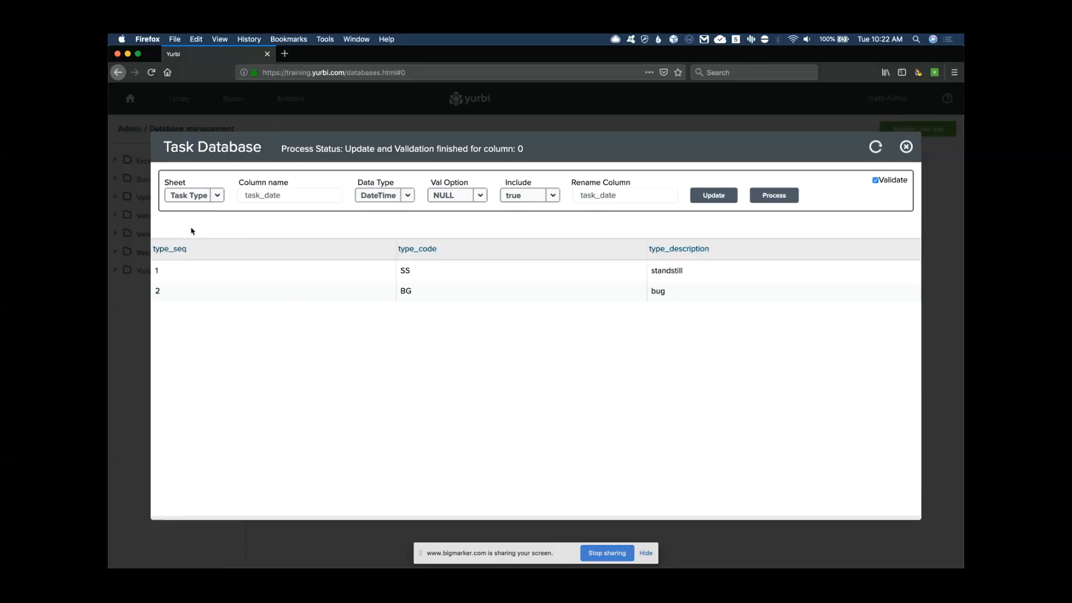
click(178, 249)
click(409, 249)
click(695, 248)
Review the Status sheet's status_seq, status_code and status_description column settings
click(217, 195)
click(189, 241)
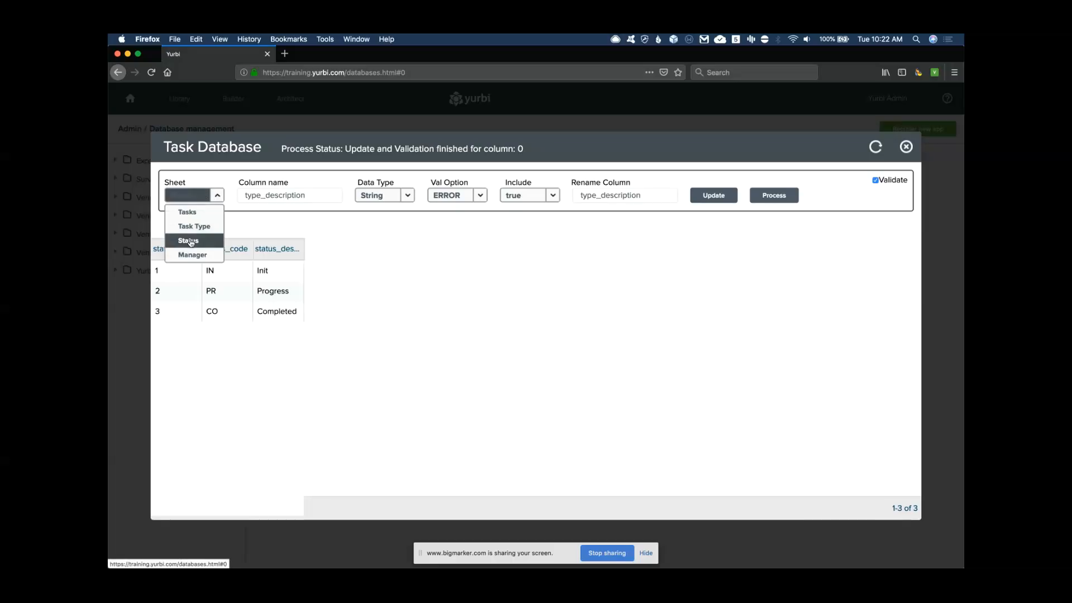
click(180, 251)
click(426, 252)
click(686, 251)
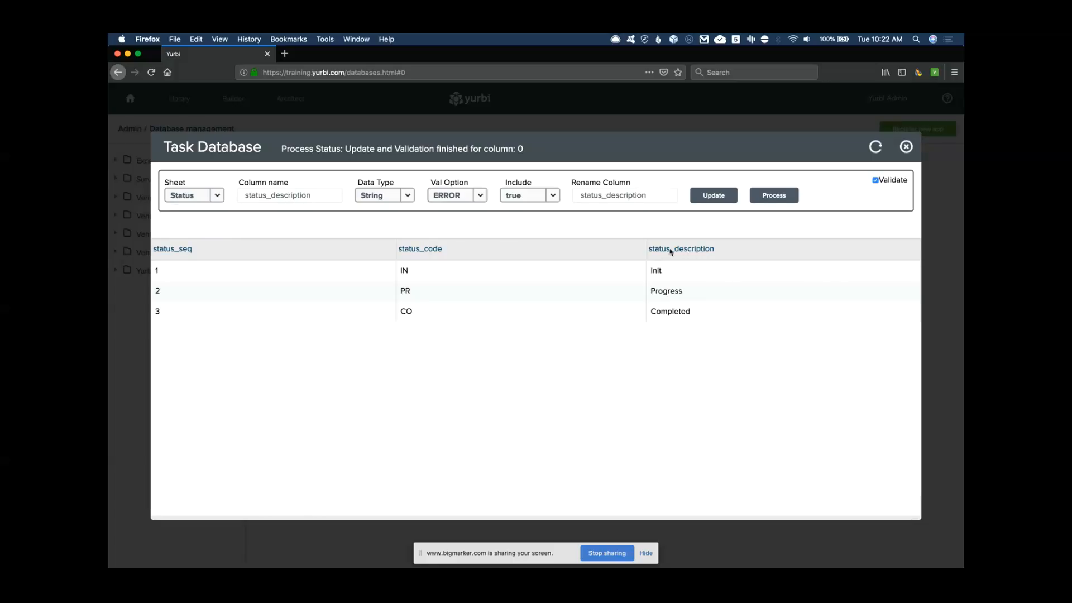
Review the Manager sheet's mng_seq, mng_code and mng_dept column settings
click(216, 196)
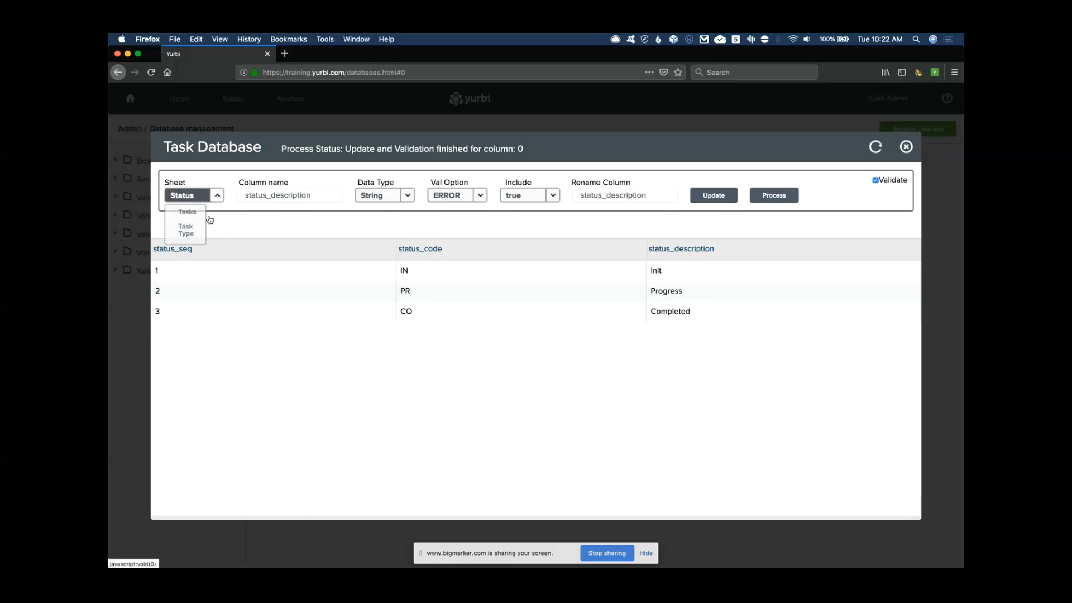
click(191, 255)
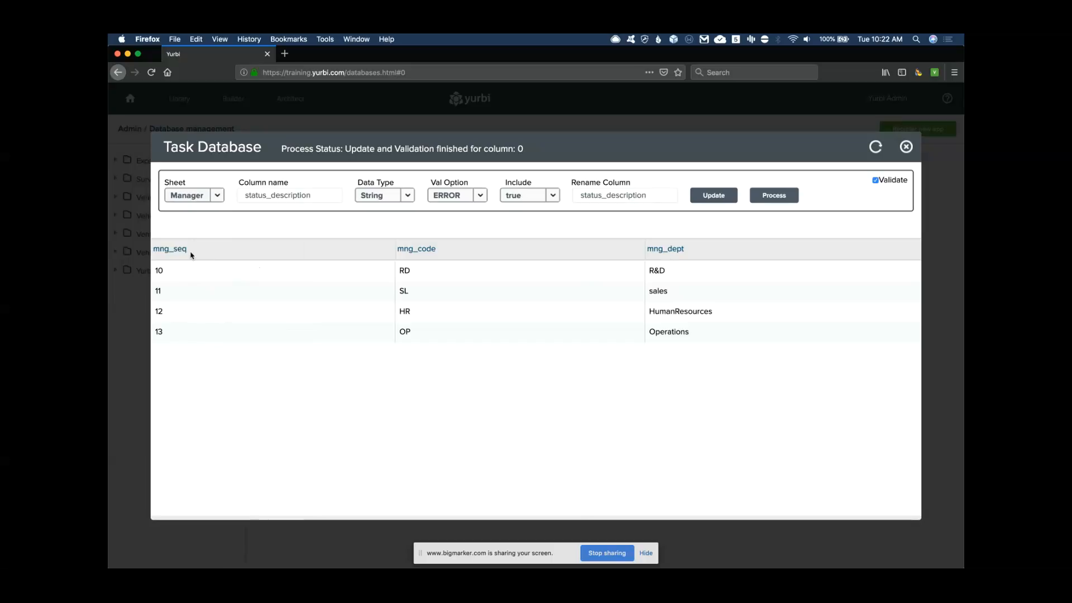
click(178, 252)
click(413, 249)
click(674, 249)
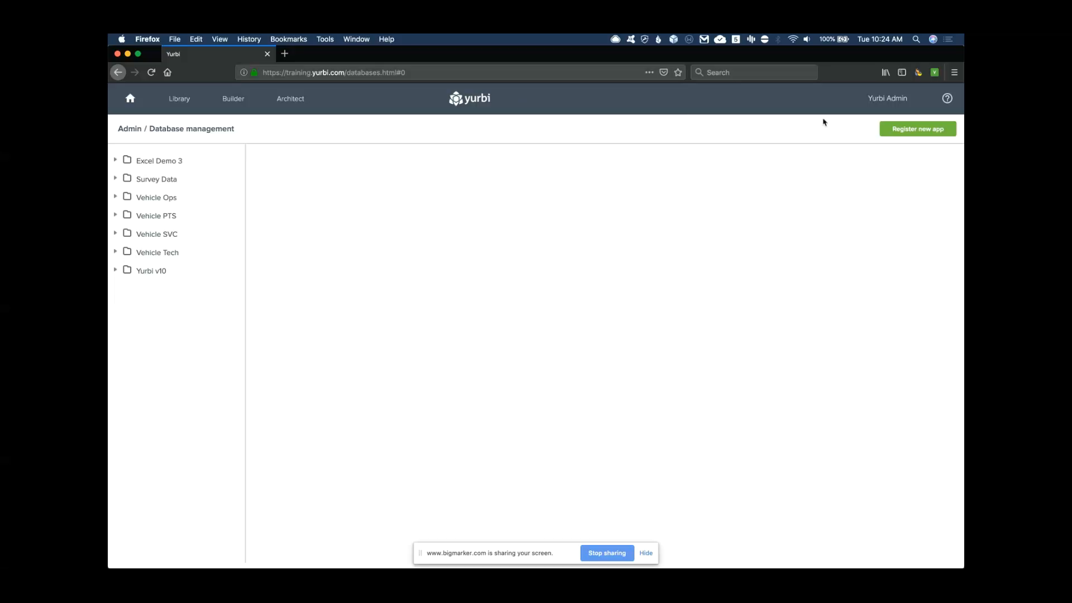
Review the Task Database connection settings, including its display name, then go to Architect
click(137, 134)
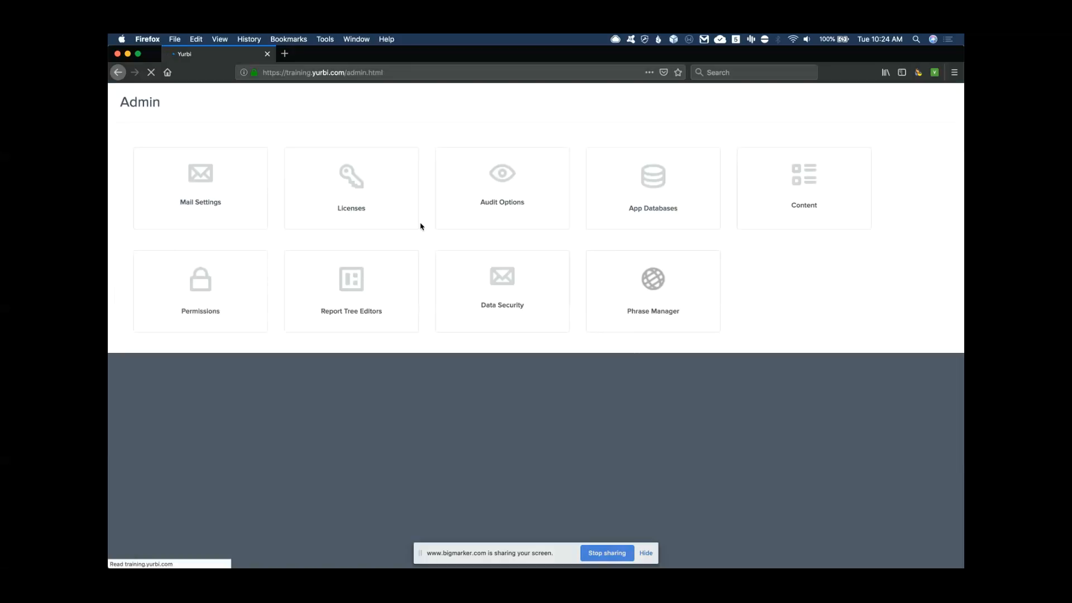
click(654, 215)
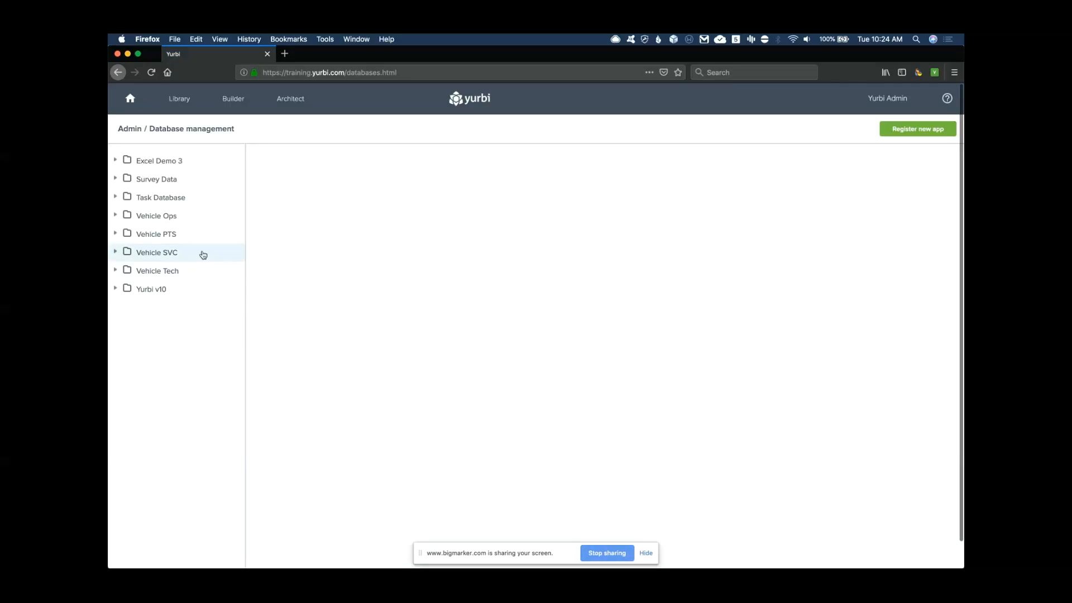
click(115, 197)
click(166, 215)
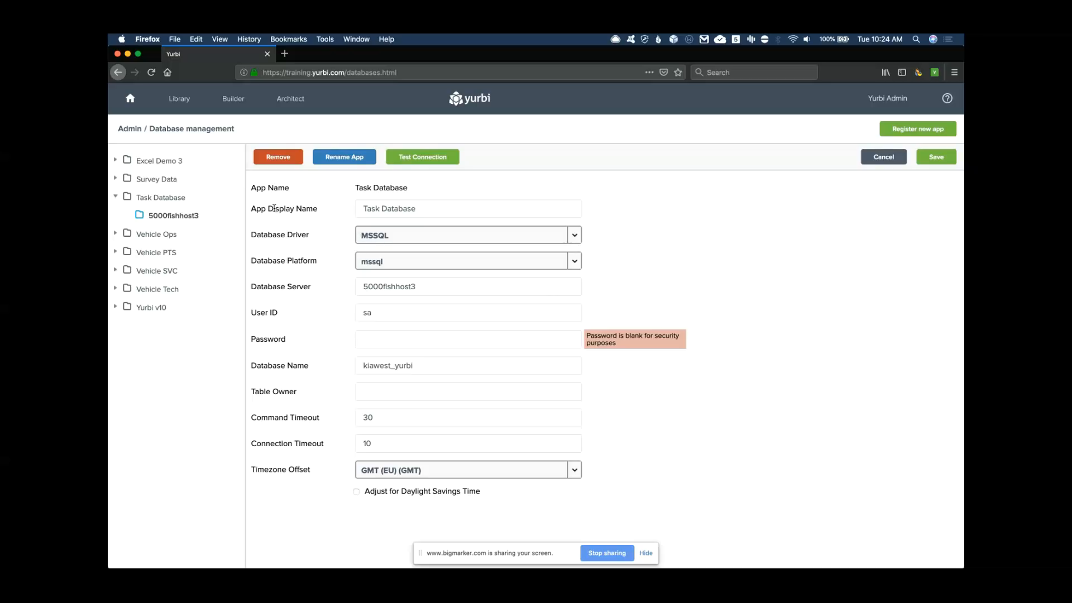
drag(274, 210, 305, 210)
click(382, 210)
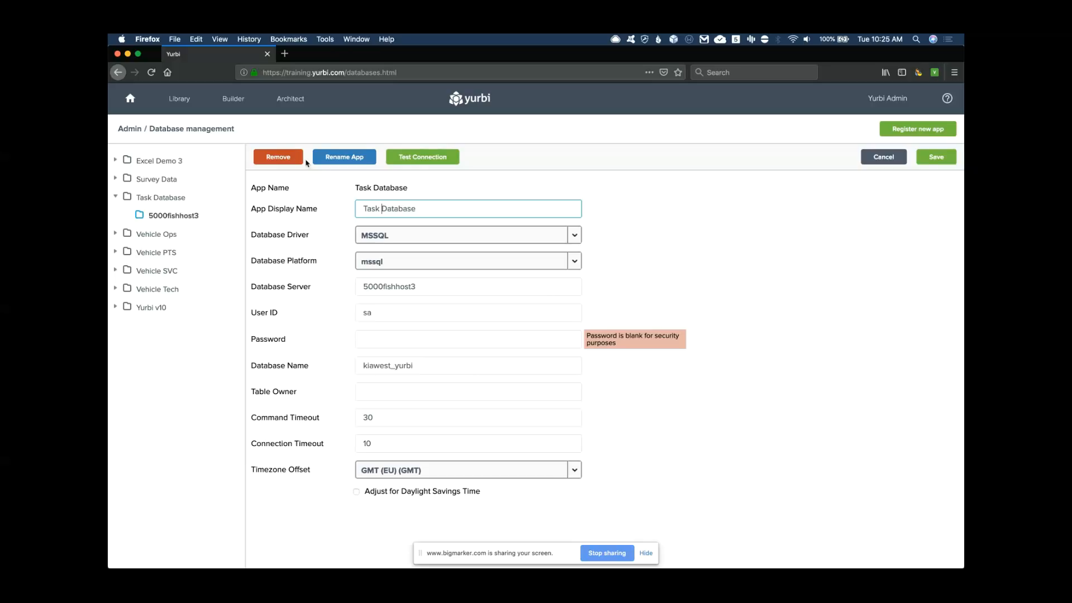
click(289, 99)
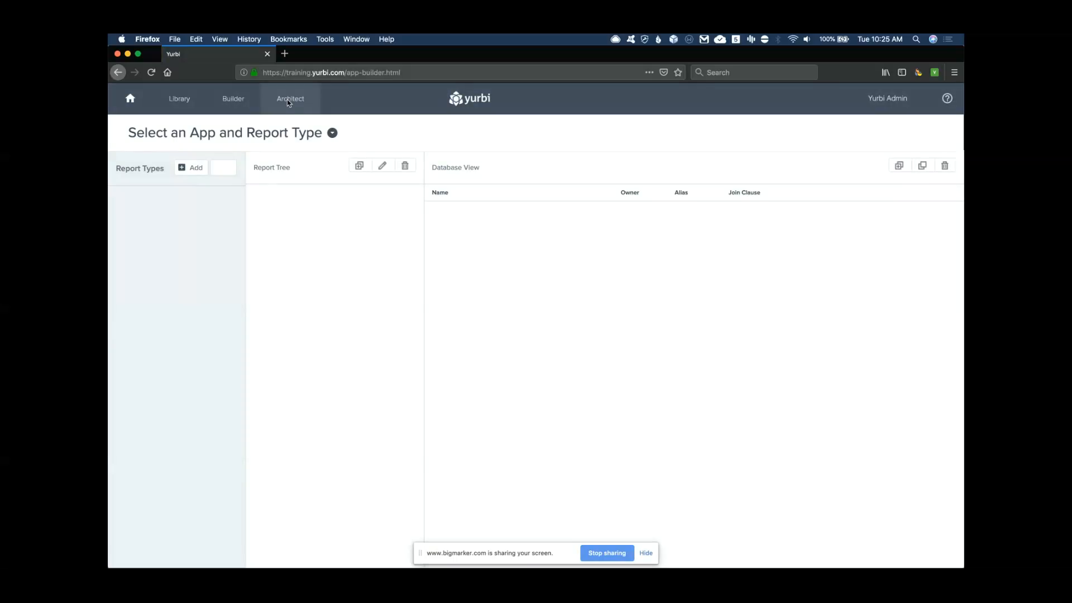
Load the Task Database app in Architect from the Applications list
click(333, 133)
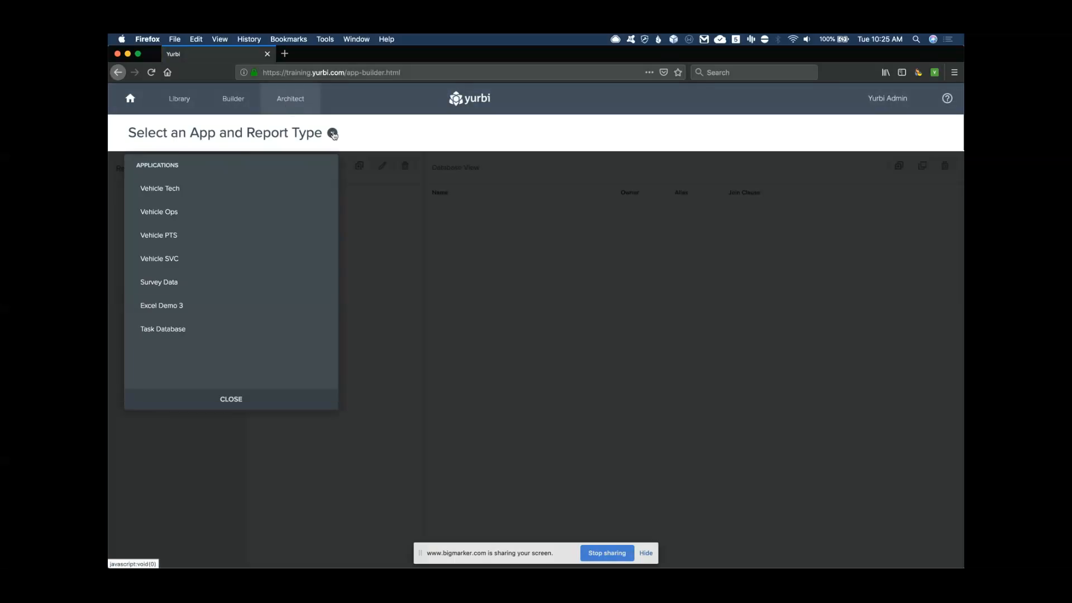
click(163, 332)
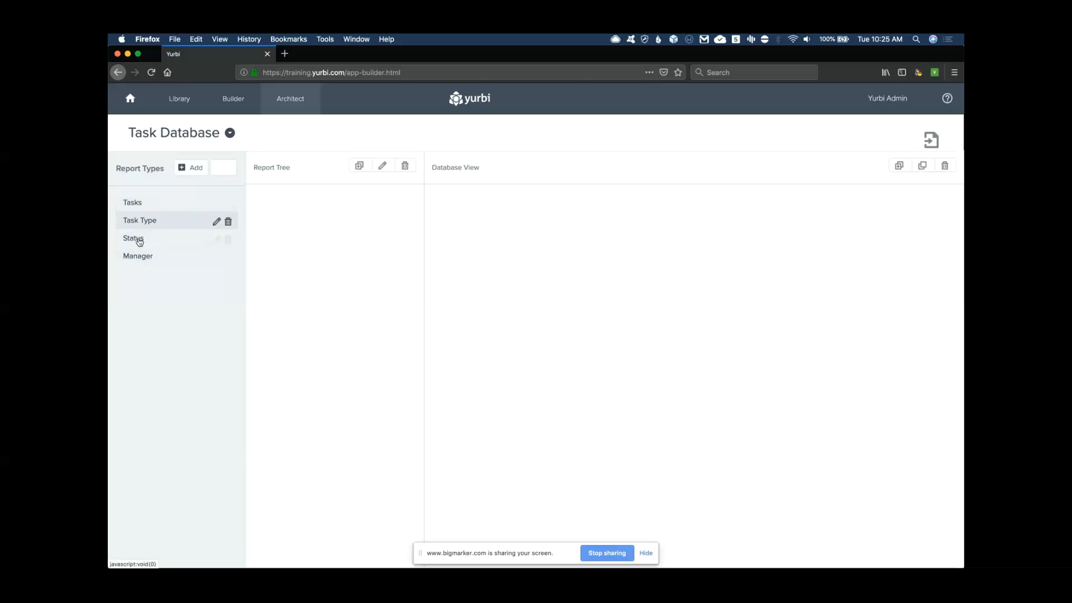
Open the yurbi_sample workbook from Excel's recent files
mouse_move(114, 215)
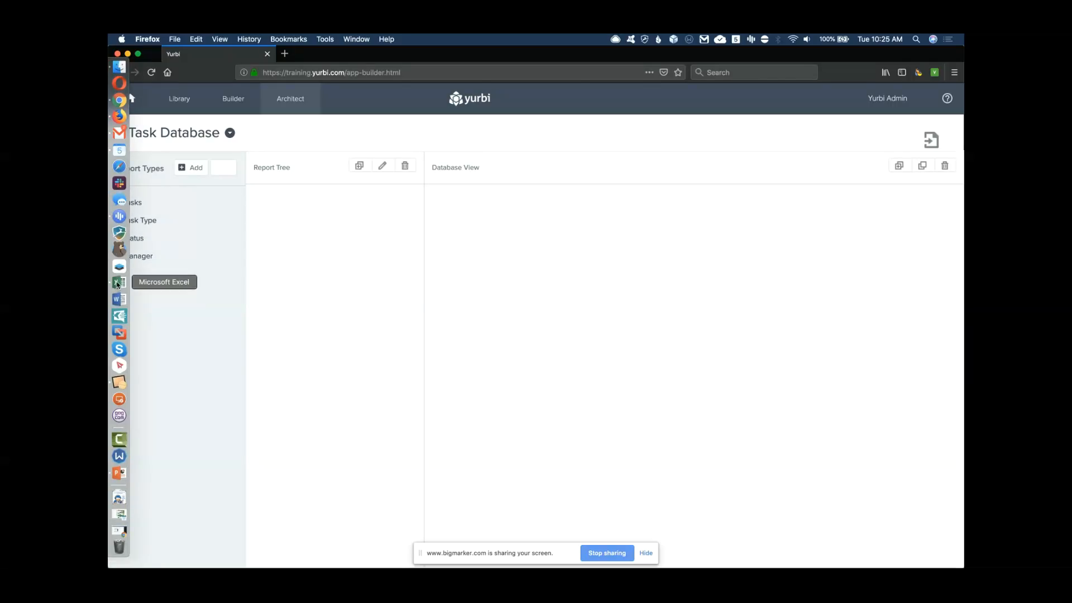
click(118, 283)
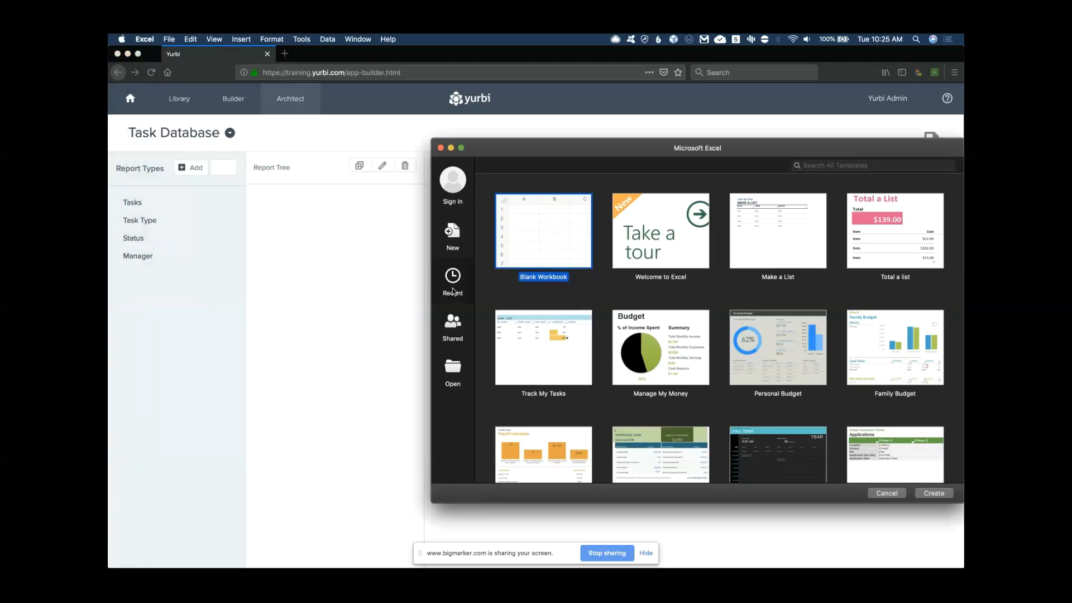
click(453, 290)
double_click(538, 201)
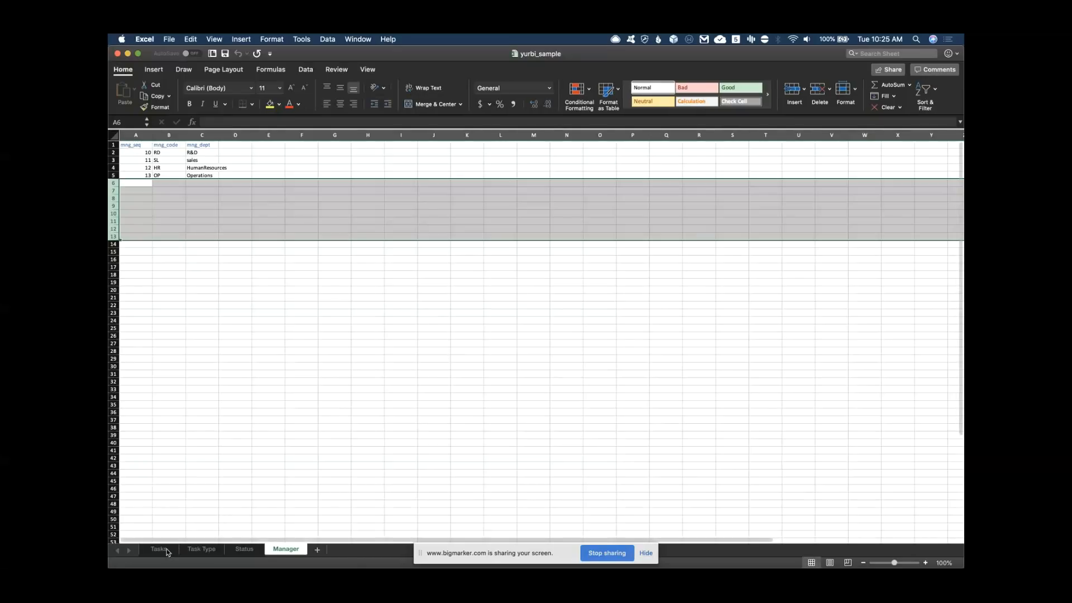
Review the Tasks, Task Type, Status and Manager sheets, then shrink the window beside Yurbi
click(171, 550)
click(219, 551)
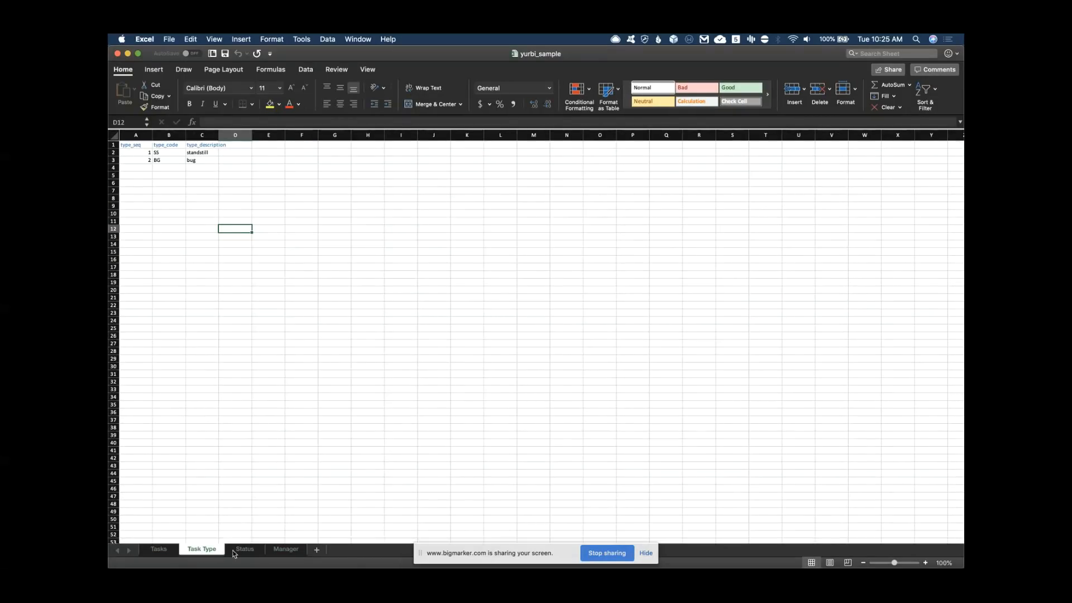
click(246, 551)
click(286, 550)
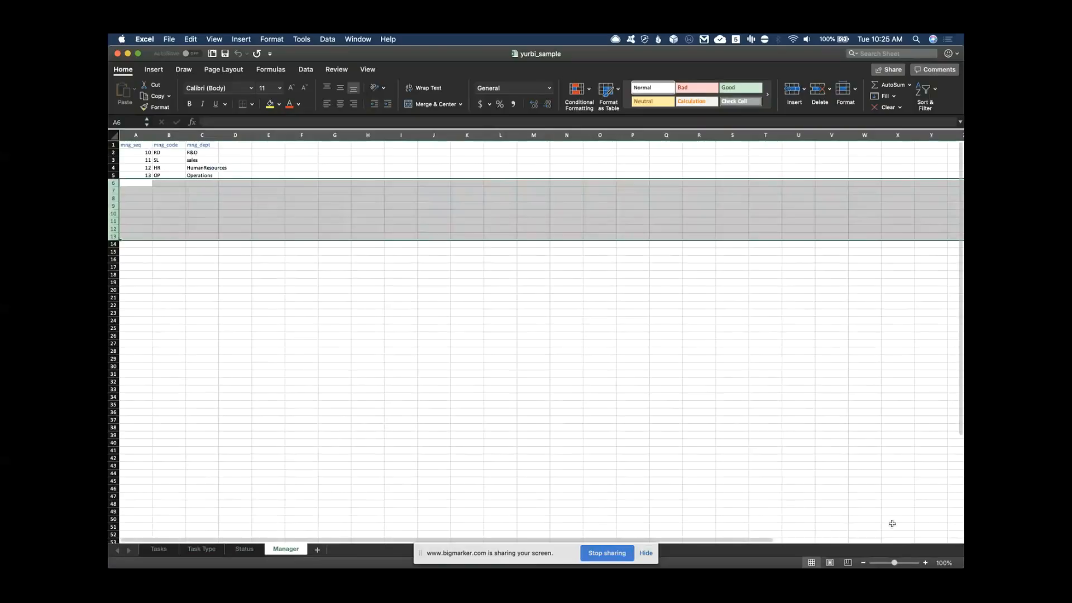
drag(961, 566, 728, 382)
drag(515, 55, 748, 120)
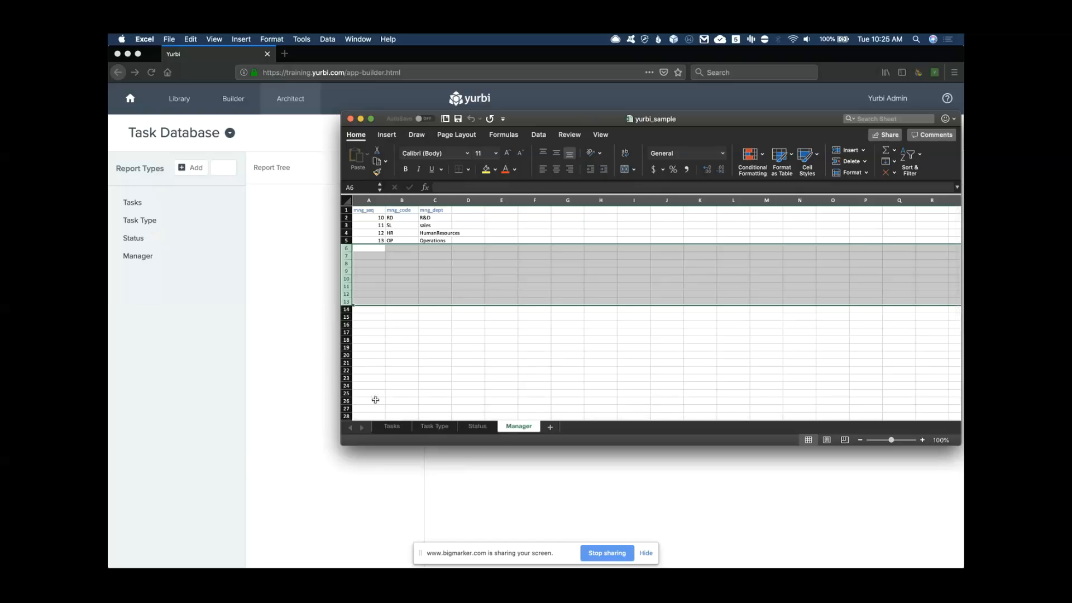
Hide Excel, review the Tasks and Task Type report types' fields, then go to Builder
click(360, 119)
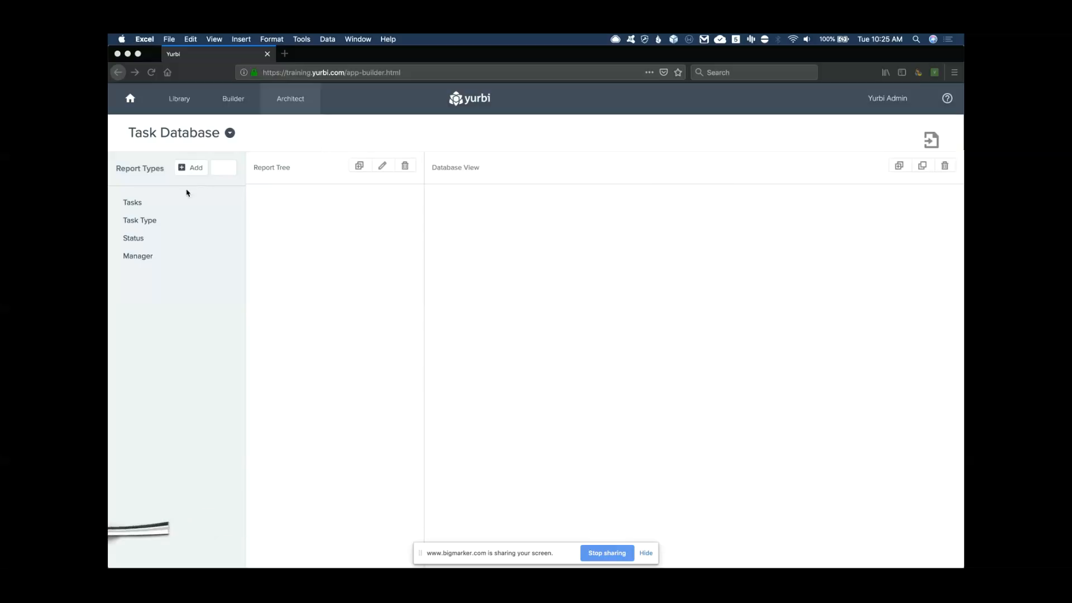
click(142, 203)
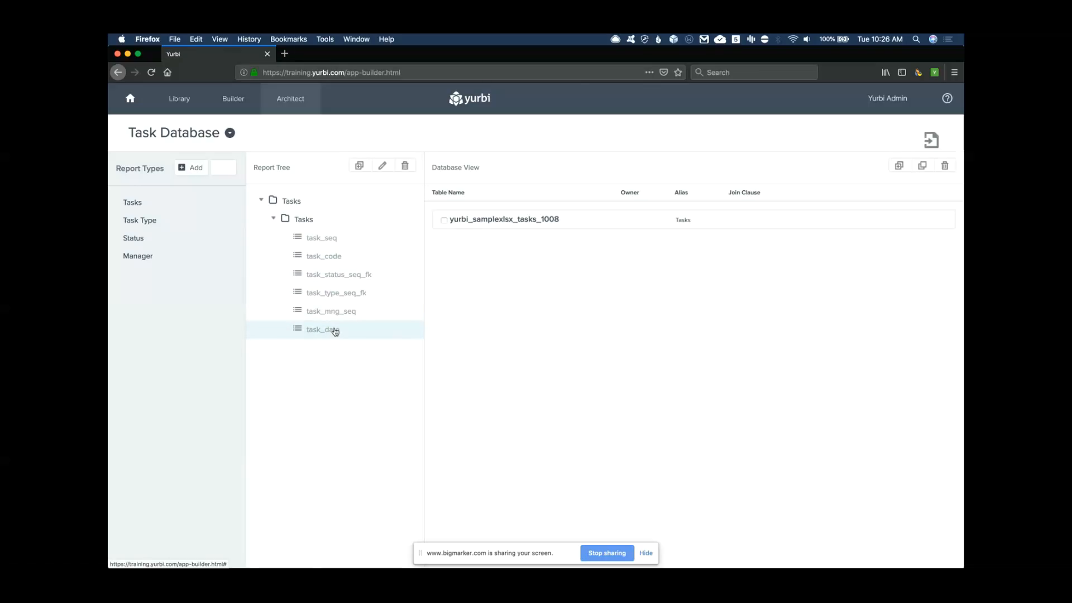
click(145, 225)
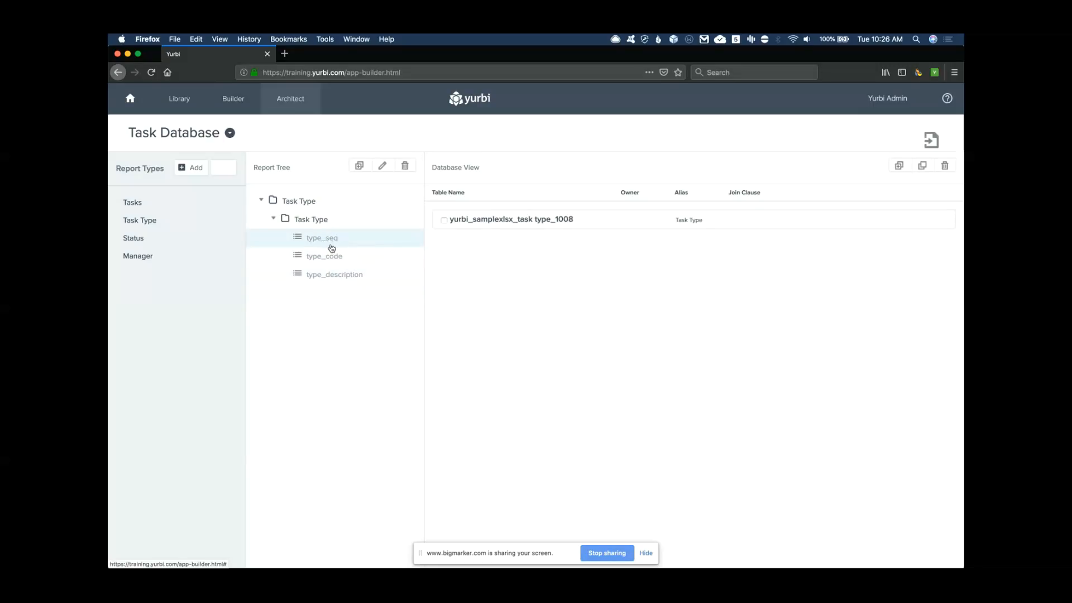
click(134, 203)
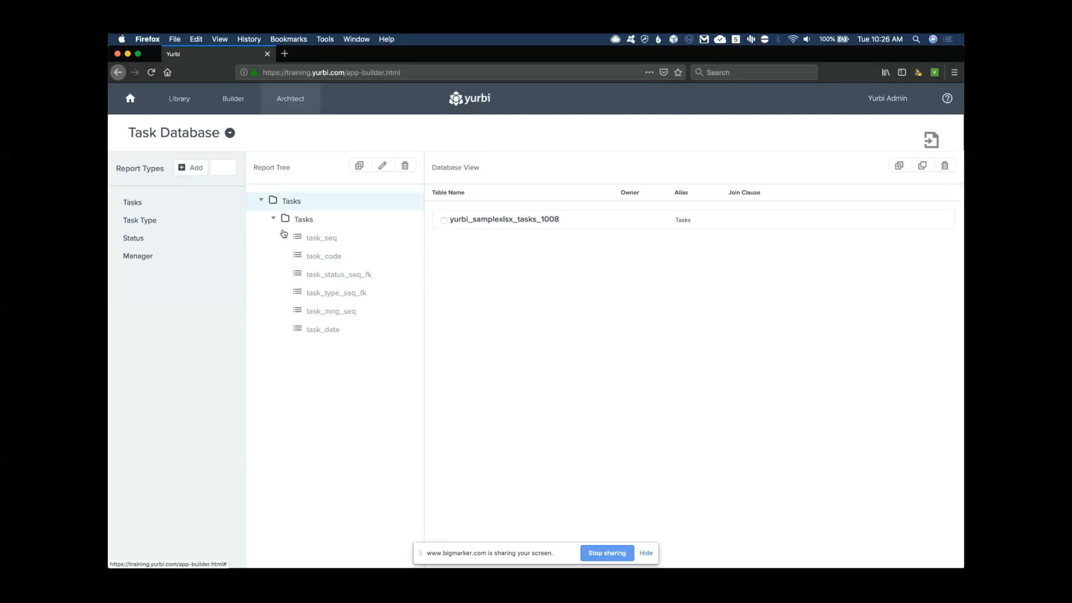
click(236, 99)
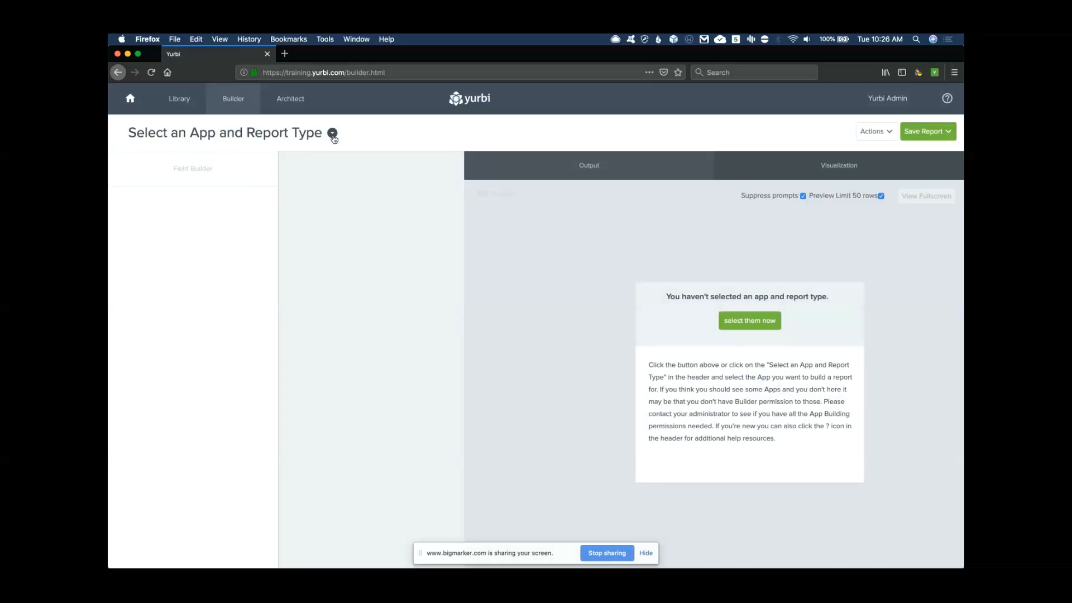
Base a new Builder report on Task Database's Tasks report type
click(332, 133)
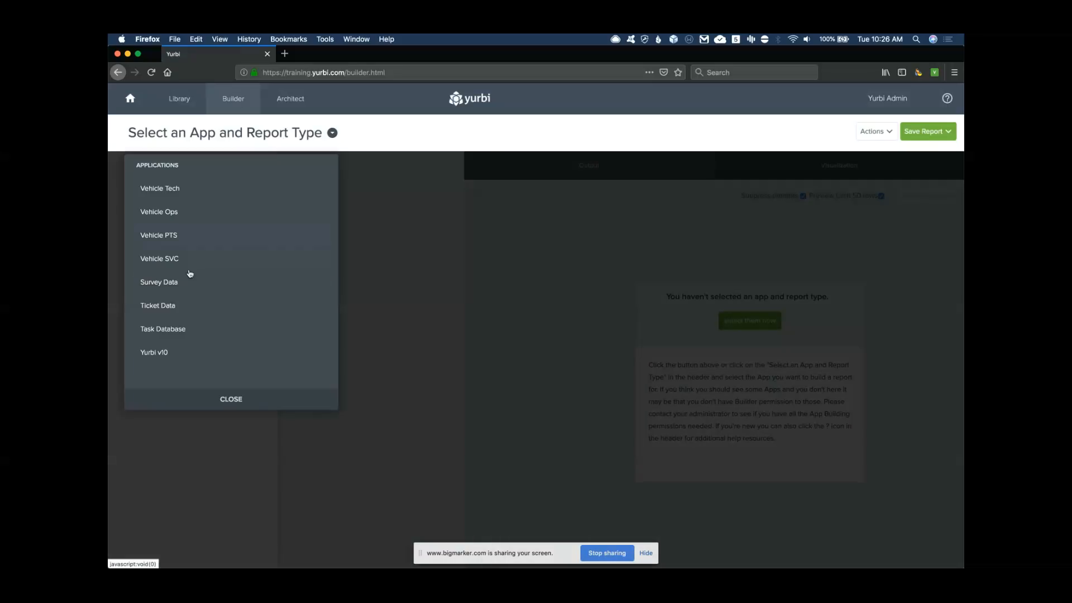
click(173, 333)
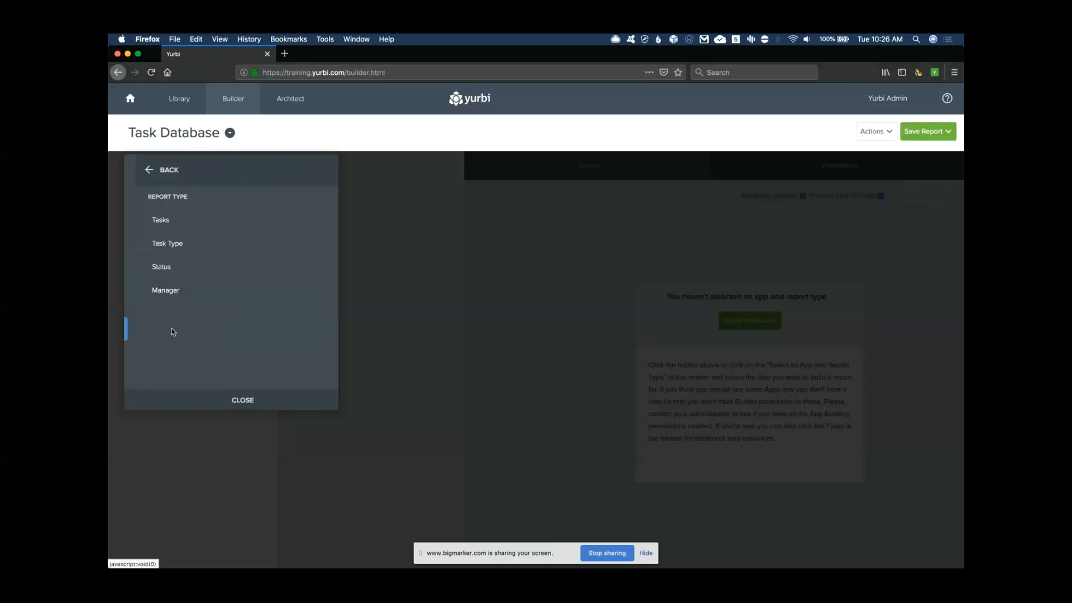
click(151, 220)
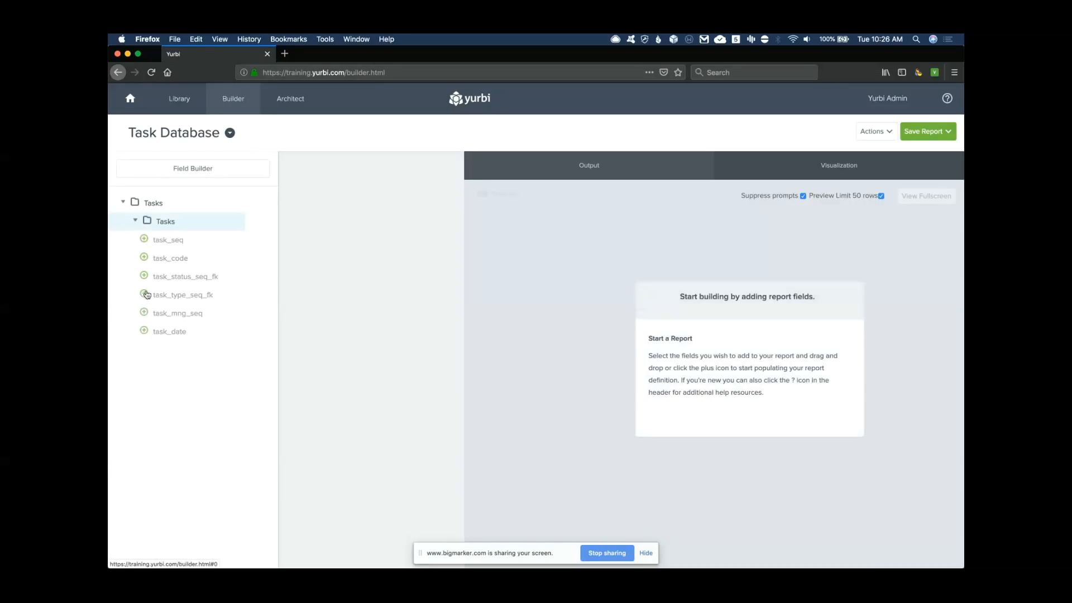
Add task_seq, task_code, task_status_seq_fk, task_type_seq_fk, task_mng_seq and task_date to the report
click(144, 239)
click(144, 258)
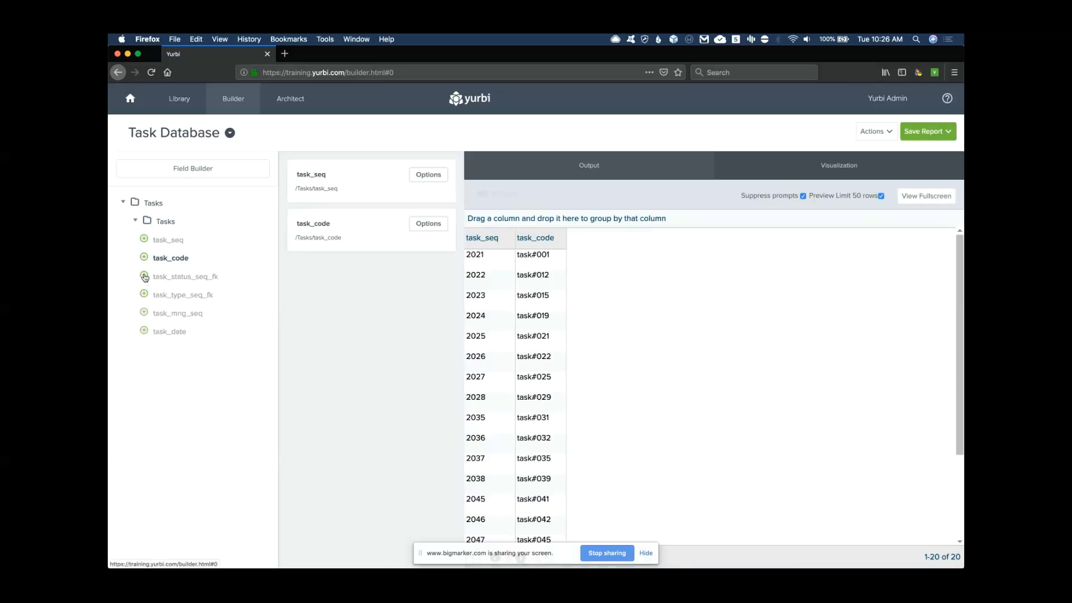
click(144, 275)
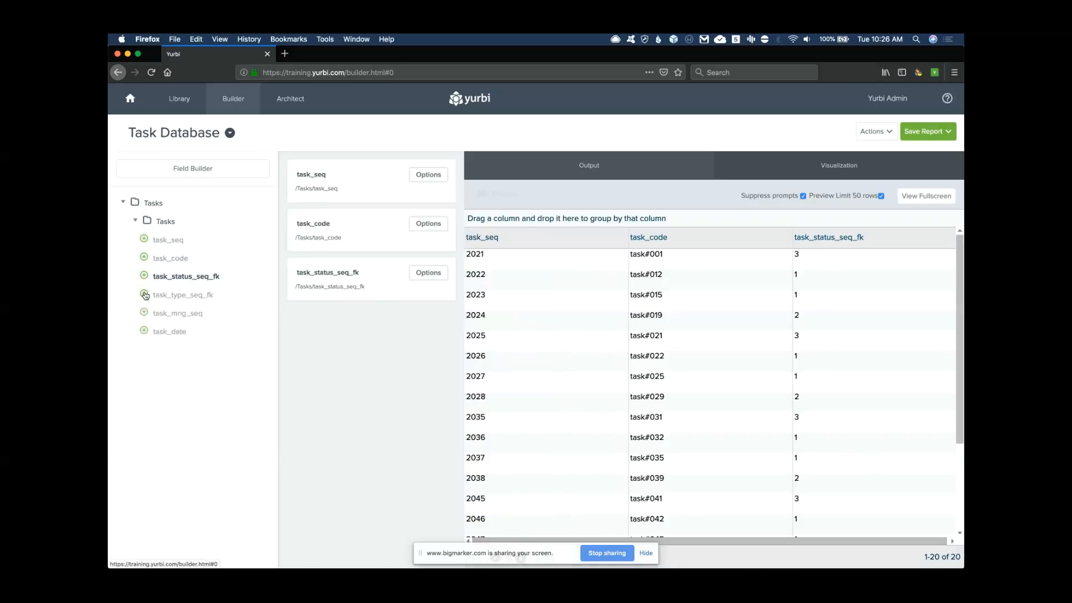
click(144, 294)
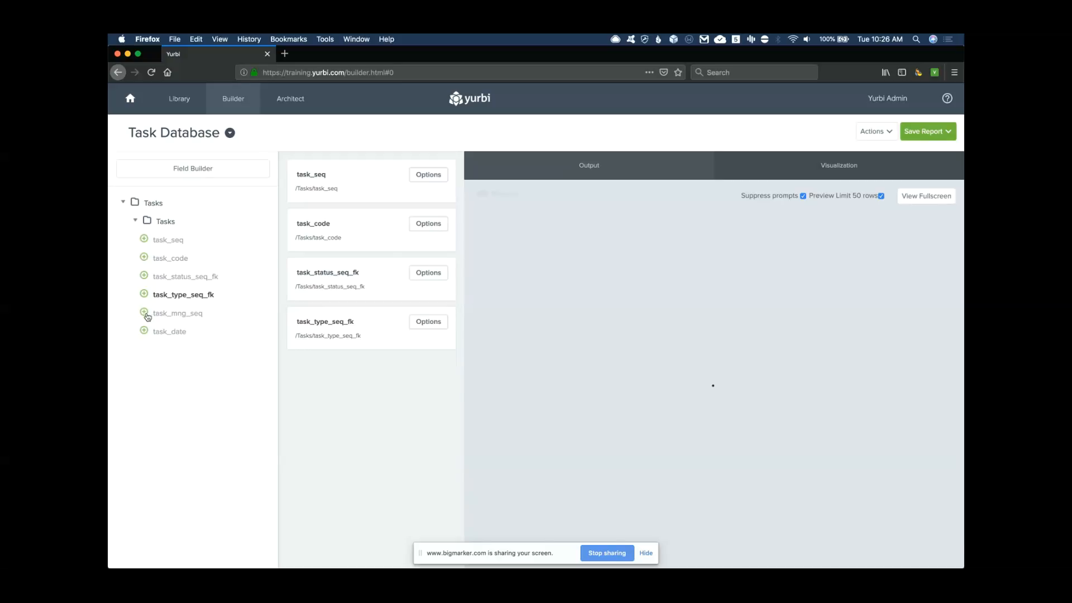
click(144, 312)
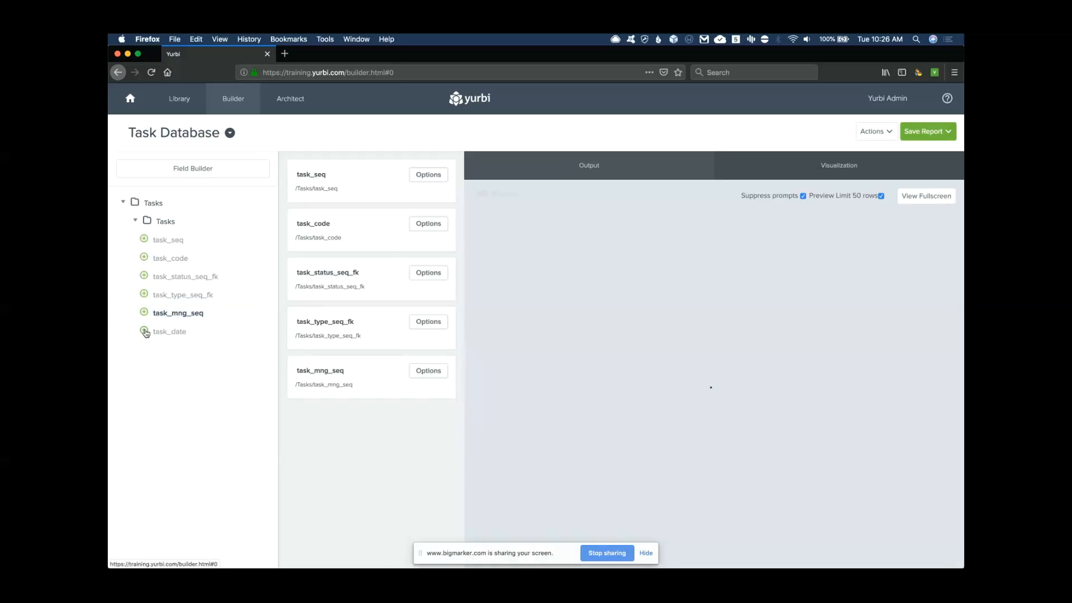
click(144, 331)
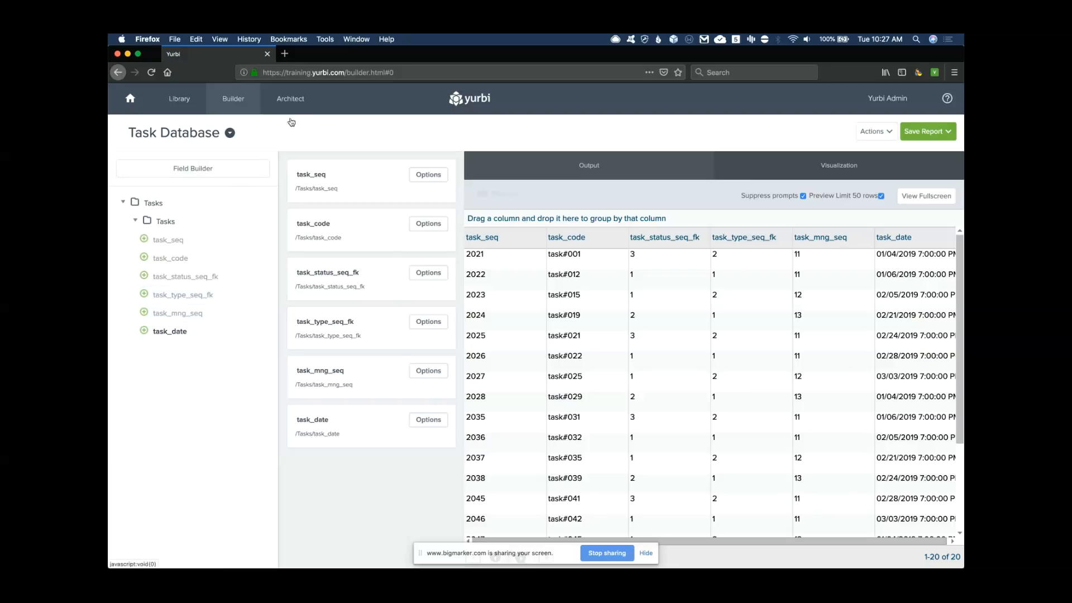
Discard the unsaved report, return to Architect, and reopen Task Database's Tasks report type
click(293, 100)
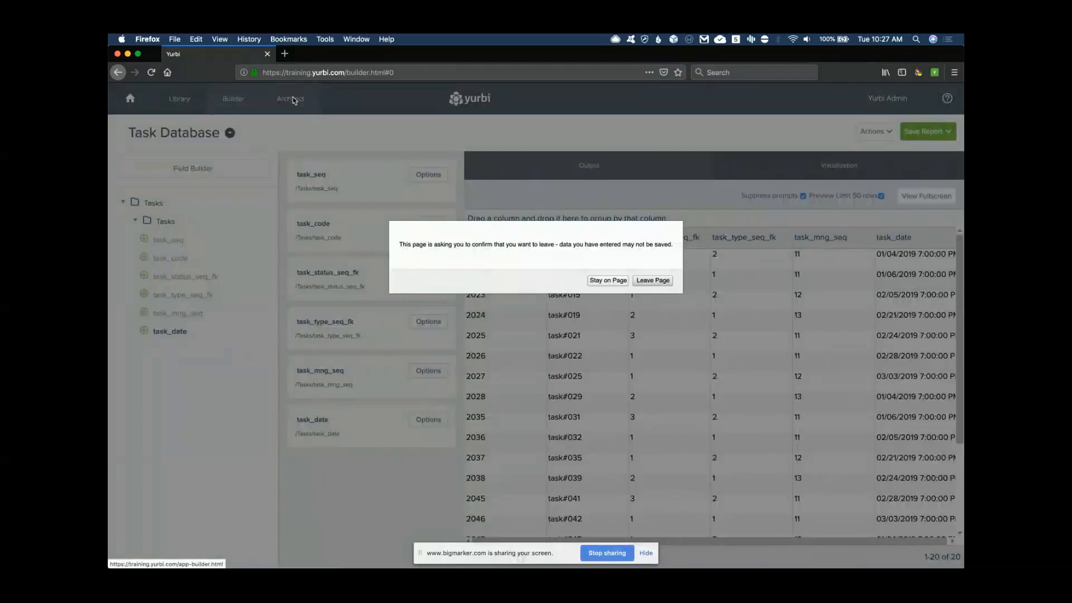
click(651, 281)
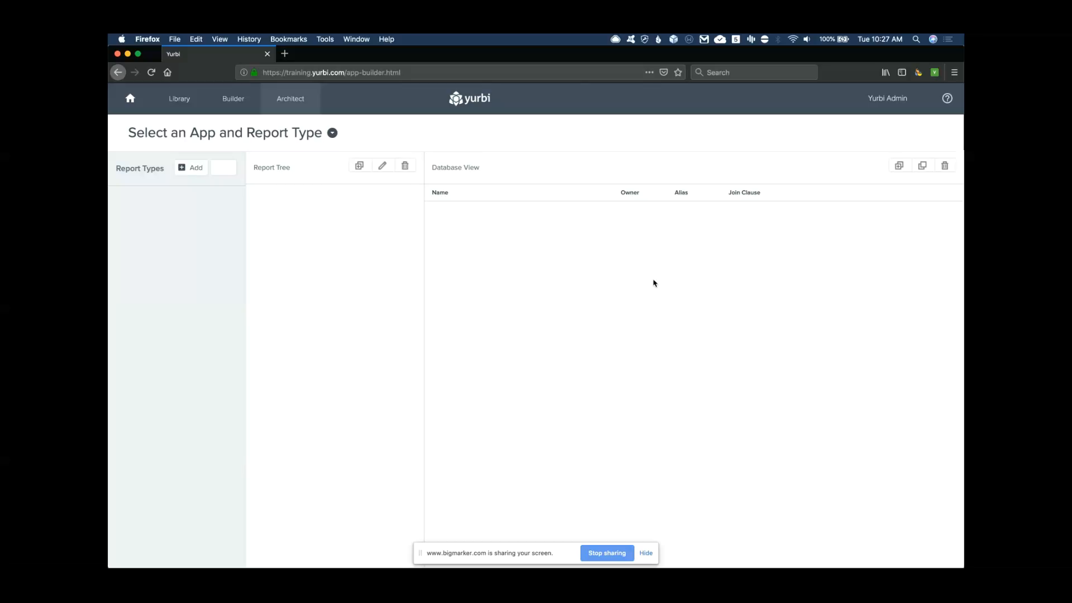
click(332, 134)
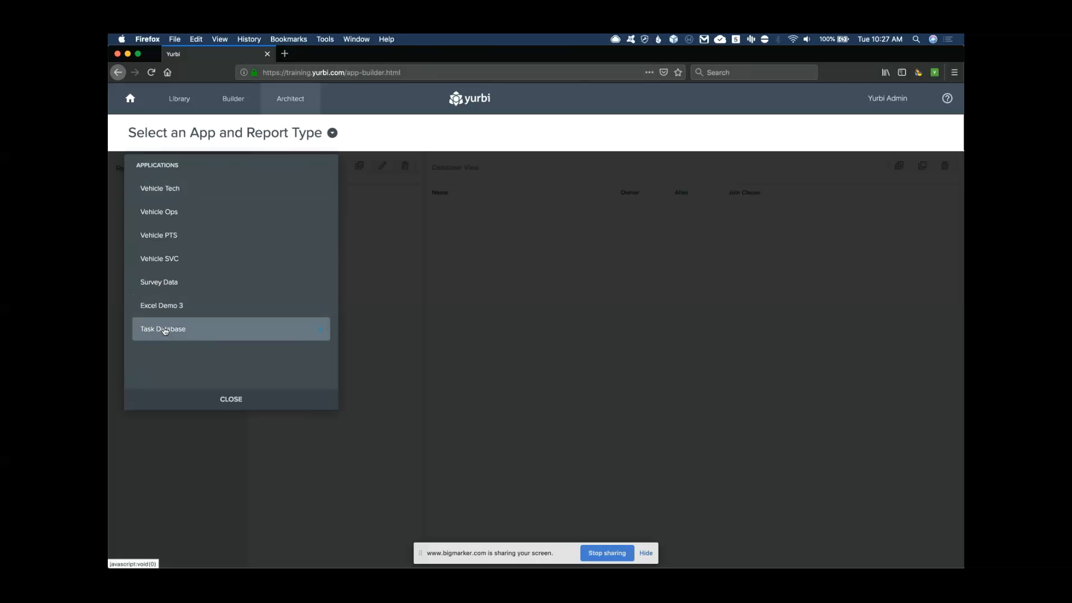
click(165, 330)
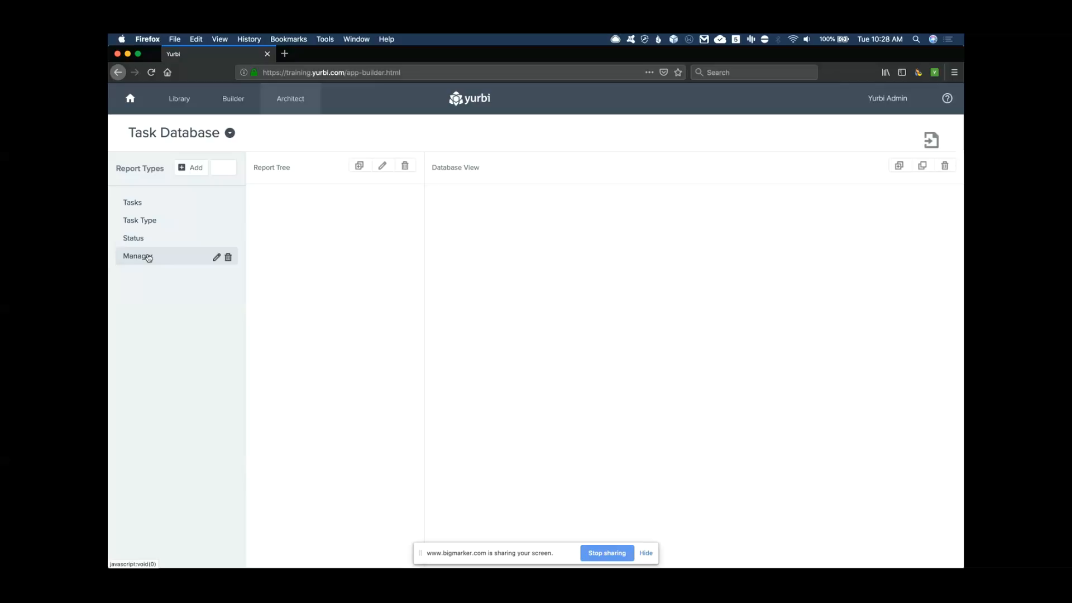
click(132, 204)
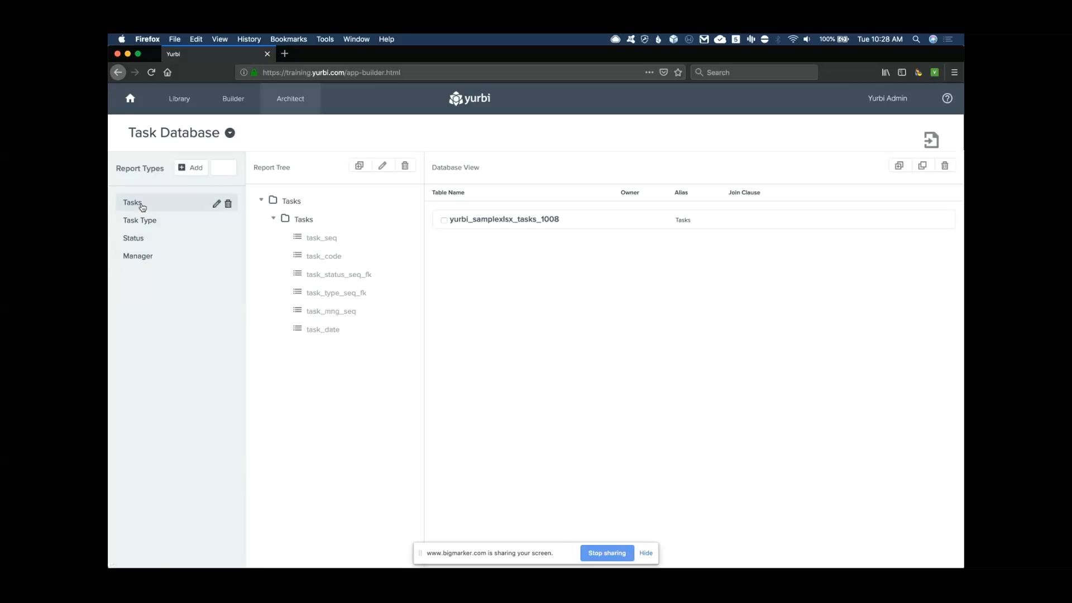
click(491, 225)
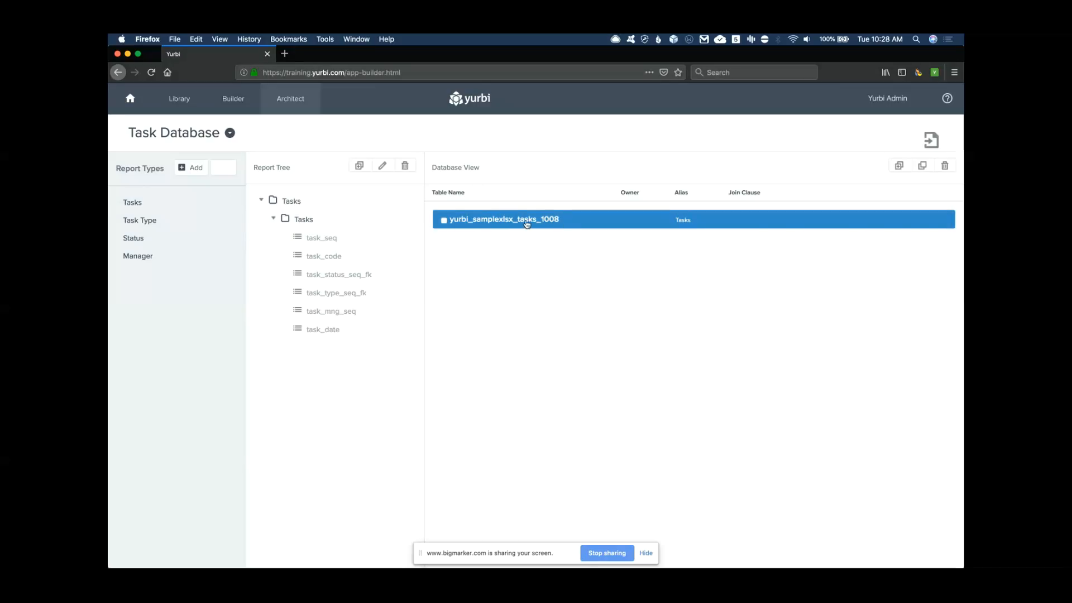
click(510, 223)
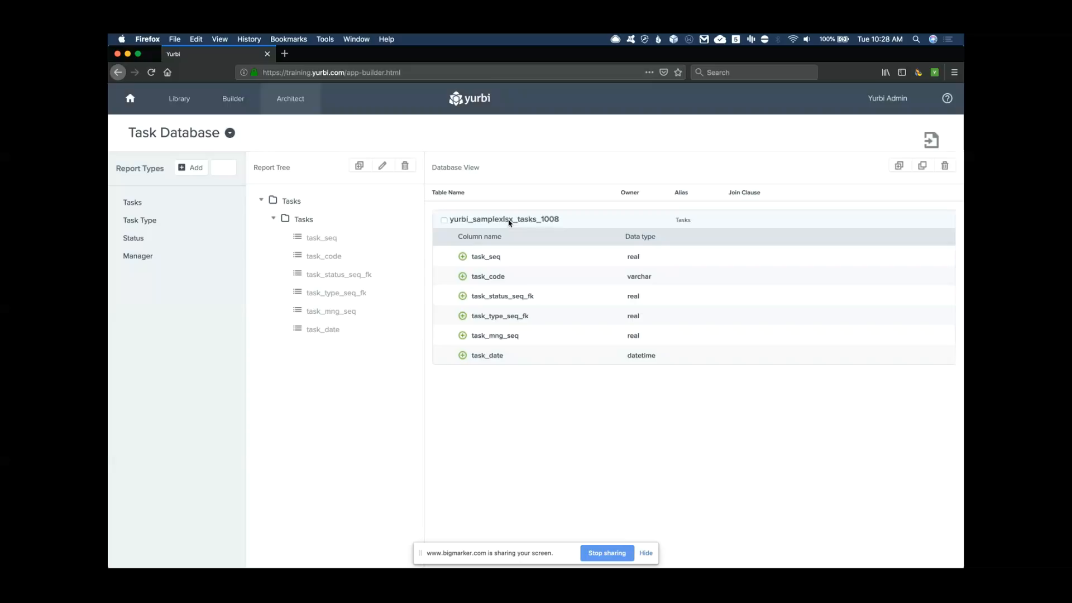
click(538, 293)
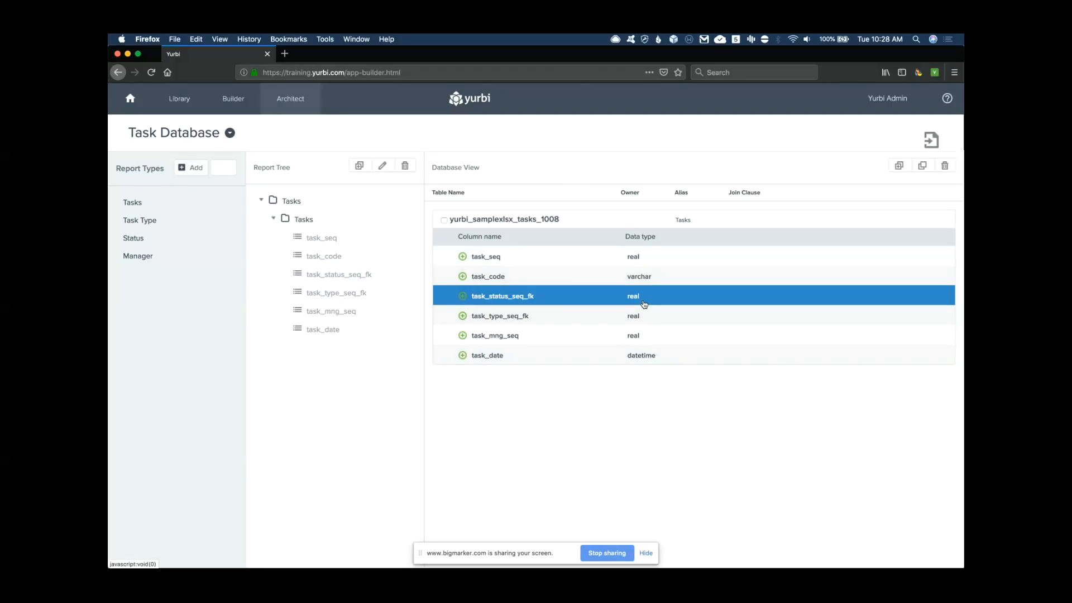
click(527, 224)
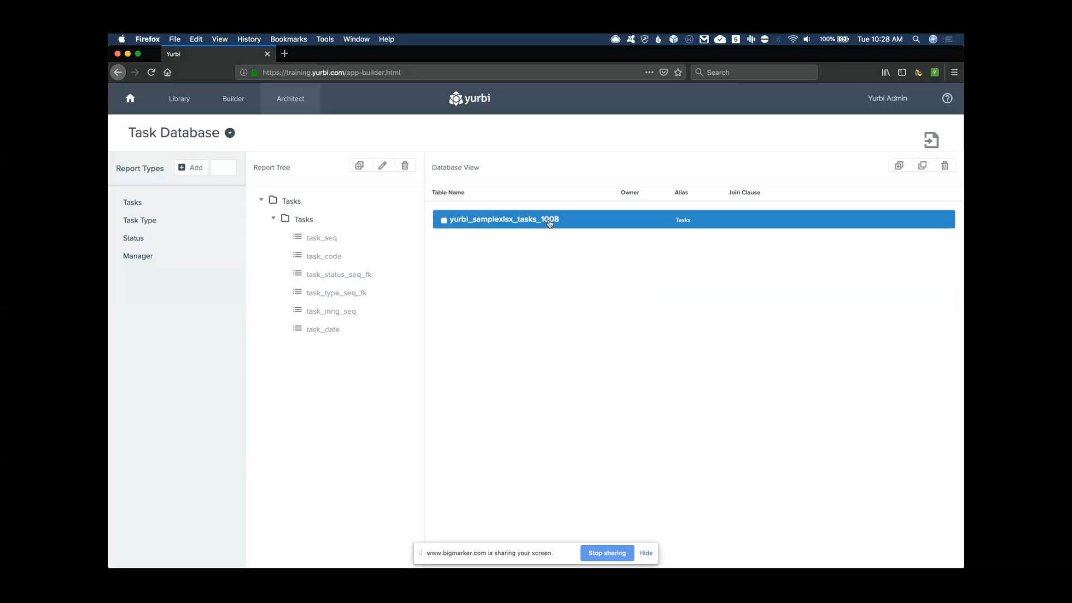
click(522, 226)
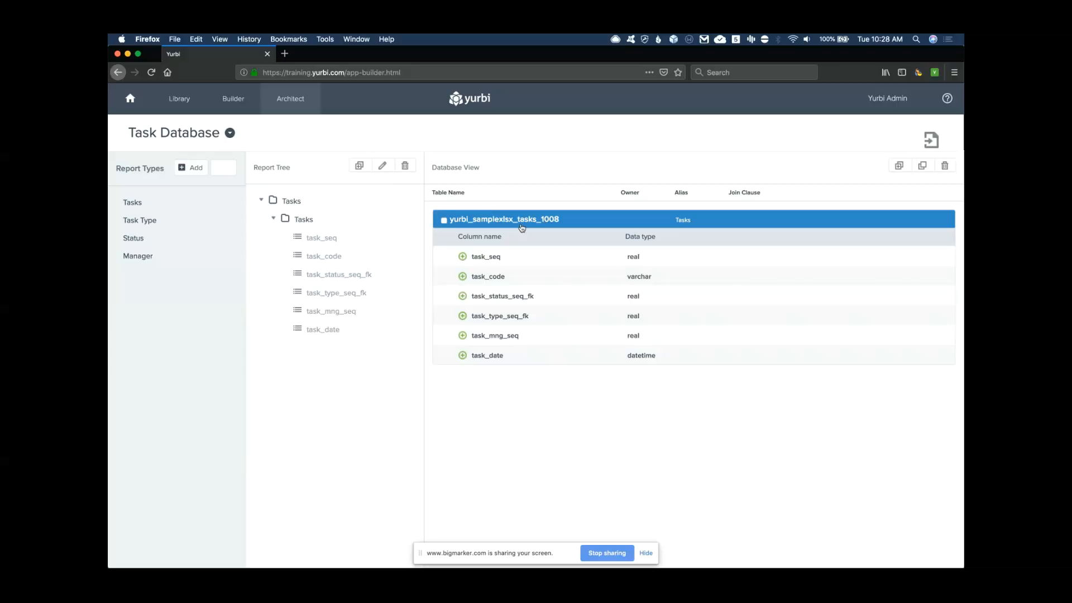
click(552, 224)
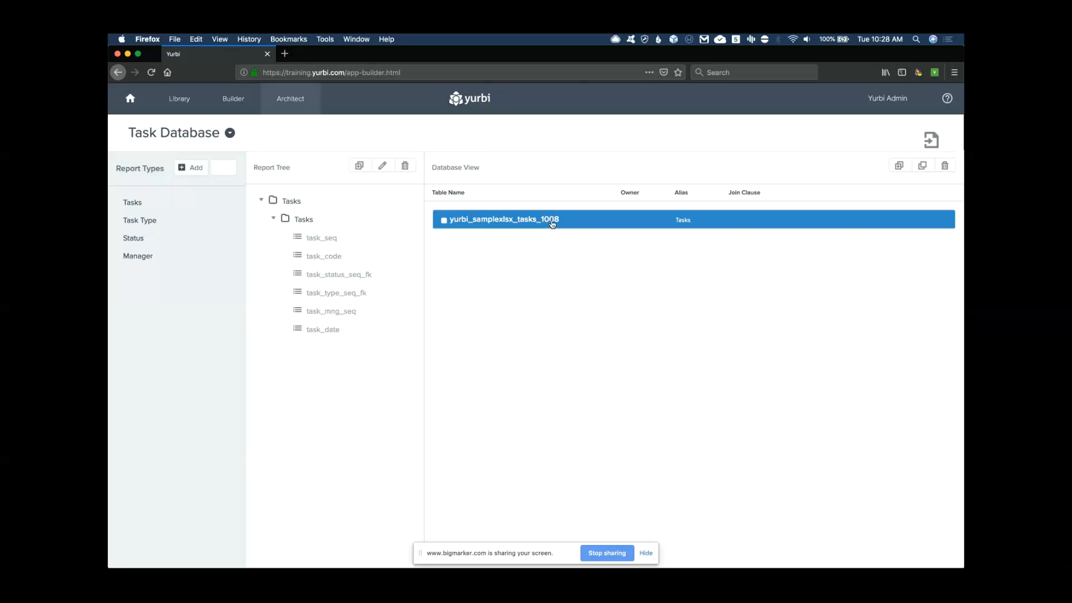
Add the manager_1008 table to the Tasks report type with alias man
click(900, 167)
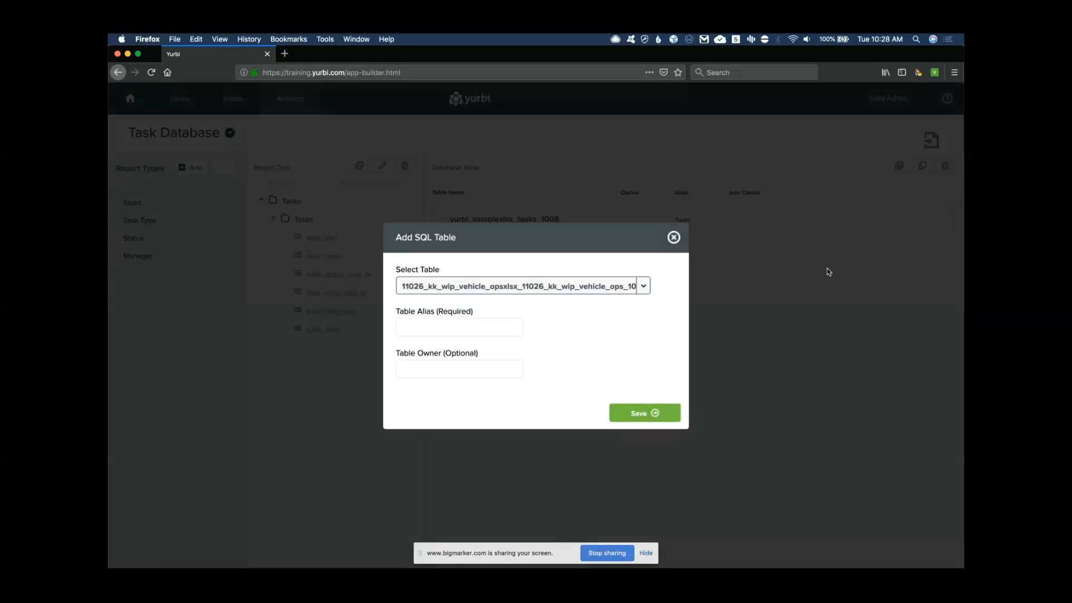
click(645, 289)
scroll(545, 361, down, 10)
scroll(545, 361, down, 10)
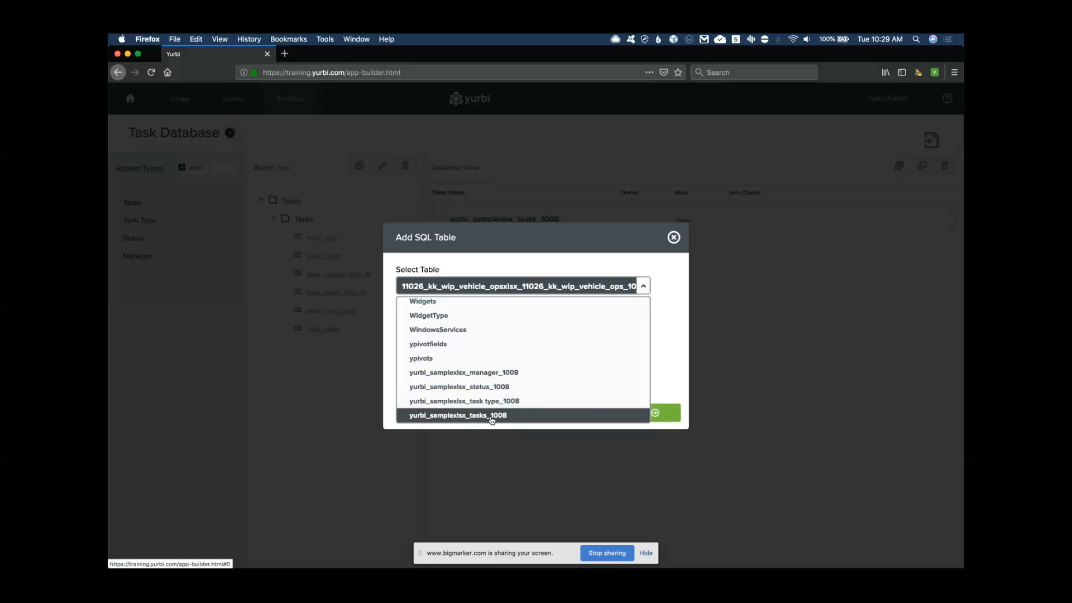
click(489, 379)
click(445, 330)
text(man)
click(646, 414)
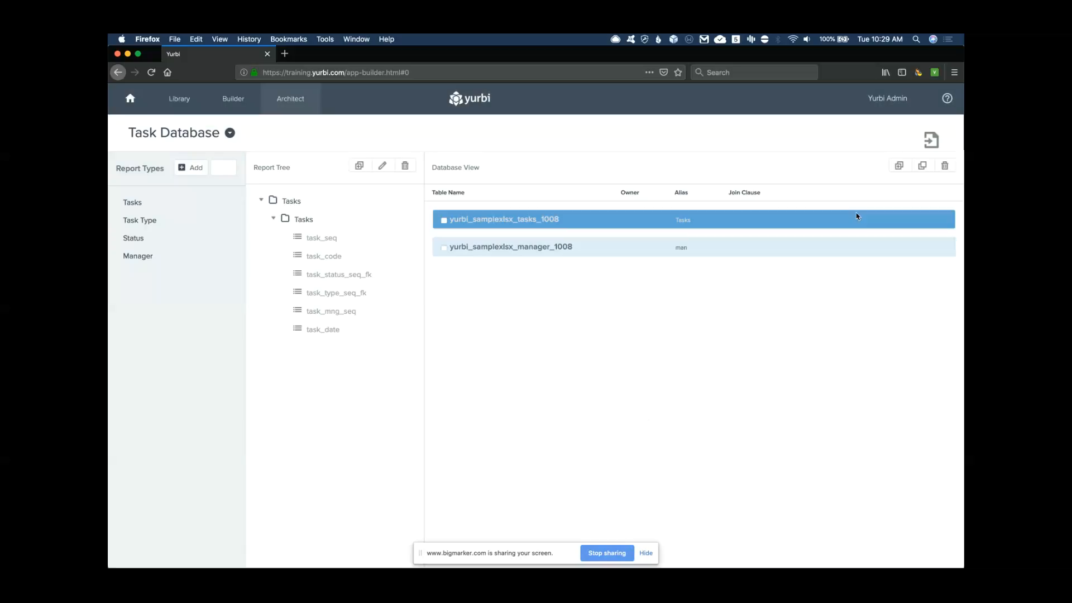
Add the task type_1008 table with alias tt
click(899, 170)
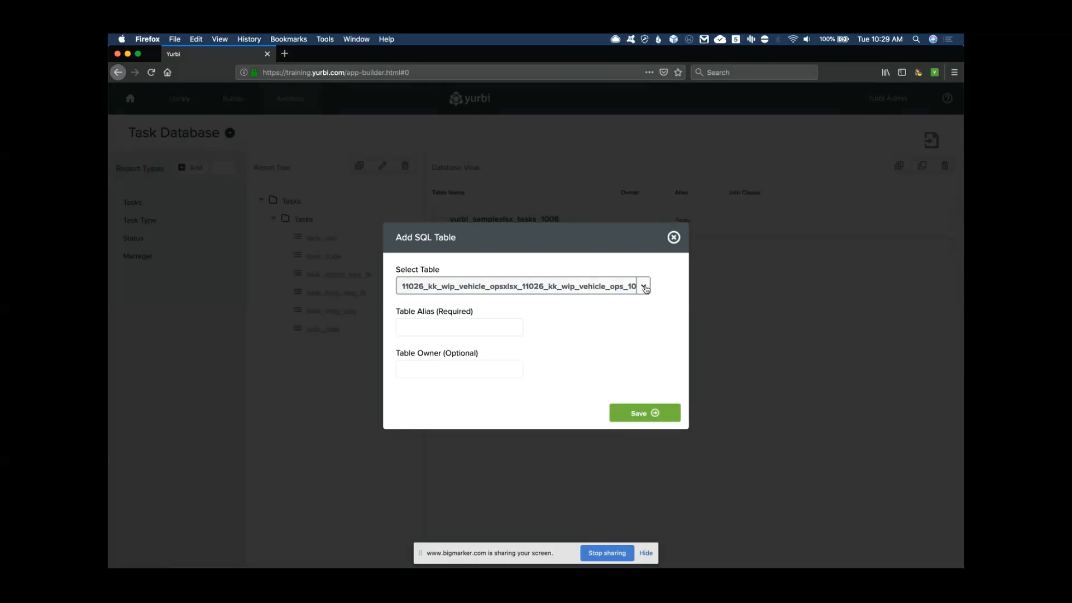
click(644, 285)
click(502, 401)
click(452, 329)
text(a)
click(640, 413)
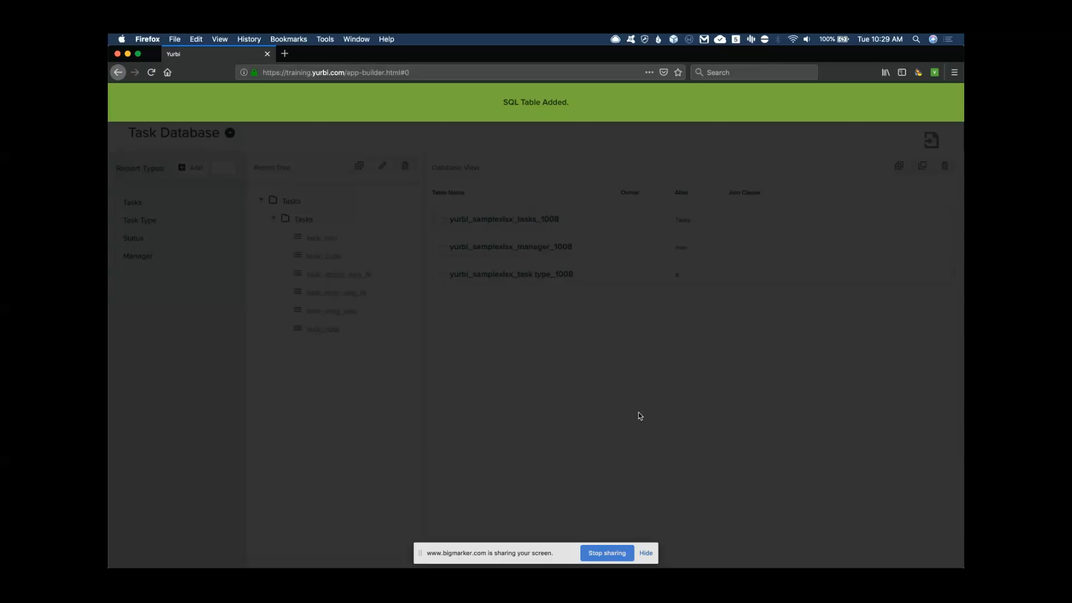
Add the status_1008 table with alias status
click(899, 165)
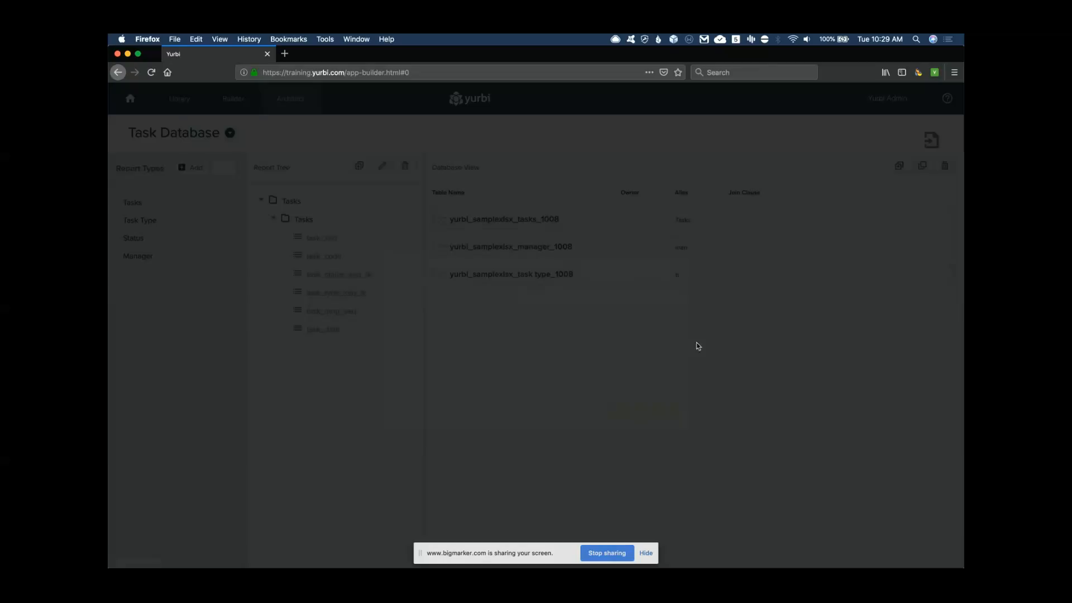
click(630, 292)
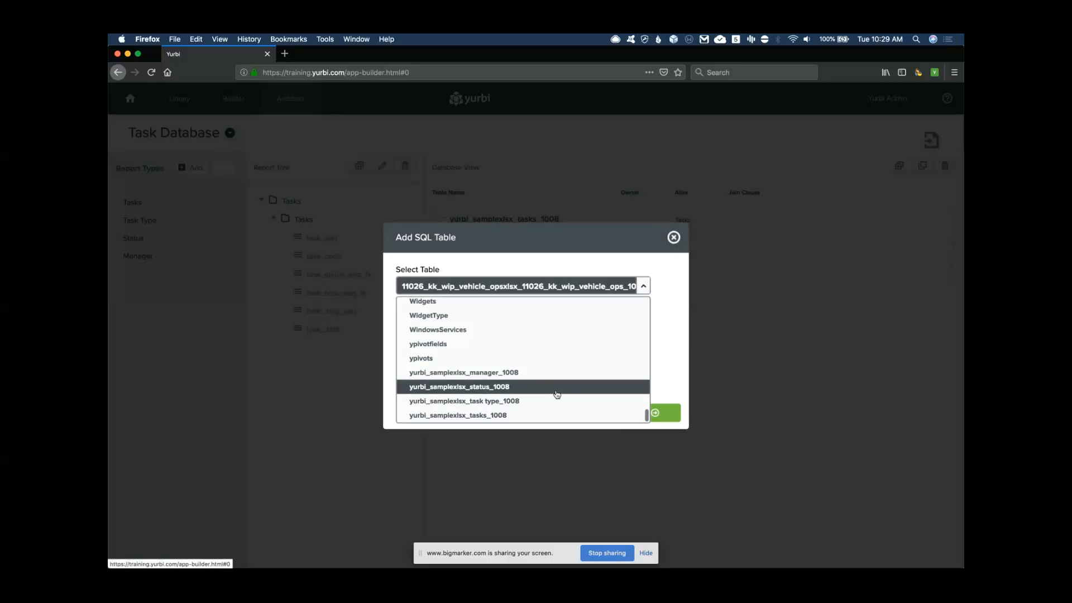
click(492, 387)
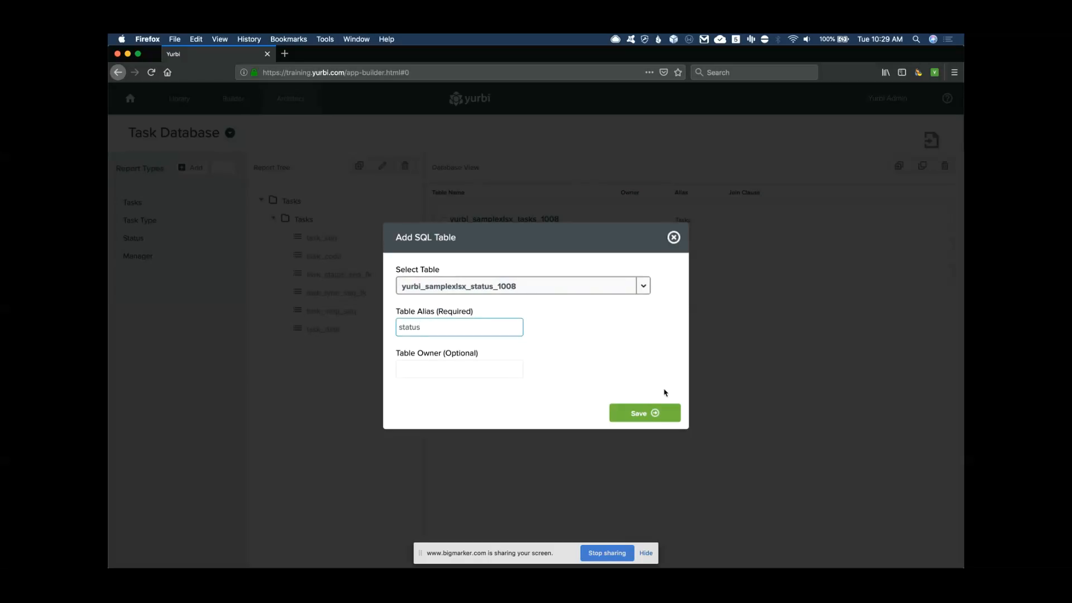
click(648, 416)
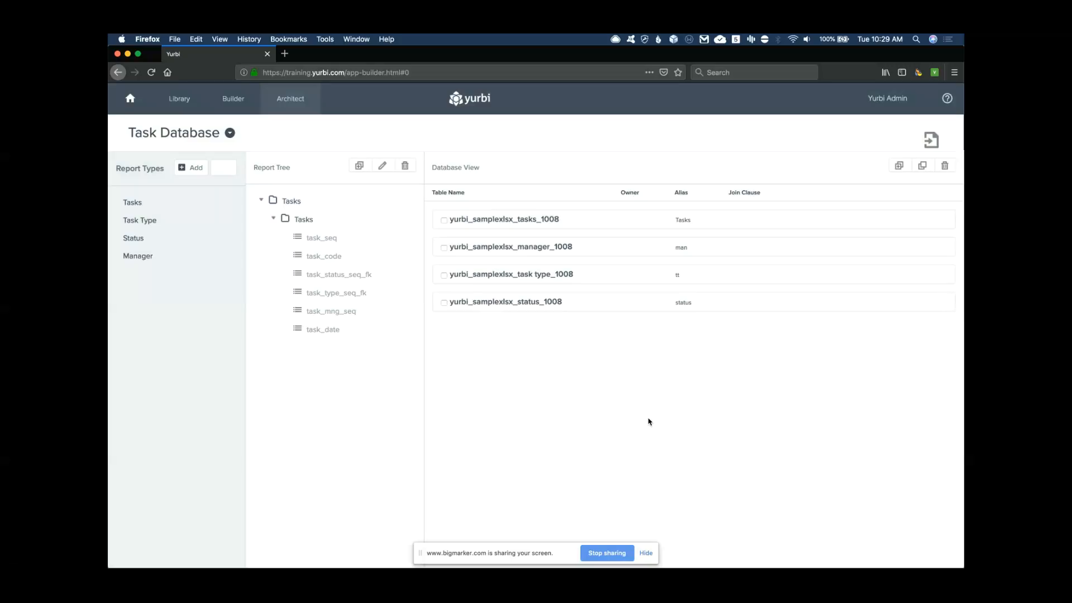
Inspect the manager table's columns, then tick the tasks and manager tables for joining
click(495, 254)
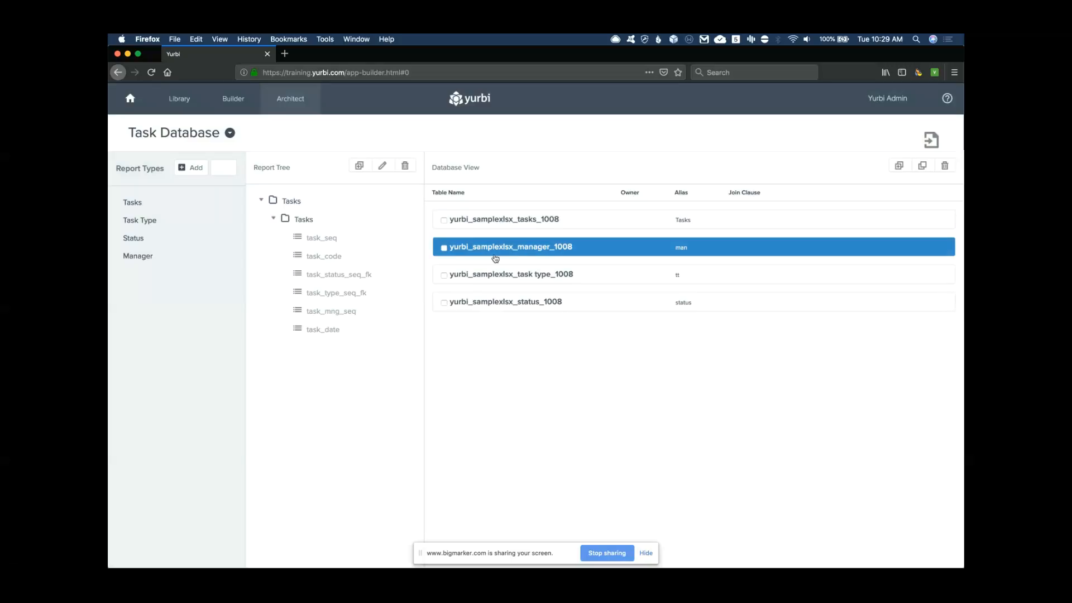
click(534, 288)
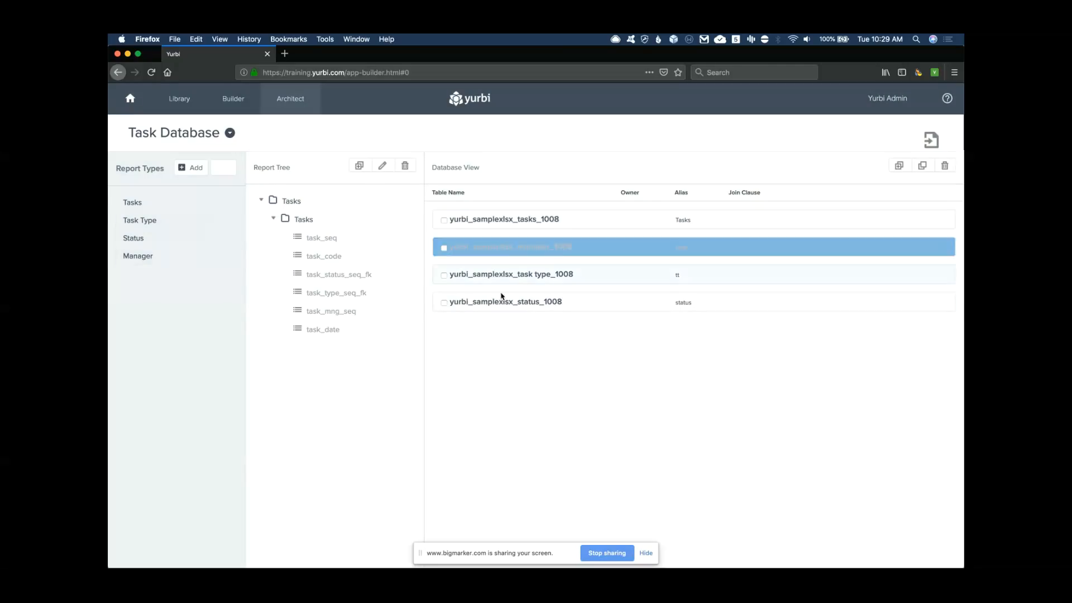
click(520, 249)
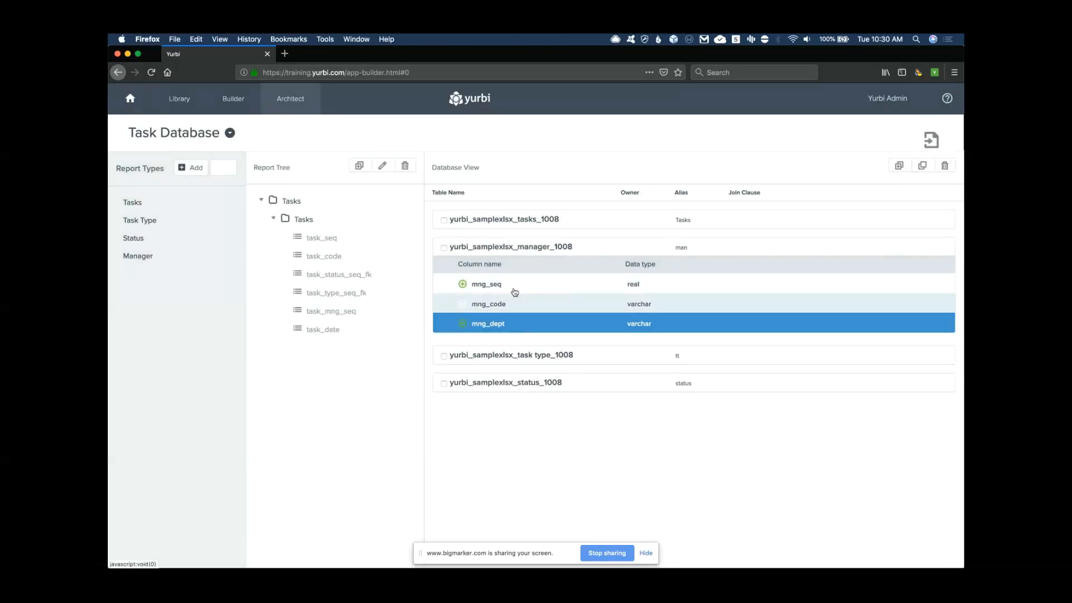
click(491, 246)
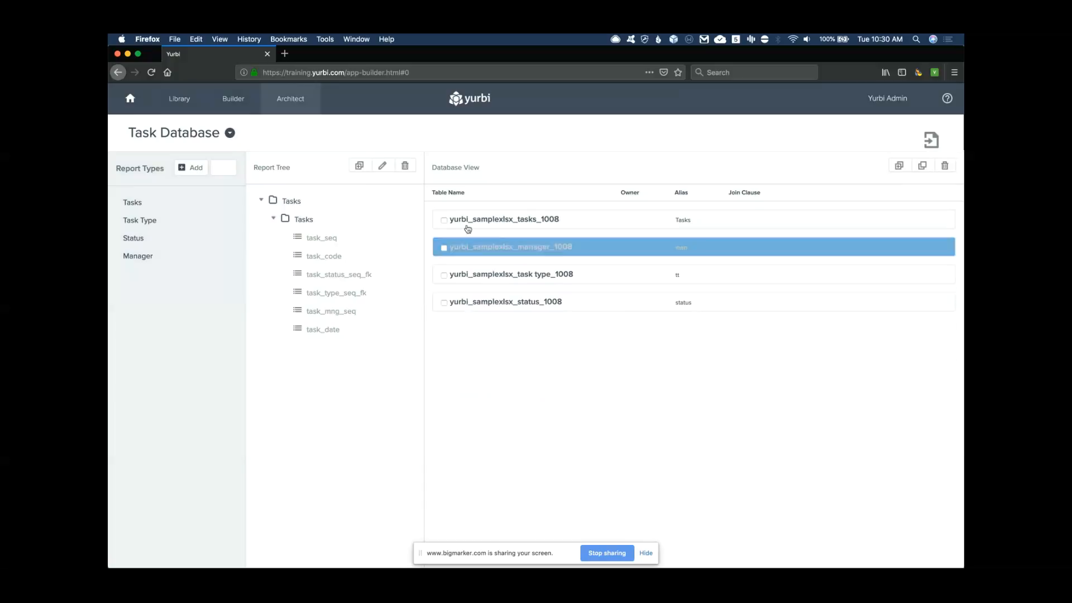
click(445, 222)
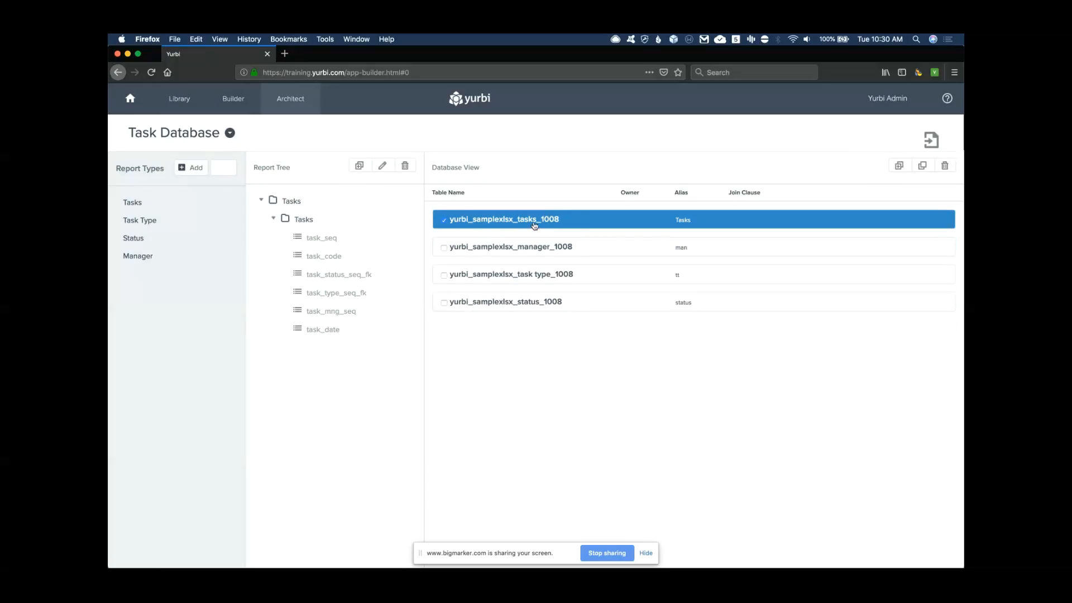
click(446, 250)
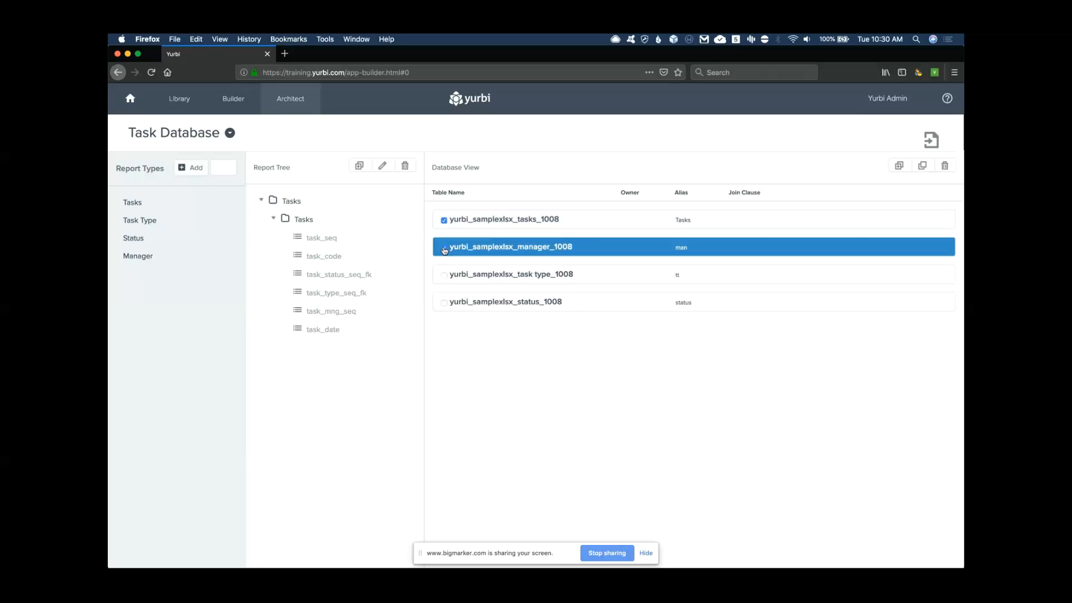
Left-join the manager table to Tasks on Tasks.task_mng_seq = man.mng_seq
click(923, 166)
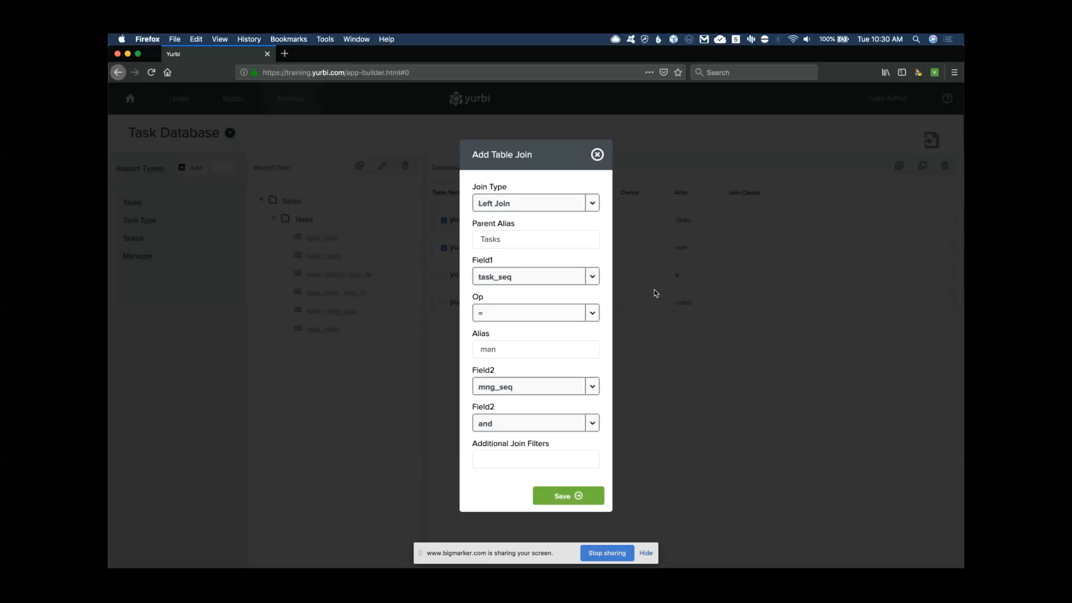
click(596, 280)
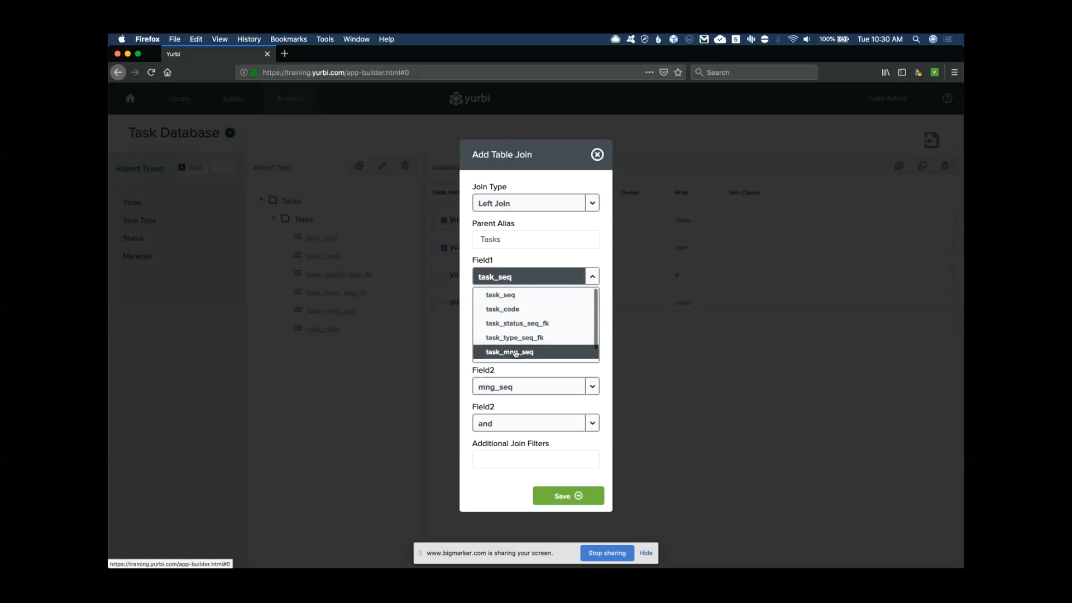
click(515, 352)
click(562, 494)
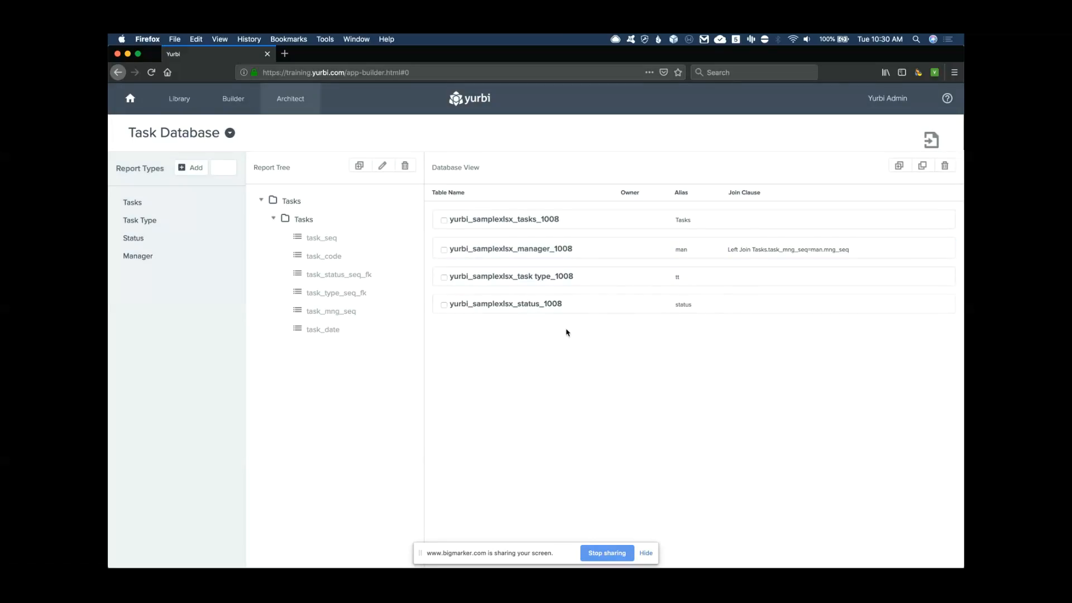
click(444, 220)
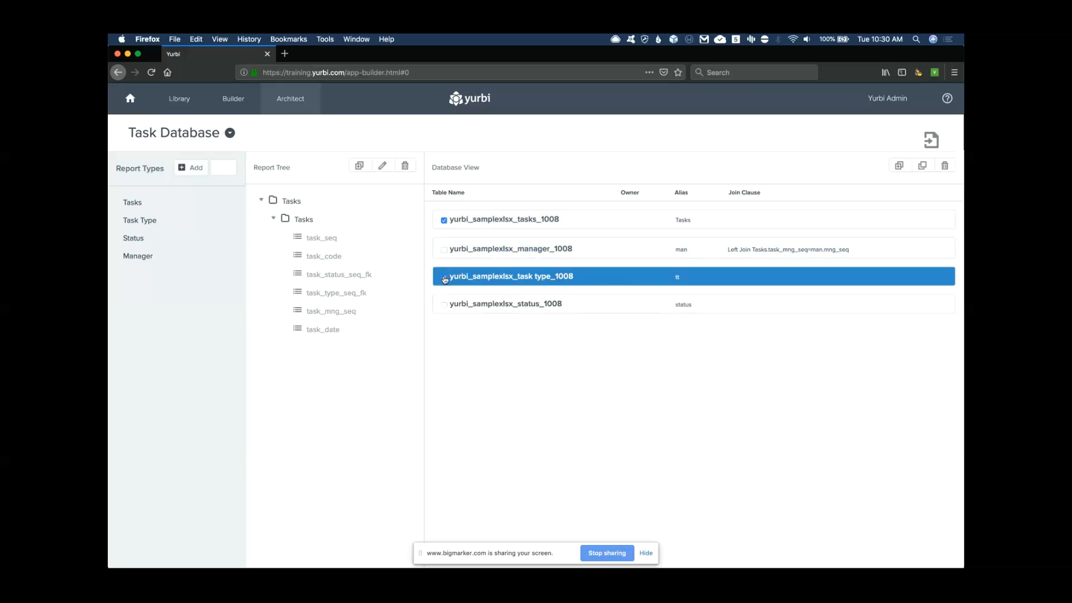
Left-join the task type table to Tasks on Tasks.task_type_seq_fk = tt.type_seq
click(444, 279)
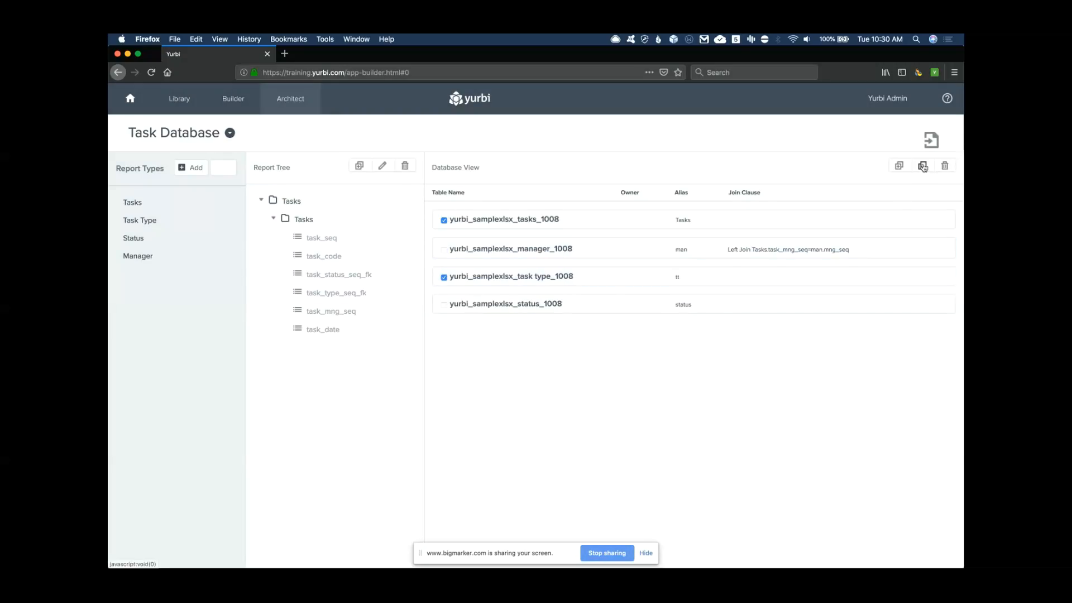
click(565, 311)
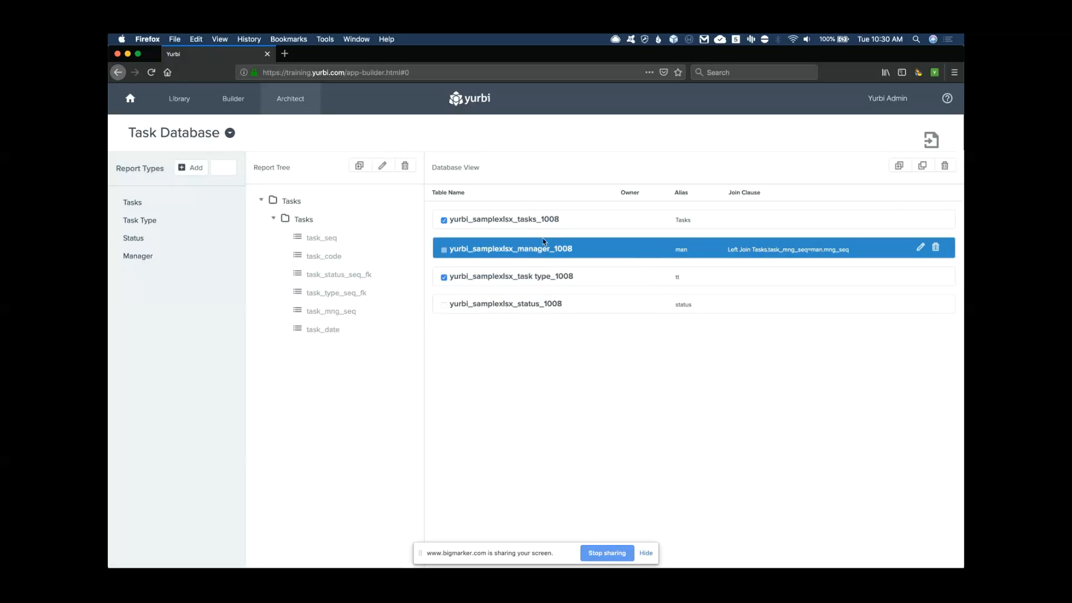
click(922, 165)
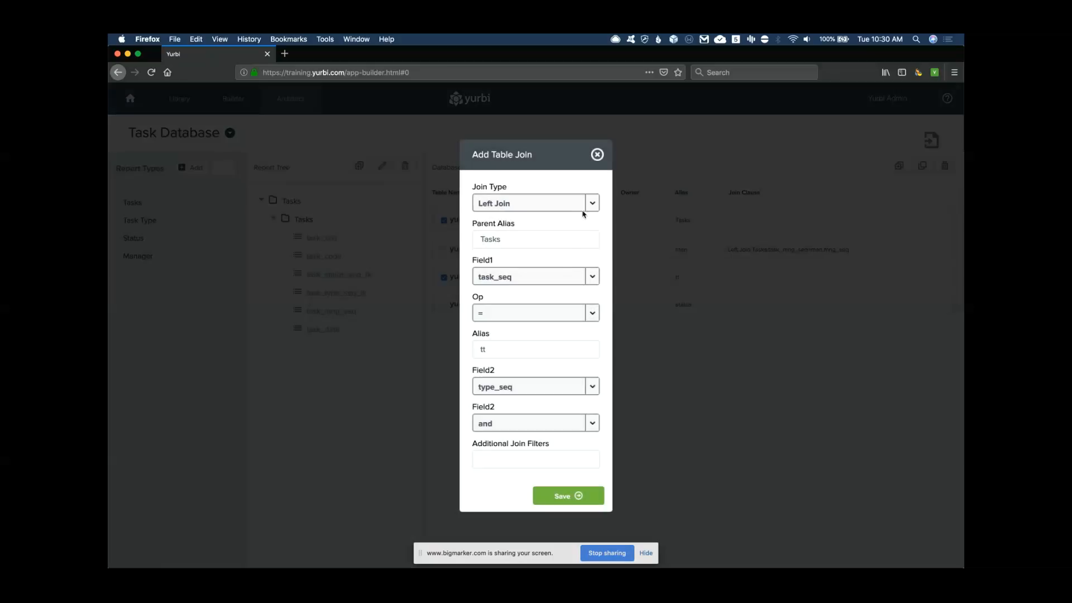
click(591, 279)
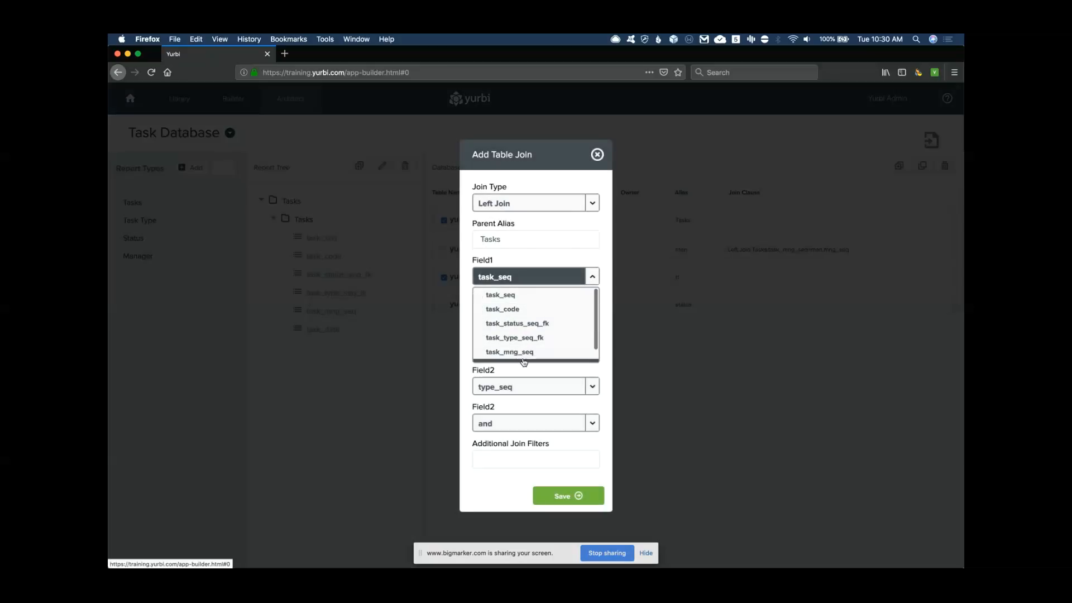
click(526, 338)
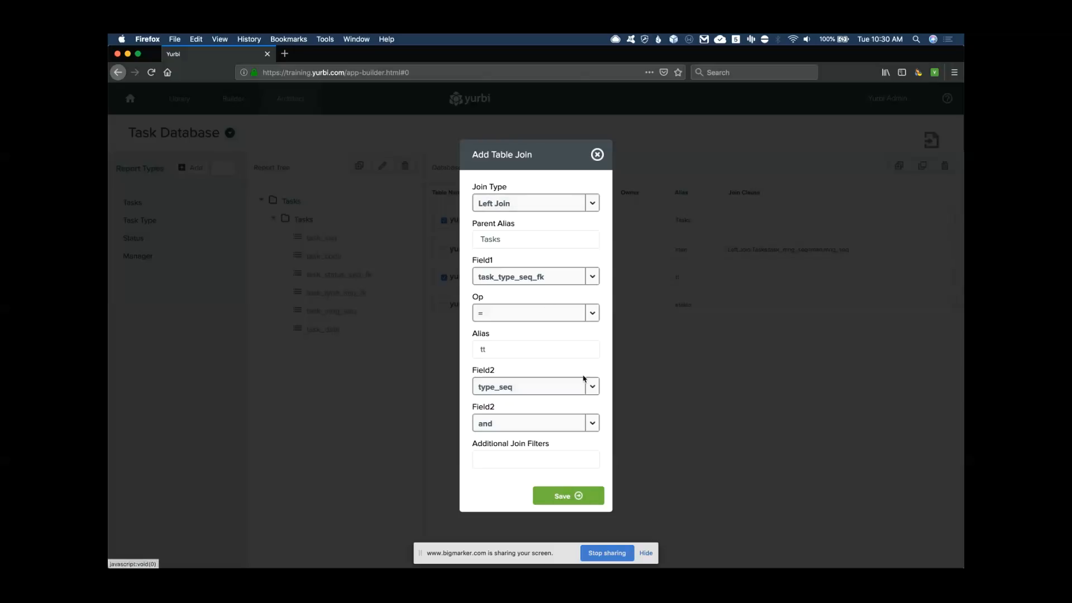
click(569, 497)
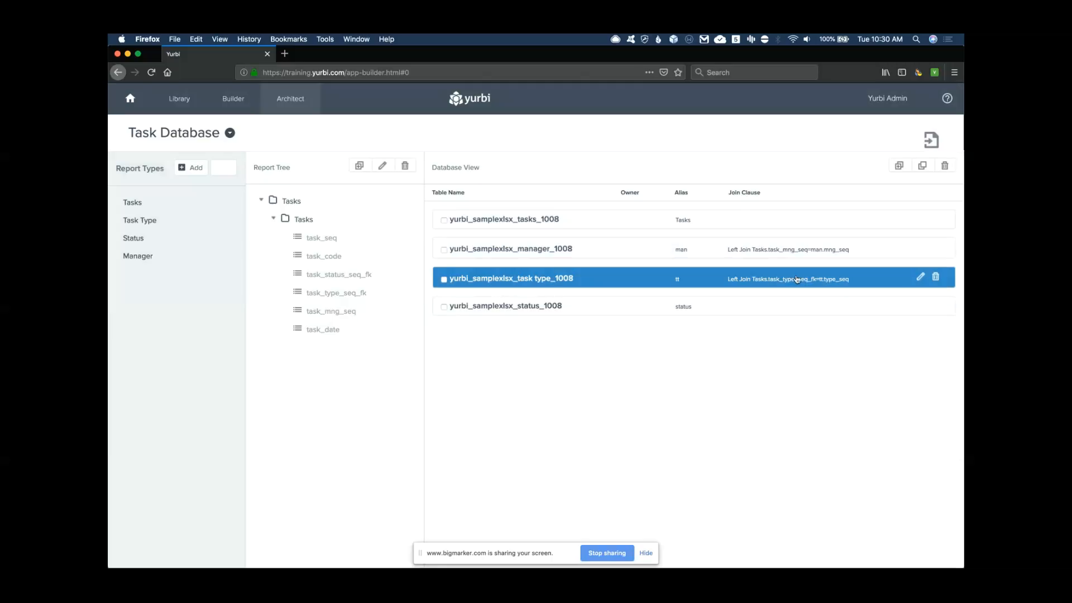
click(444, 220)
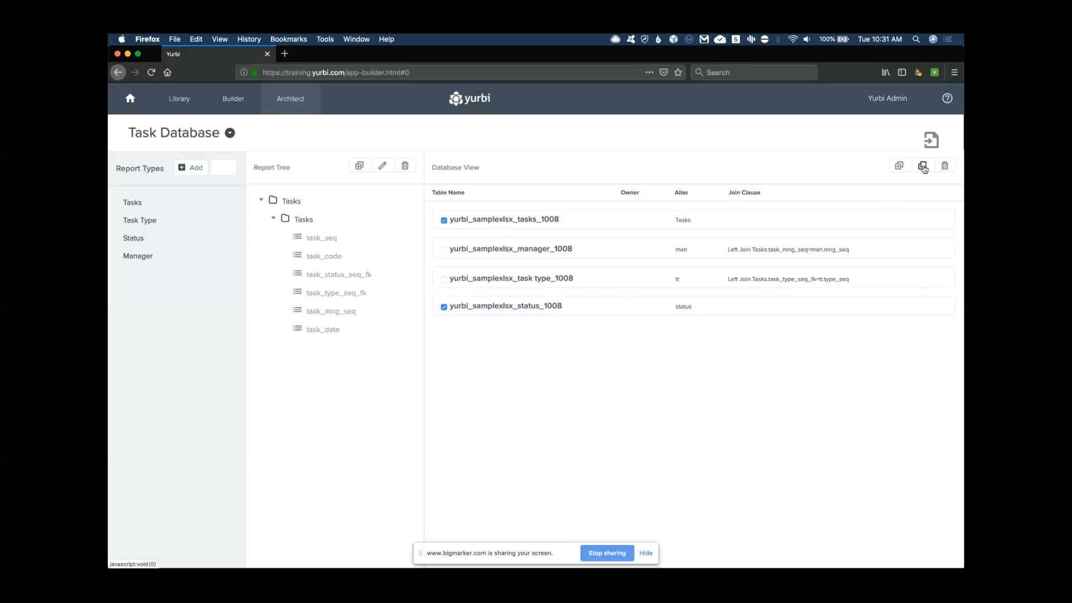
Left-join the status table to Tasks on Tasks.task_status_seq_fk = status.status_seq
click(923, 166)
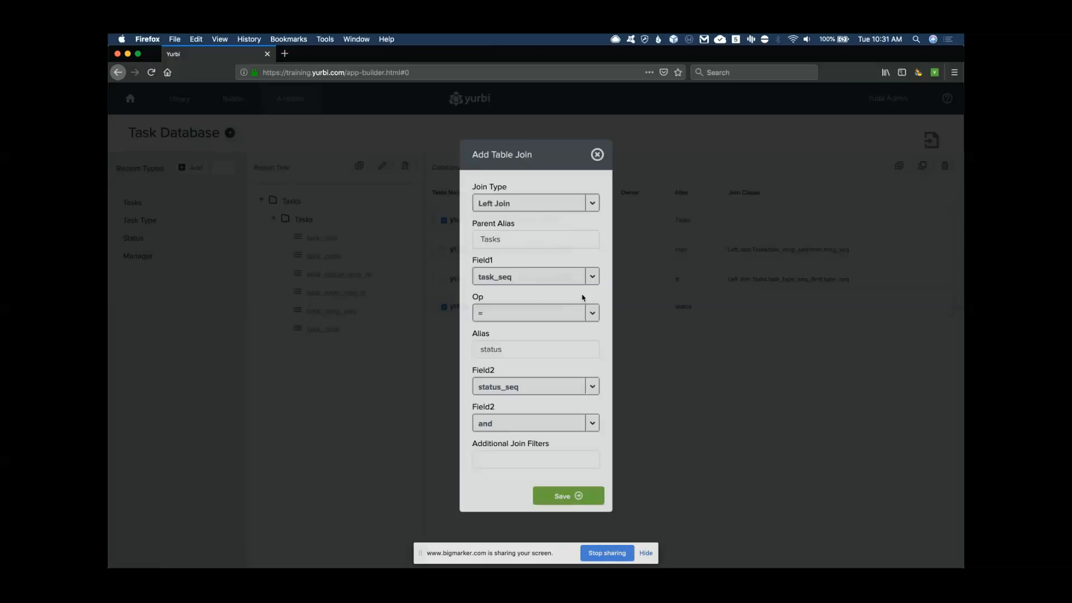
click(571, 279)
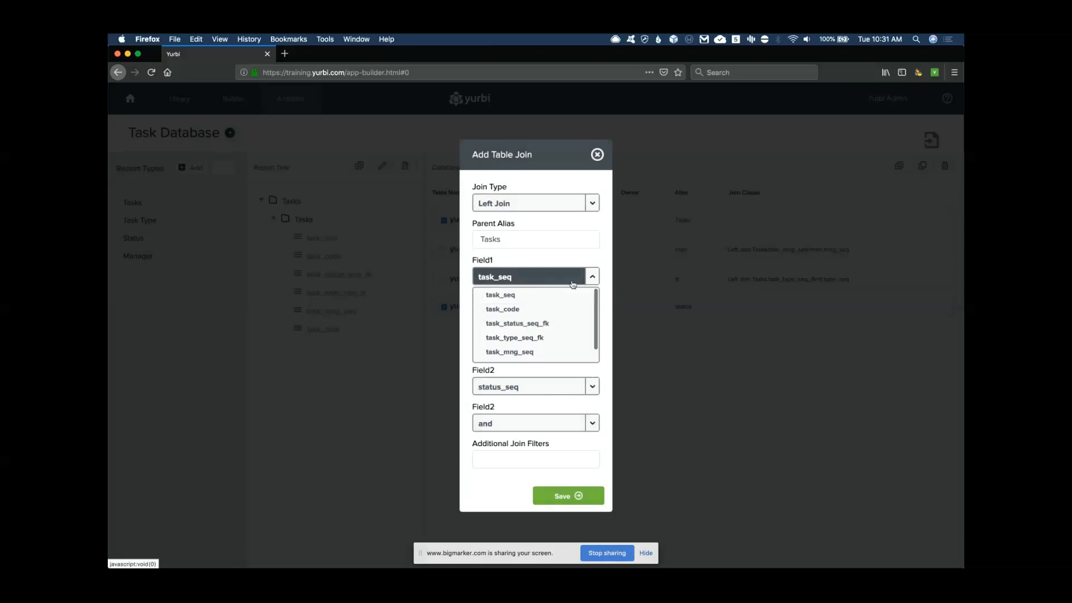
click(522, 323)
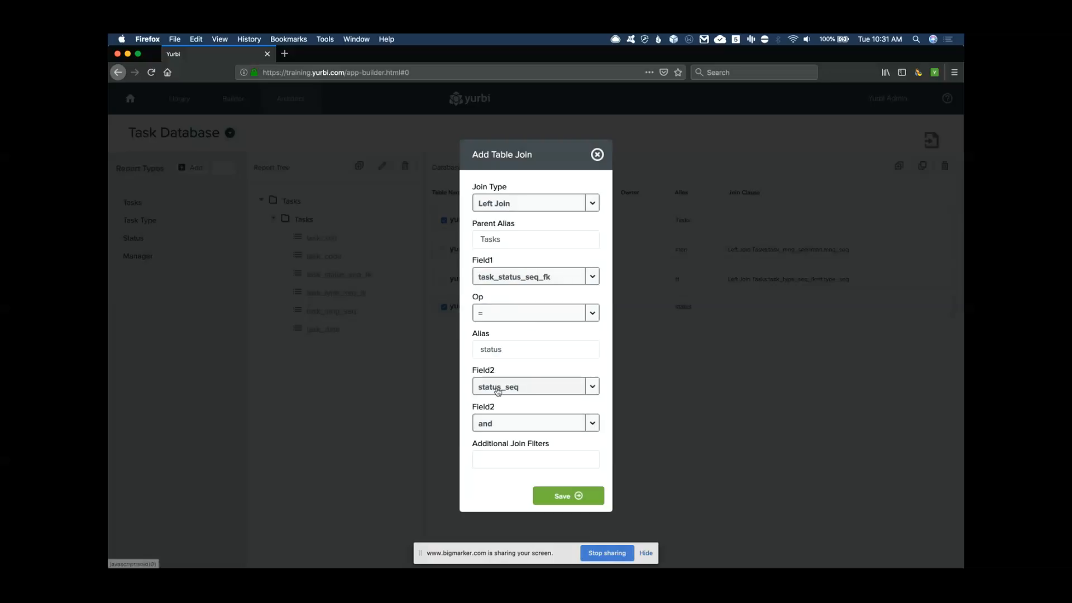
click(570, 496)
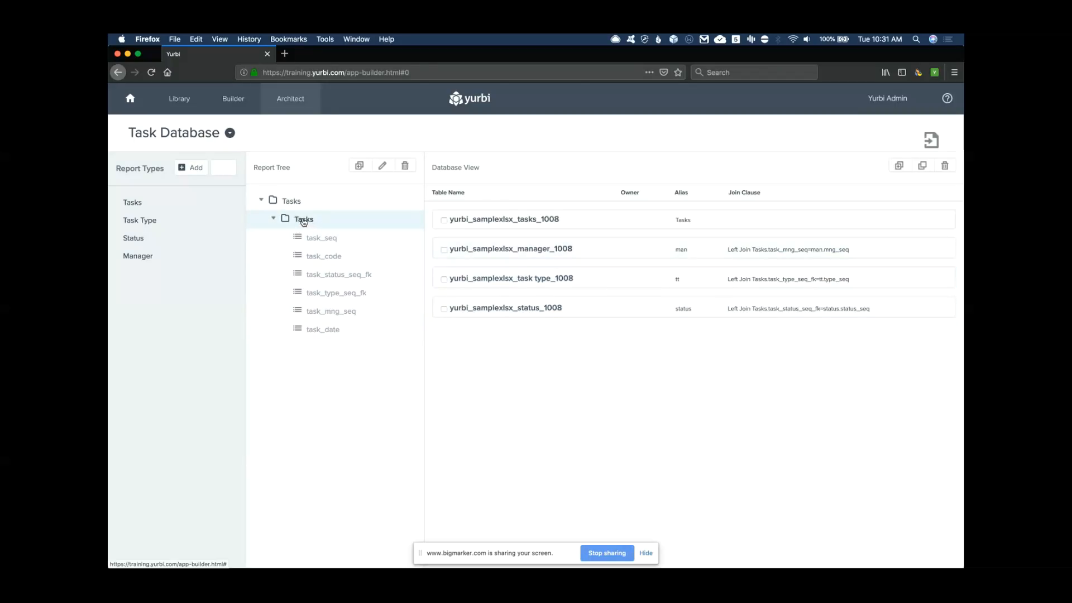
Add mng_dept from the manager table to the Tasks report tree, keeping its display name
click(509, 252)
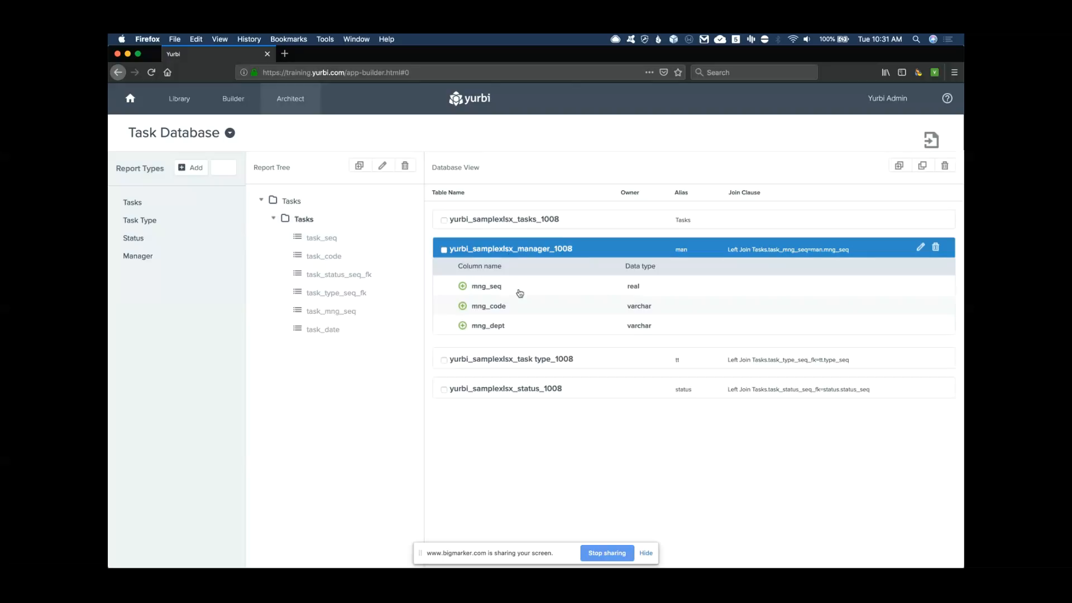
click(474, 327)
click(463, 327)
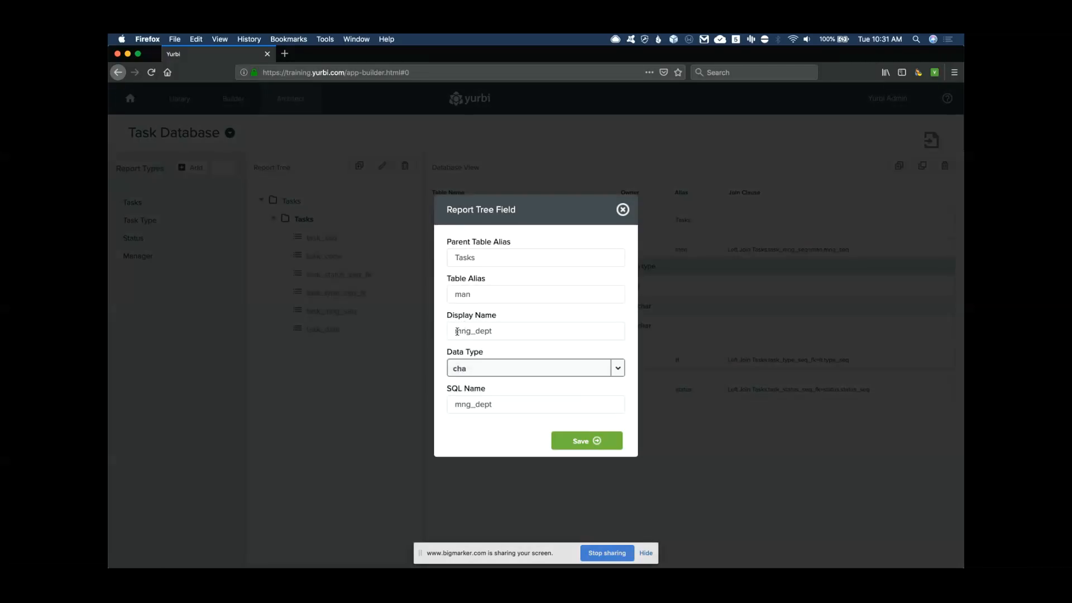
drag(455, 331, 500, 330)
click(502, 330)
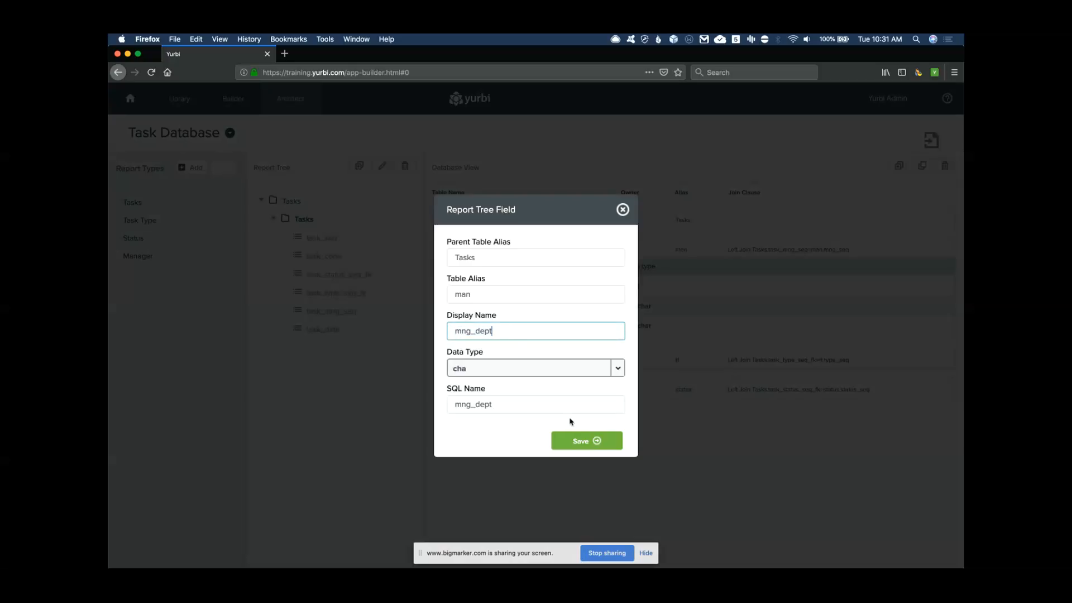
click(578, 441)
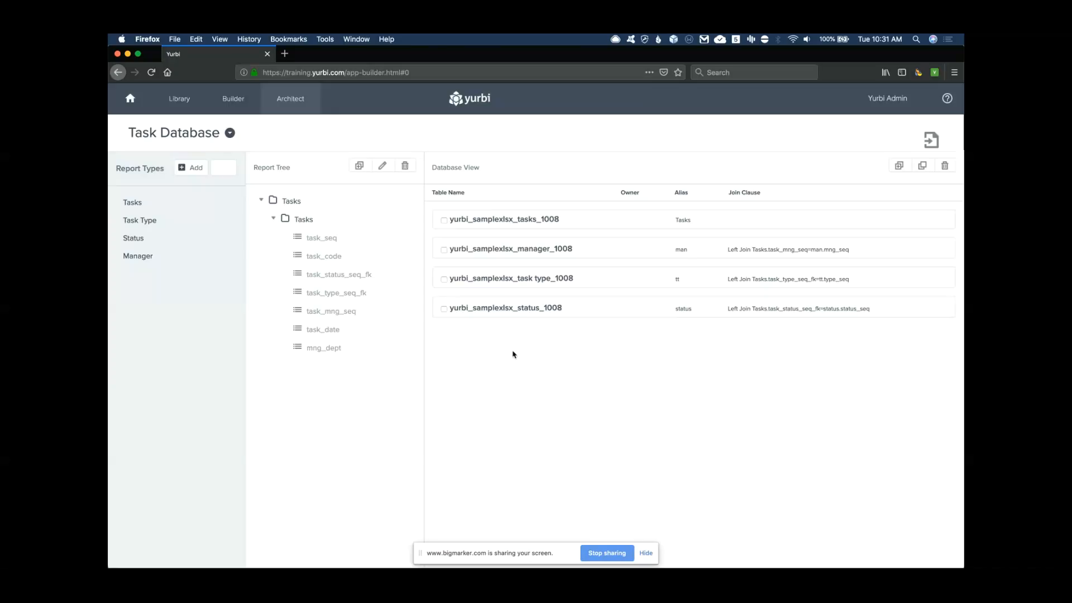
Add type_description and status_description from the task type and status tables
click(511, 279)
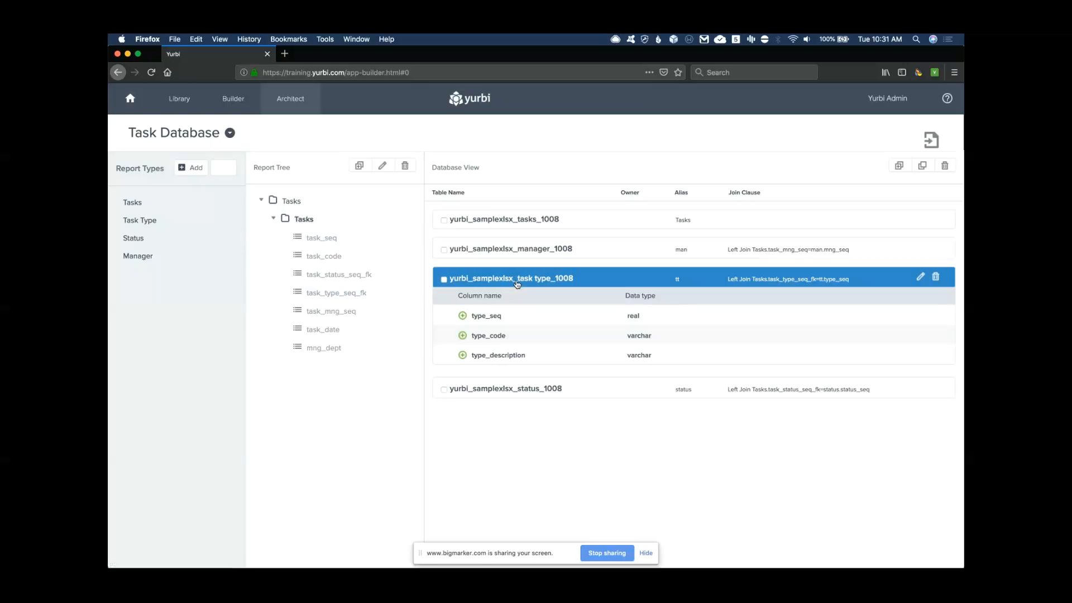
click(462, 355)
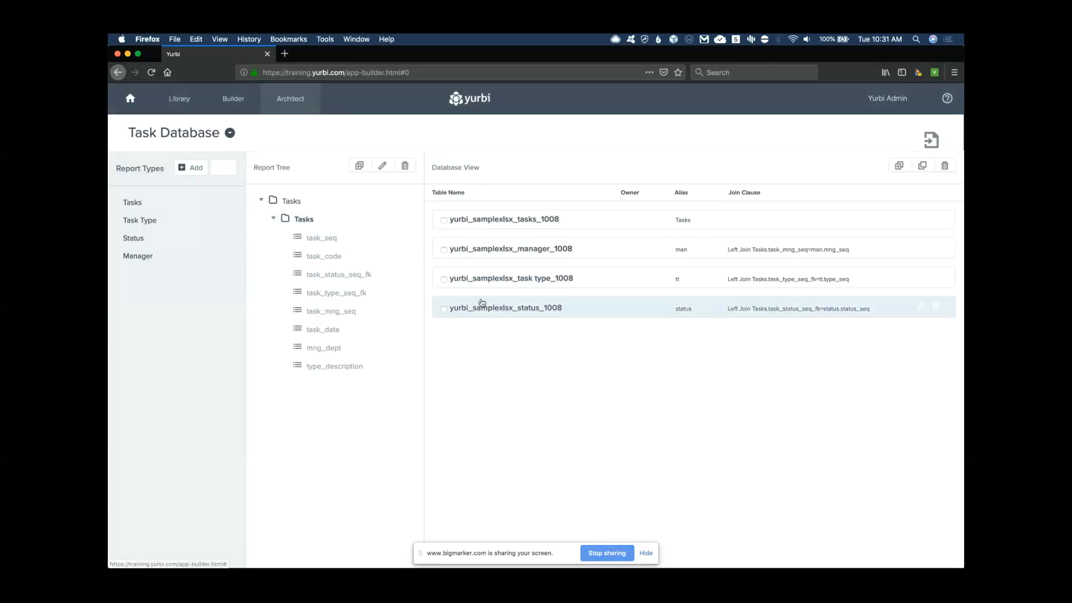
click(491, 309)
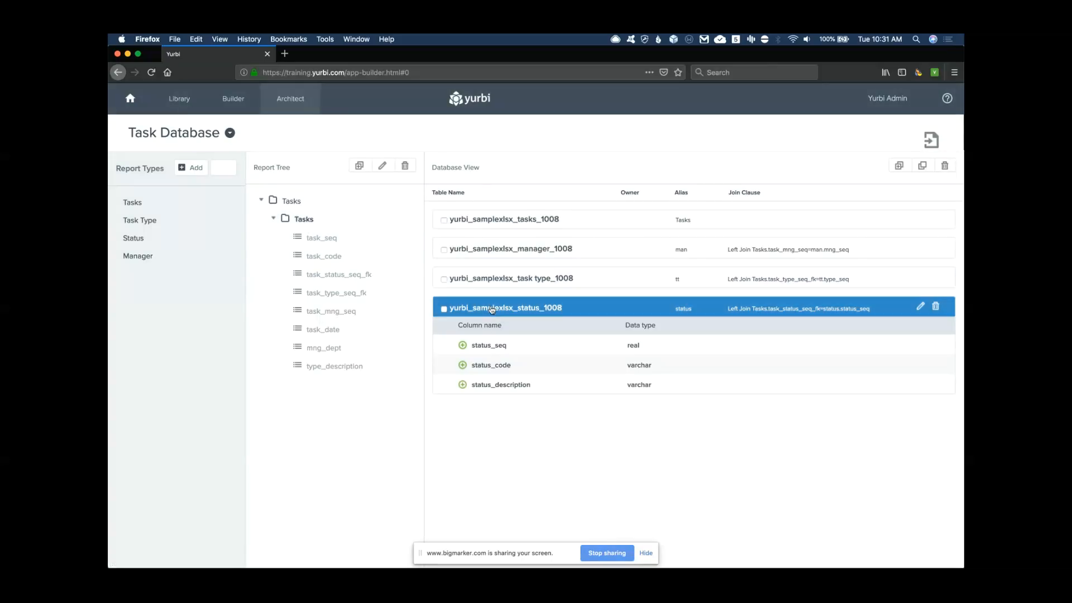
click(462, 385)
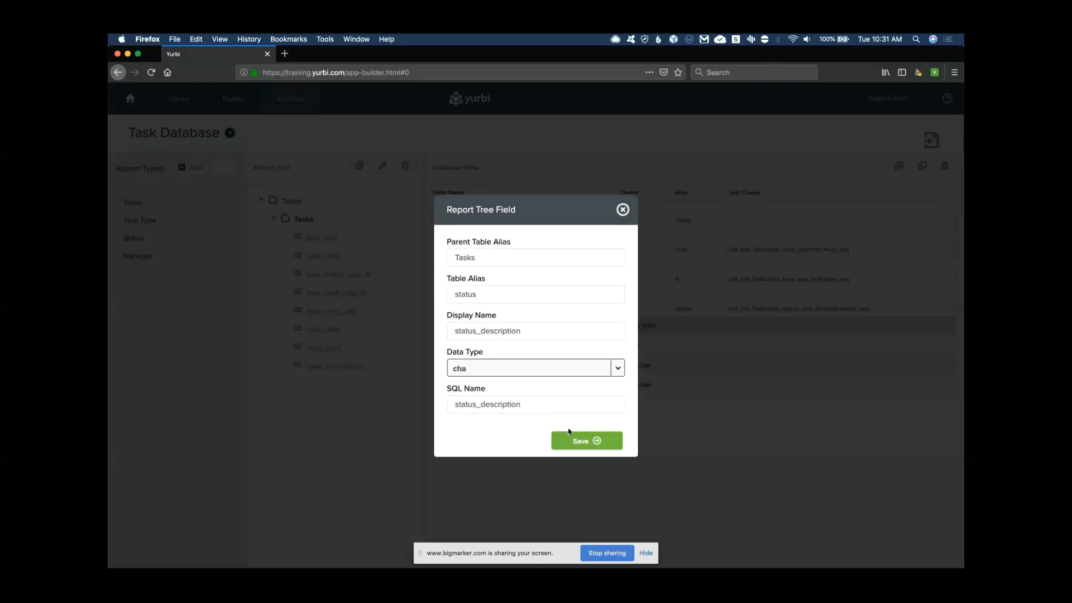
click(592, 441)
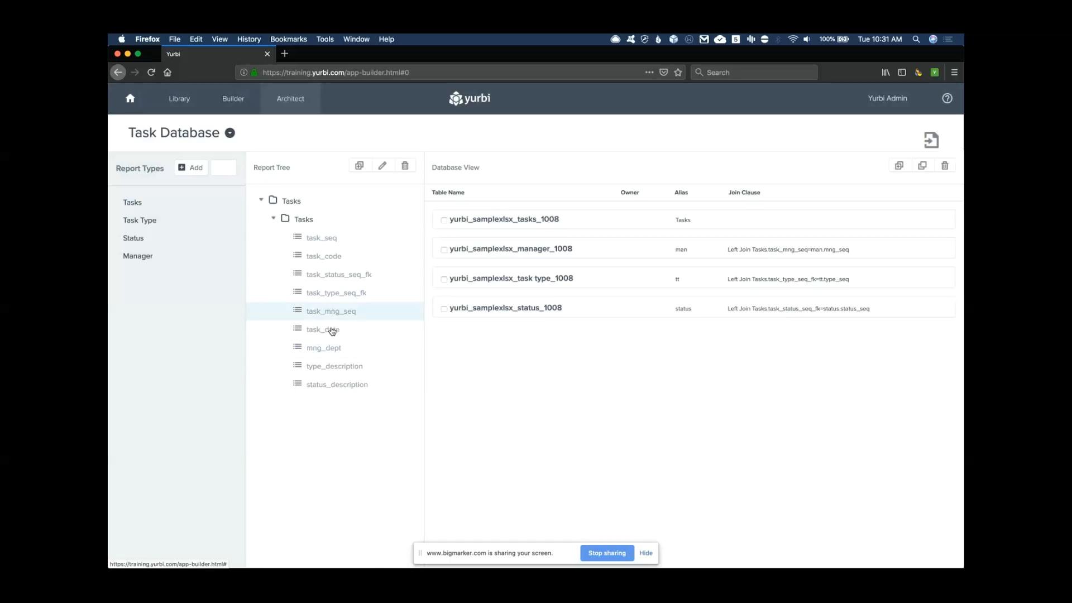
In the Builder, select the Task Database app and its Tasks report type
click(234, 100)
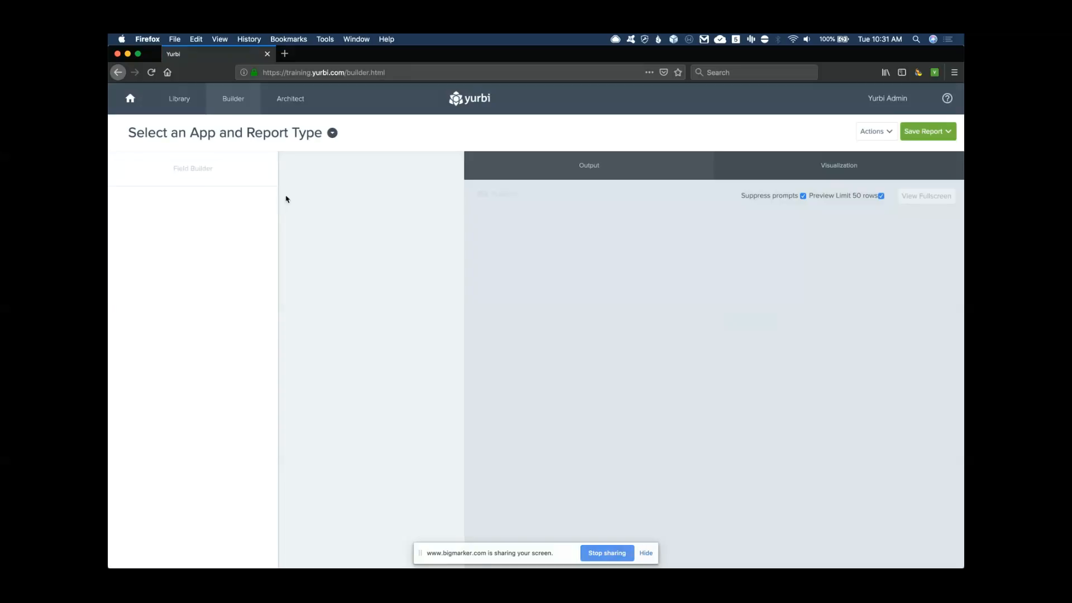
click(332, 133)
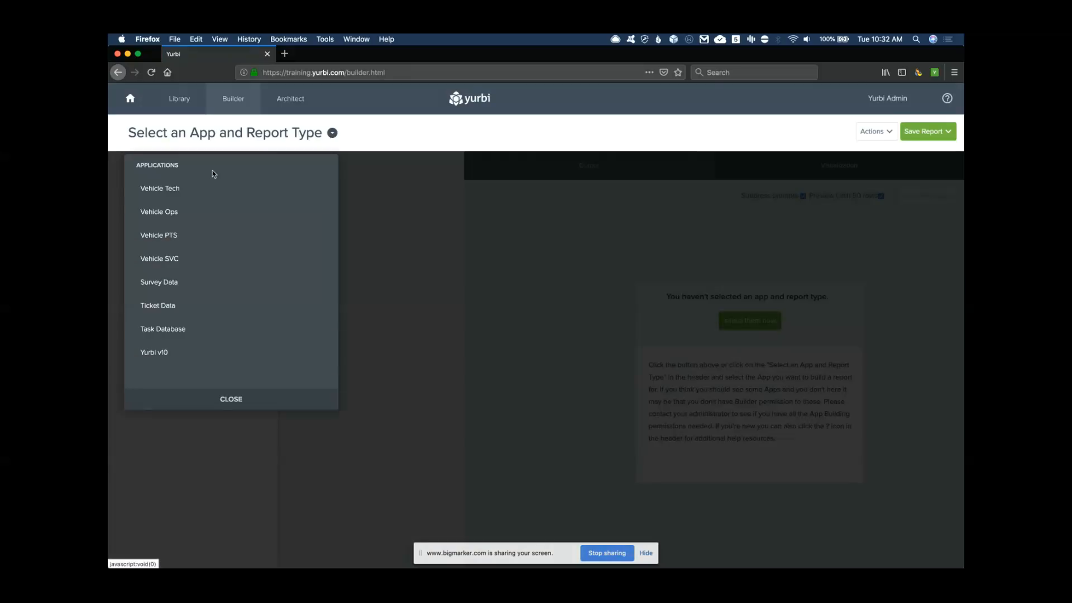
click(163, 331)
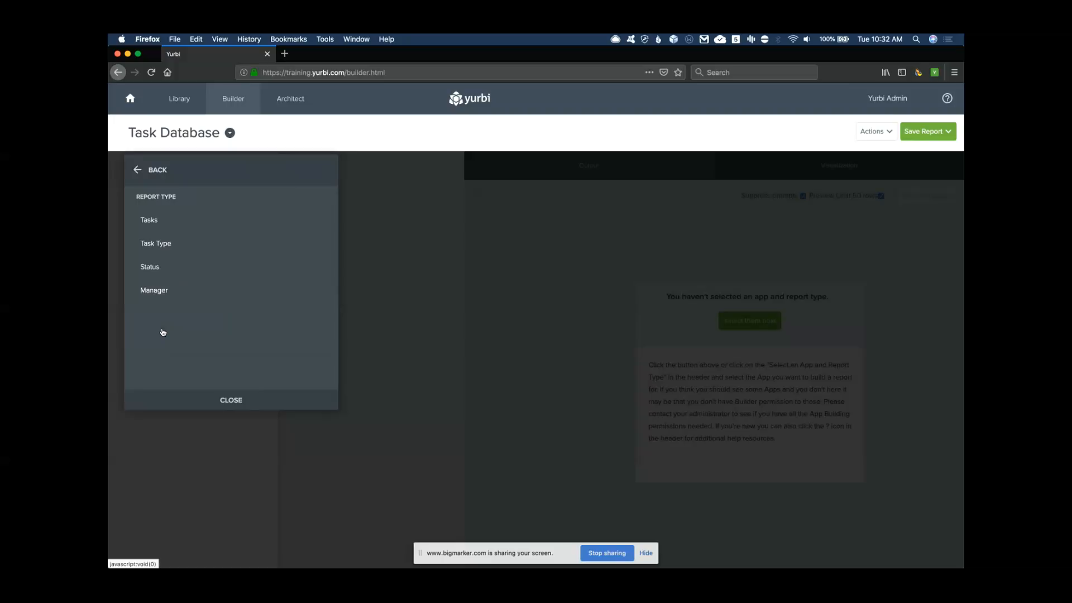
click(153, 222)
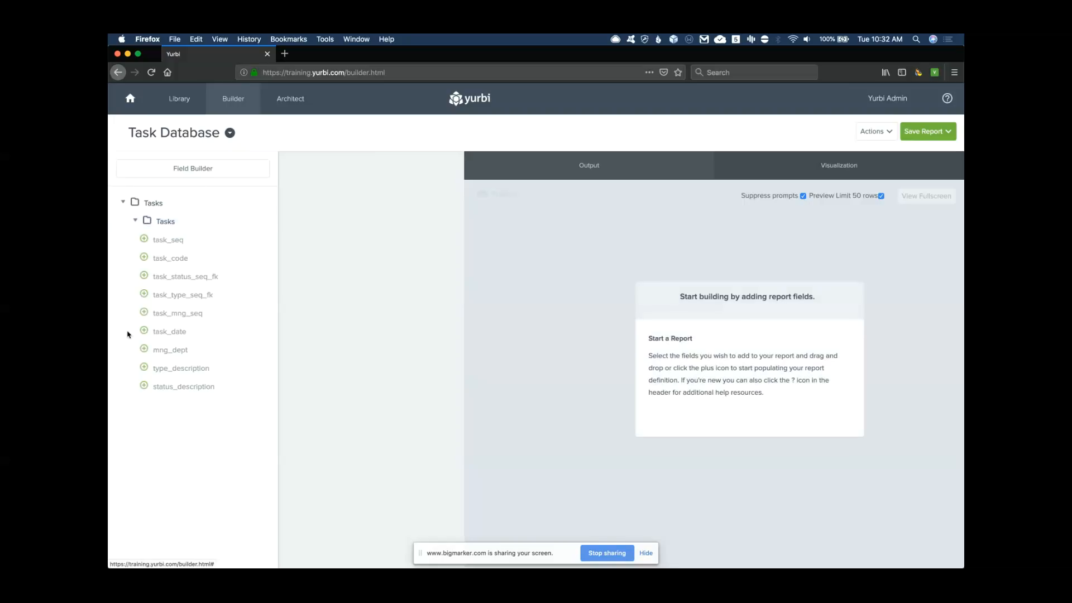
Add task_seq, task_code, task_date, status_description, type_description and mng_dept, then remove task_status_seq_fk
click(145, 240)
click(145, 257)
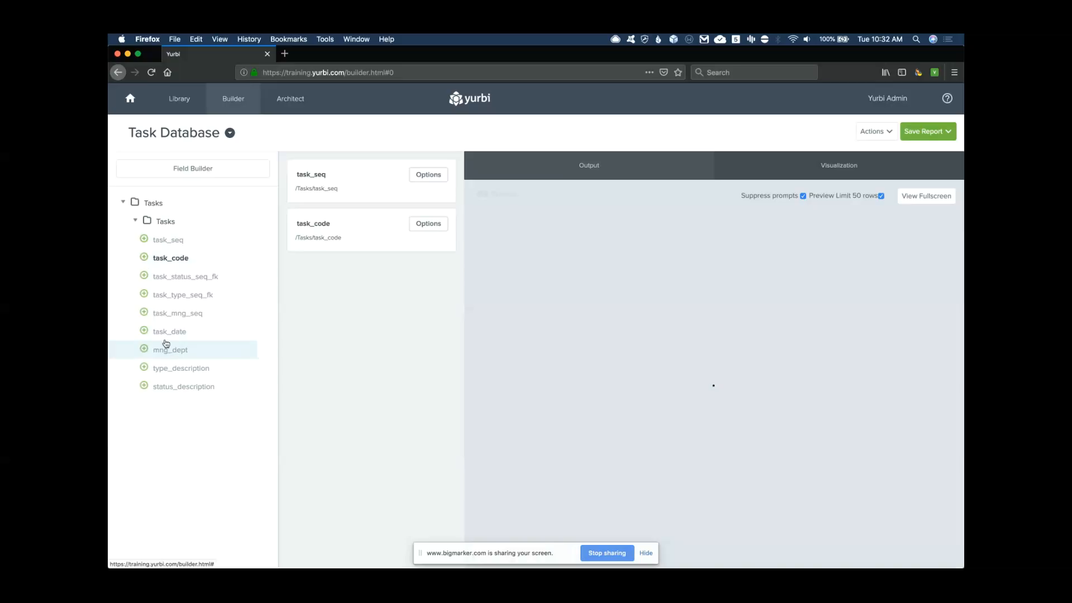
click(162, 331)
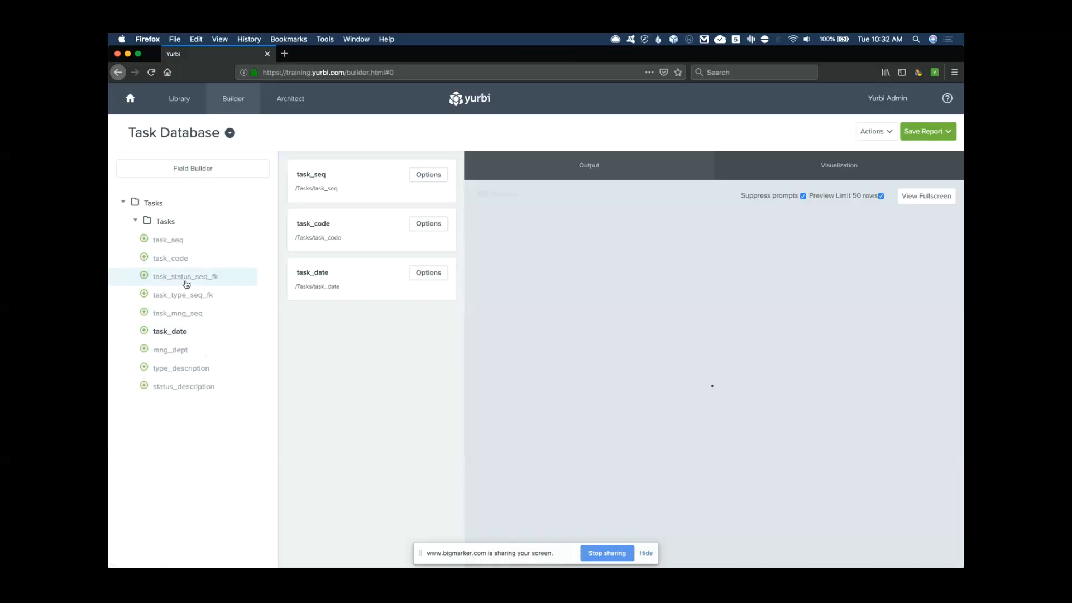
click(144, 277)
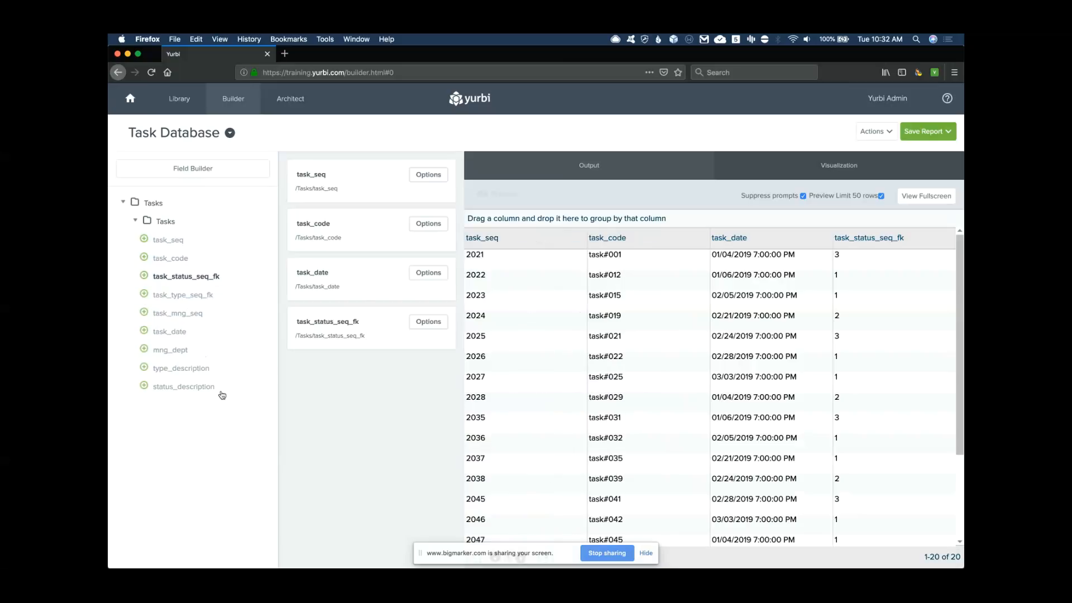
click(144, 386)
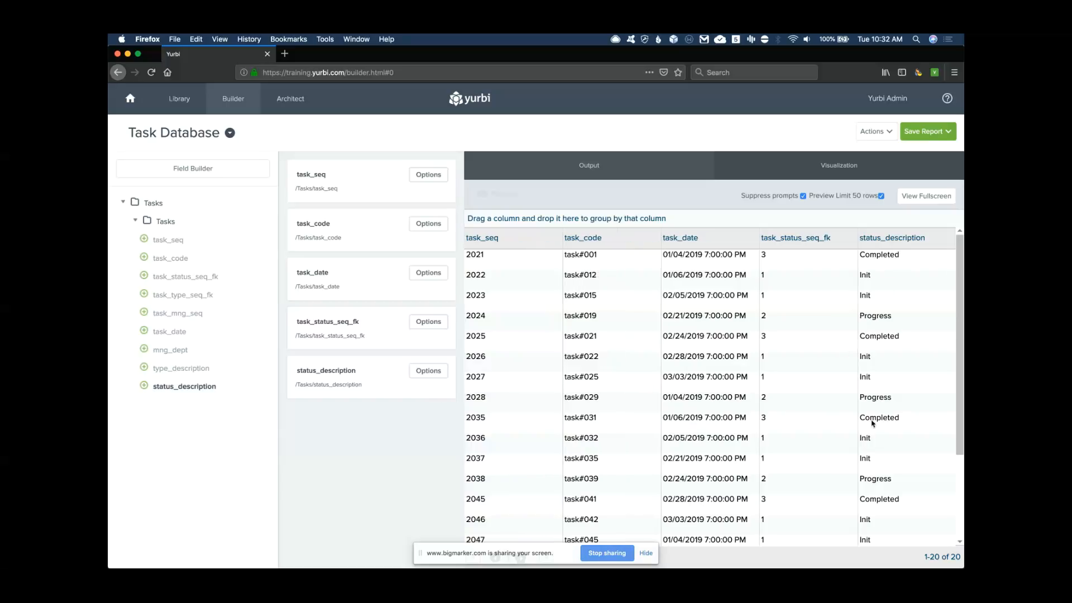
click(144, 368)
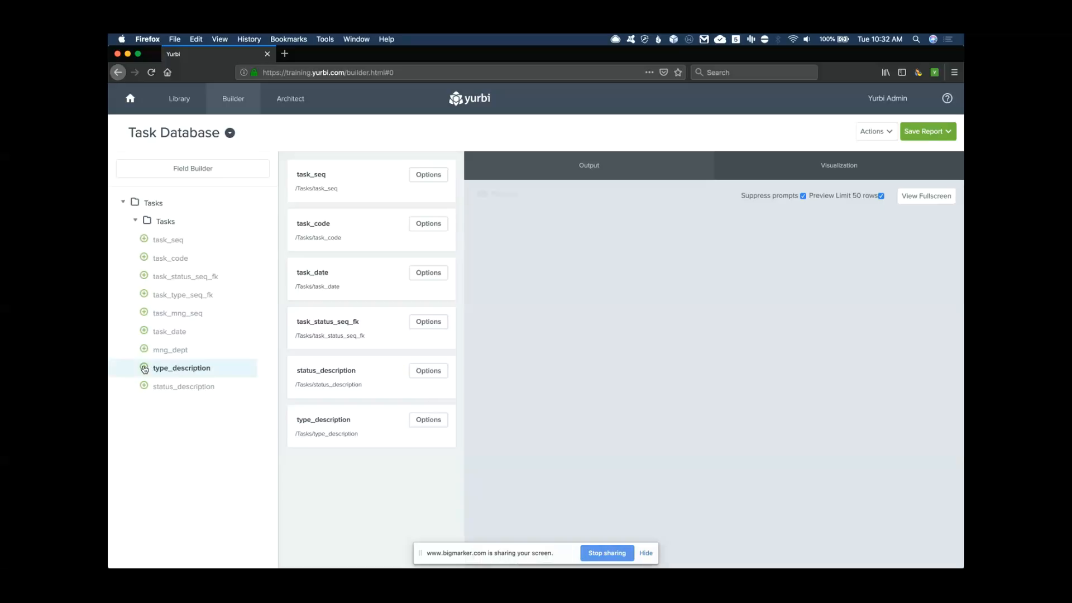
click(144, 350)
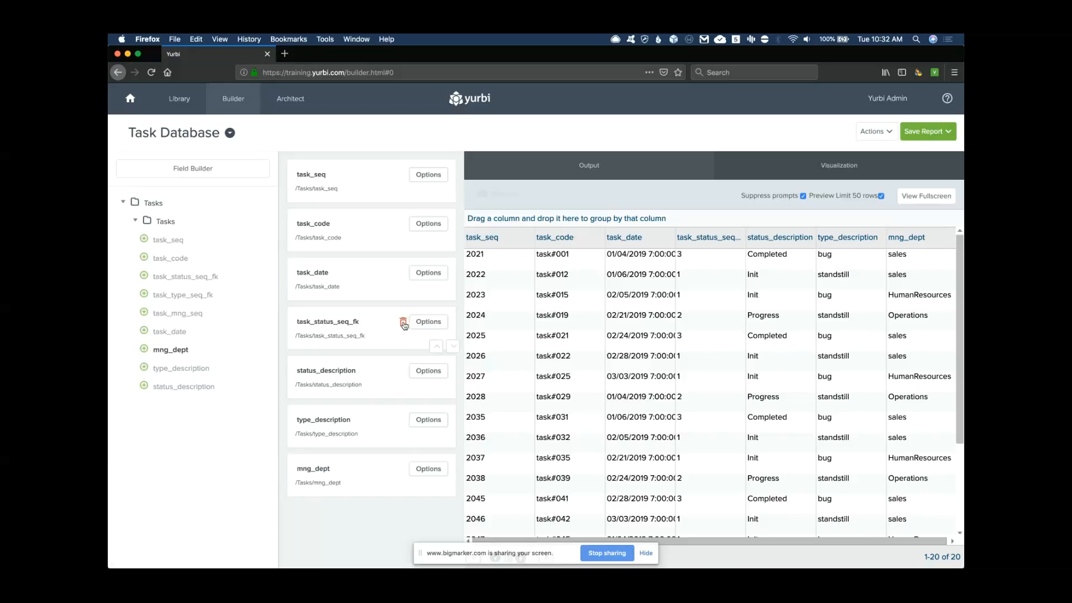
click(403, 323)
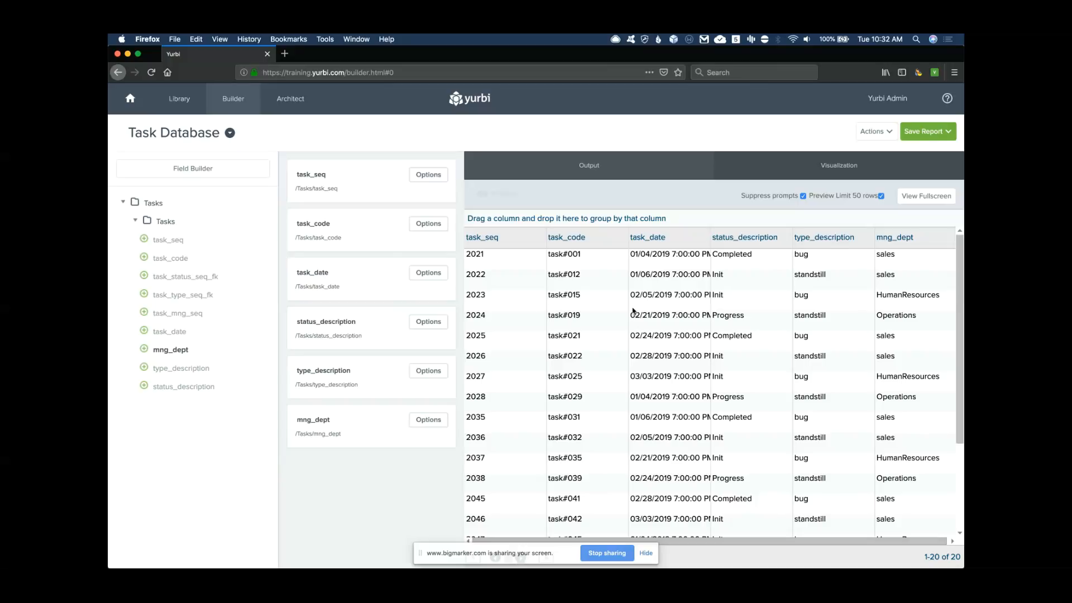
mouse_move(316, 185)
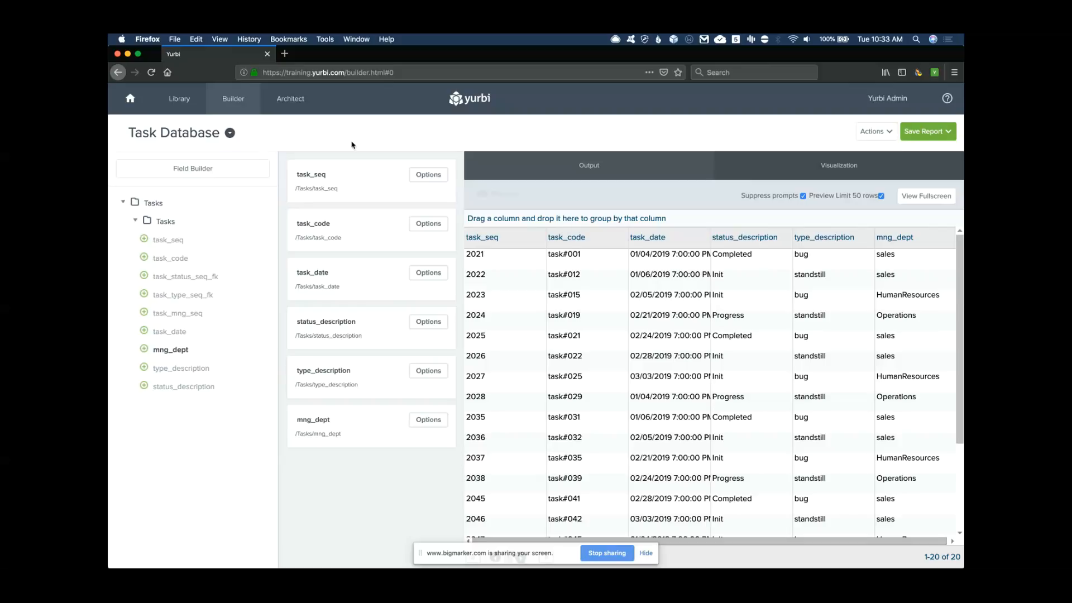
Leave the Builder unsaved and open the Task Database app's Tasks report type in Architect
click(290, 99)
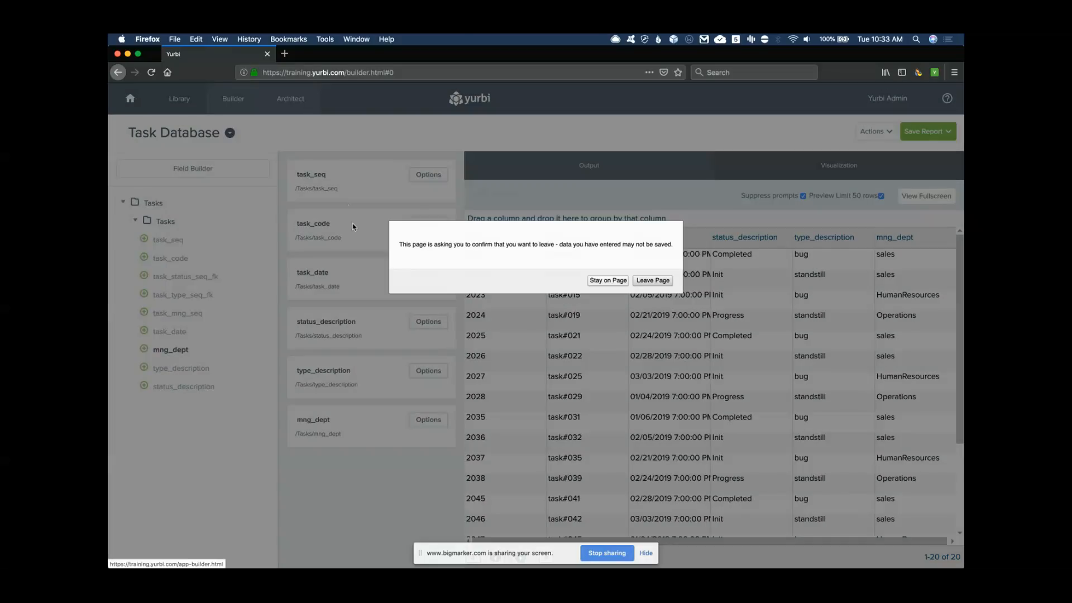
click(650, 281)
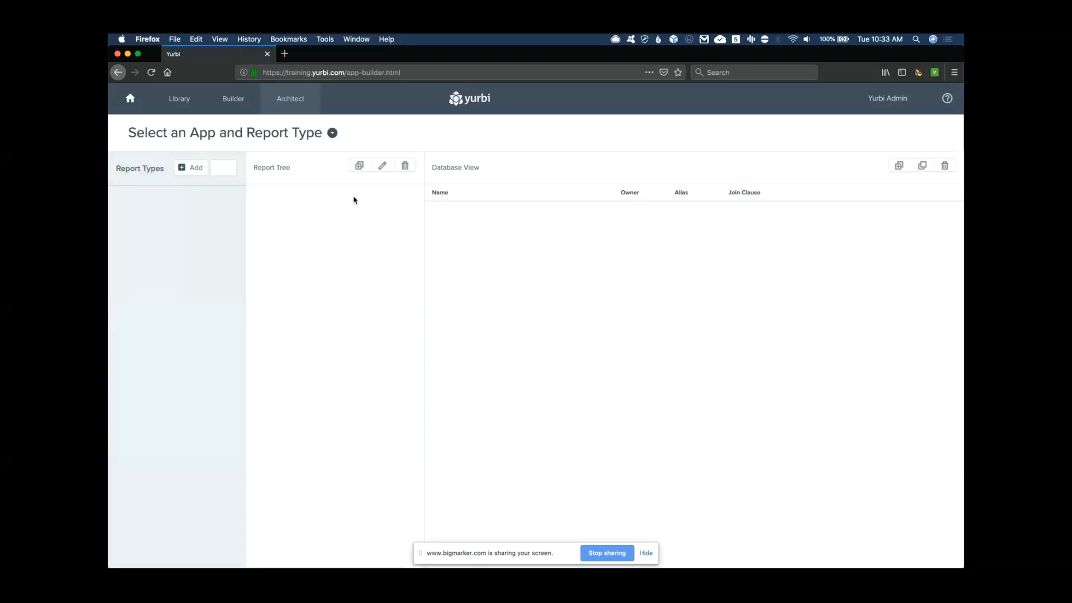
click(332, 133)
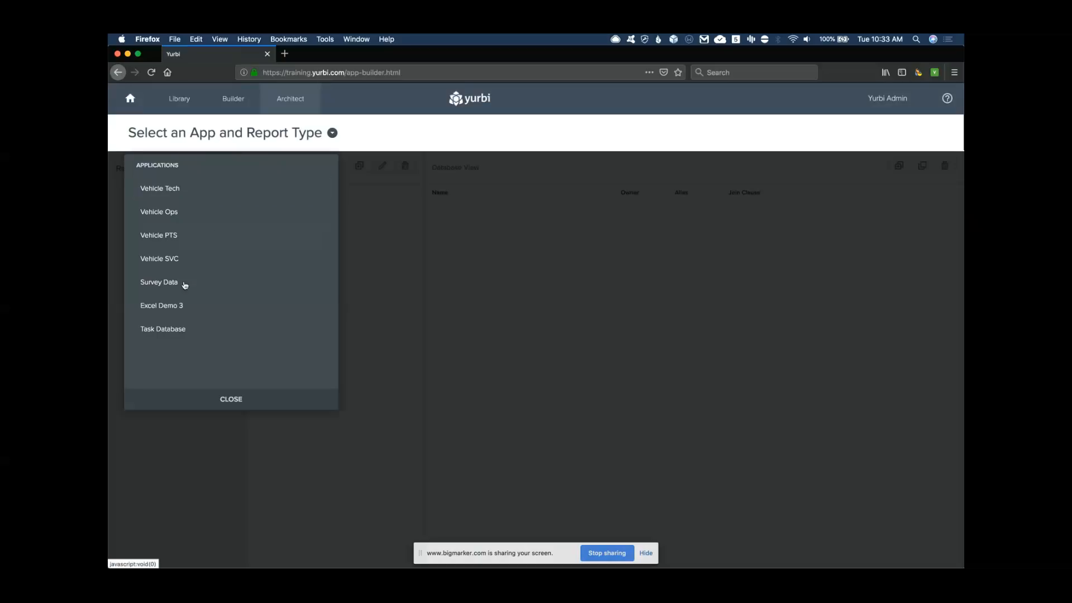
click(167, 331)
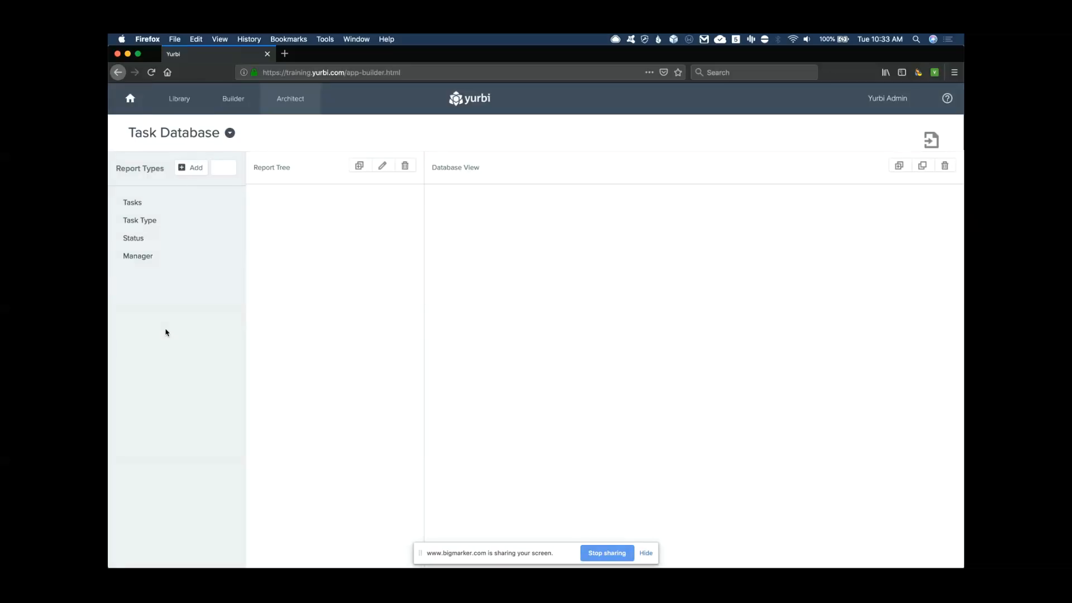
click(136, 204)
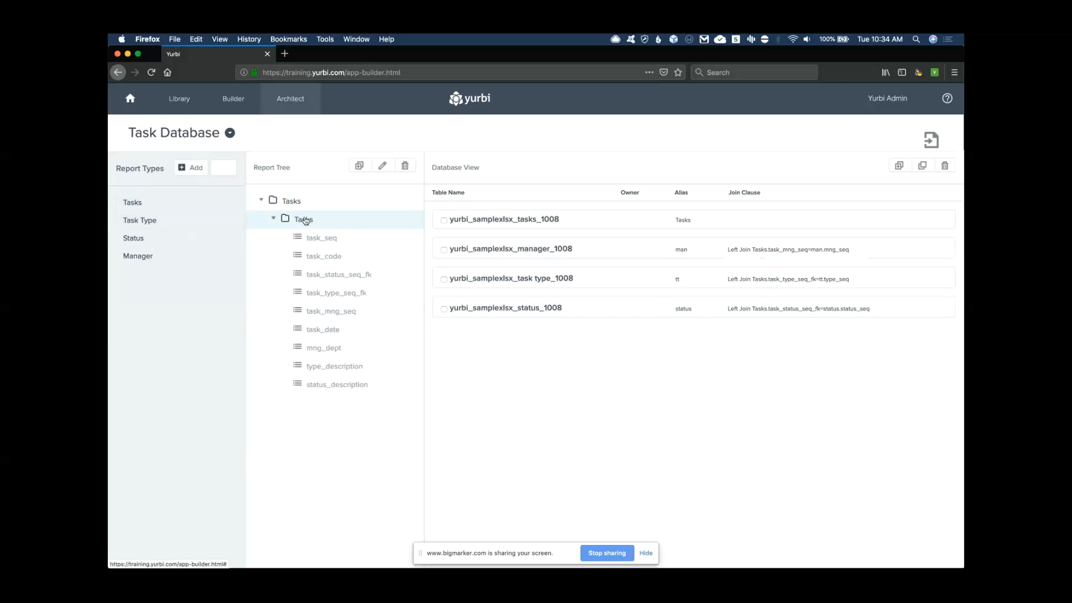
Add a field from task_date named task_date_mon with SQL datename(mm, Tasks.task_date)
click(483, 224)
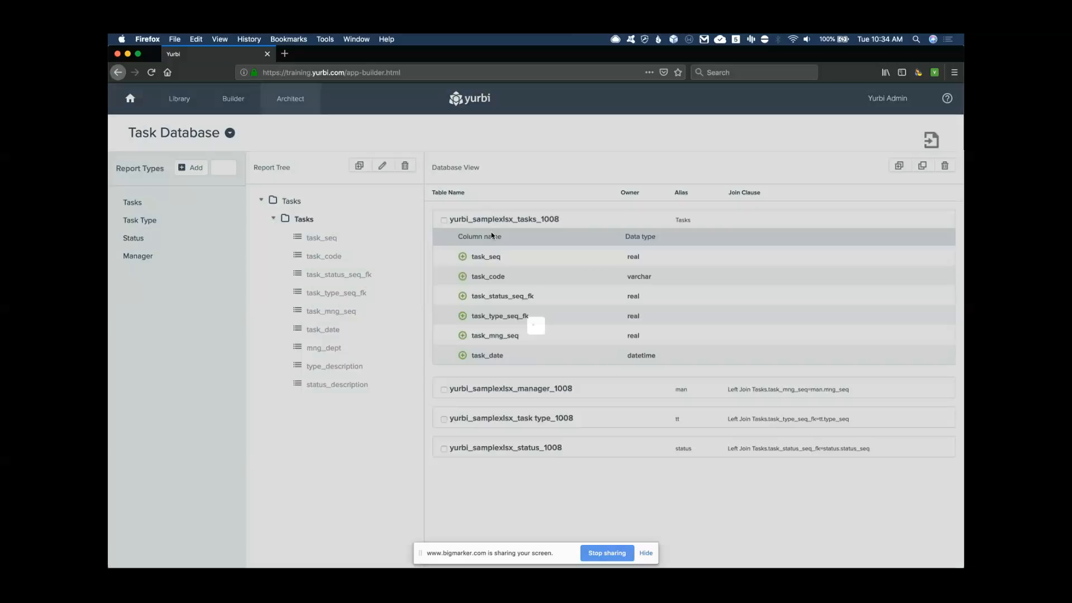
click(462, 356)
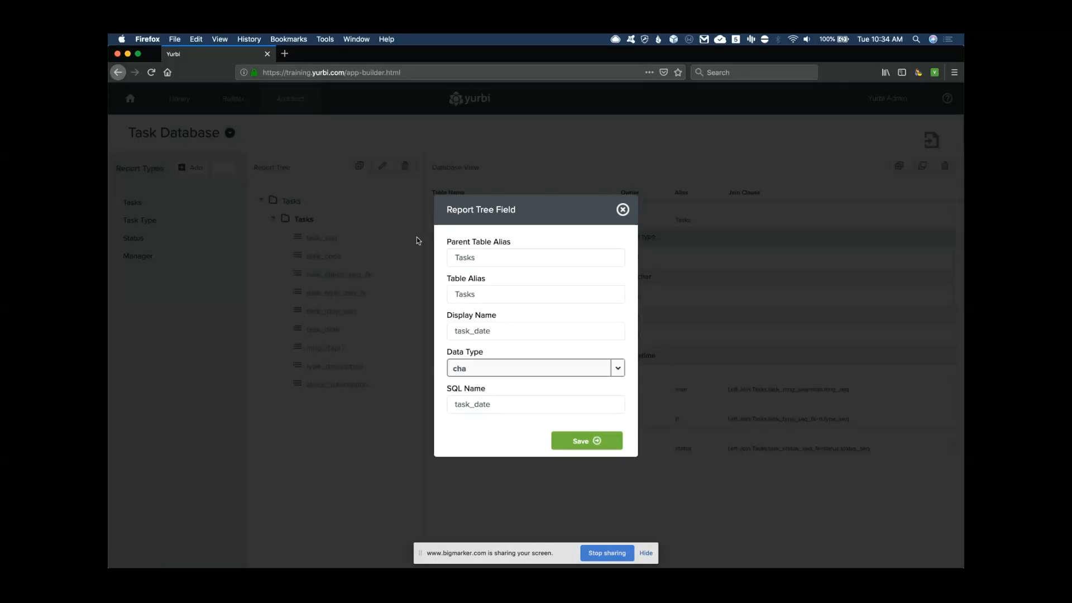
click(496, 331)
text(_mon)
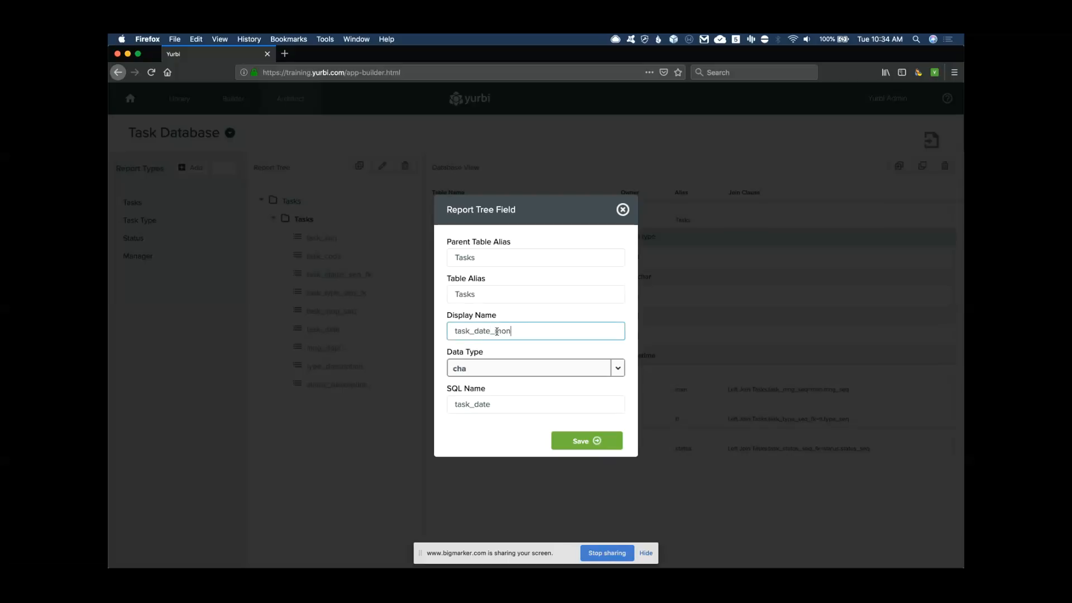
click(495, 403)
double_click(466, 403)
text(datename)
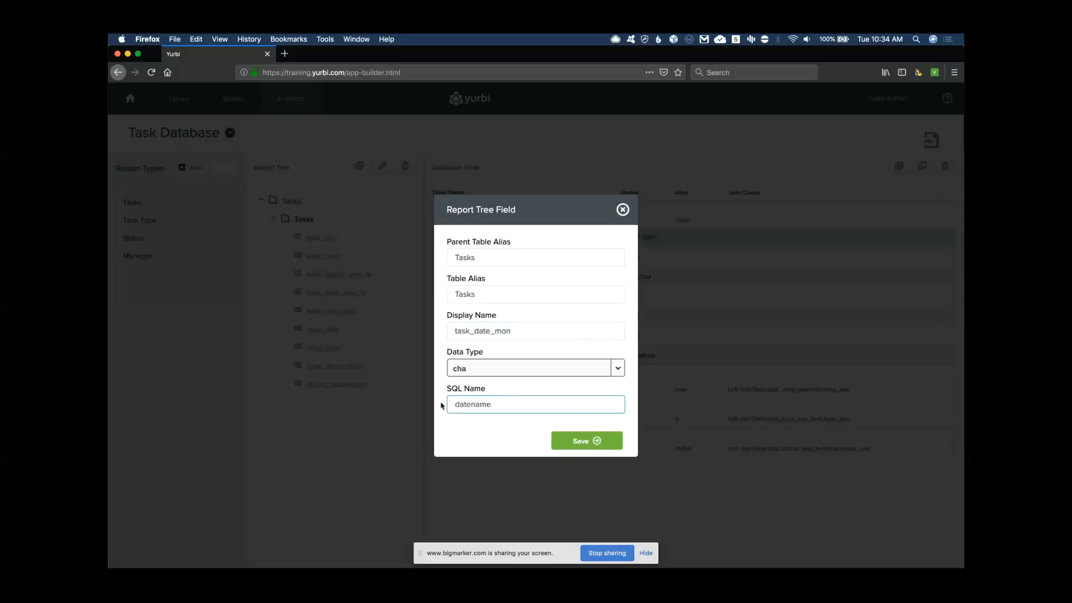
text( (mm,Tasks.task_date)
Tidy the SQL expression's spacing, keep data type cha, and save task_date_mon
click(495, 404)
click(617, 369)
click(618, 370)
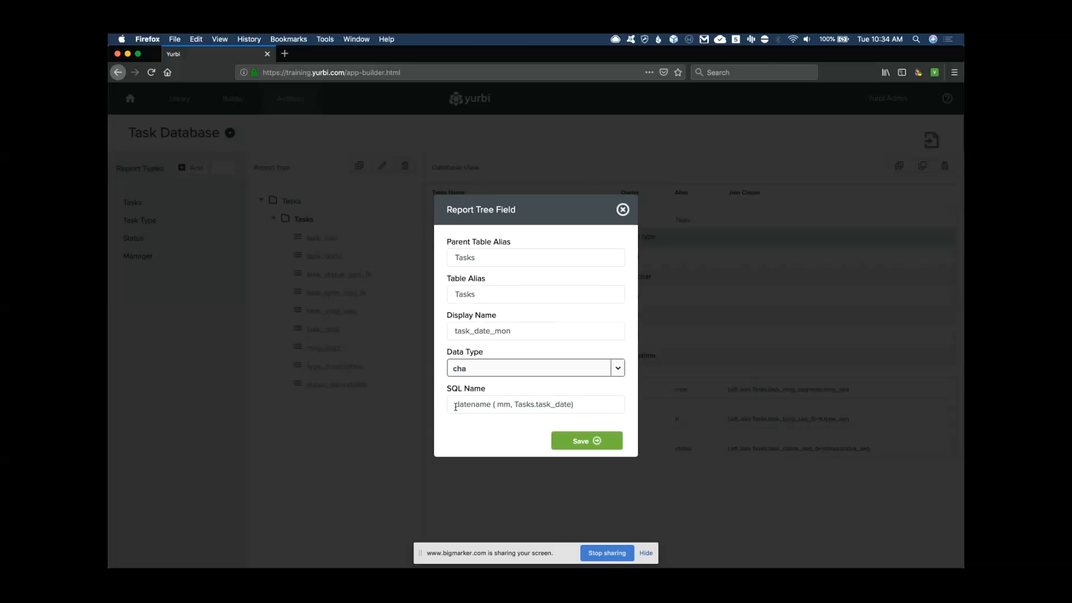
drag(514, 404, 570, 404)
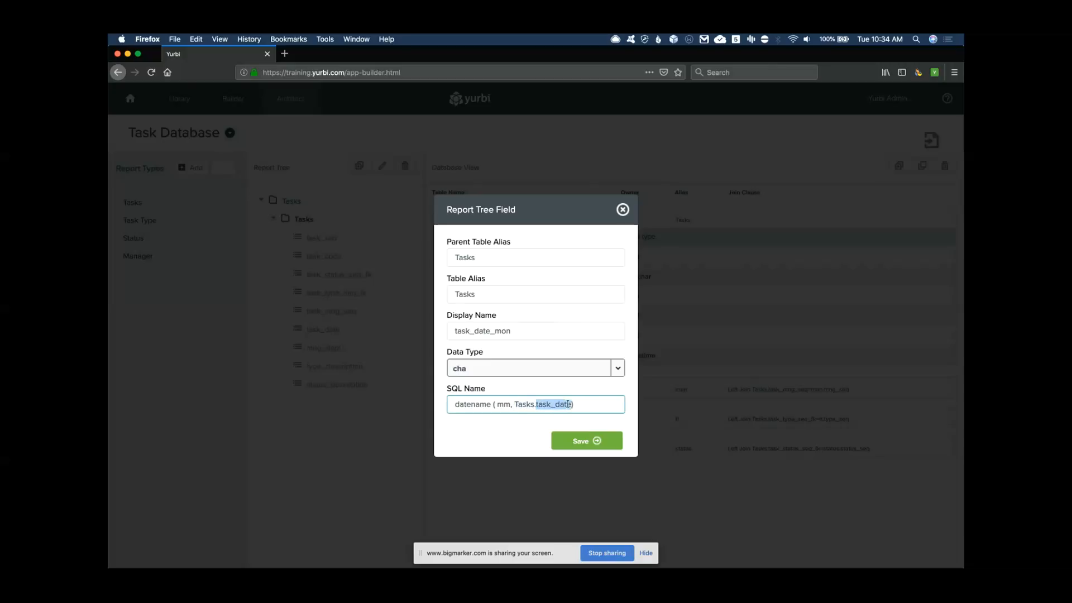
drag(517, 405, 534, 404)
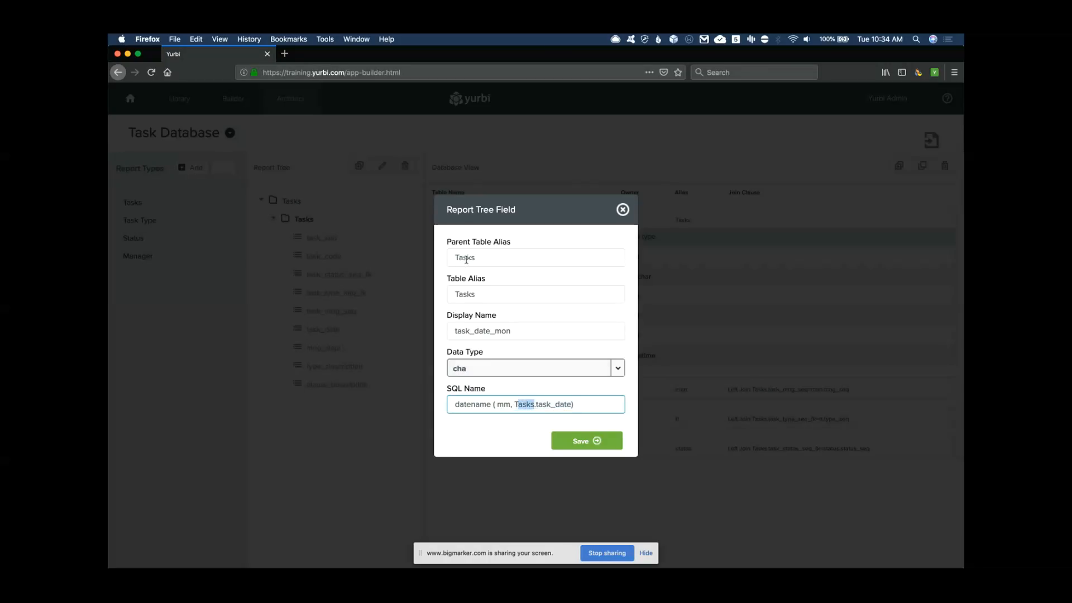
drag(514, 405, 570, 403)
click(533, 402)
drag(515, 404, 572, 404)
click(500, 406)
drag(498, 405, 508, 406)
click(591, 444)
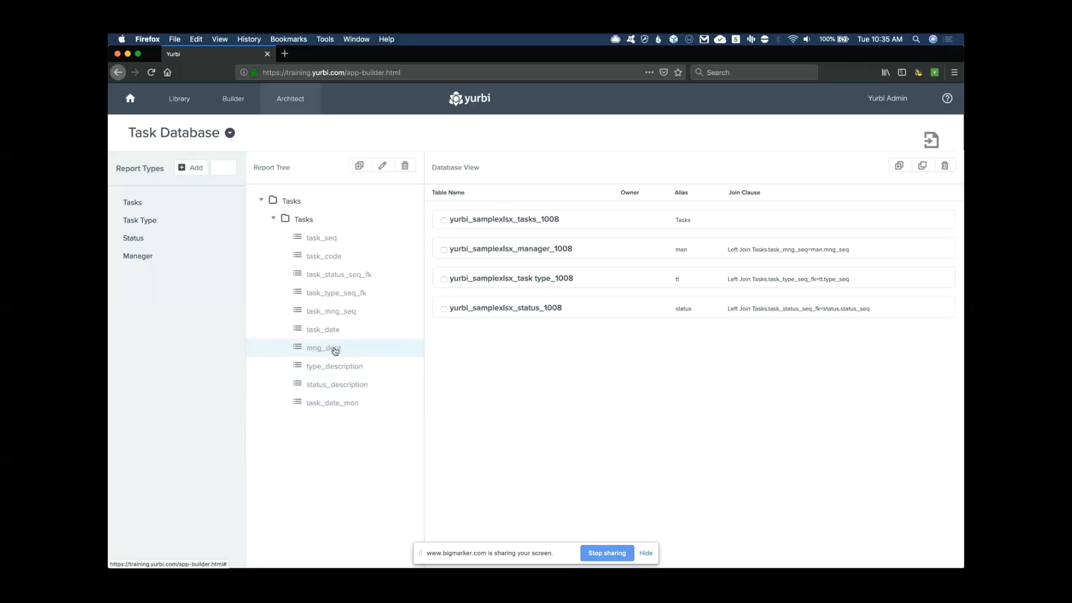
Change the task_date field's data type to dpo, save it, and go to the Builder
click(328, 331)
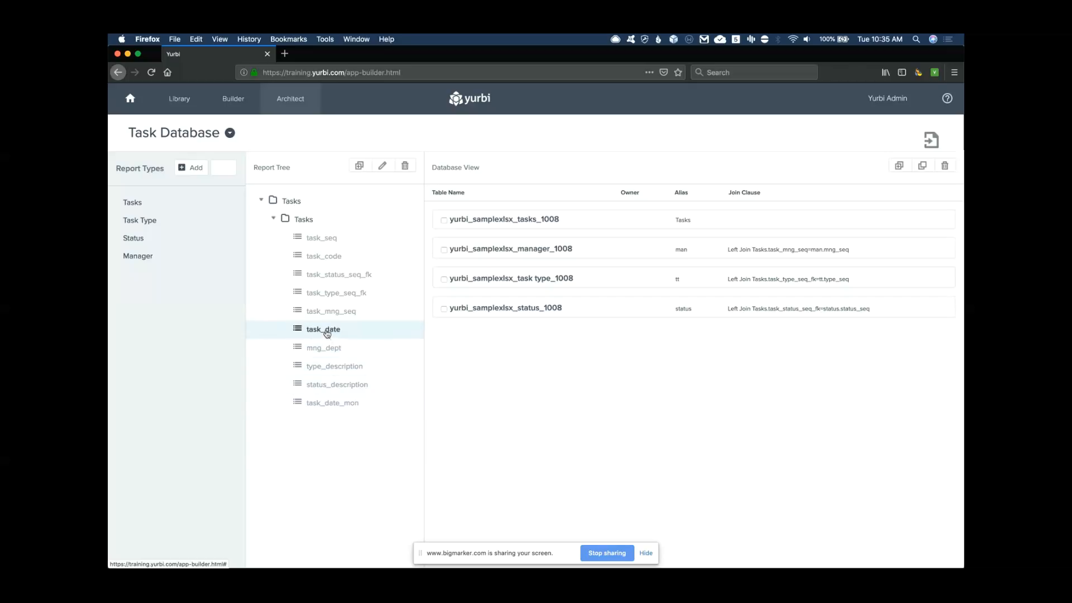
click(382, 165)
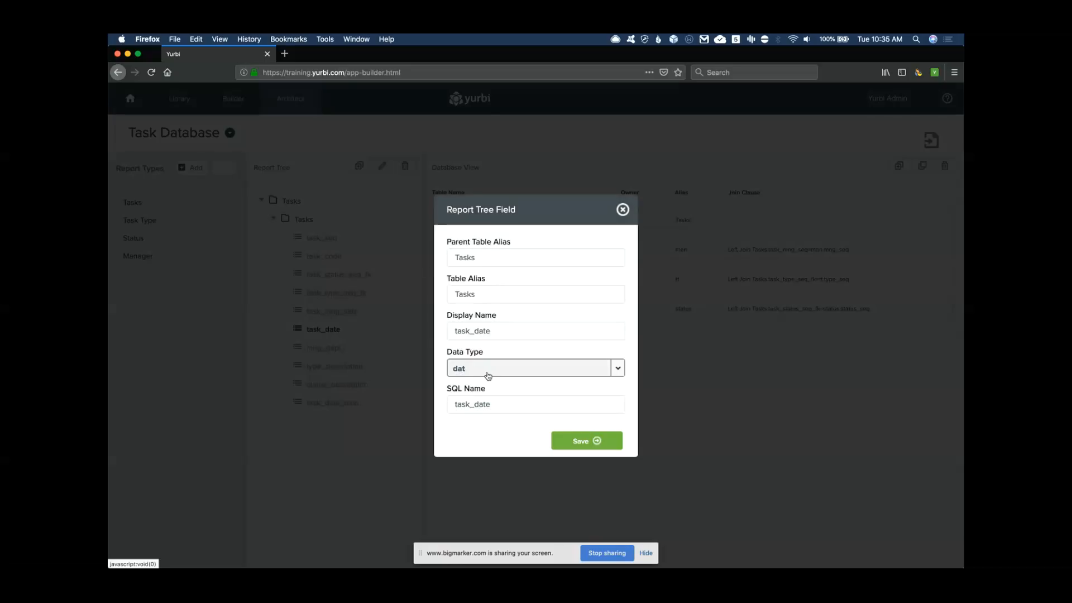
click(617, 368)
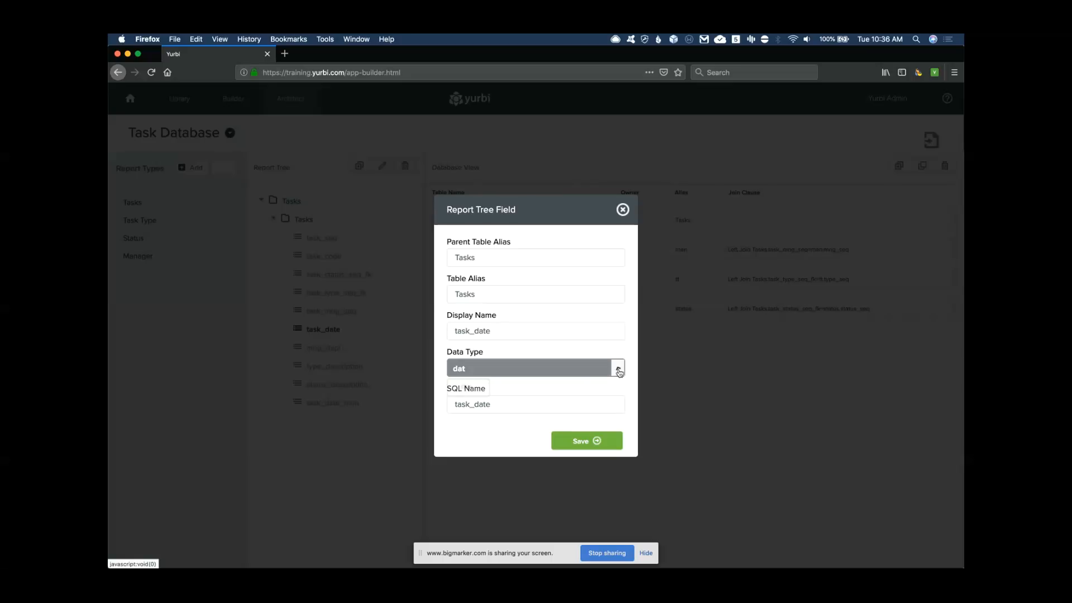
scroll(527, 403, down, 10)
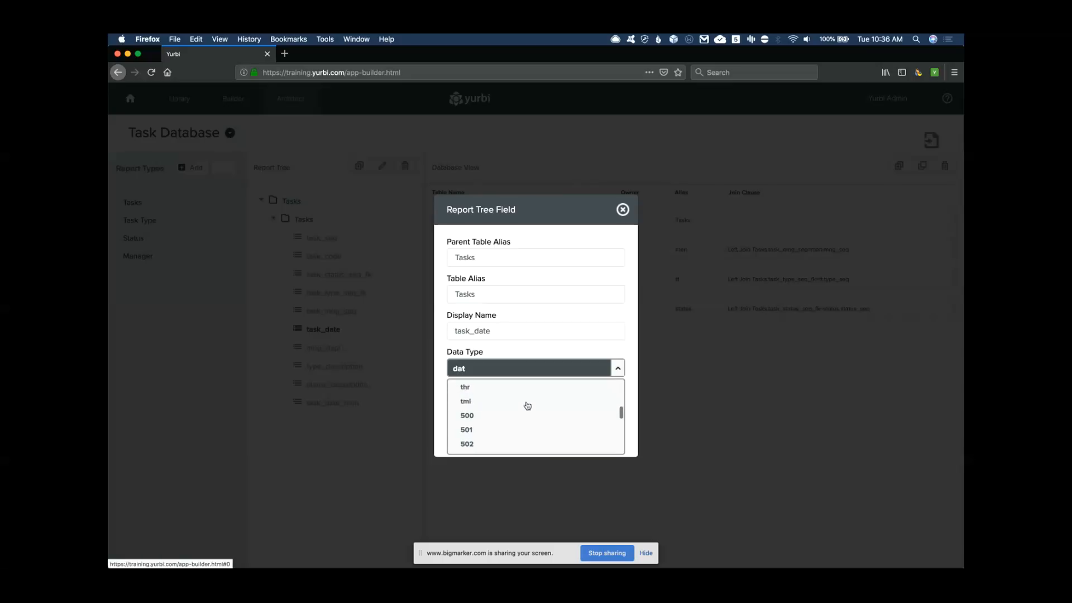
scroll(527, 406, down, 3)
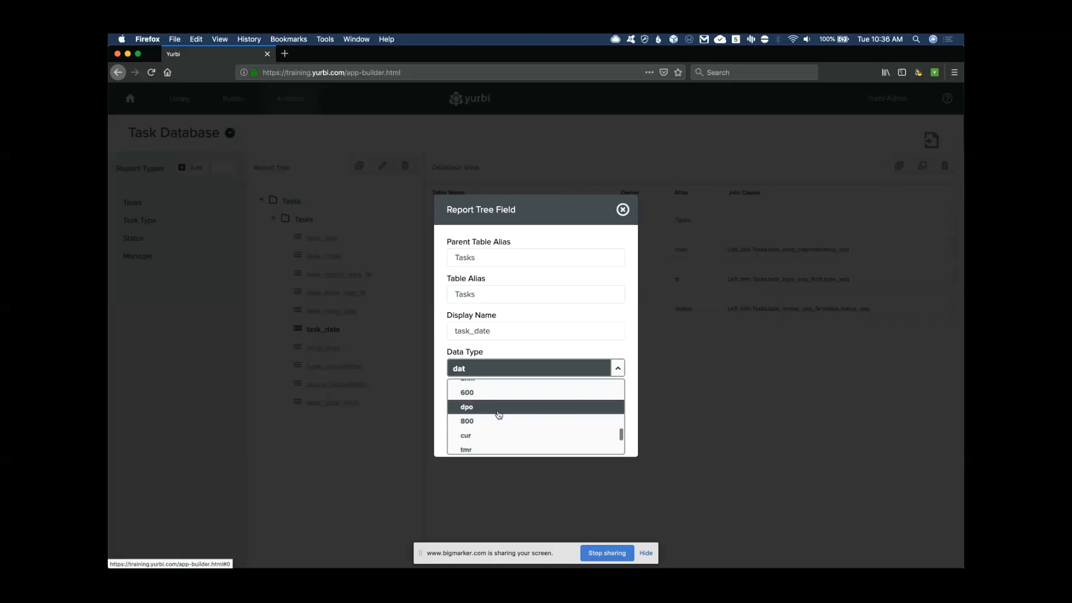
click(503, 410)
click(591, 444)
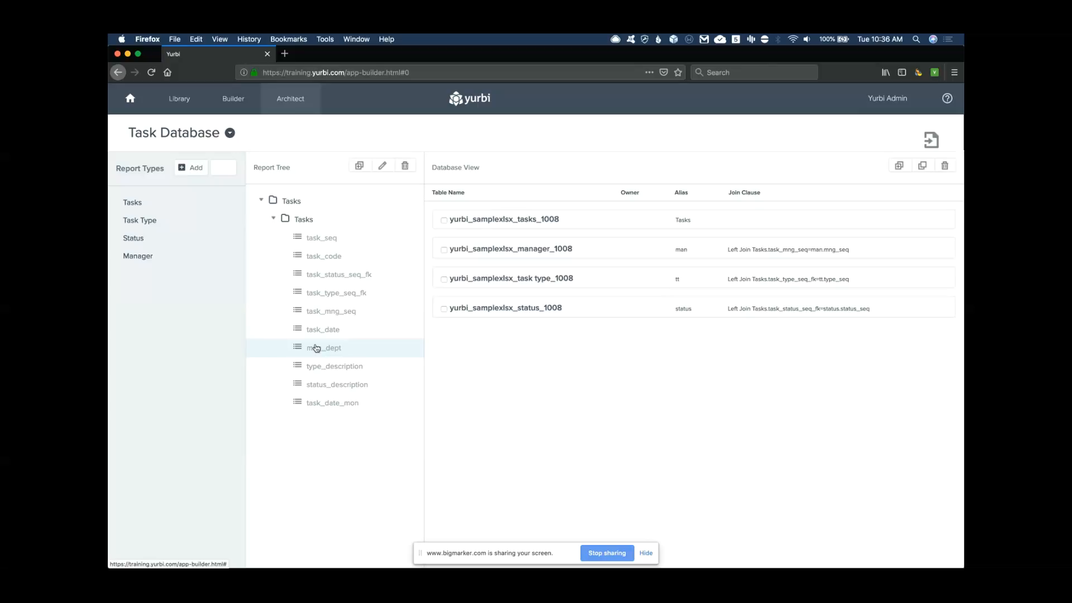
click(234, 101)
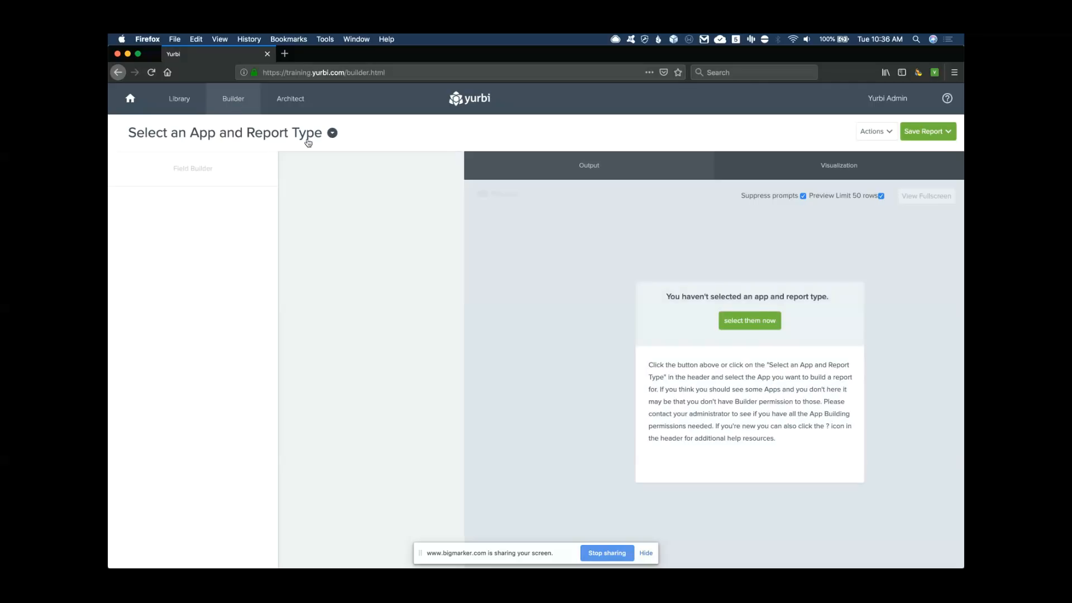
Select the Task Database app and expand the Tasks report type's fields
click(330, 133)
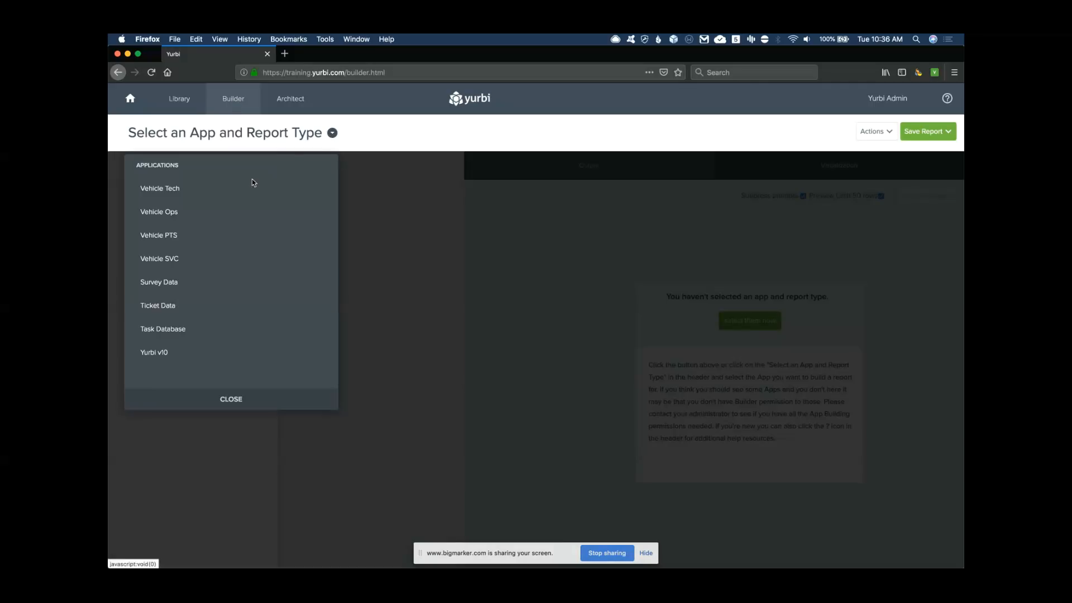
click(170, 331)
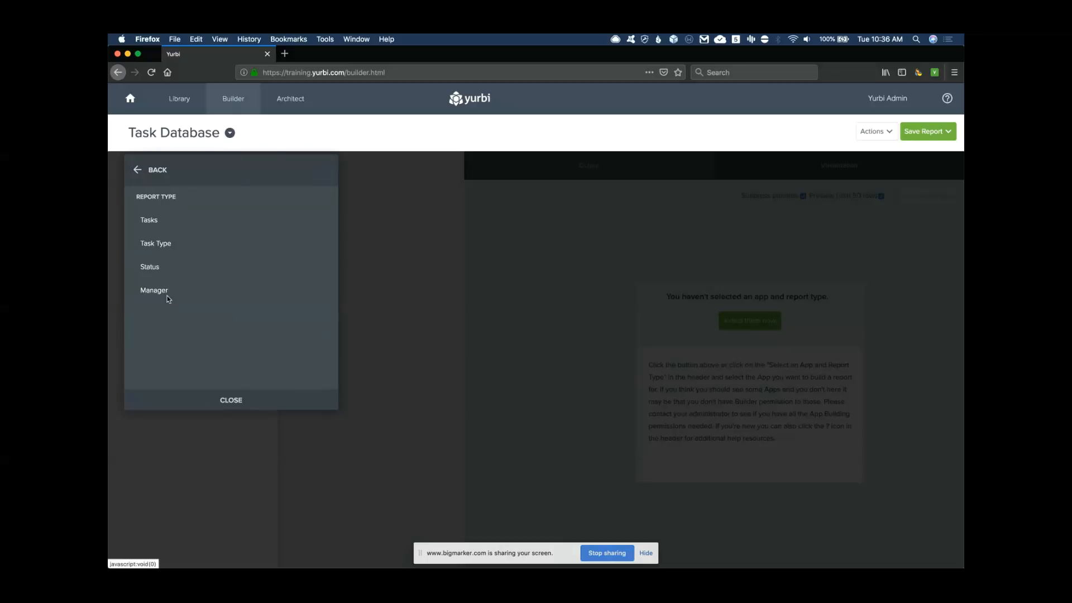
click(154, 219)
click(136, 221)
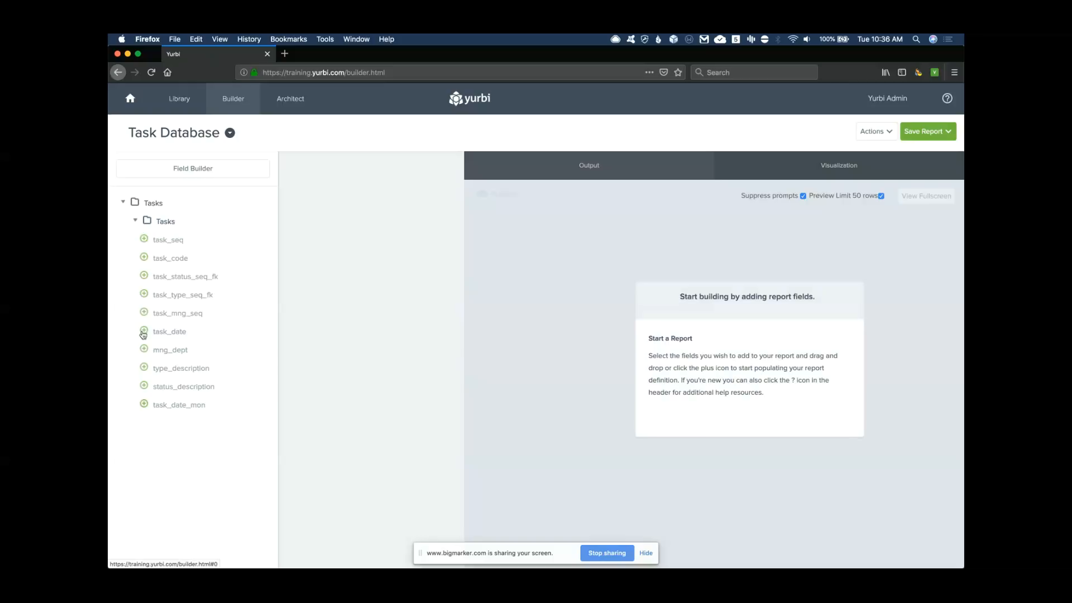
Add task_seq, task_date, task_date_mon, task_code, mng_dept, type_description and status_description
click(144, 239)
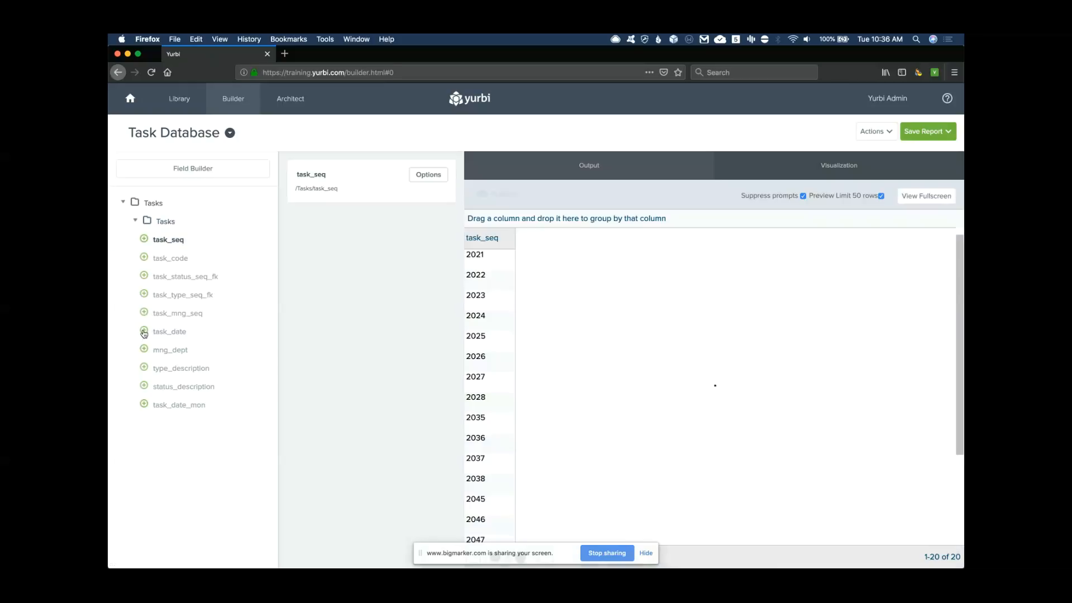
click(144, 331)
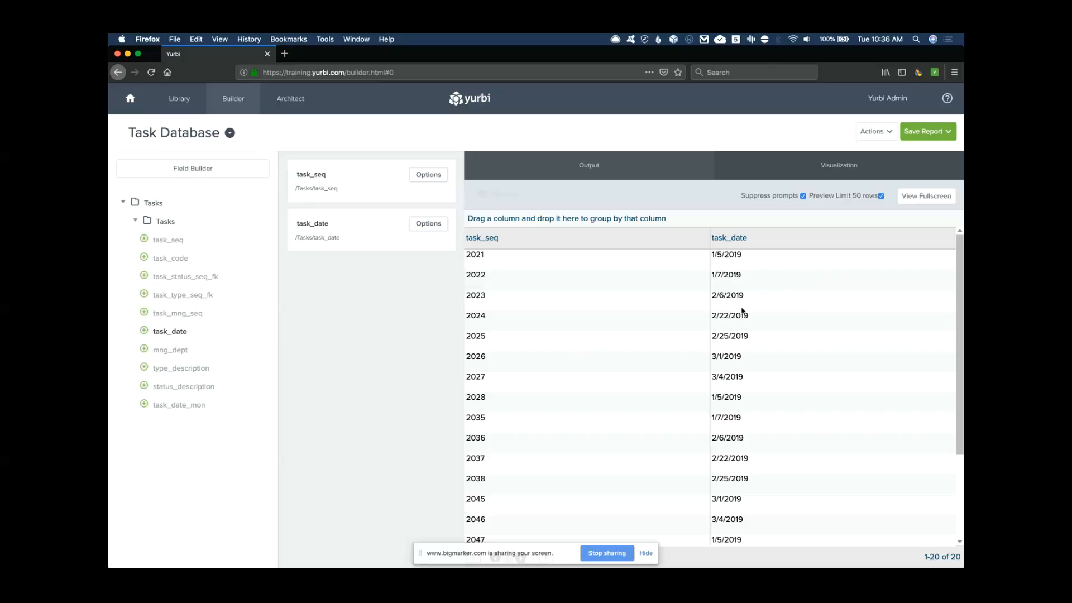
click(145, 405)
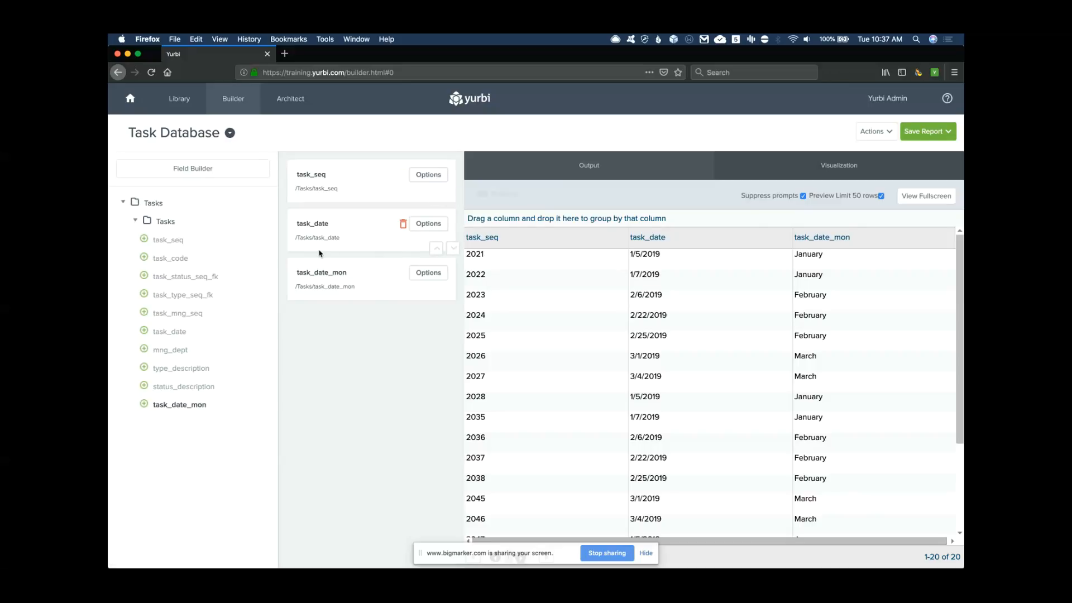
click(144, 258)
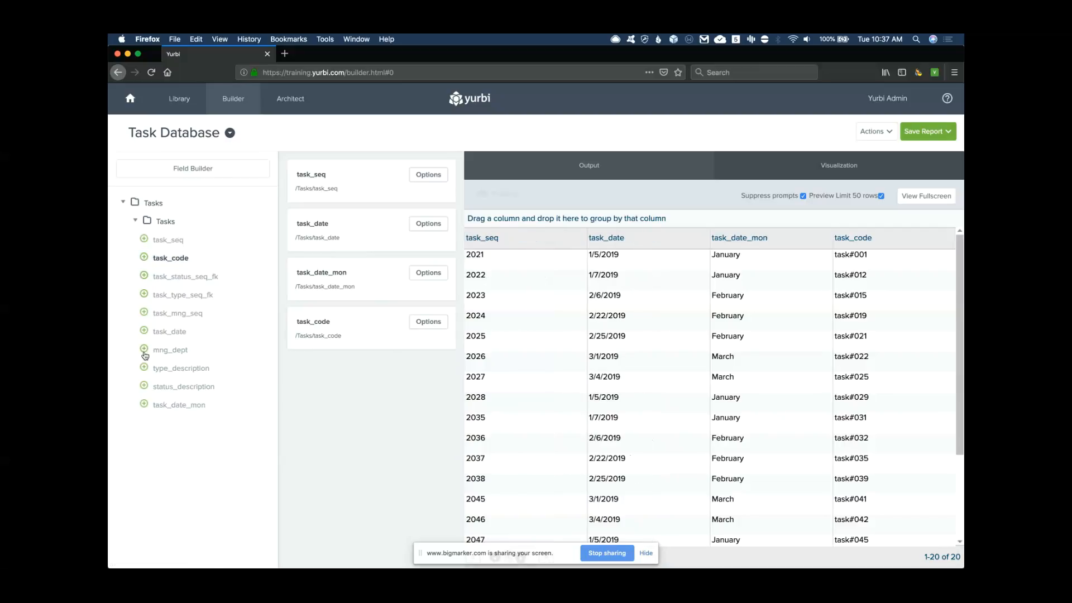
click(144, 350)
click(144, 368)
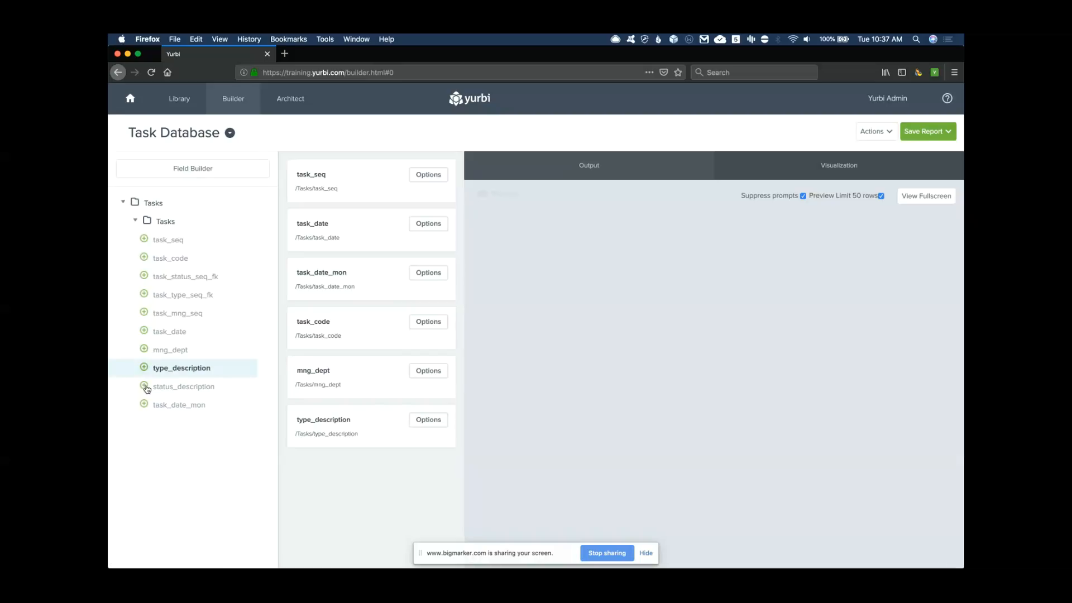
click(144, 387)
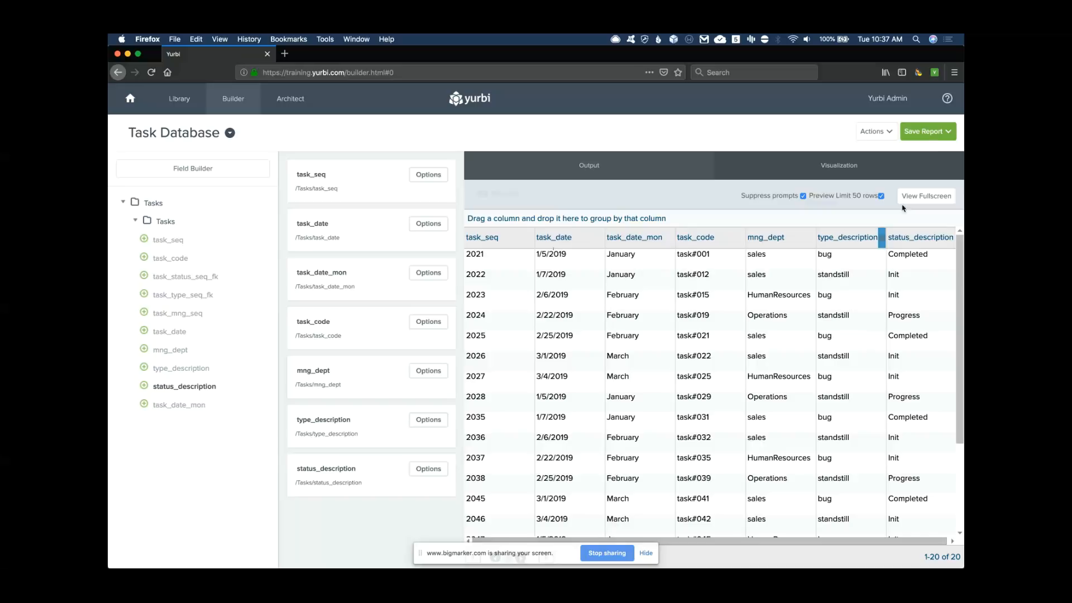
Name the report 'Target Report' and grant AllUsers permission to it
click(941, 133)
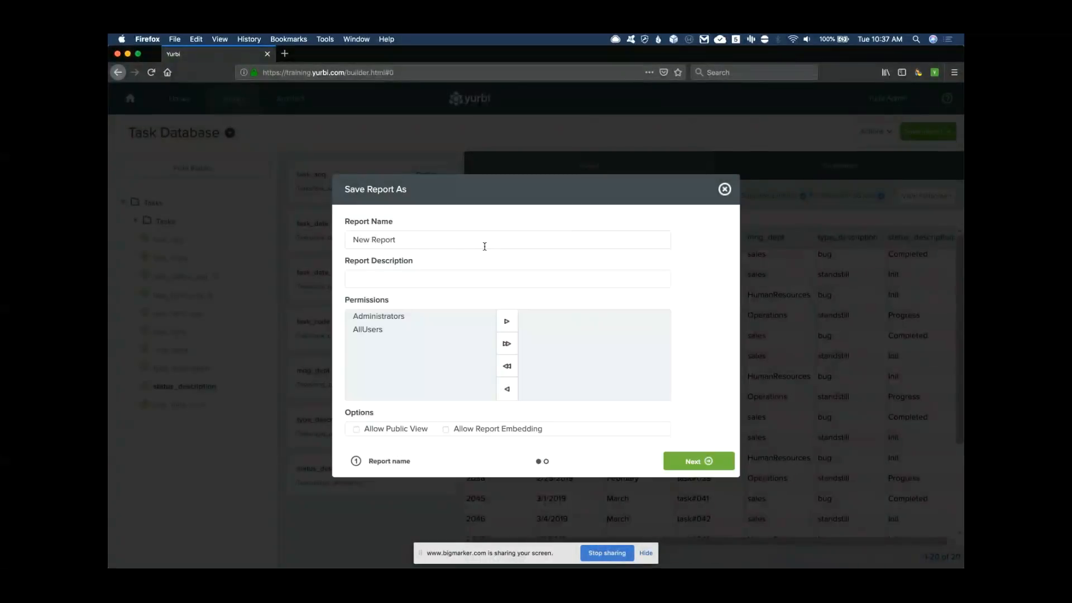
text(Target Reprot)
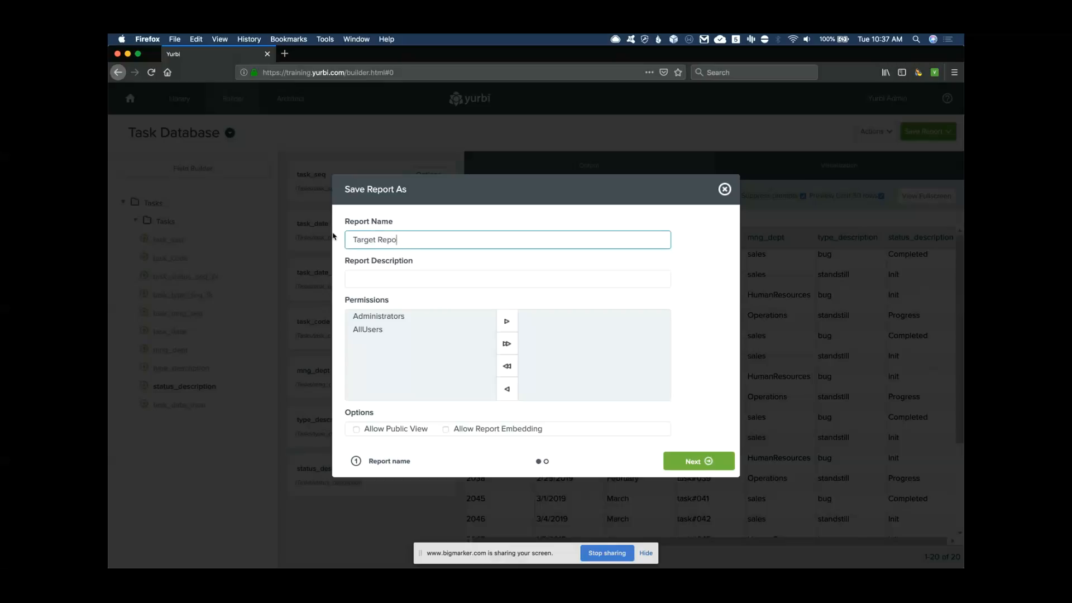
click(368, 332)
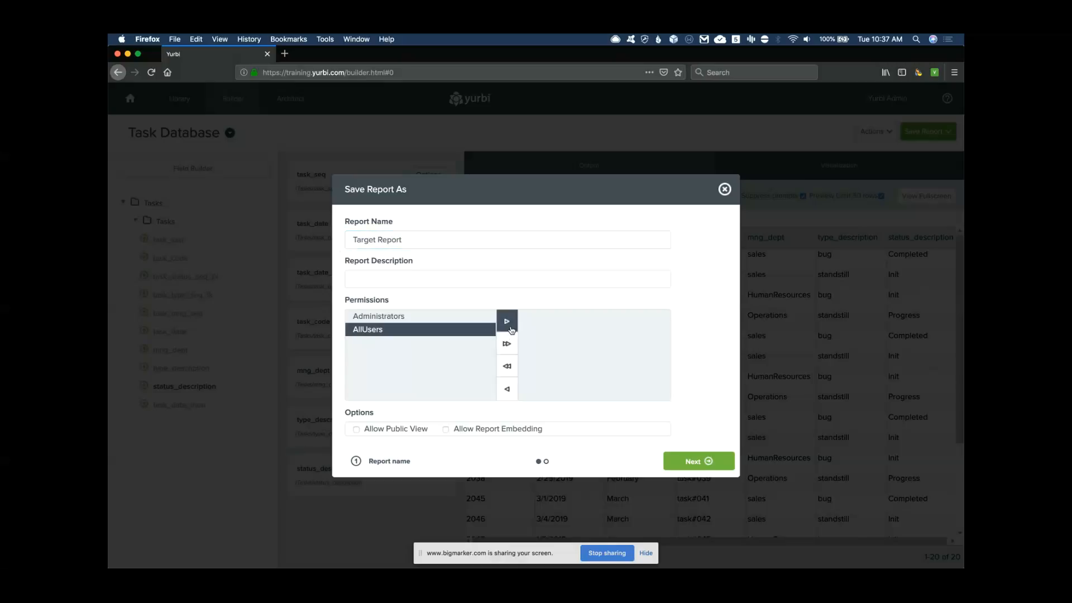
click(507, 321)
click(710, 466)
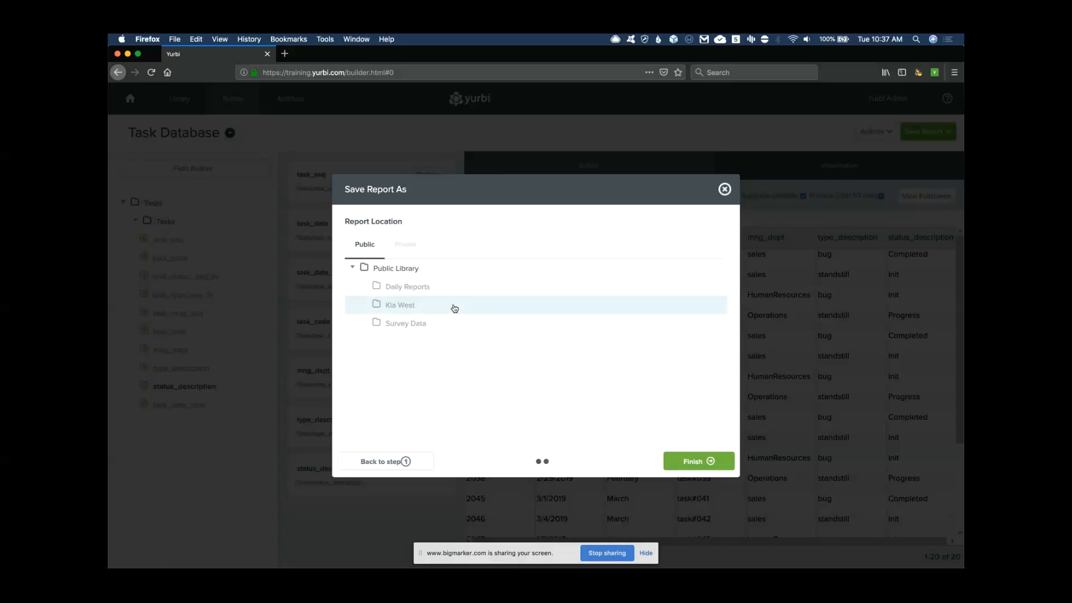
Create a 'Webinar' folder for AllUsers under Daily Reports and save the report there
click(398, 287)
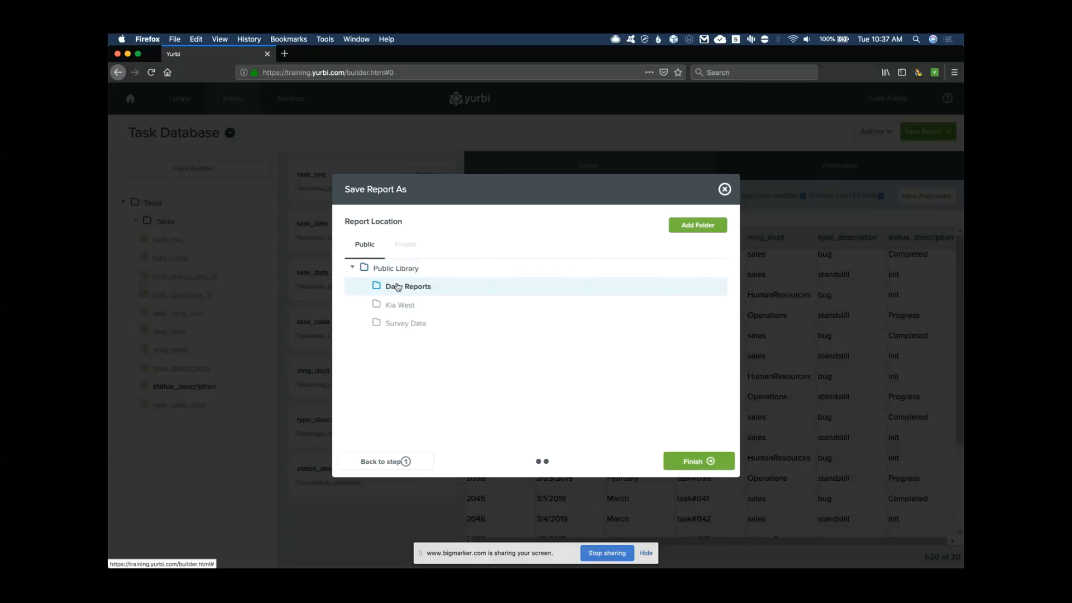
click(398, 275)
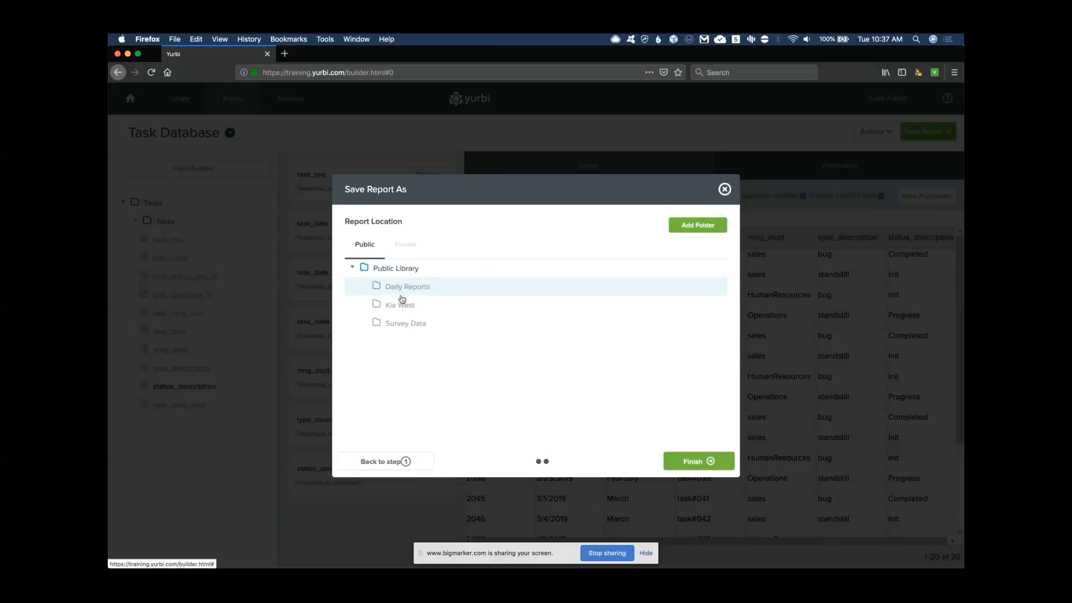
click(698, 227)
click(395, 266)
triple_click(395, 266)
text(Webinar)
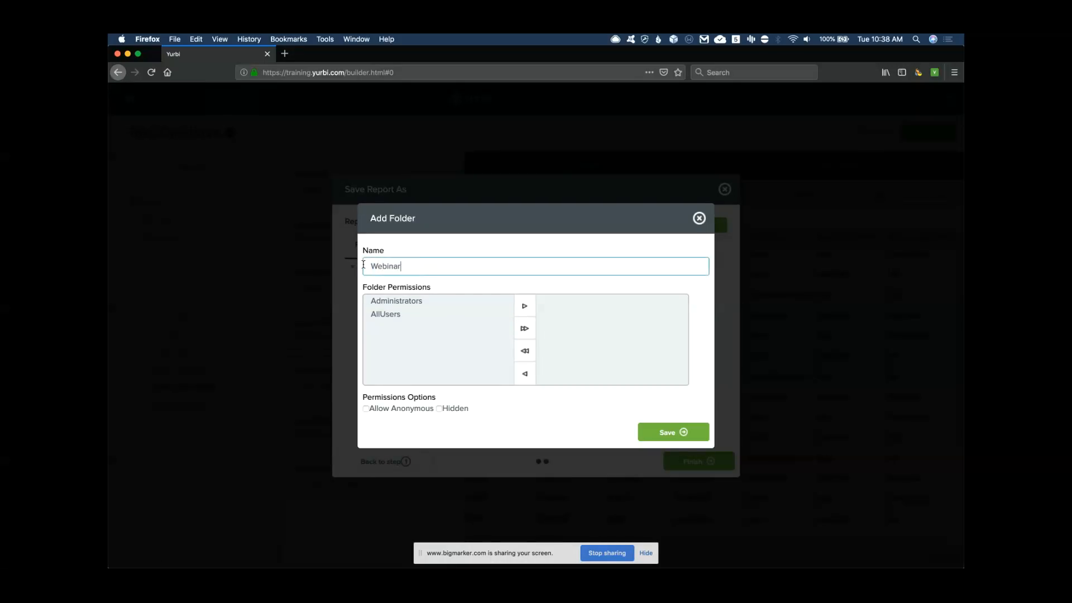
click(395, 315)
click(525, 307)
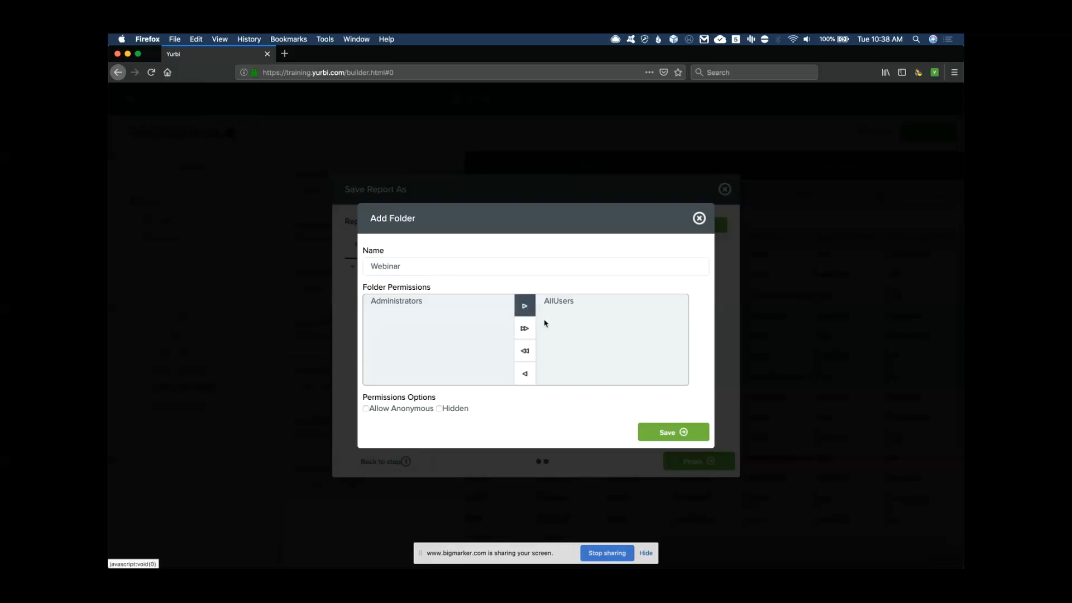
click(683, 432)
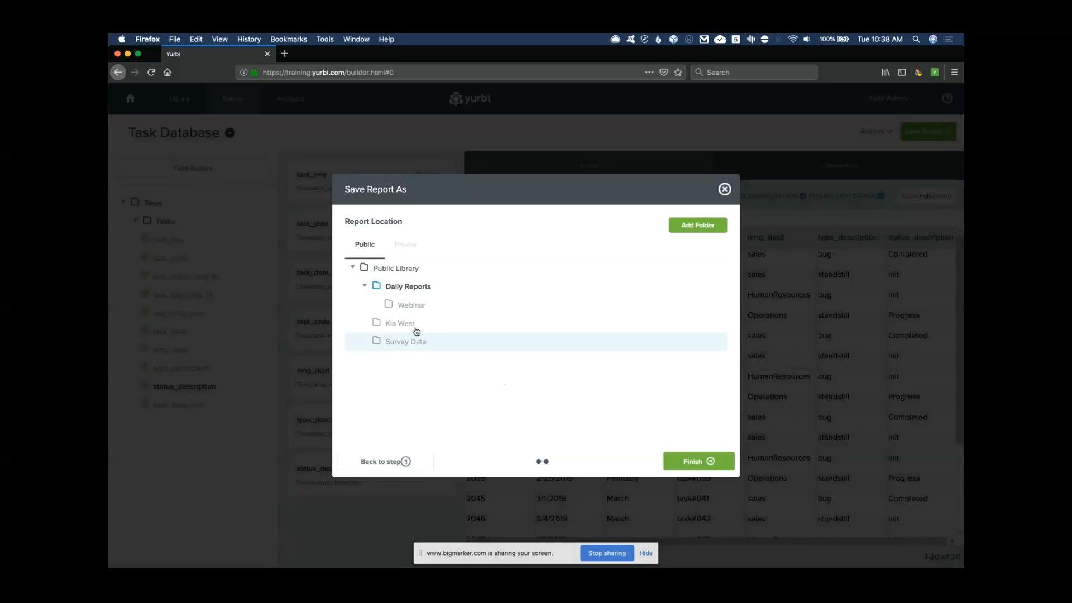
click(407, 307)
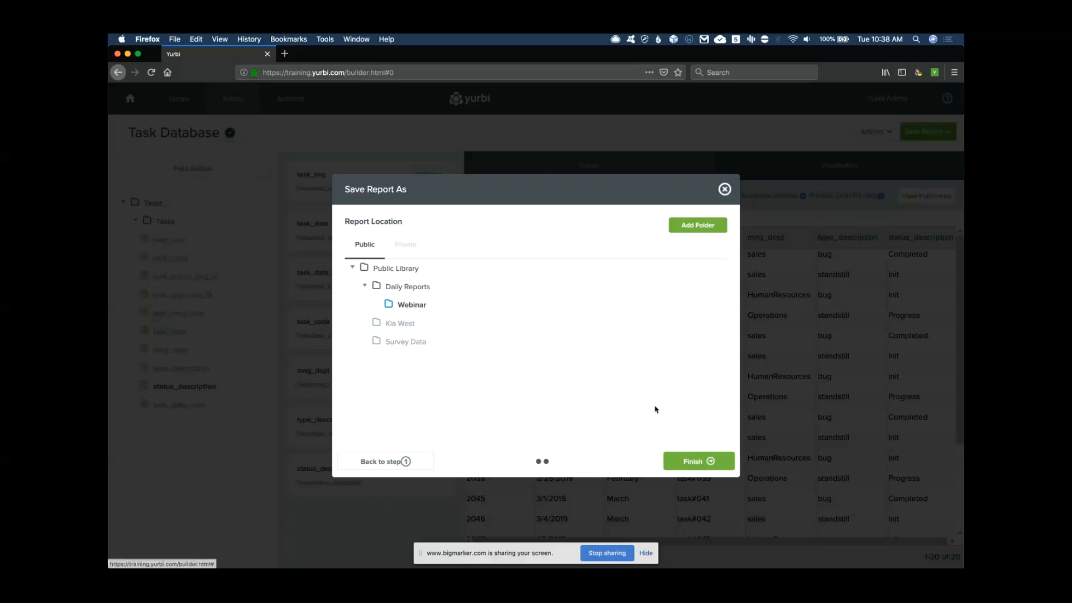
click(709, 463)
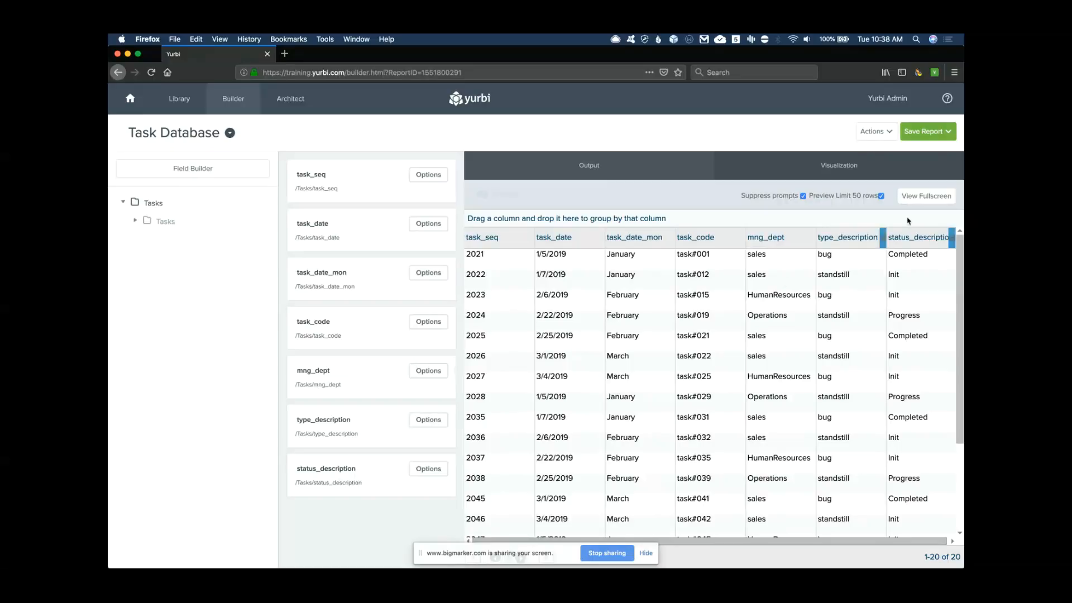
click(926, 195)
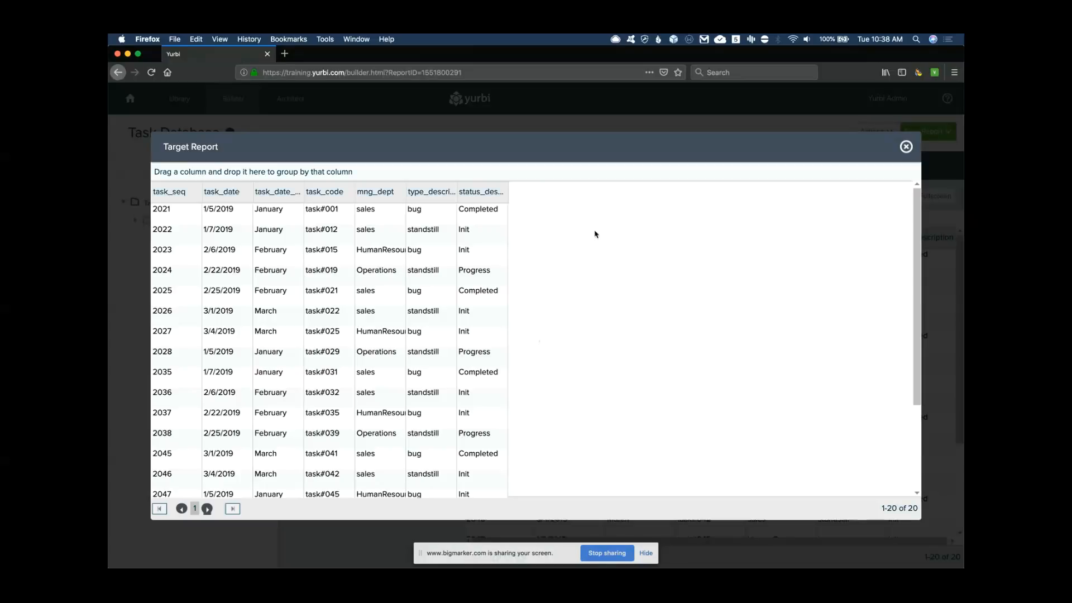
click(474, 195)
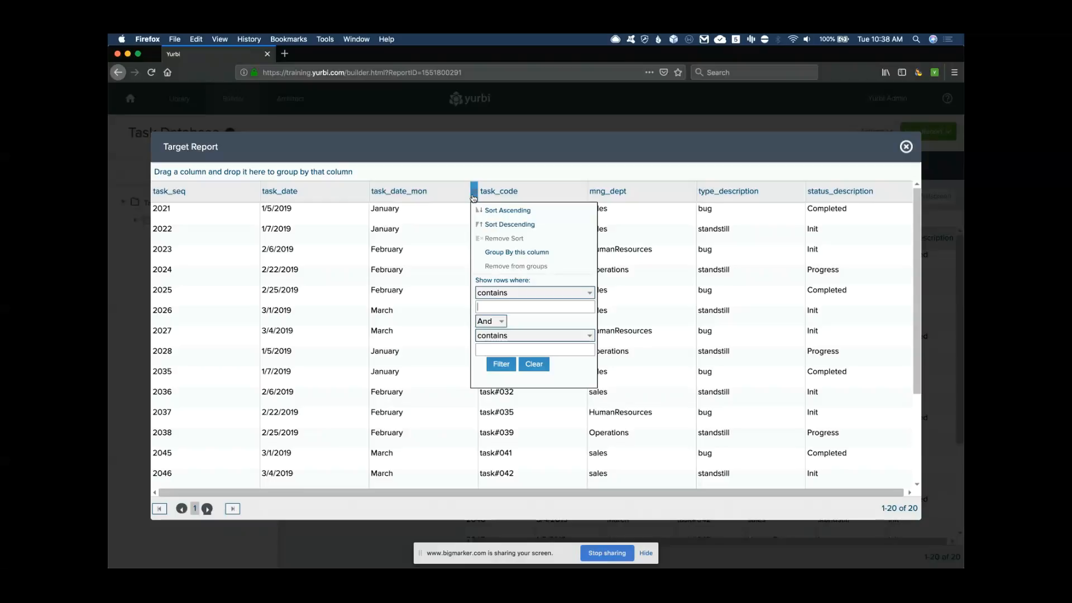
click(474, 196)
drag(446, 191, 425, 173)
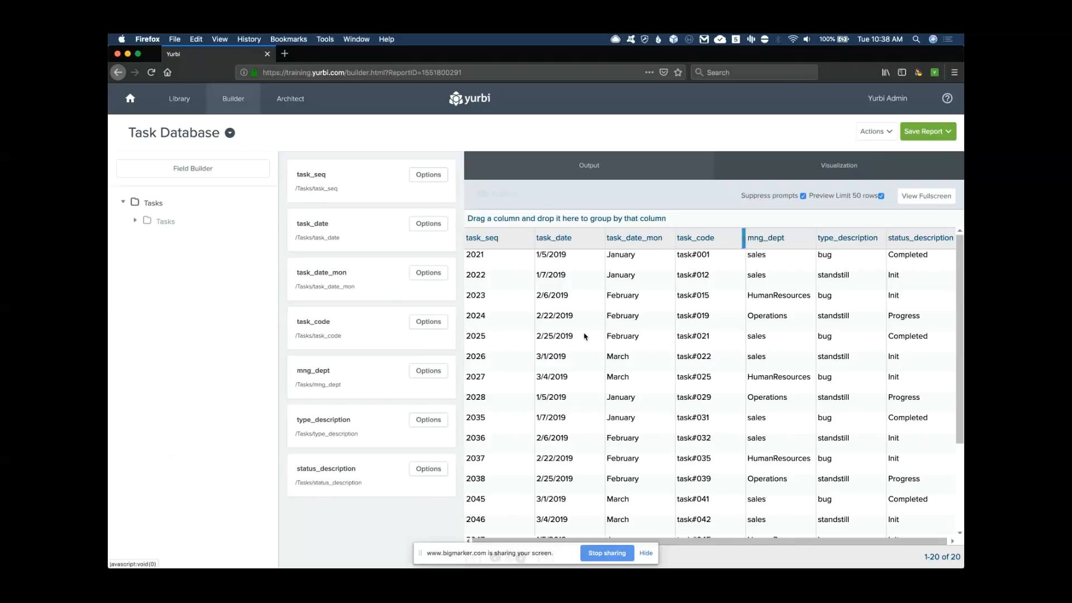
click(906, 146)
click(886, 135)
Start a new report with the task_seq, task_date, task_date_mon and mng_dept fields
click(882, 155)
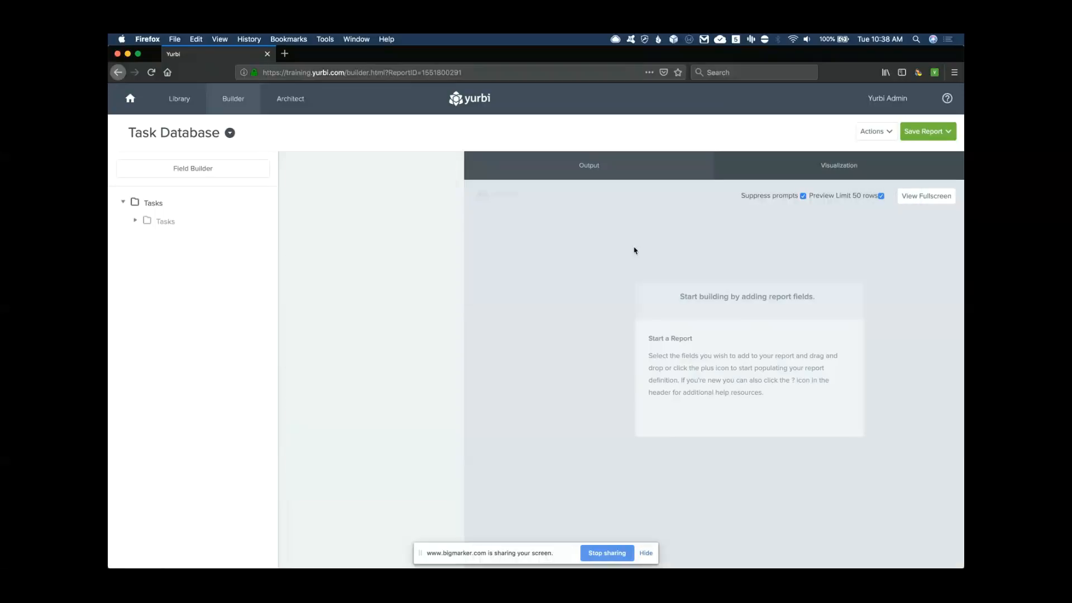
click(164, 221)
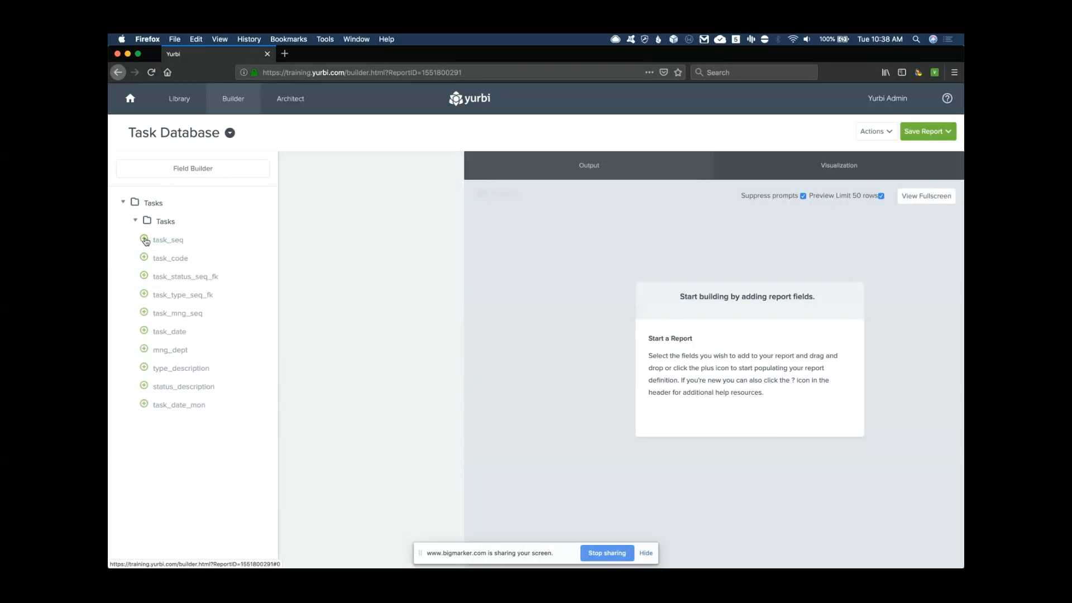
click(145, 240)
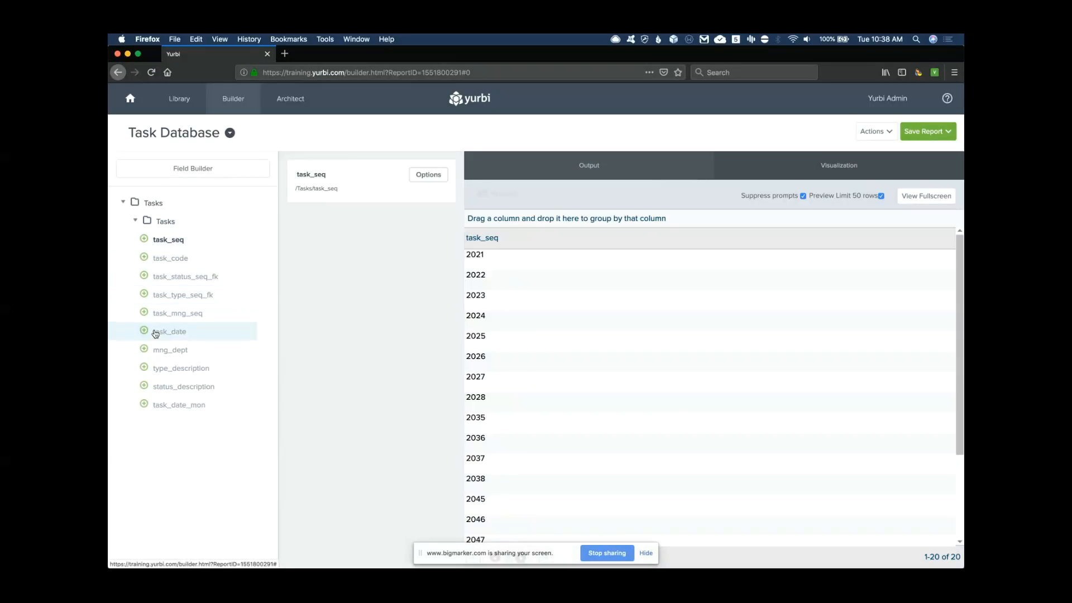
click(144, 331)
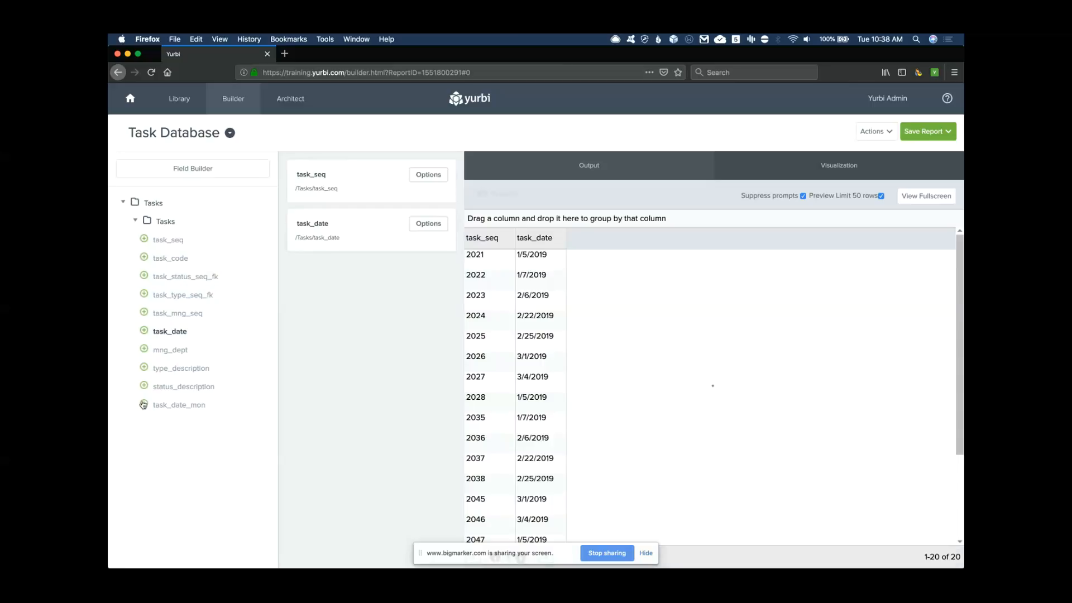
click(144, 404)
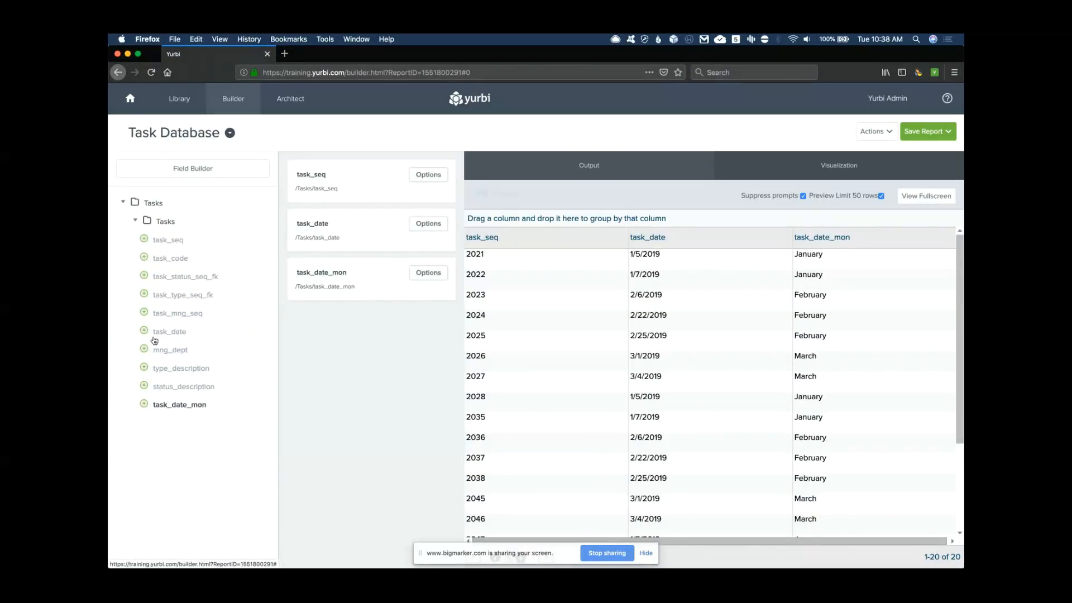
click(144, 348)
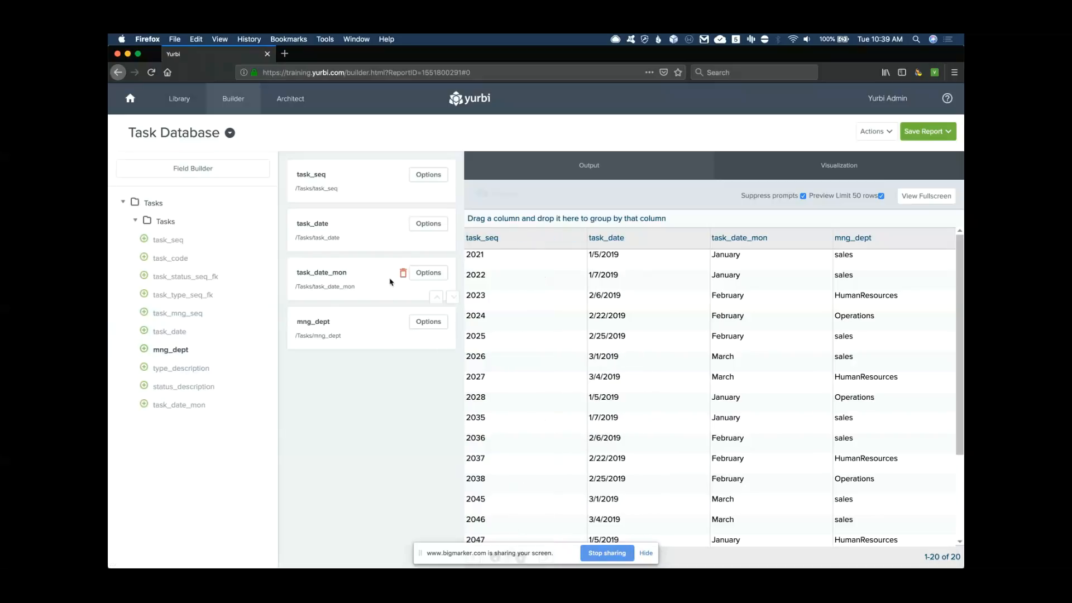
click(430, 175)
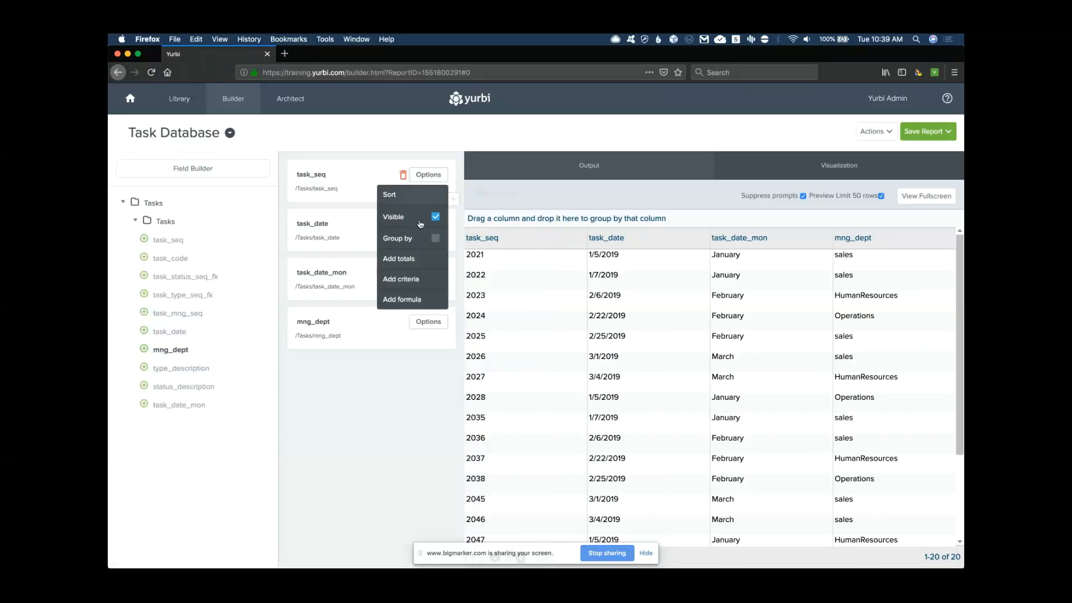
Make task_seq a COUNT measure and hide task_date from the output
click(413, 299)
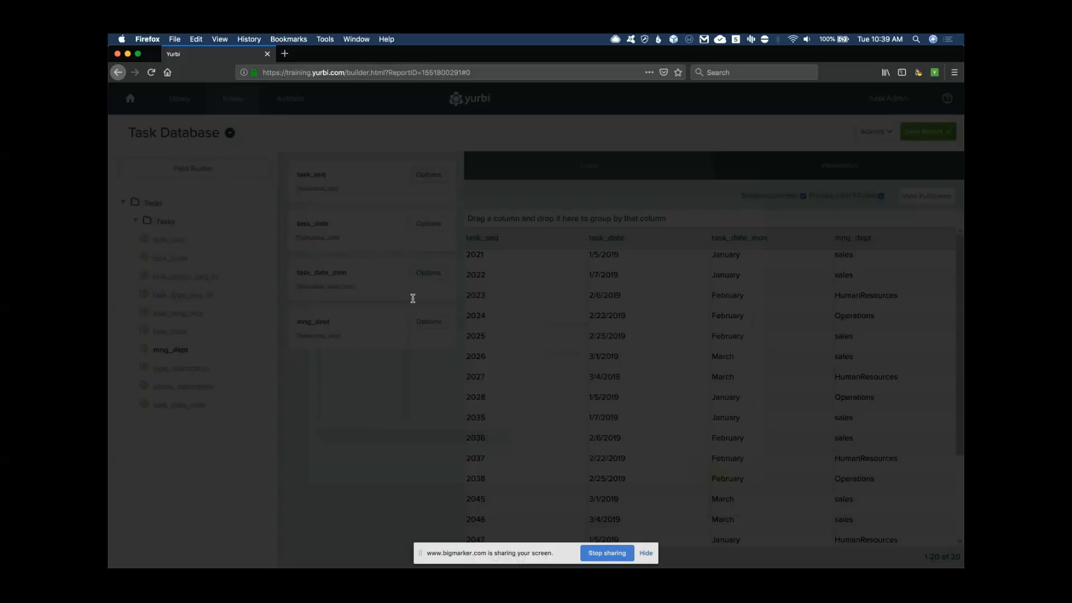
click(372, 337)
click(430, 347)
click(358, 437)
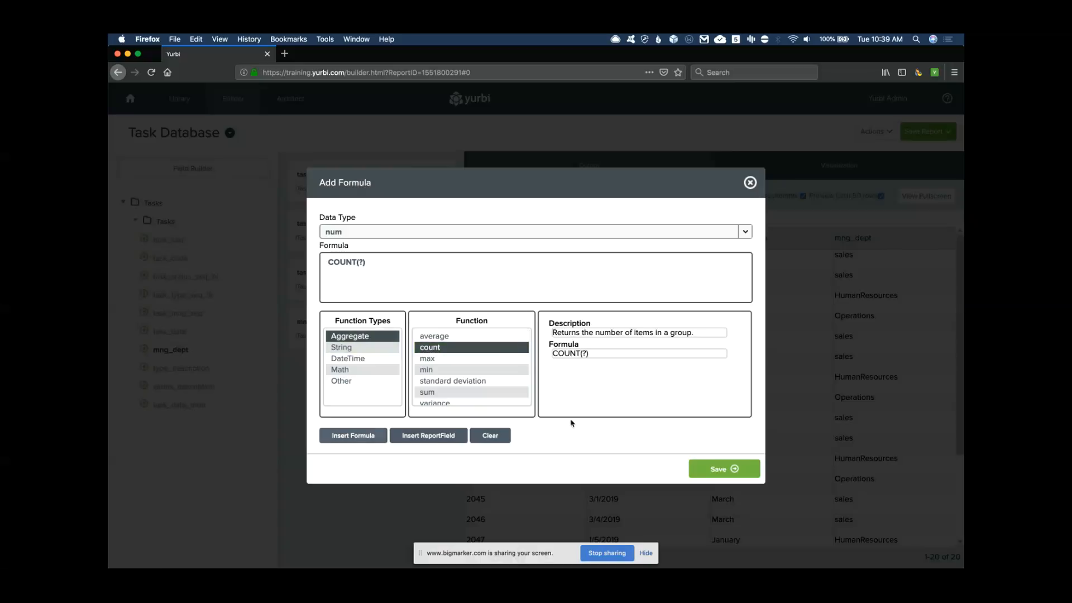
click(721, 469)
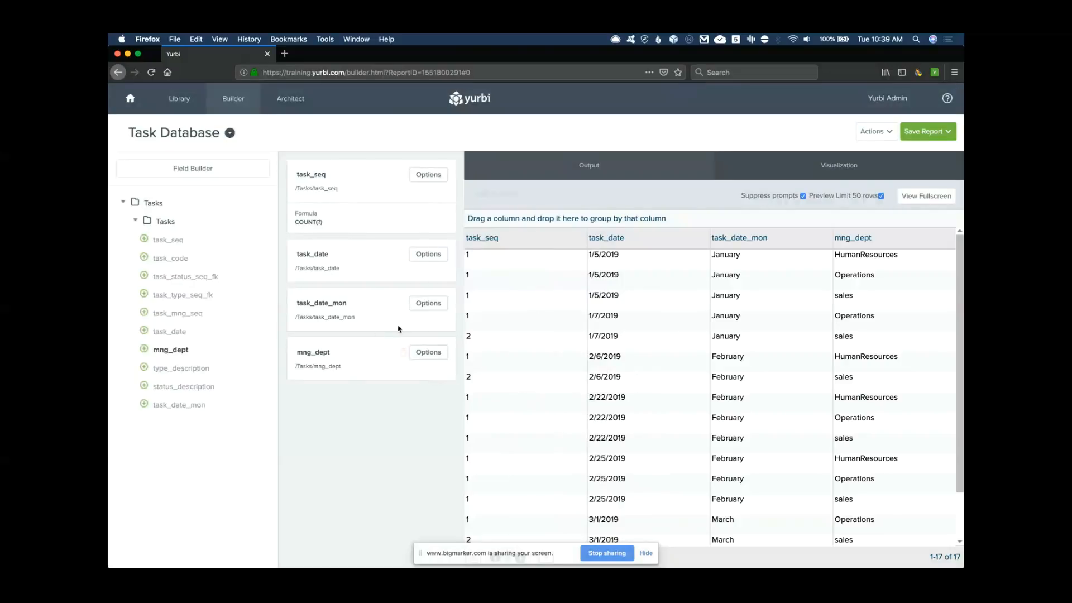
click(435, 256)
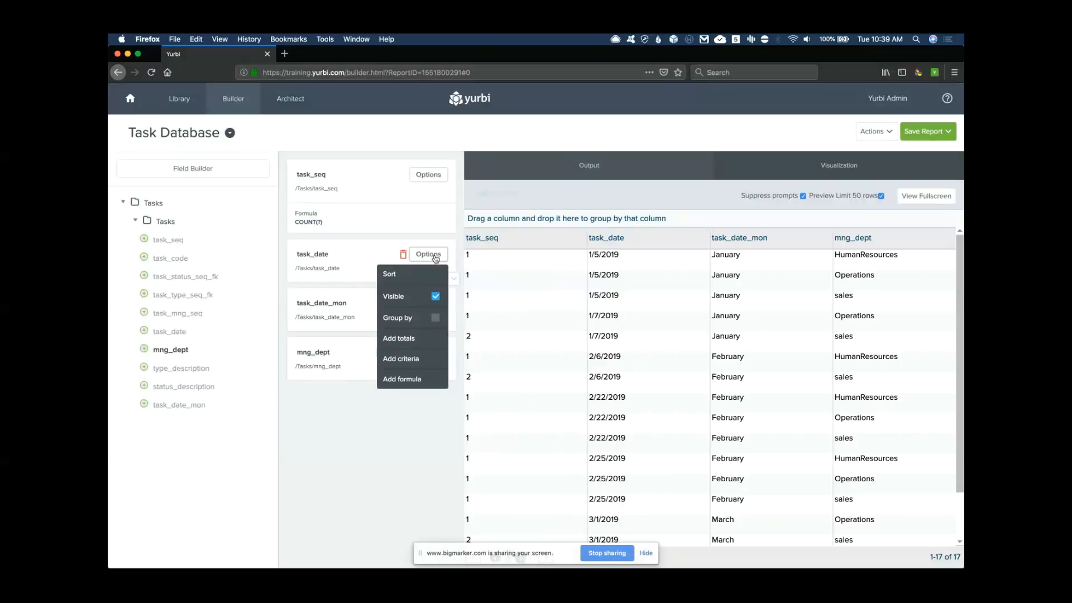
click(435, 297)
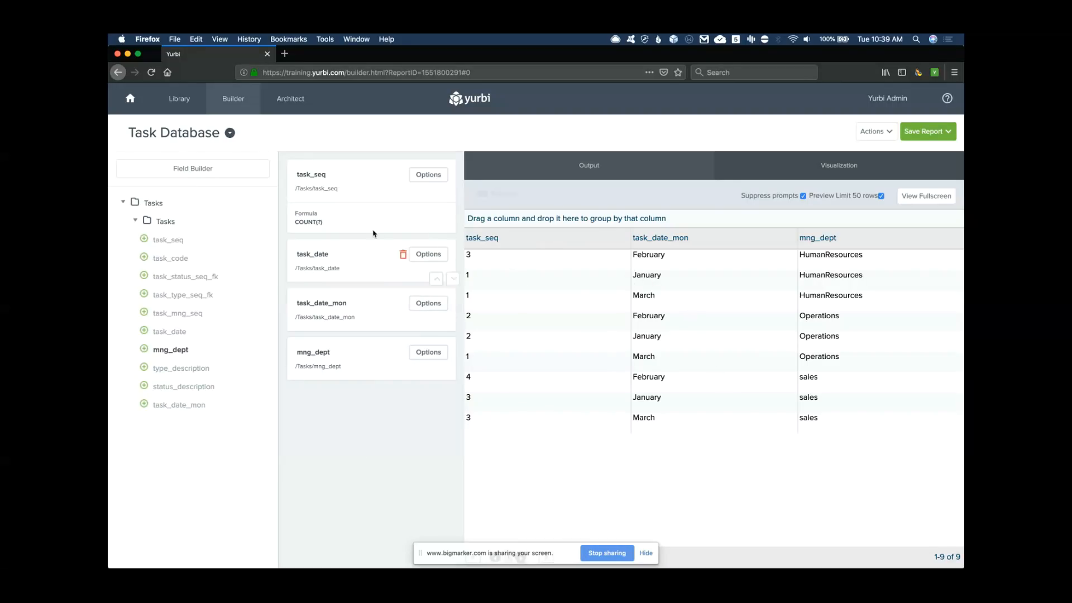
Relabel the task_seq column as '# of Tasks'
double_click(317, 174)
text(# o)
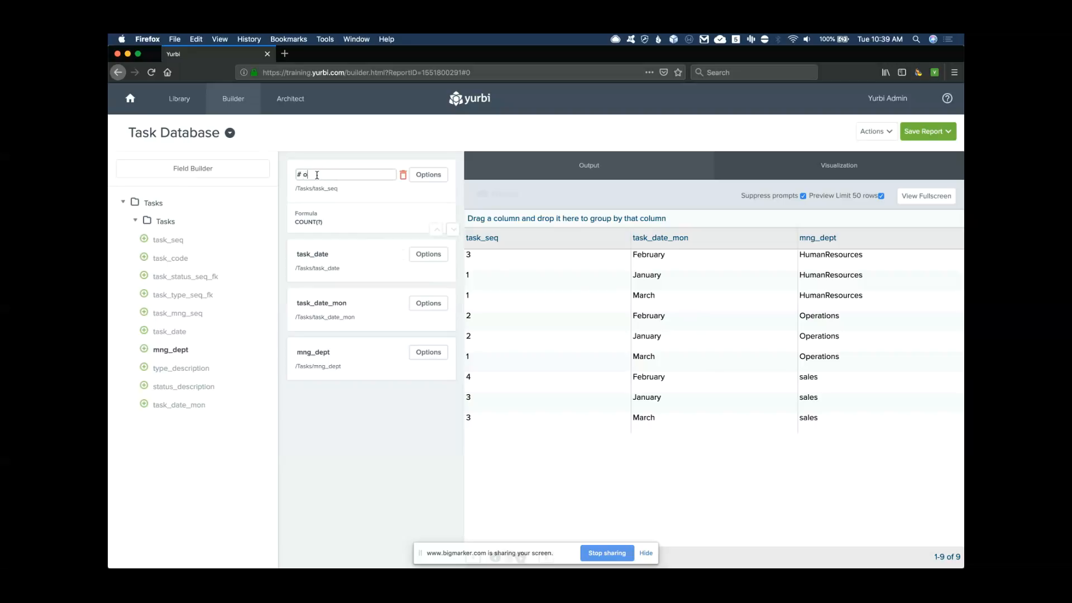
text(f Tasks)
key(Return)
Pivot the output with task_date_mon columns, mng_dept rows and # of Tasks values
click(590, 166)
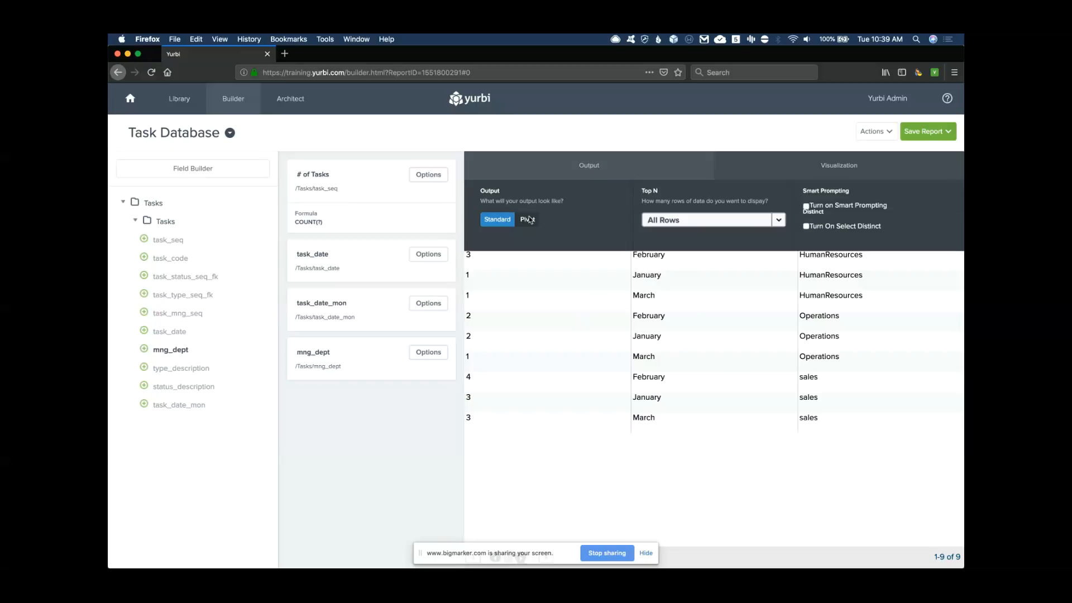
click(527, 220)
click(491, 265)
click(393, 325)
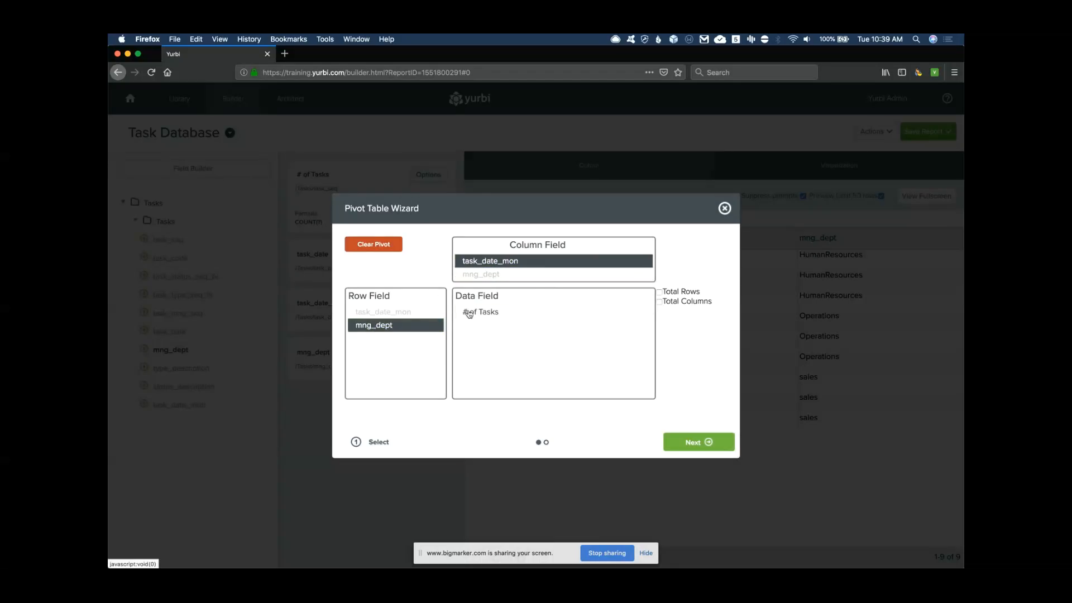
click(536, 312)
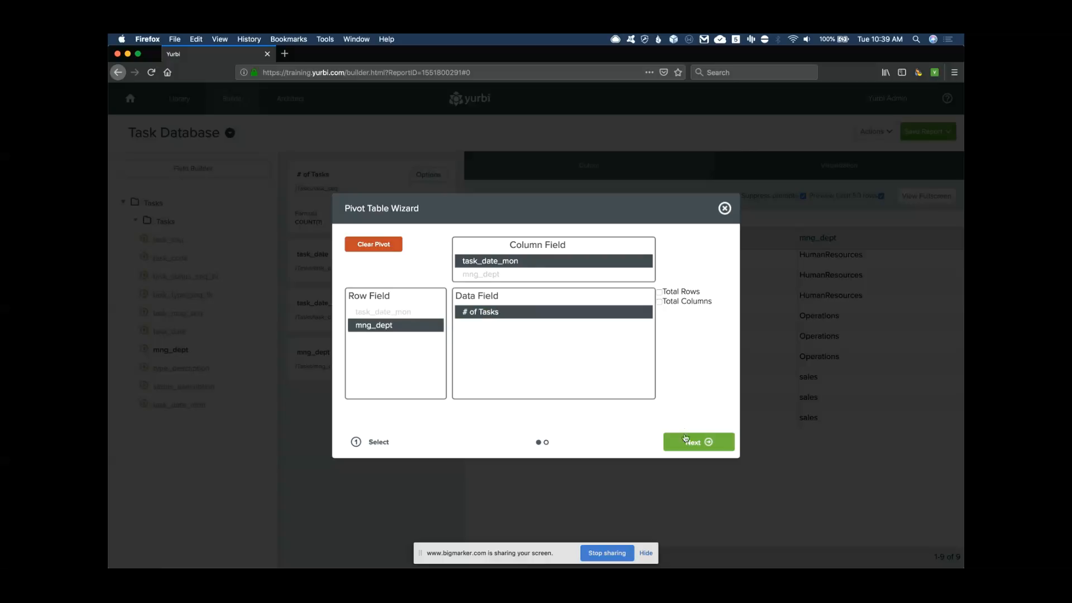
click(687, 439)
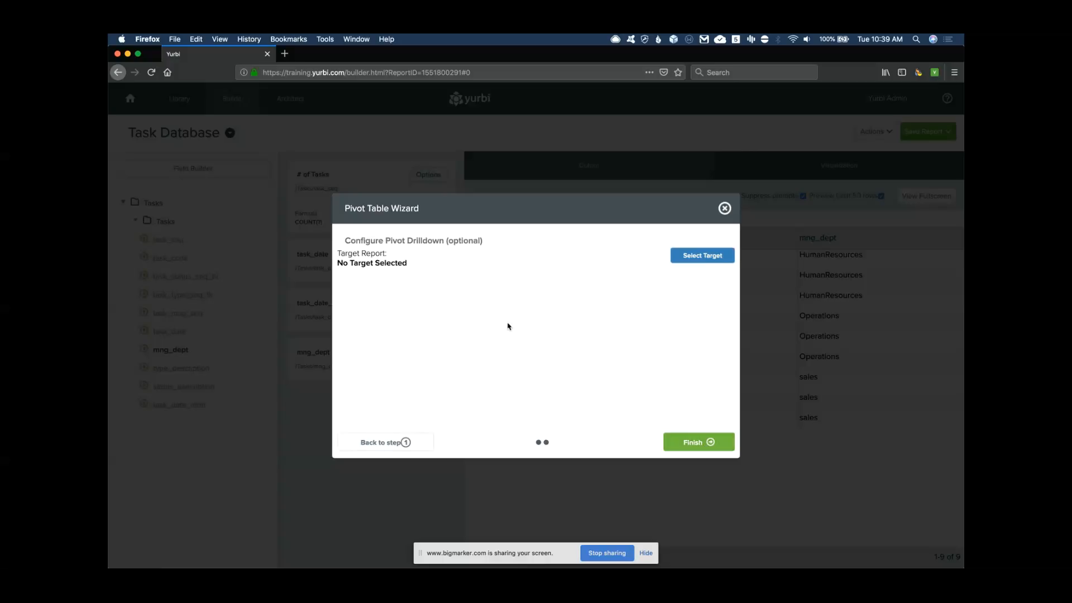
click(706, 442)
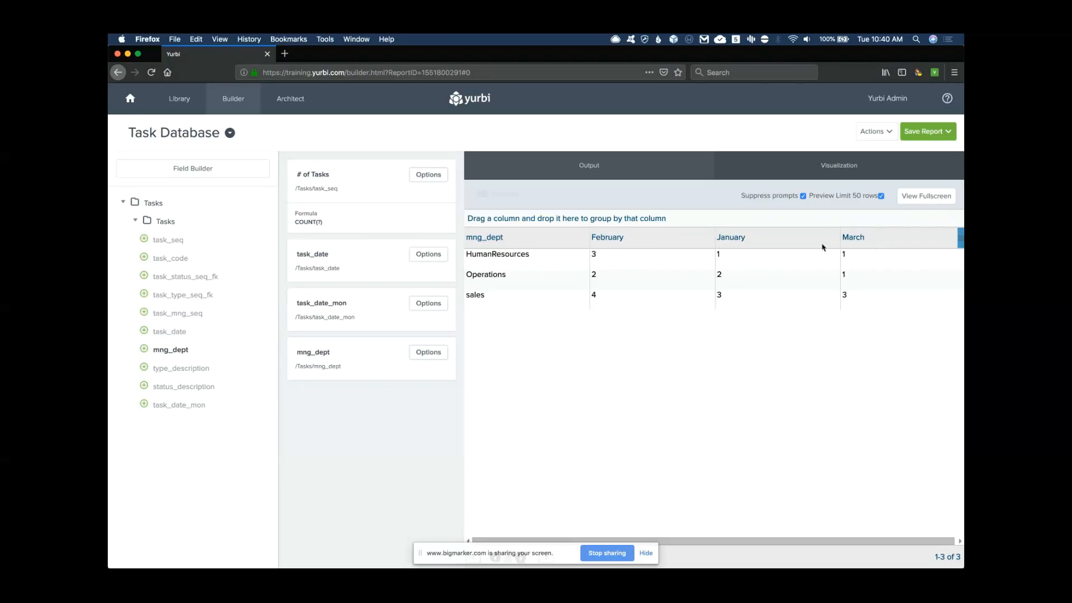
Sort task_date ascending so the month columns run January, February, March
click(430, 254)
click(388, 295)
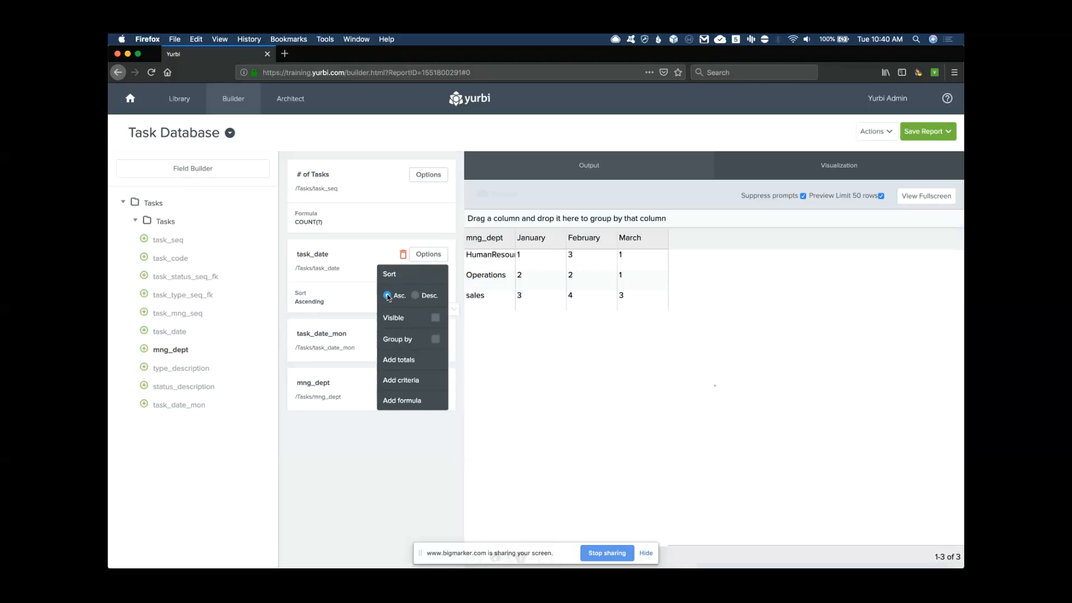
click(428, 257)
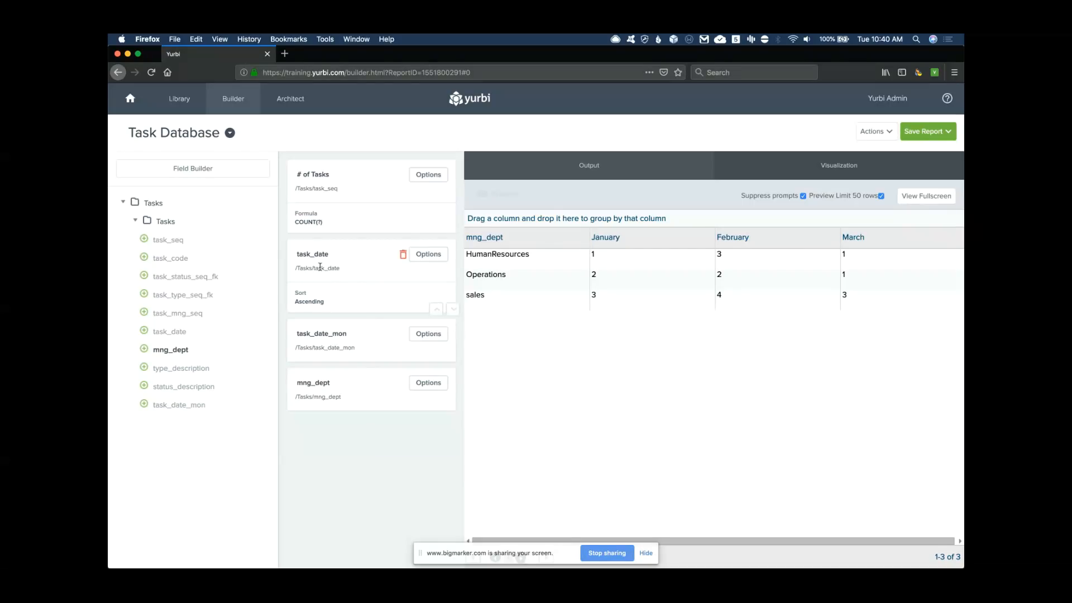
click(427, 256)
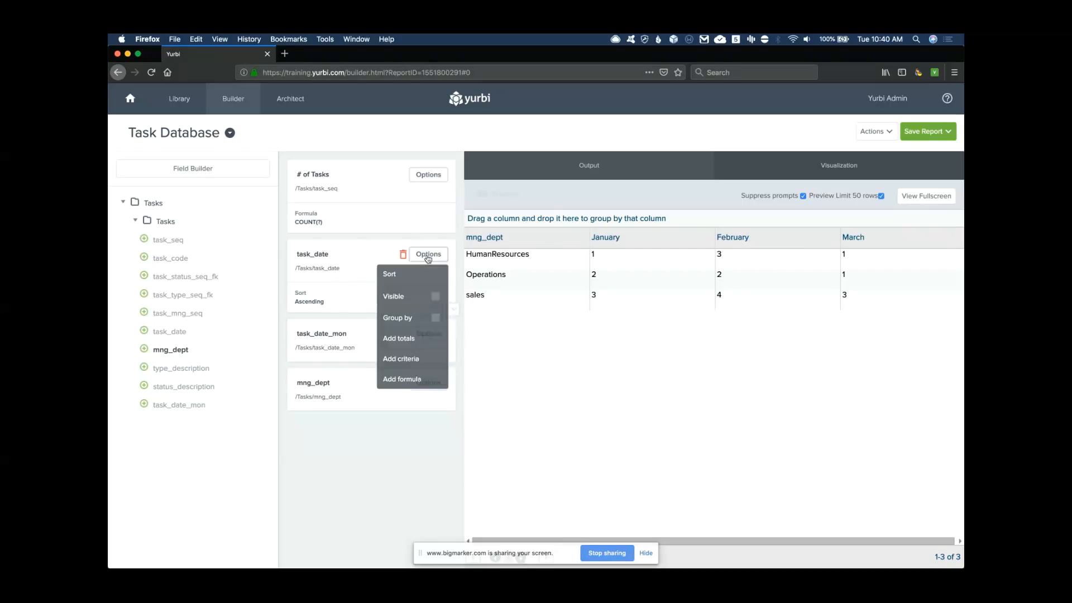
click(428, 254)
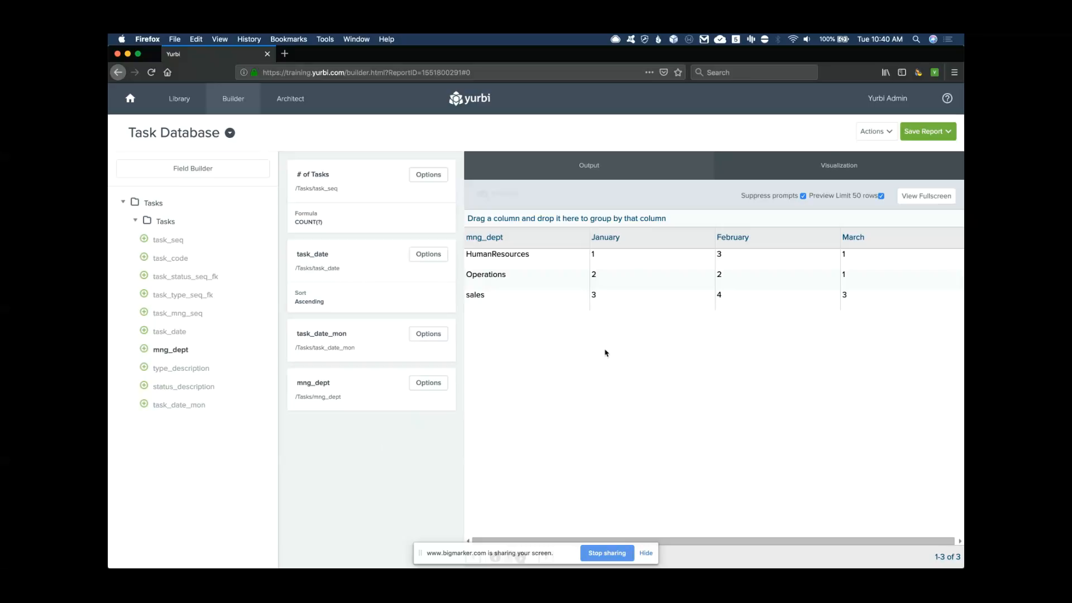
Set Target Report as the pivot's drilldown target
click(601, 169)
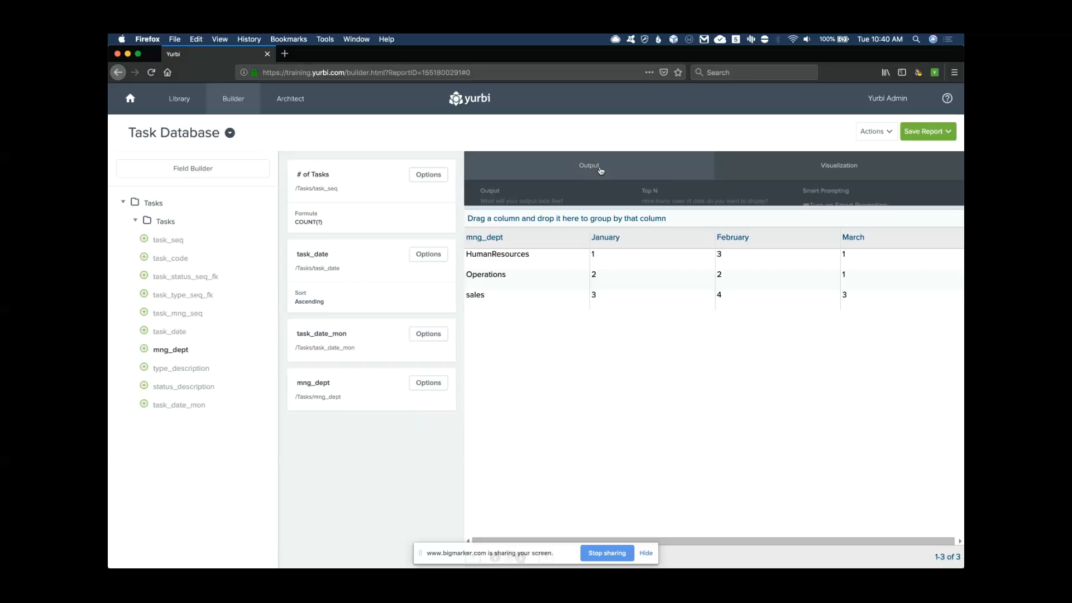
click(526, 223)
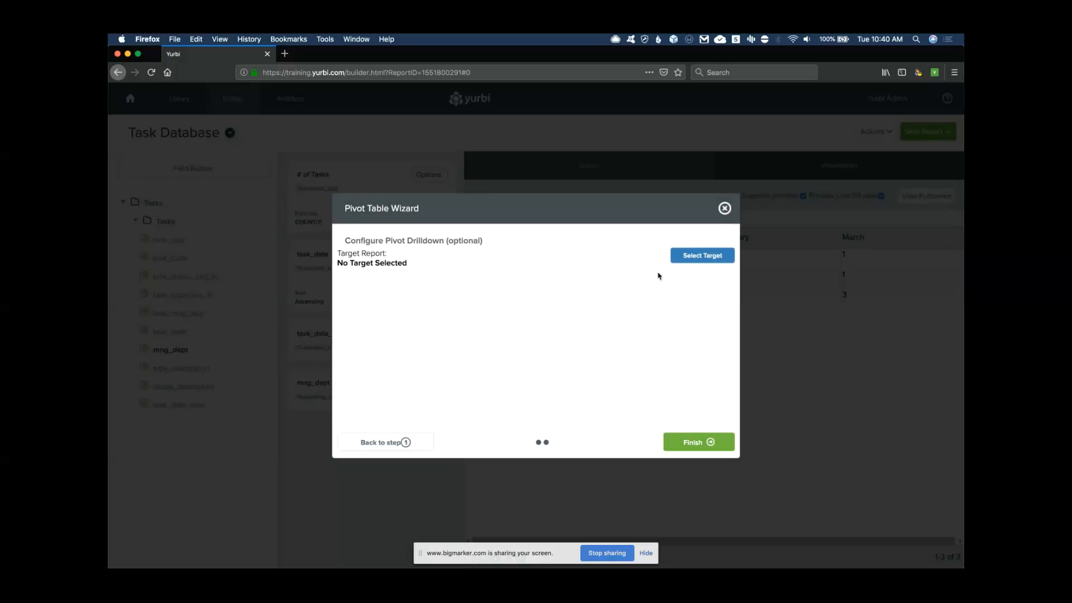
click(704, 256)
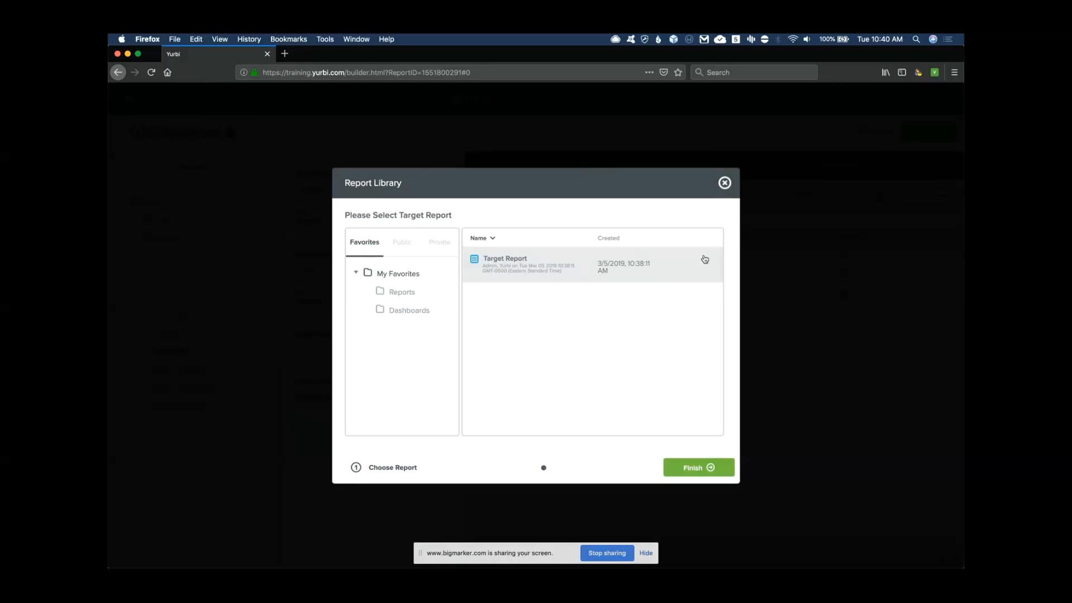
click(524, 272)
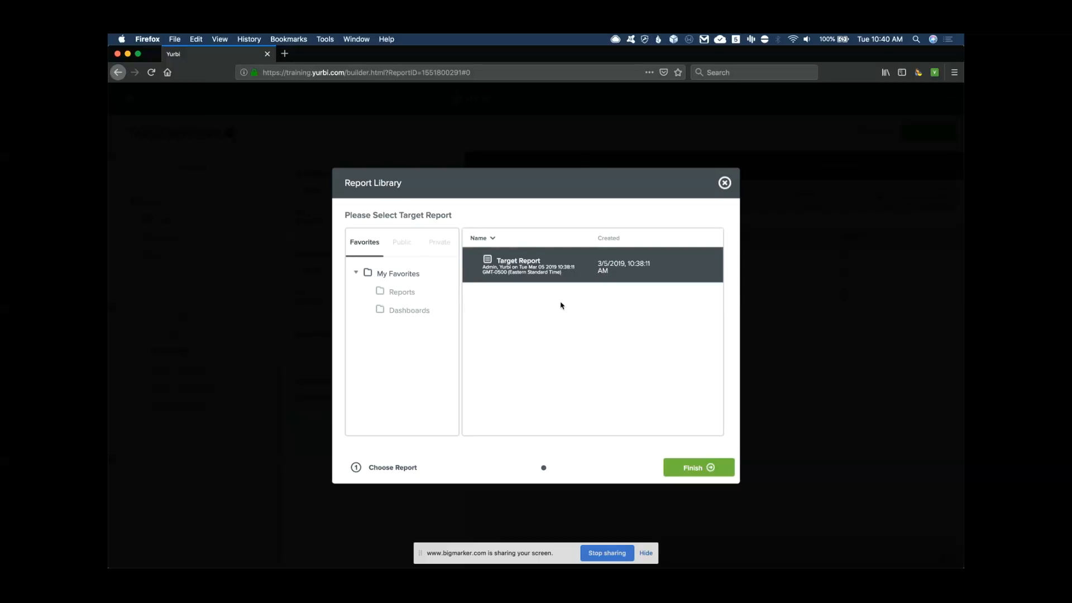
click(694, 469)
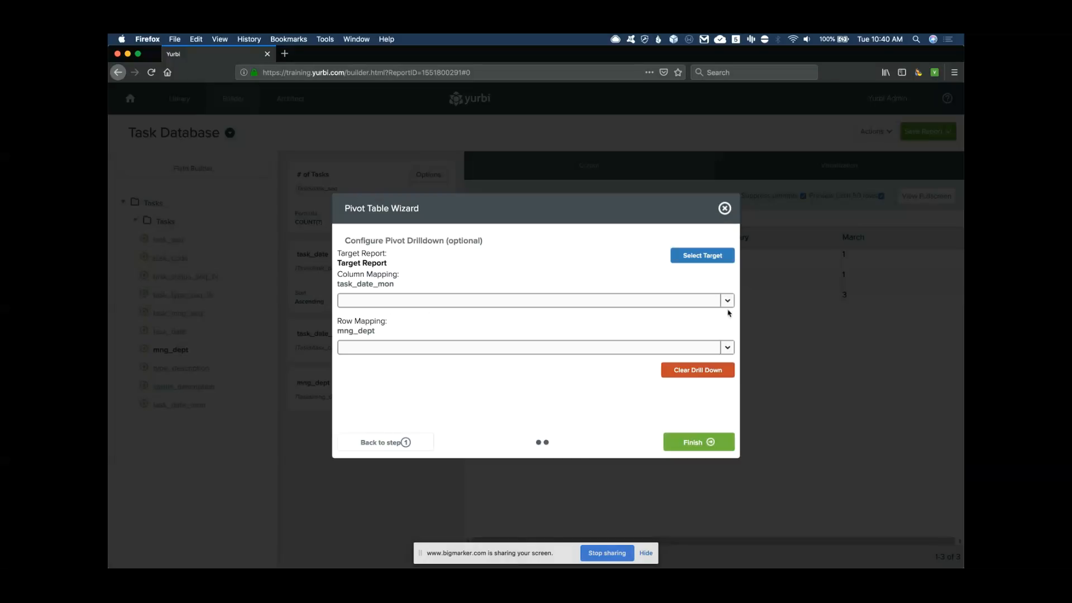
Map drilldown columns to task_date_mon and rows to mng_dept, then save
click(727, 302)
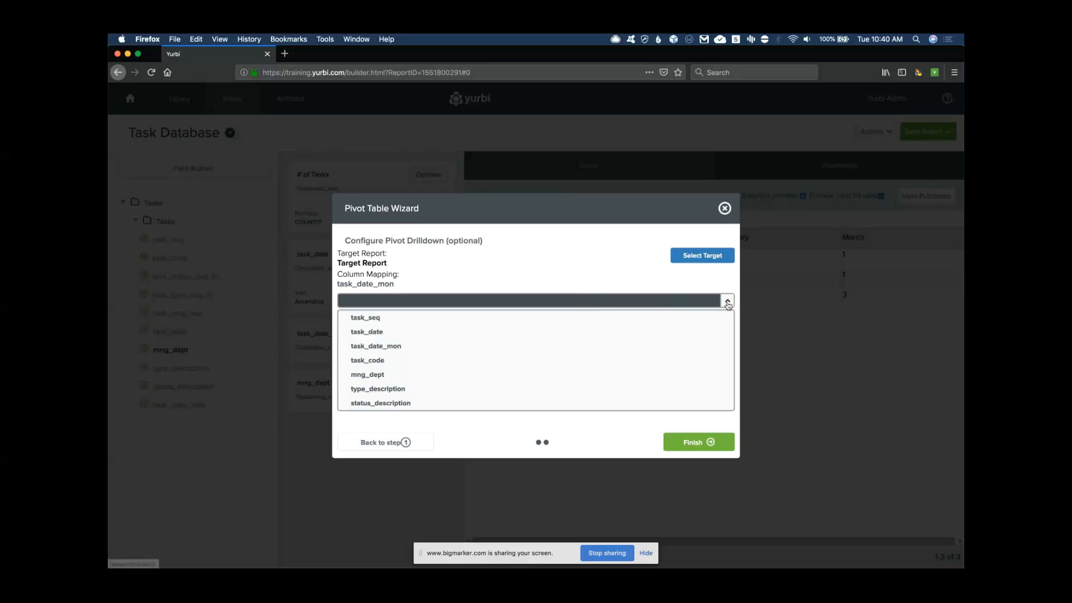
click(728, 302)
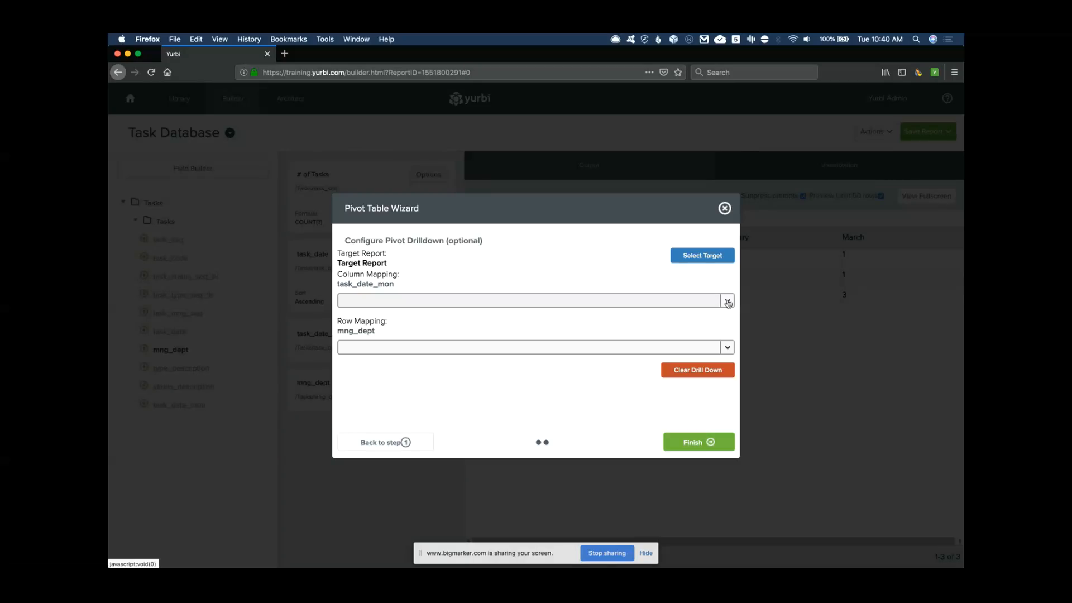
click(728, 302)
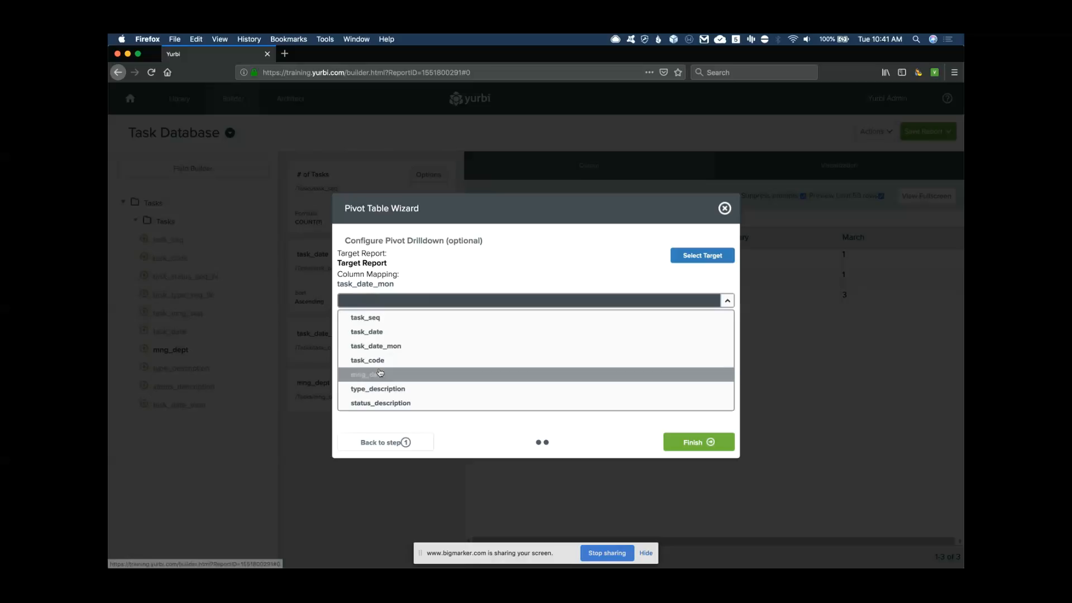
click(374, 346)
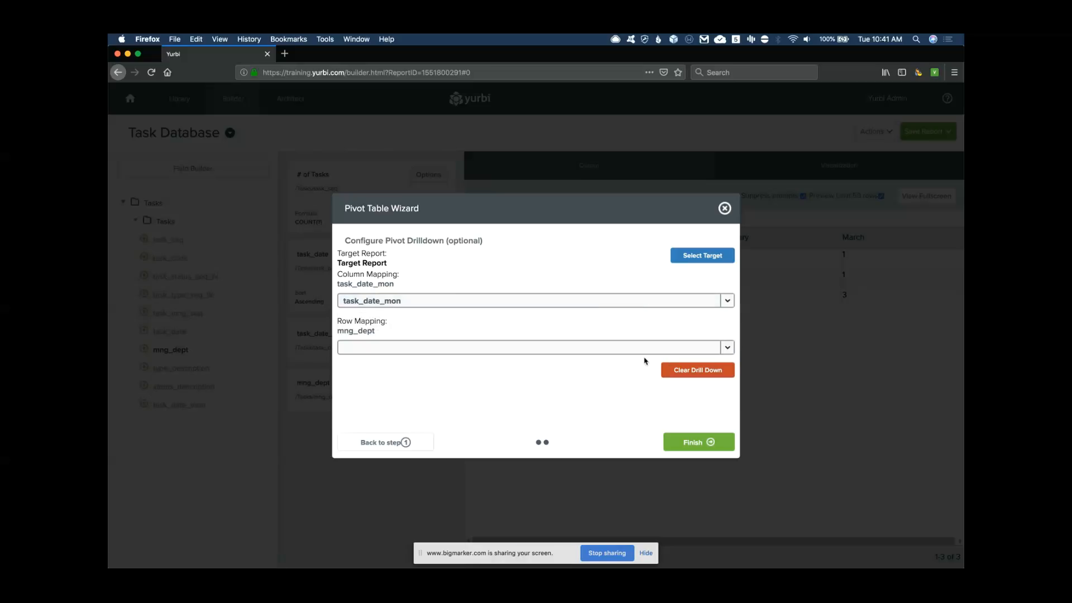
click(728, 347)
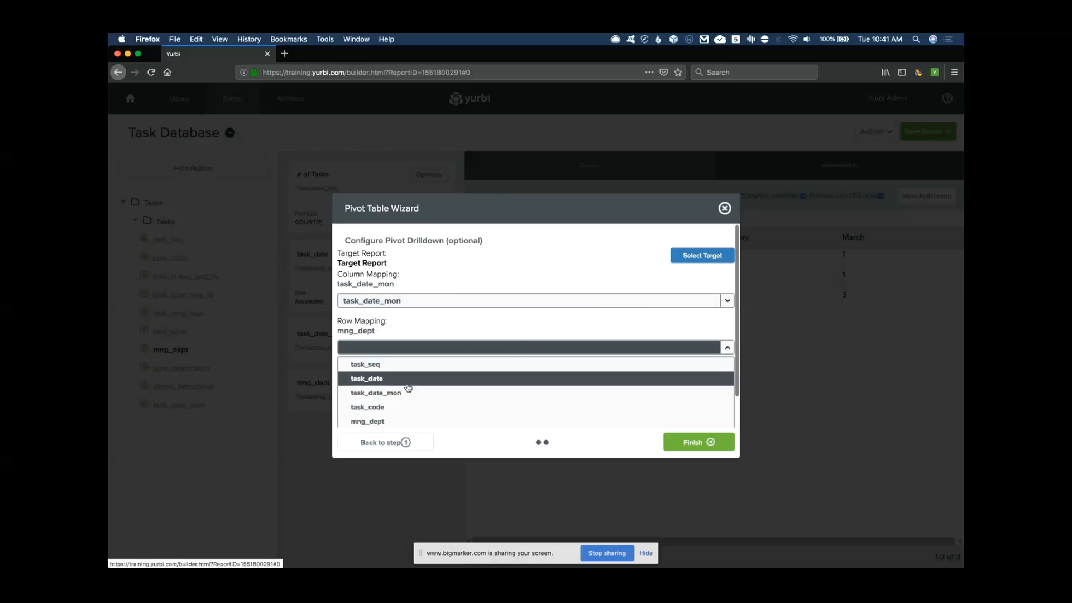
scroll(401, 388, down, 2)
click(372, 394)
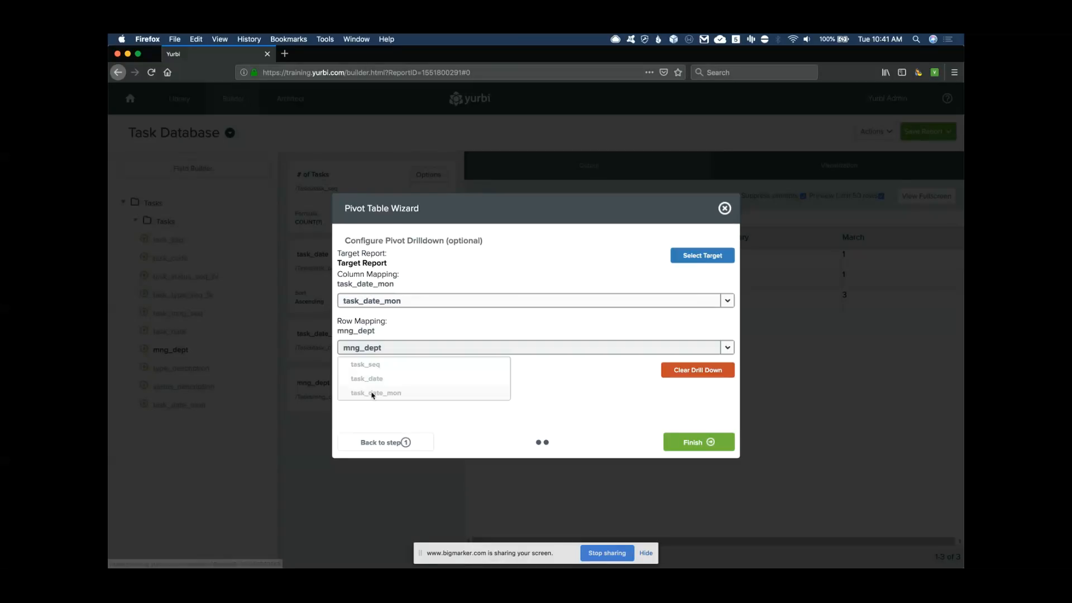
click(698, 443)
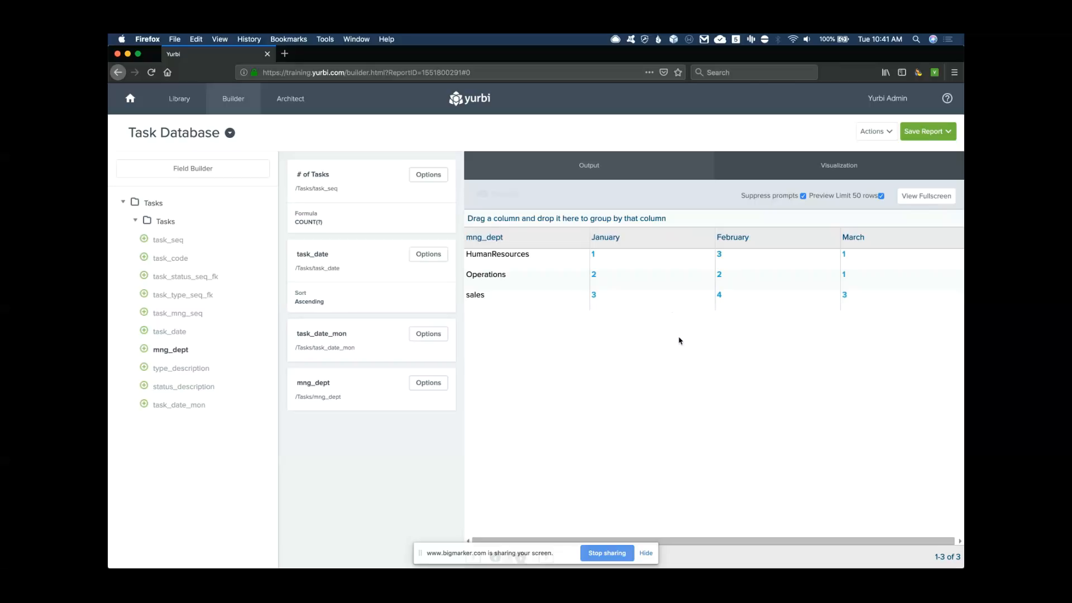
Choose a line chart as the report visualization
click(836, 163)
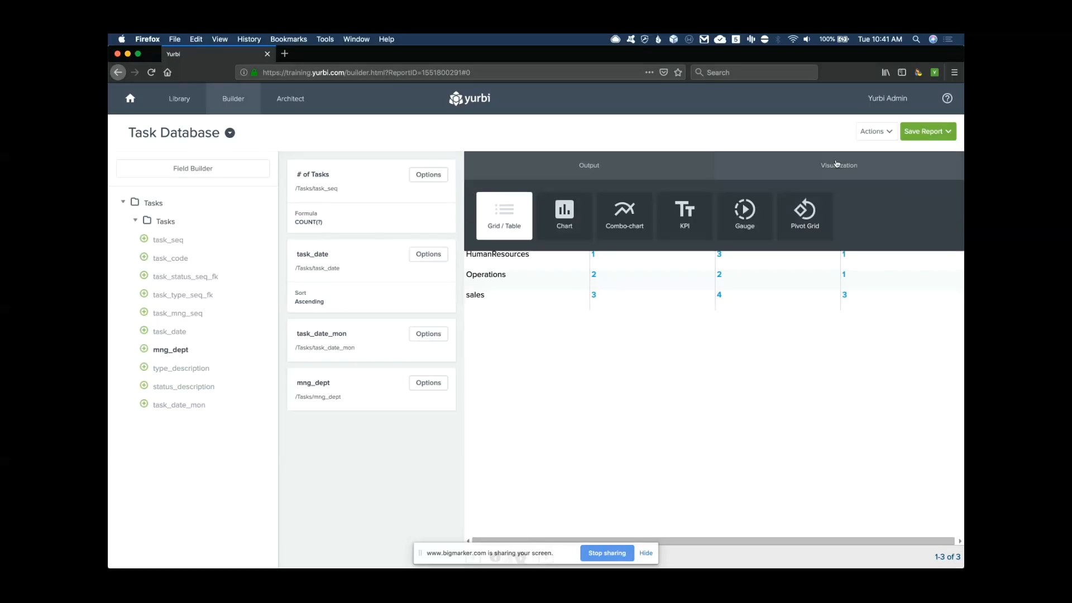
click(564, 221)
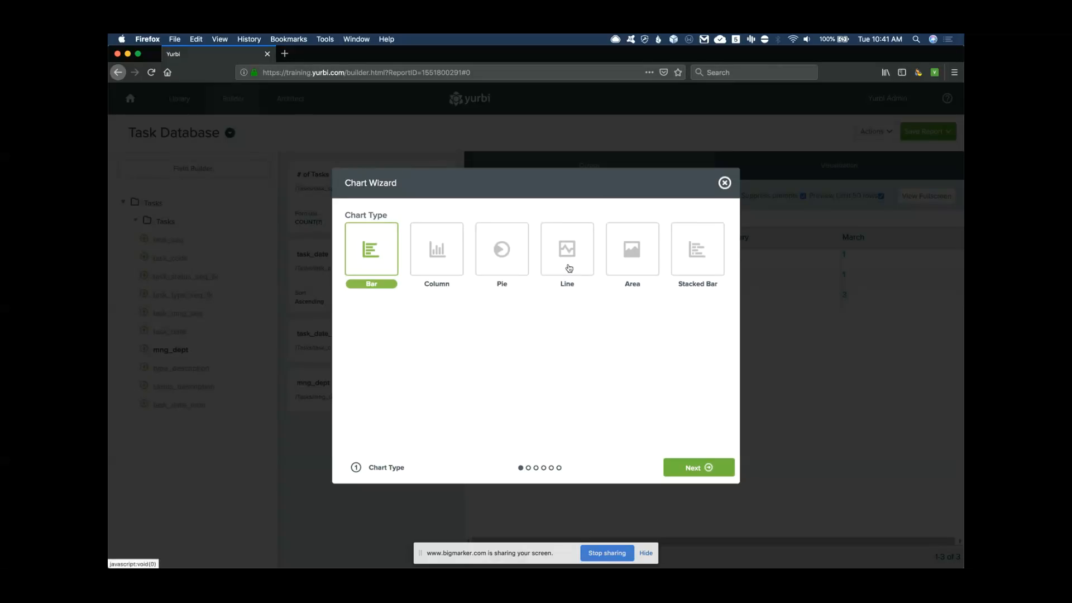
click(568, 249)
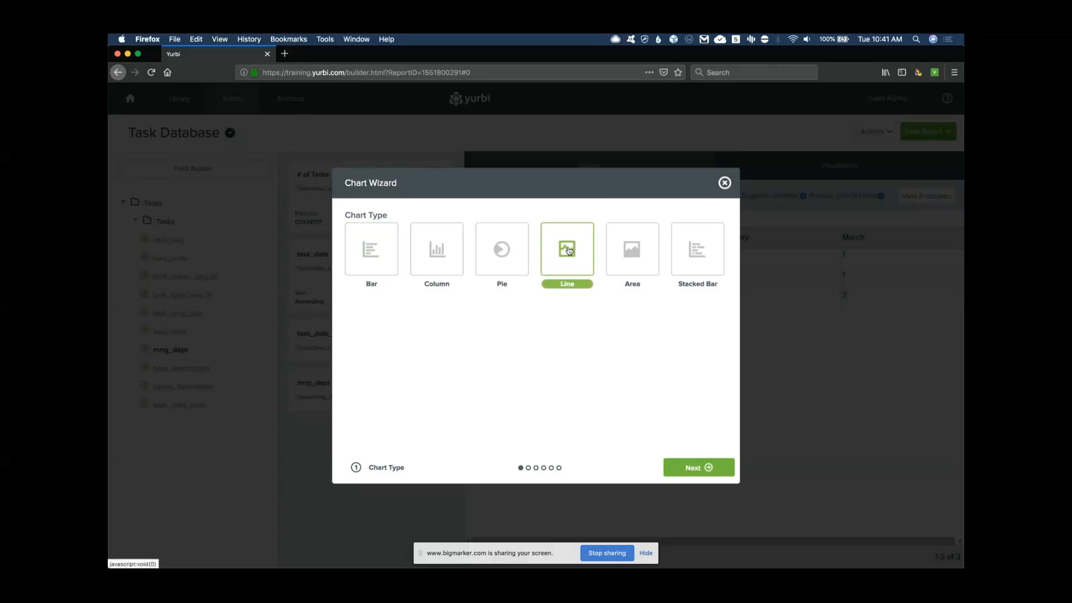
click(698, 467)
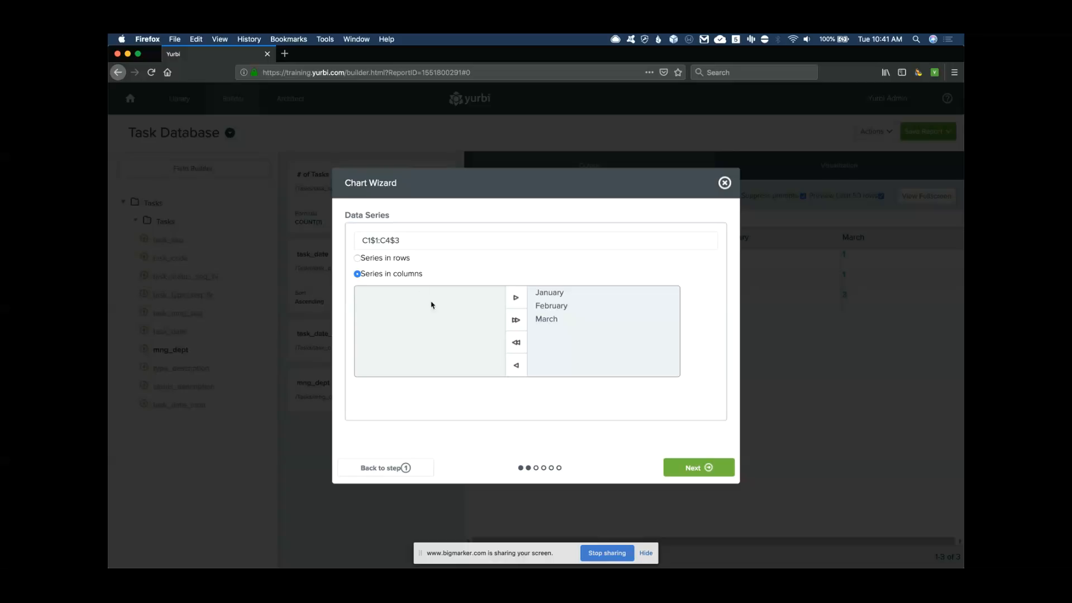
Select the January series and title the chart '# of Tasks By Month'
click(543, 298)
click(704, 468)
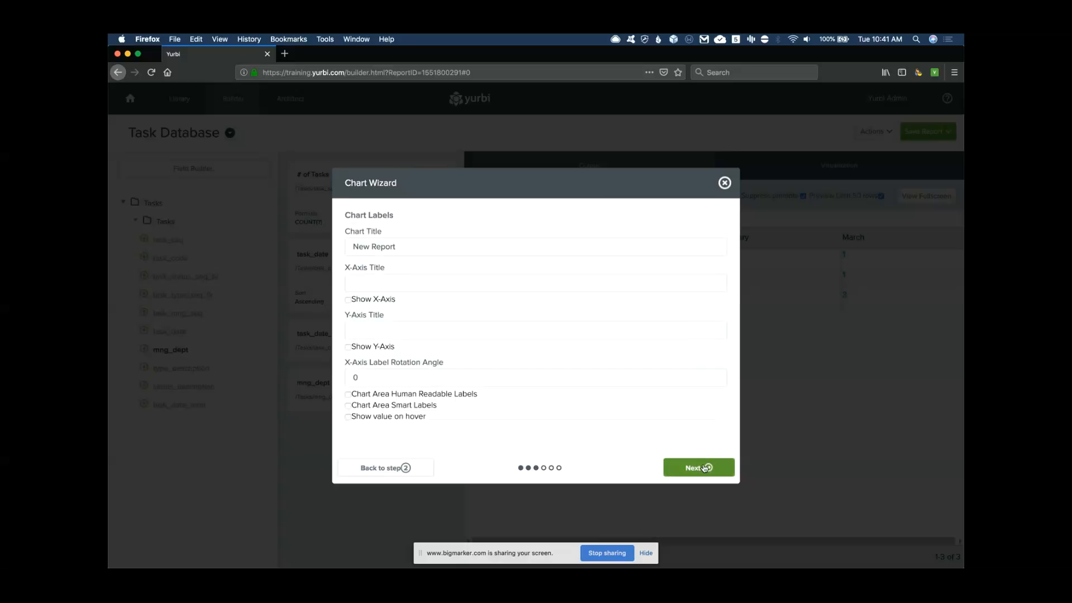
triple_click(388, 249)
text(#)
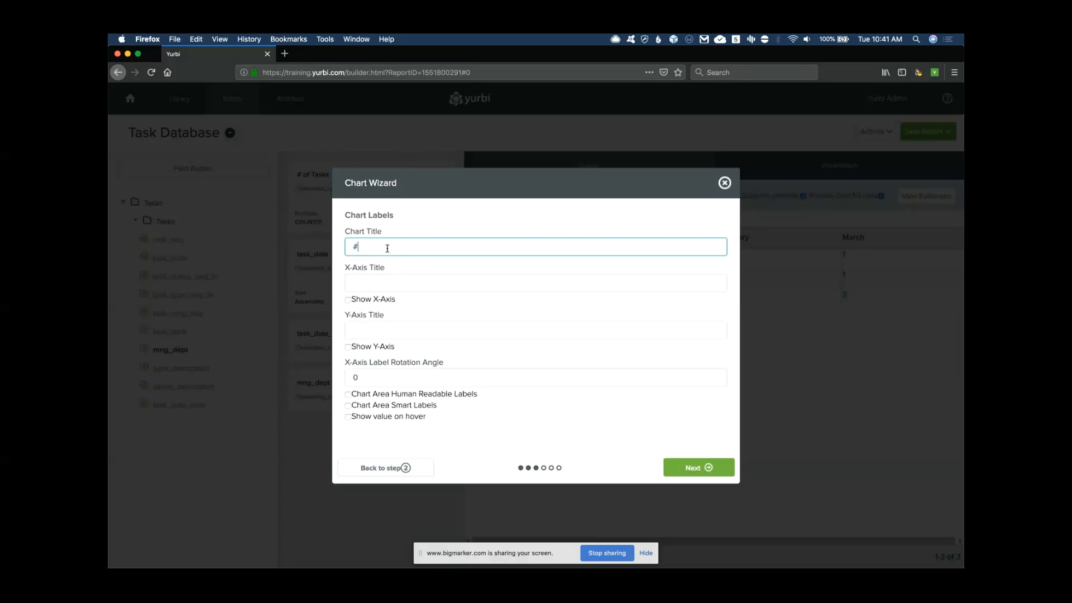
text( of Tasks By Manag)
double_click(410, 247)
text(Mont)
key(BackSpace)
key(BackSpace)
text(nth)
Show data values on hover and turn on the chart legend, then preview the chart
click(348, 416)
click(694, 467)
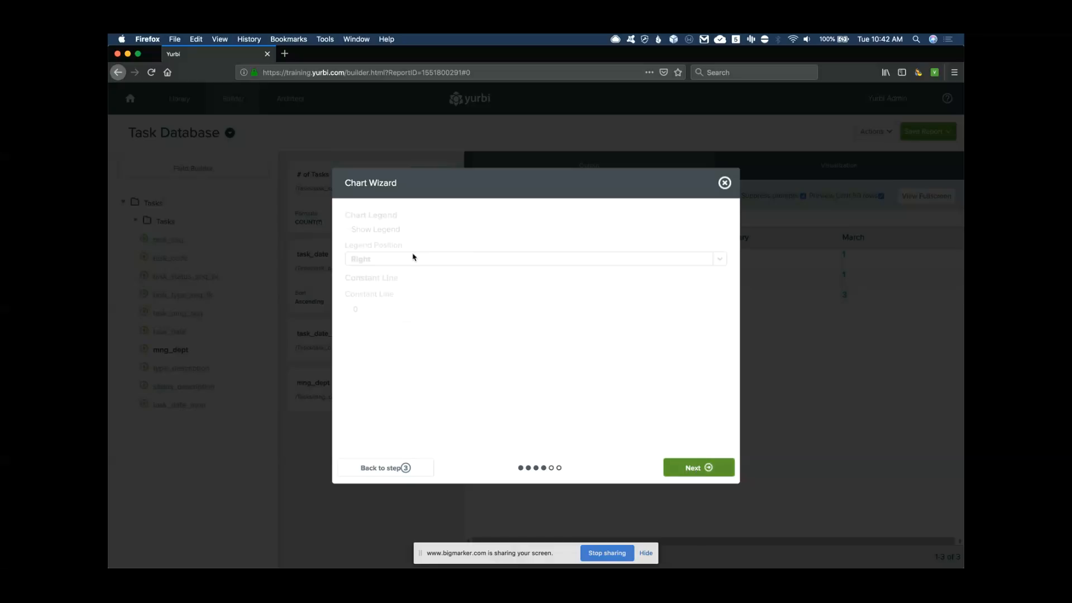
click(348, 230)
click(697, 469)
click(697, 467)
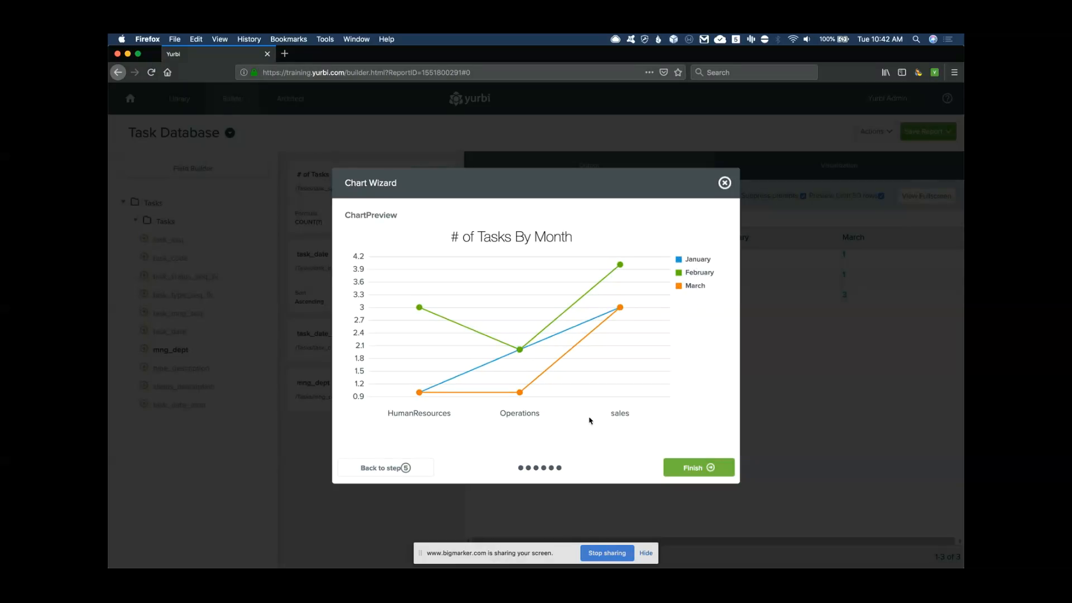
Step back from the preview to the Data Series settings
click(390, 470)
click(390, 470)
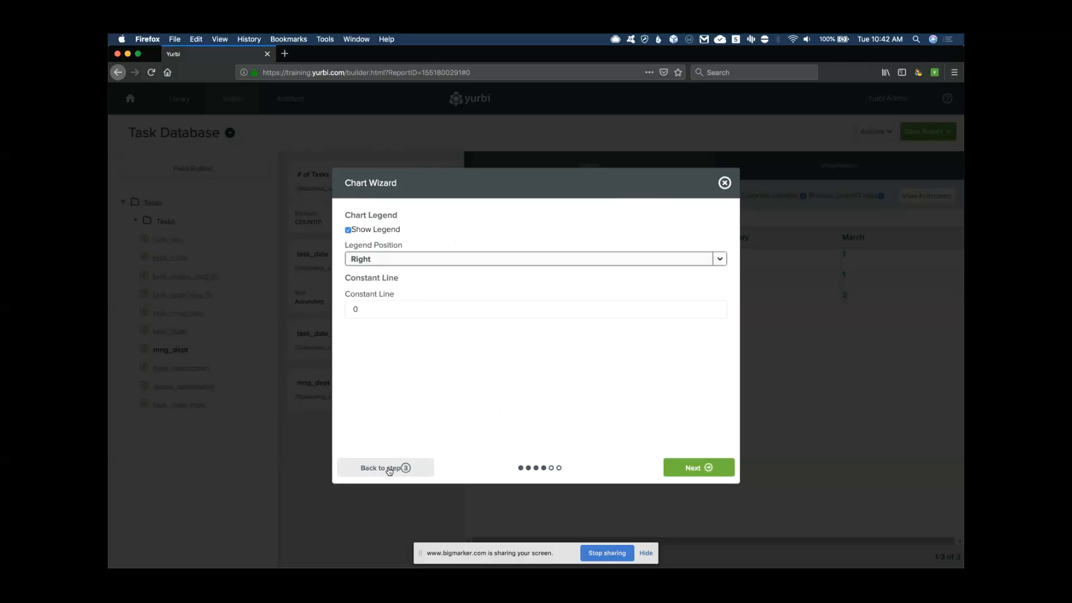
click(390, 469)
click(390, 469)
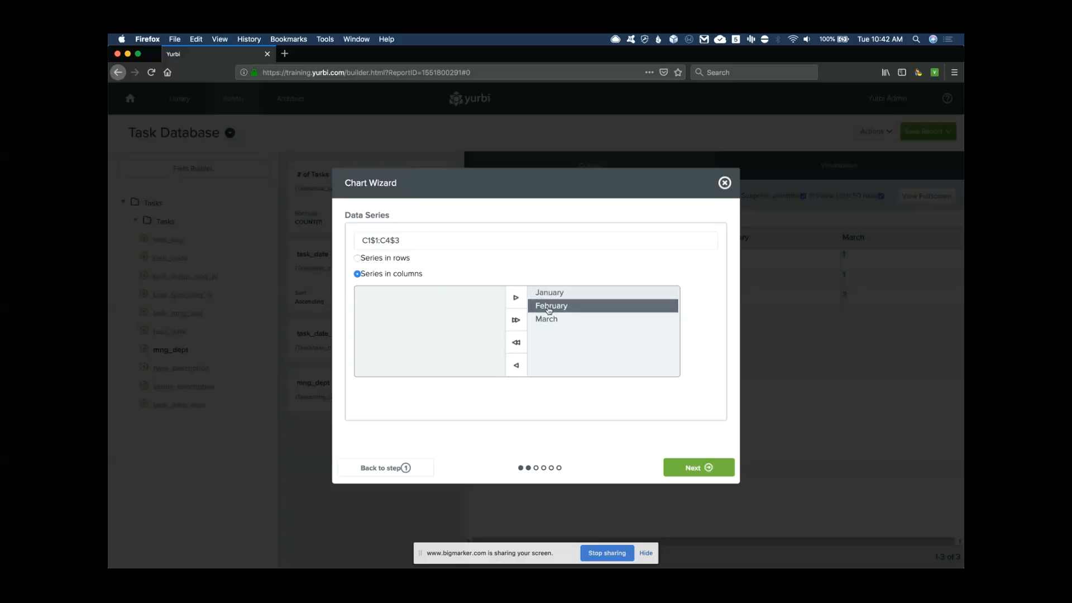
Use series in rows with range C1$1:C4$12 and finish the line chart
click(358, 259)
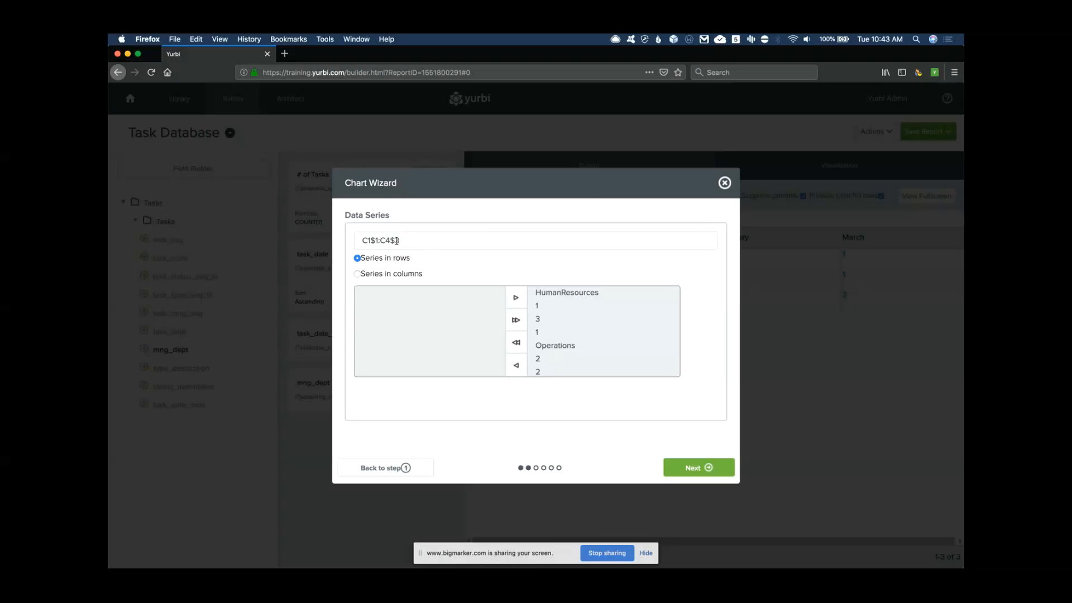
click(398, 240)
text(12)
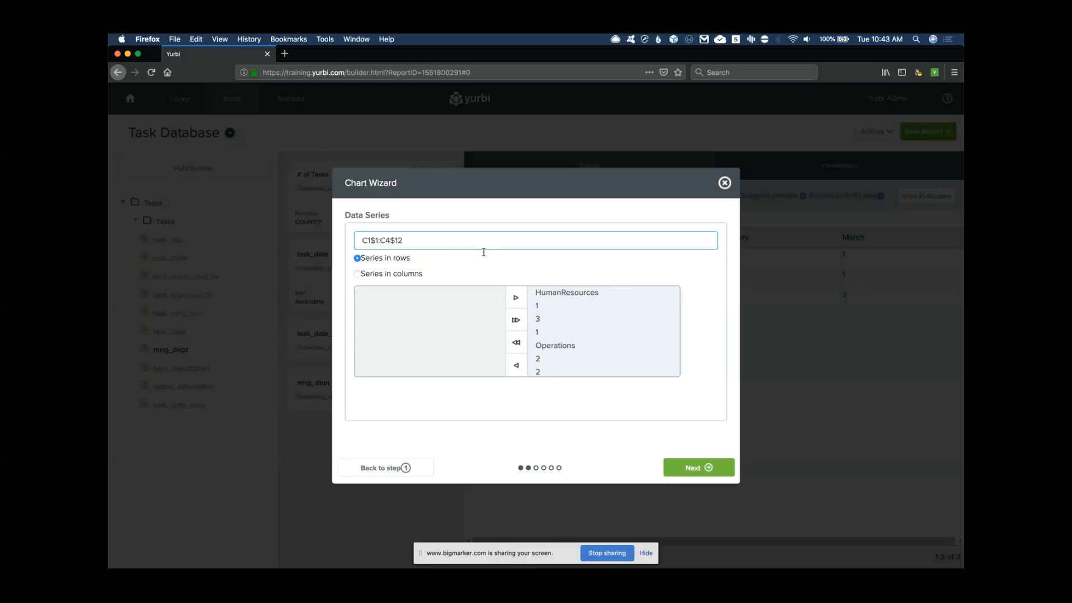
click(707, 470)
click(700, 471)
click(702, 469)
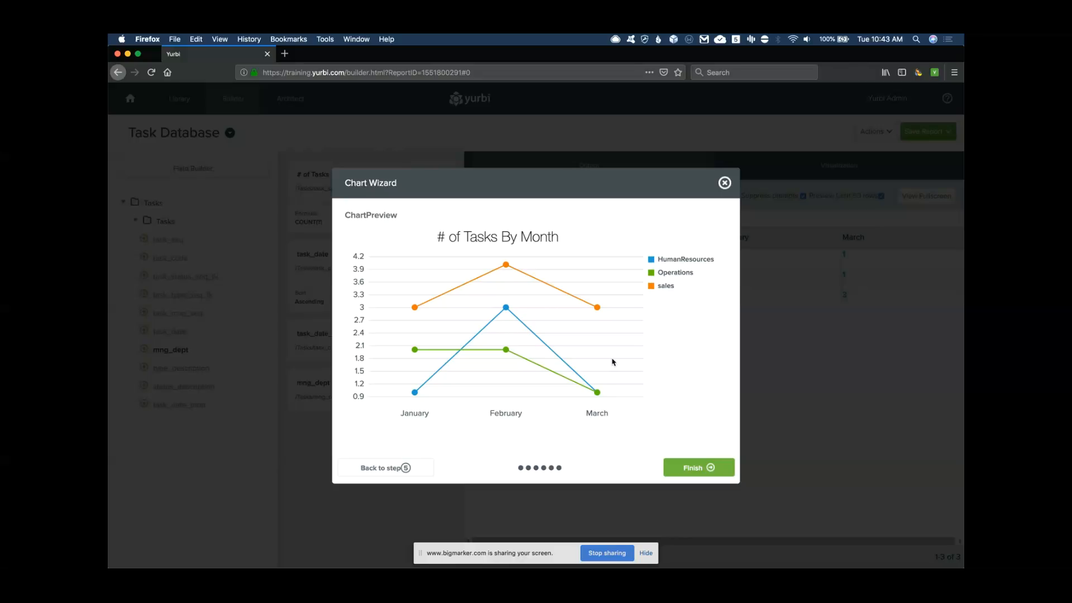
click(702, 468)
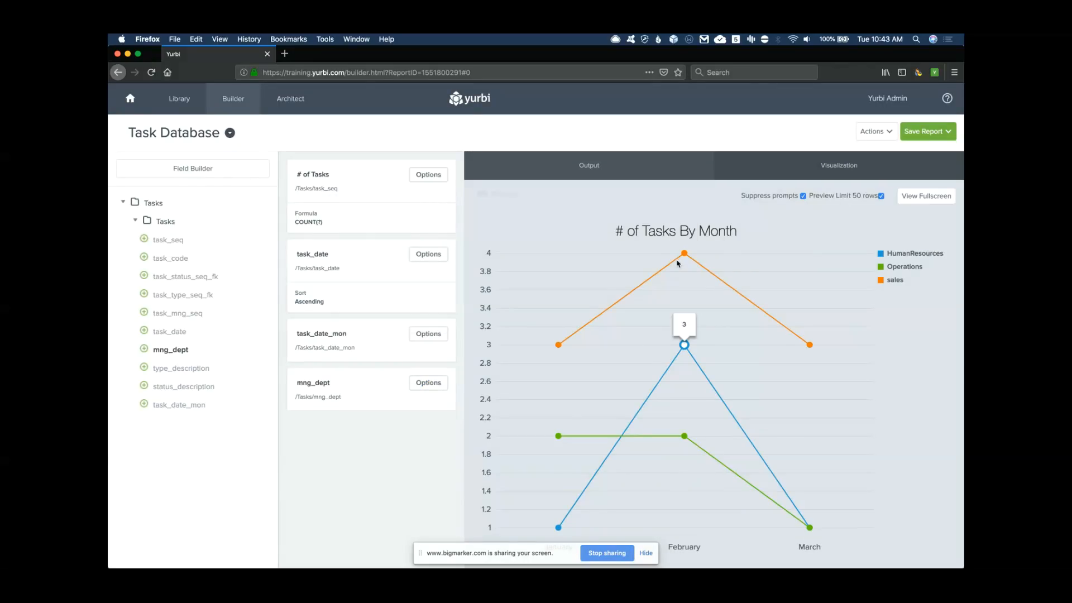
Save the report as 'Tasks By Manager By Month' in Webinar with AllUsers permission
click(684, 255)
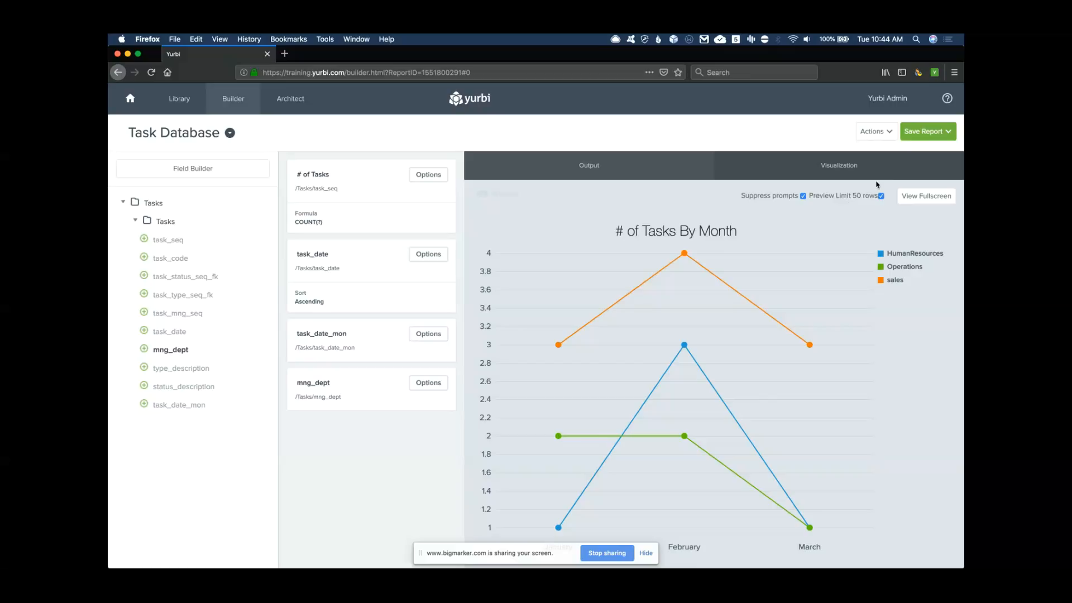
click(927, 136)
drag(413, 234, 350, 239)
text(Taws)
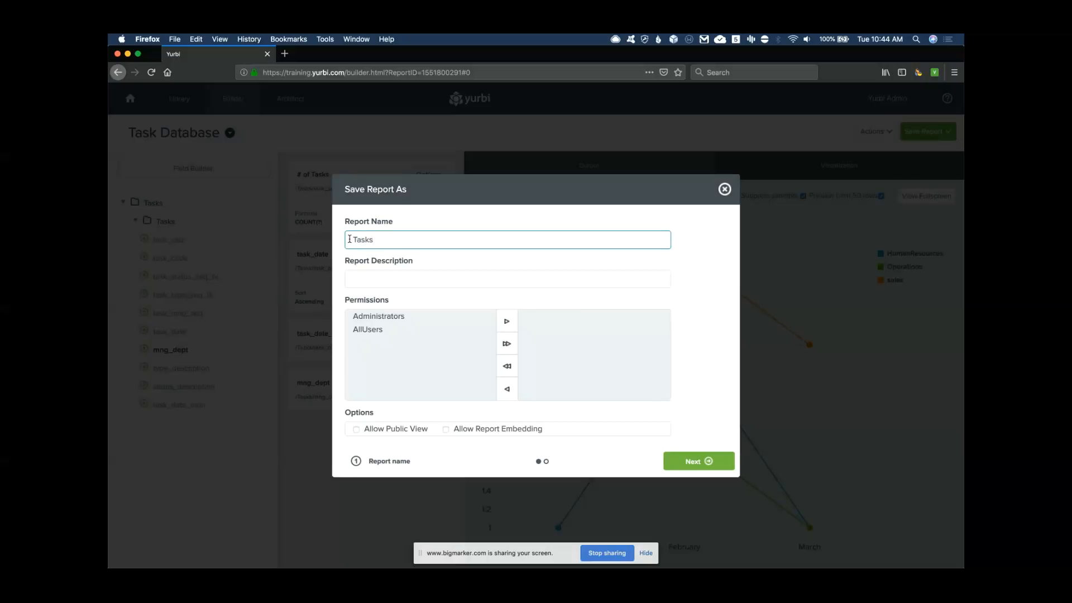
text(Manager By Month)
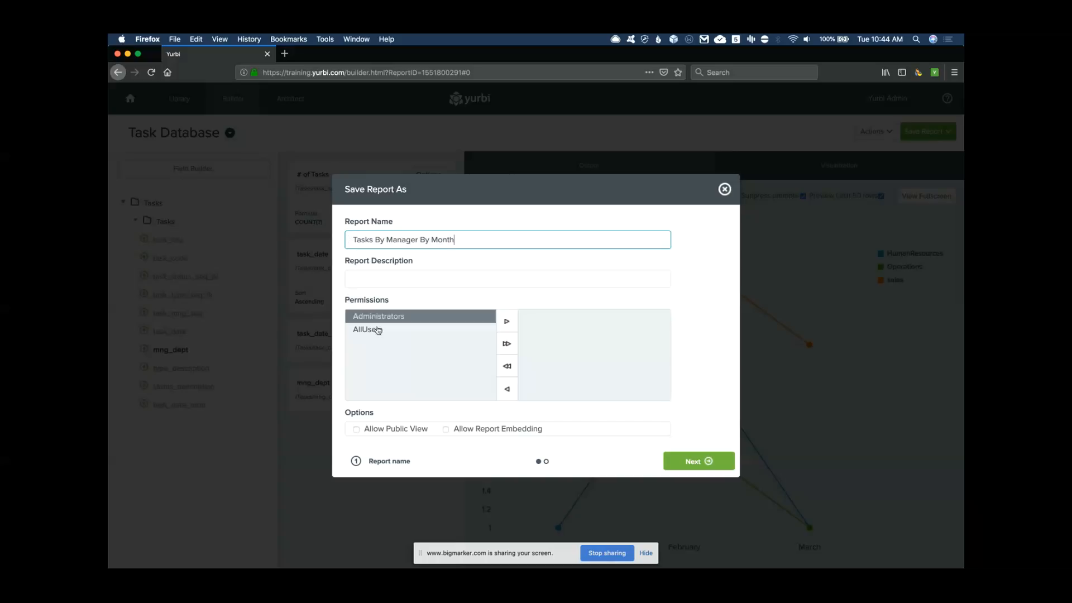
click(369, 329)
click(509, 324)
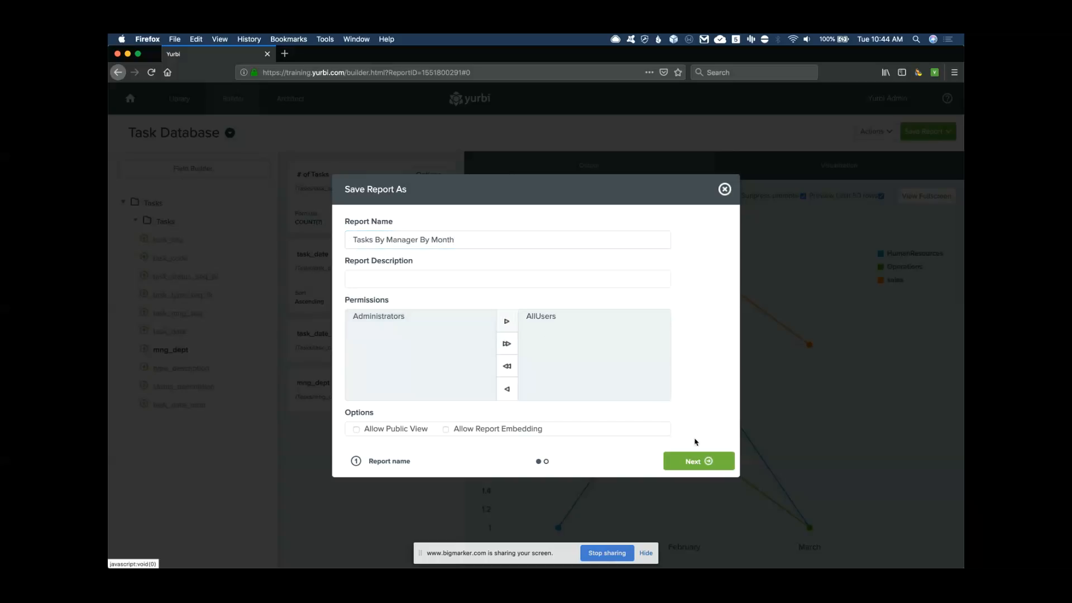
click(695, 461)
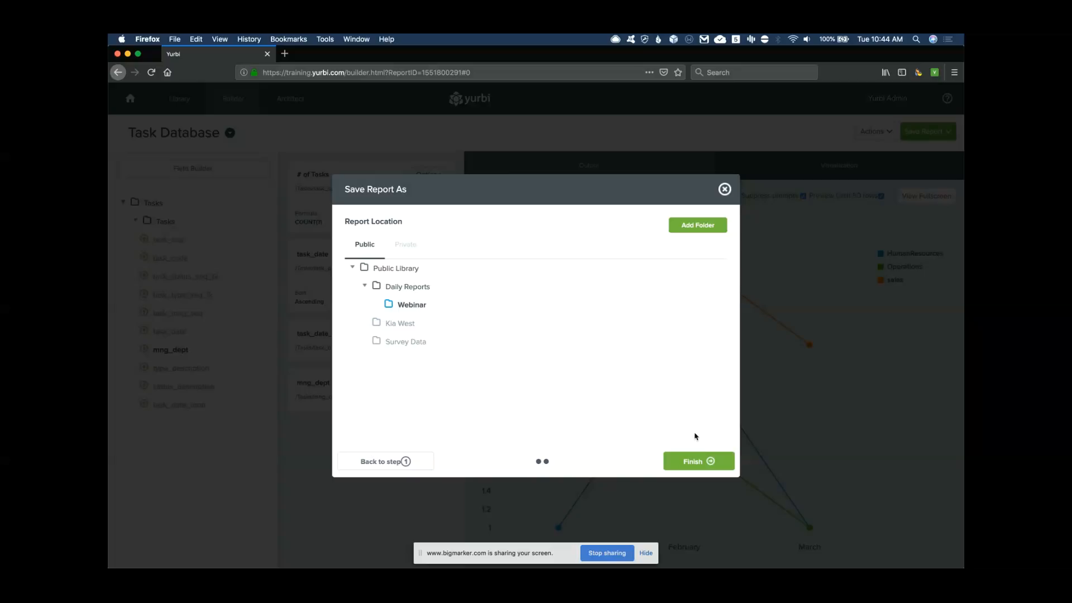
click(707, 463)
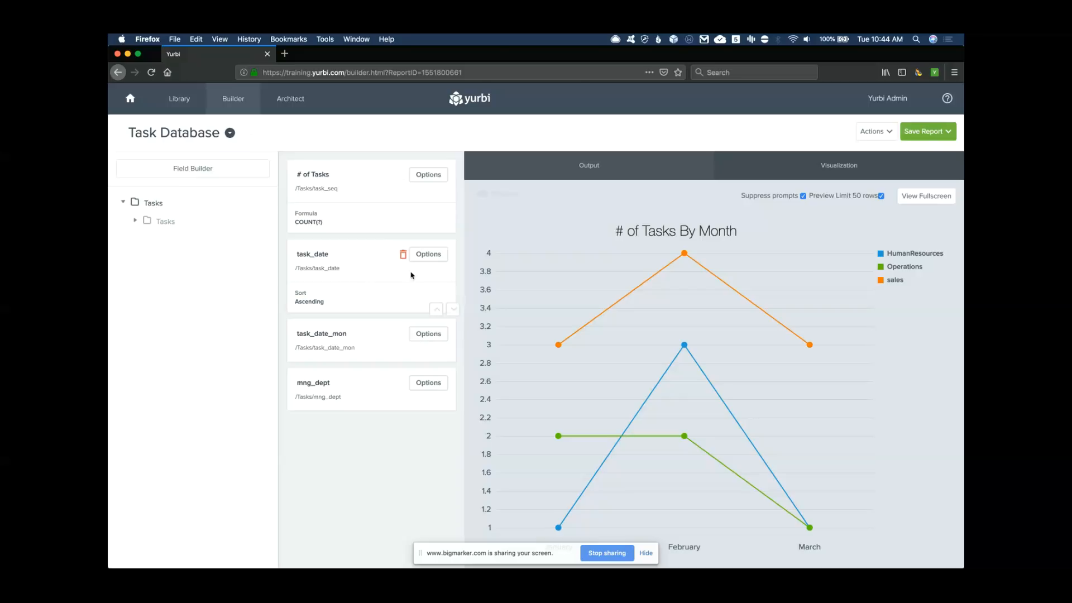
Add a task_date Equal criterion with Prompt for Value, then overwrite the saved report
click(432, 255)
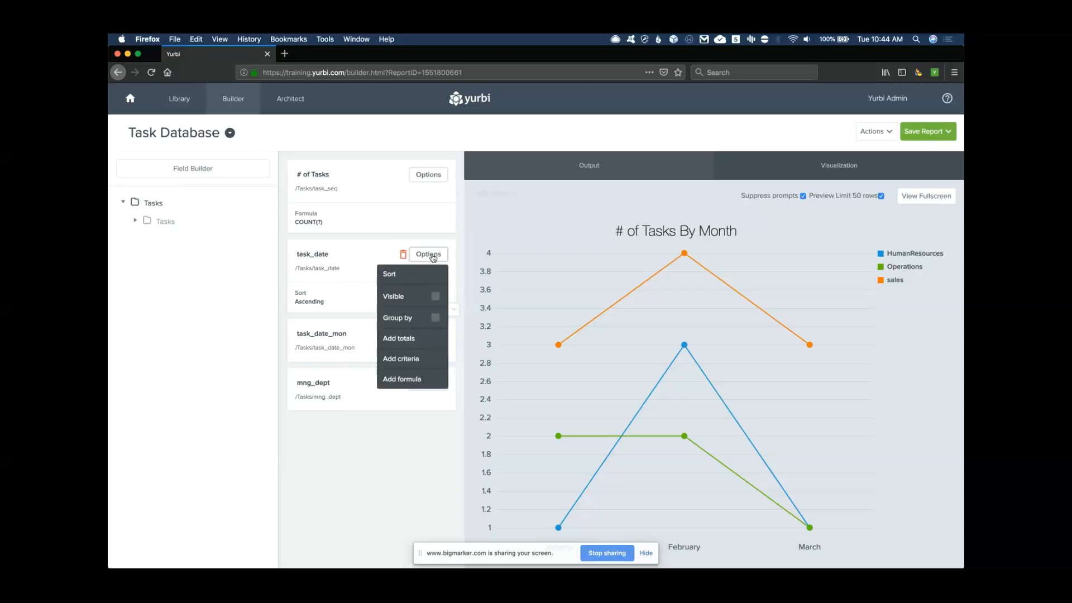
click(407, 360)
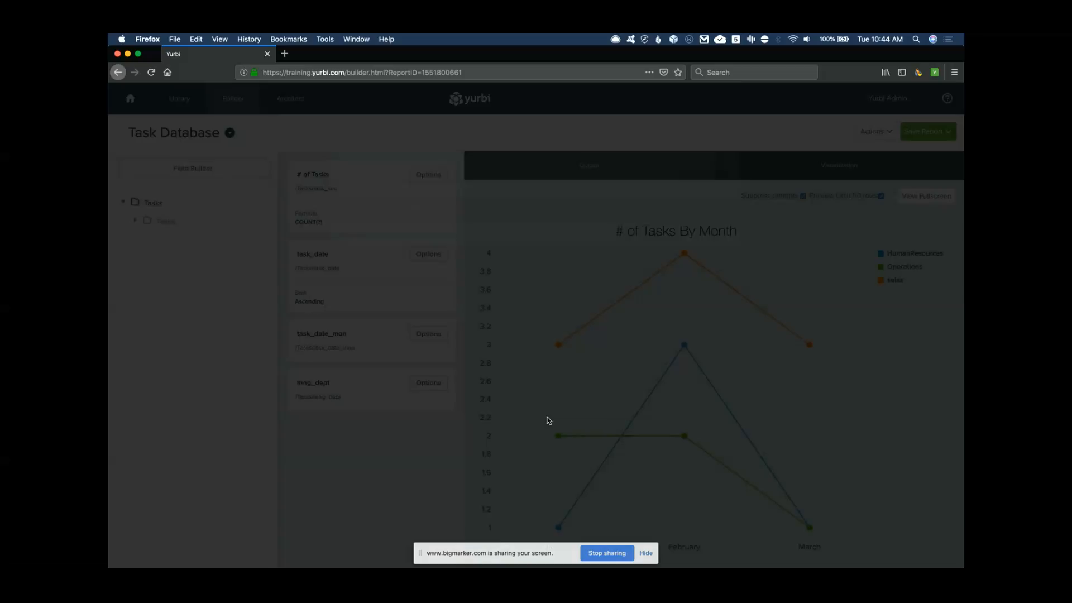
click(703, 175)
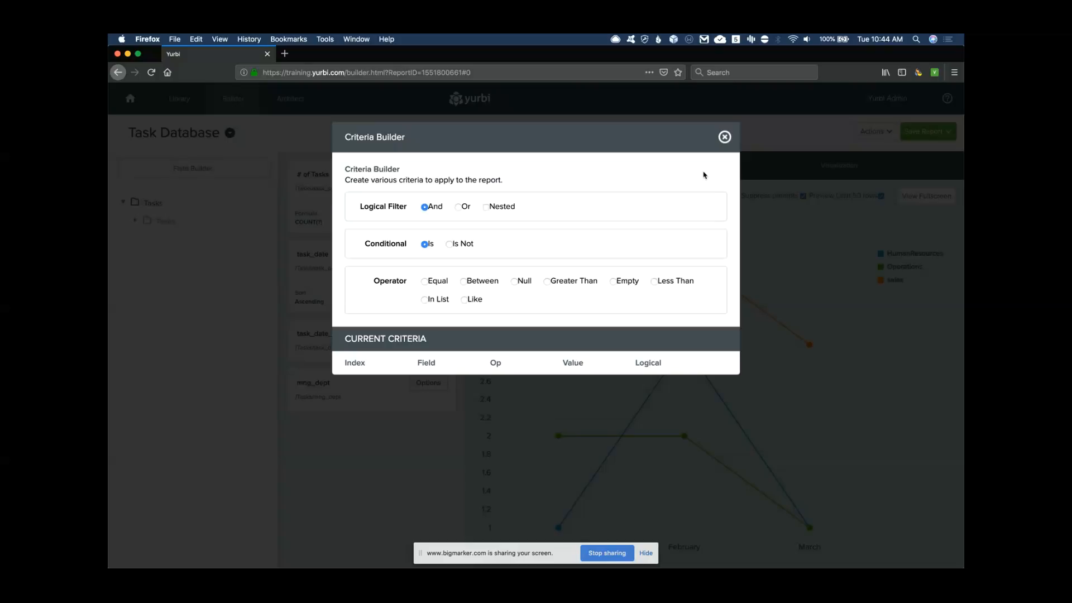
click(424, 282)
click(425, 364)
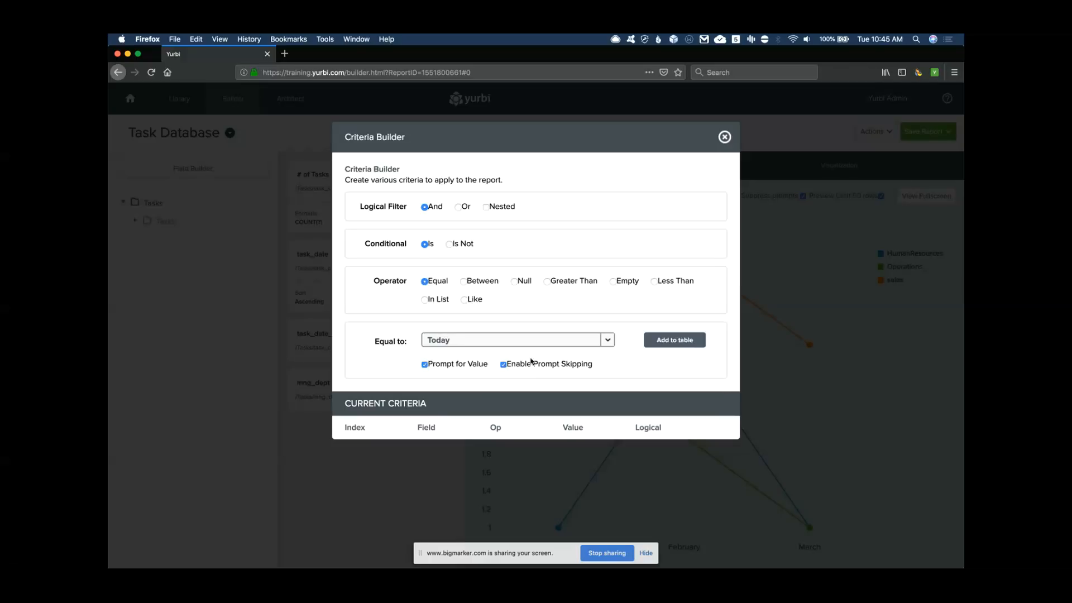
click(674, 341)
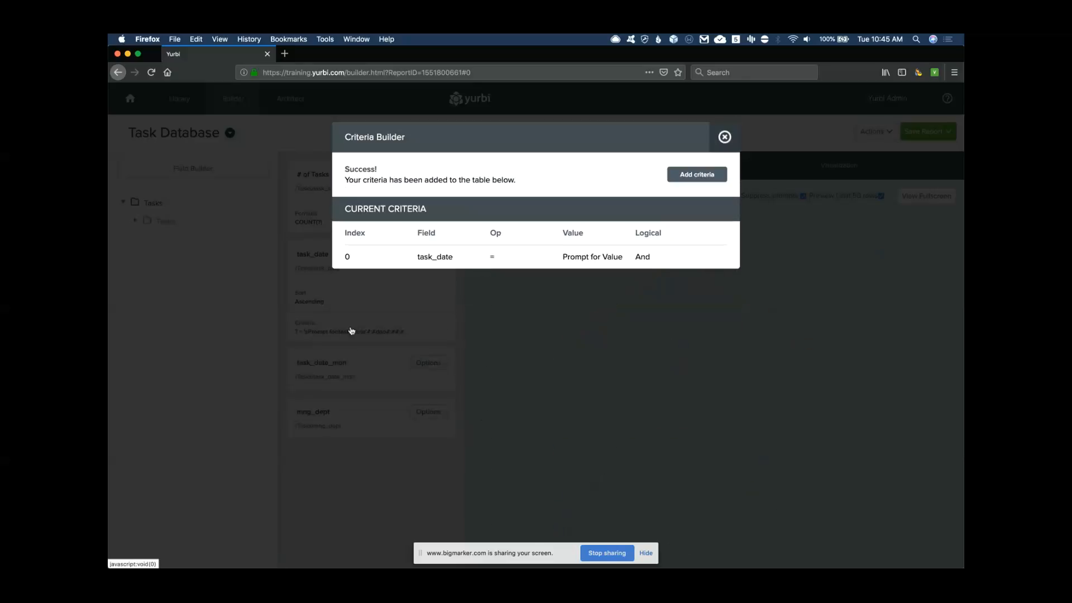
click(349, 411)
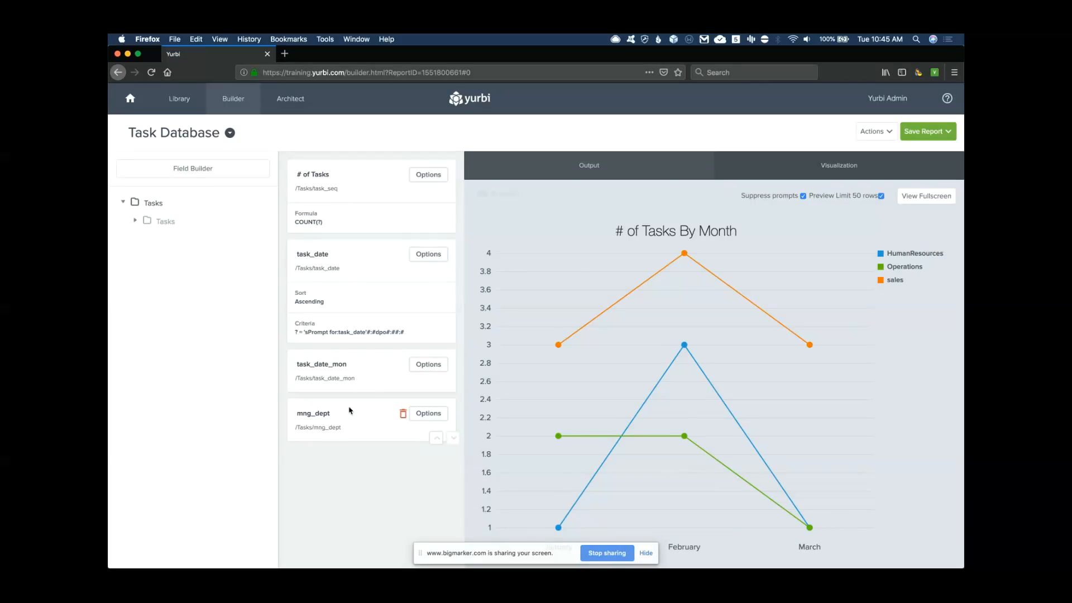
click(924, 132)
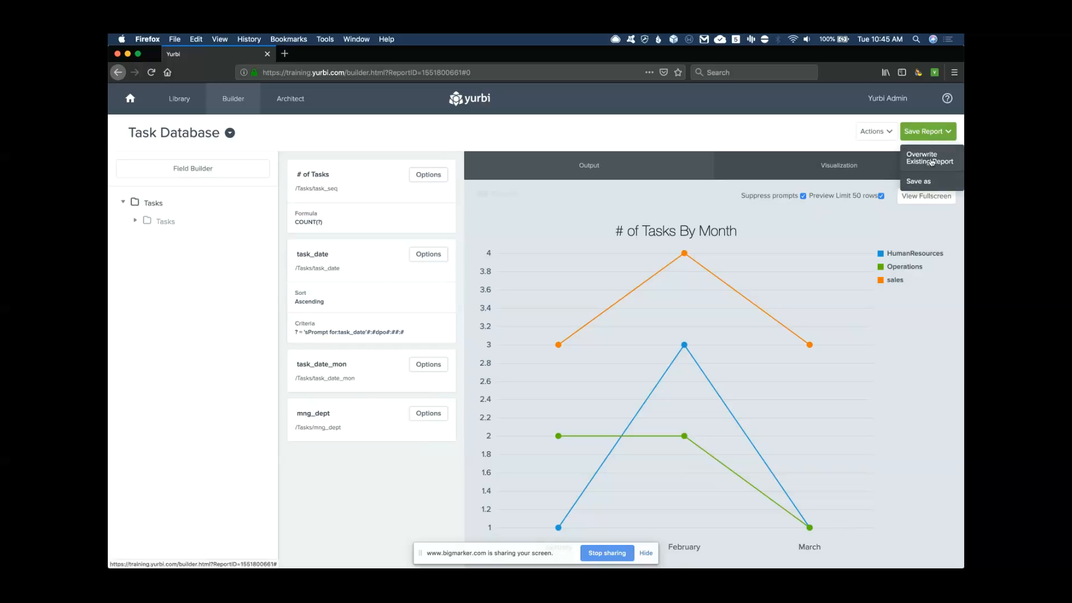
click(924, 160)
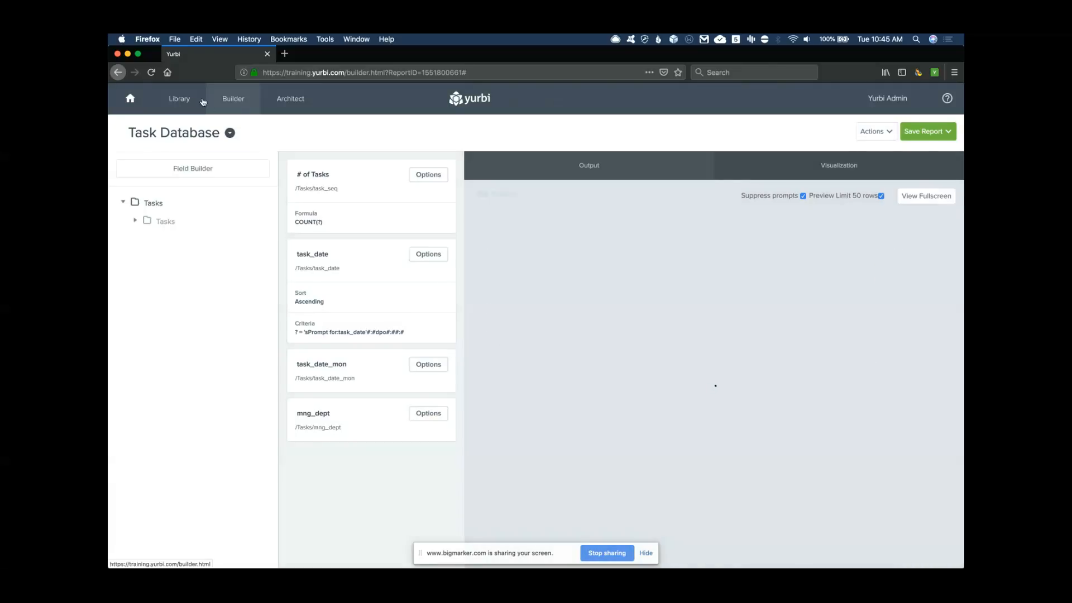
Open Tasks By Manager By Month from the Library and run it, skipping the date prompt
click(198, 100)
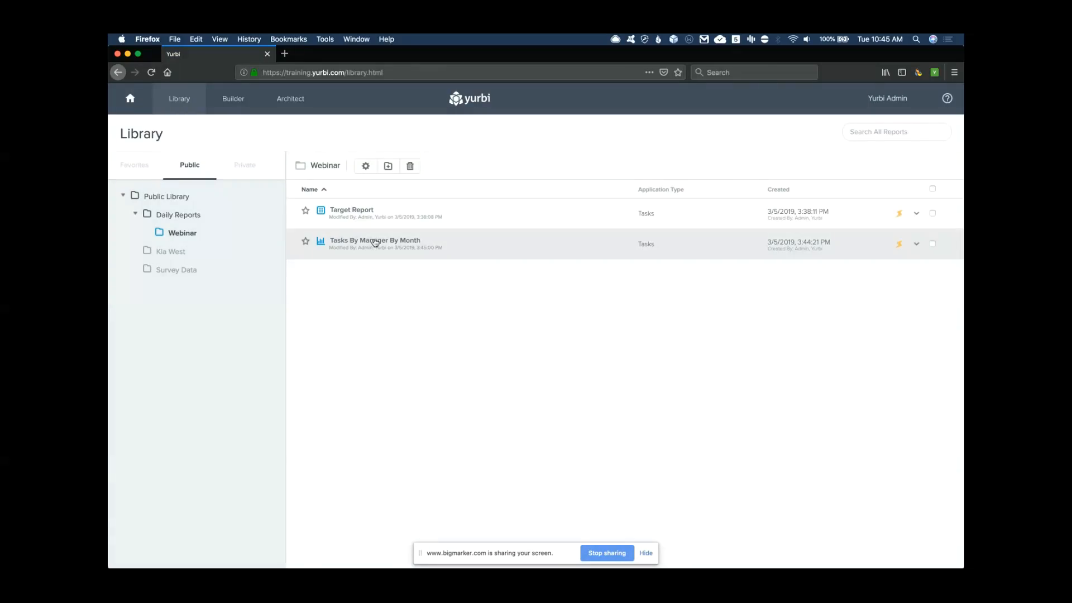
click(375, 242)
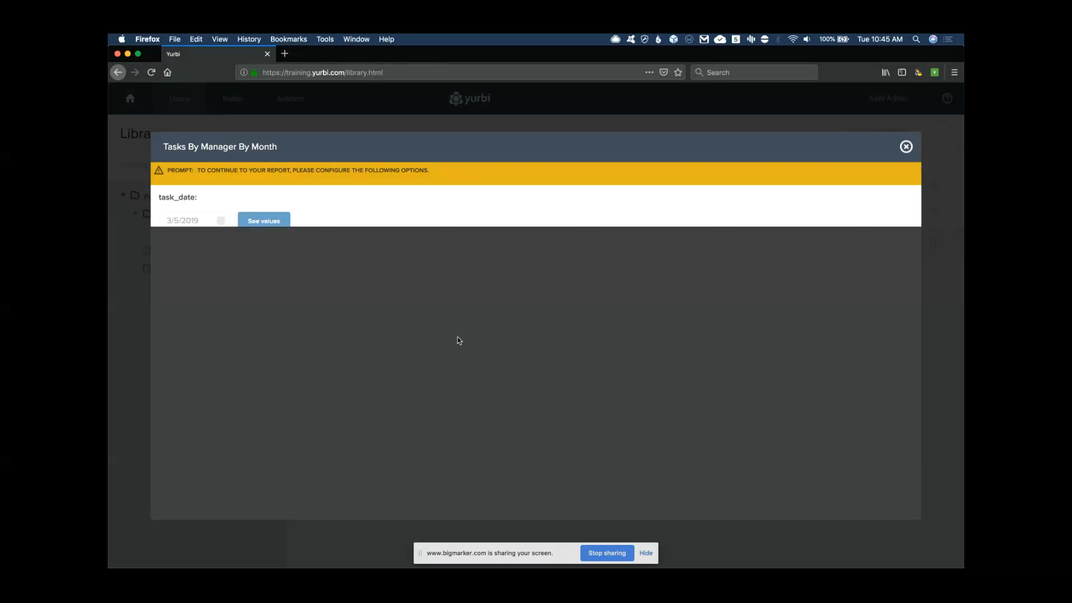
click(528, 219)
scroll(372, 297, down, 5)
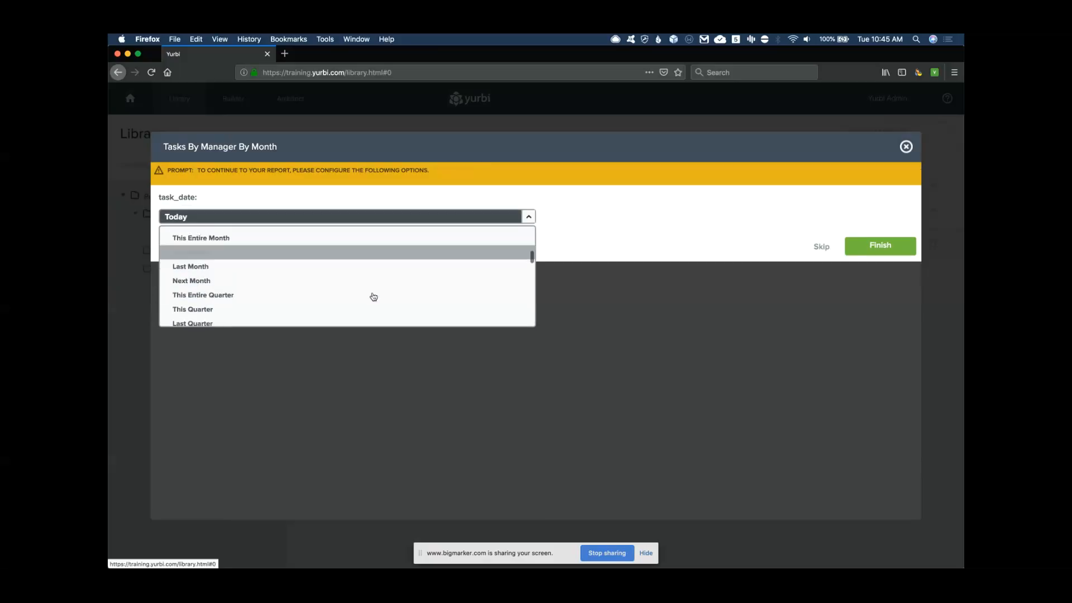
scroll(371, 297, up, 3)
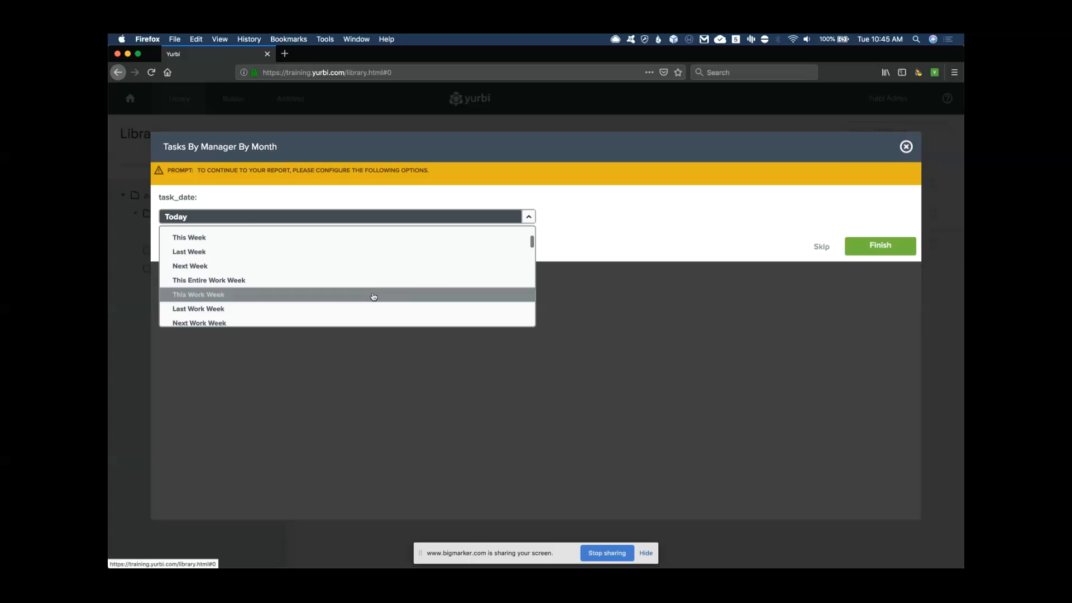
click(527, 217)
click(821, 246)
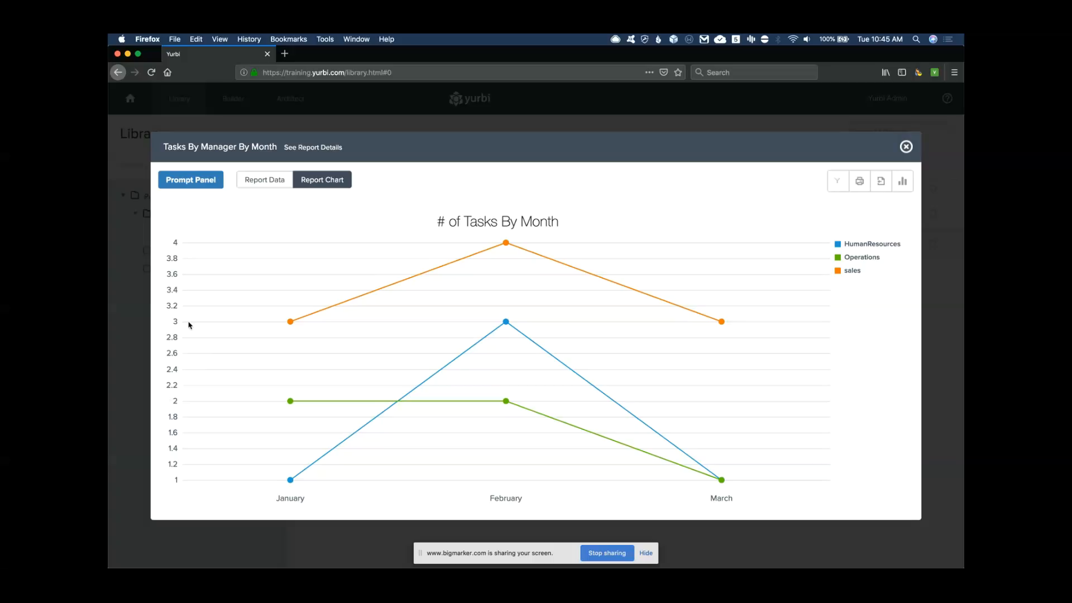
Drill into the March sales point, return, and close the report to the Library
mouse_move(722, 323)
click(722, 322)
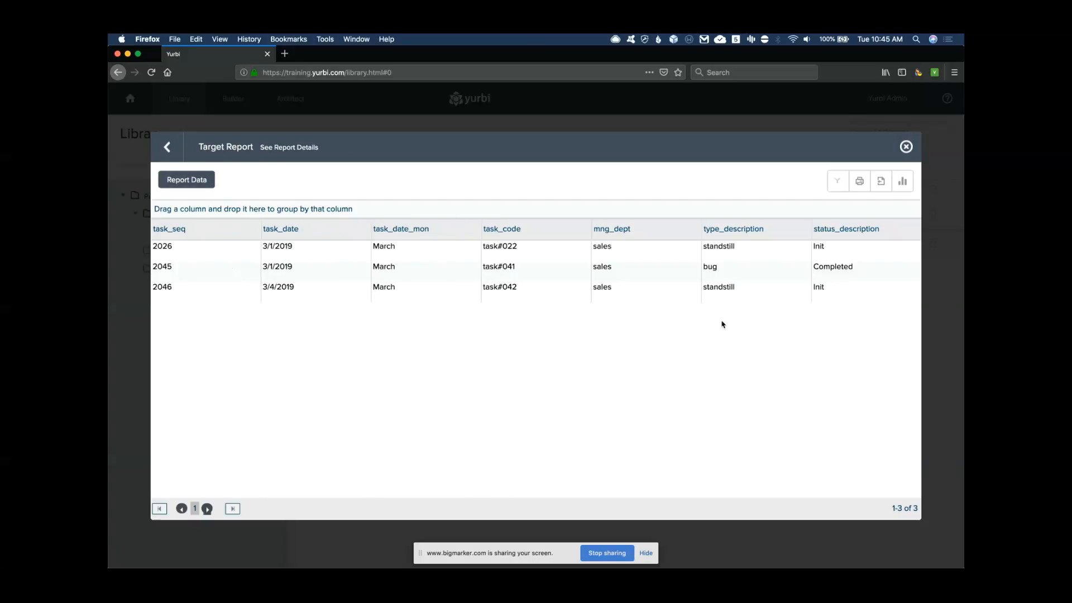
click(167, 146)
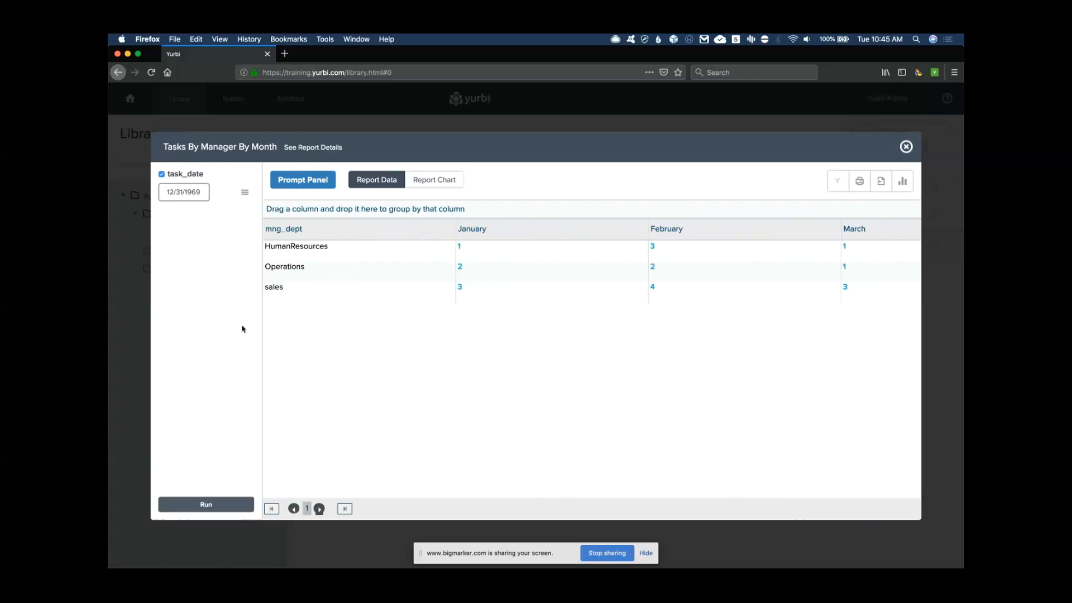
click(245, 193)
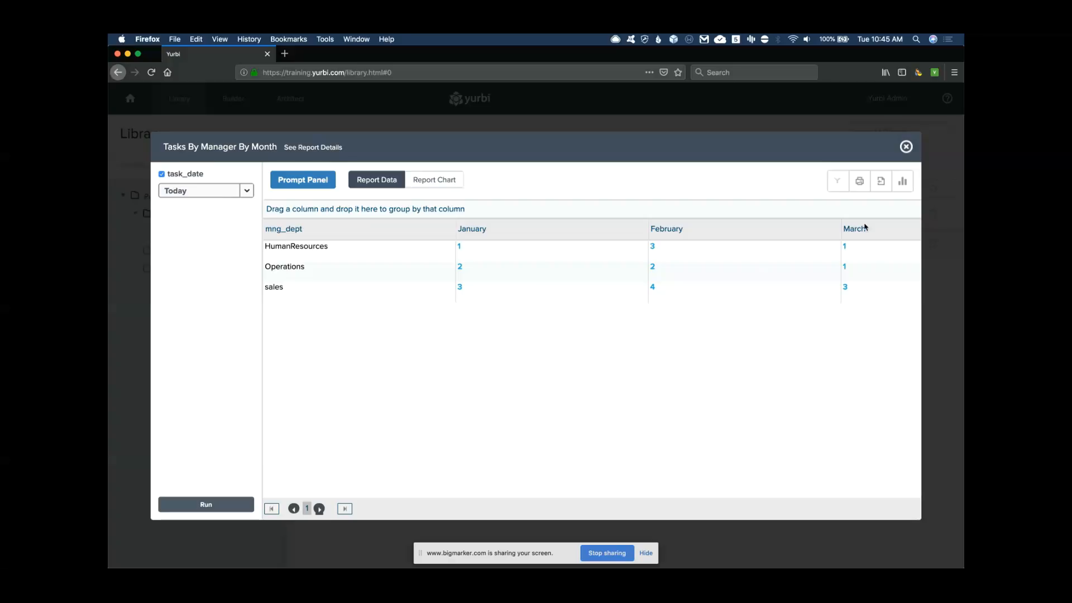
click(907, 147)
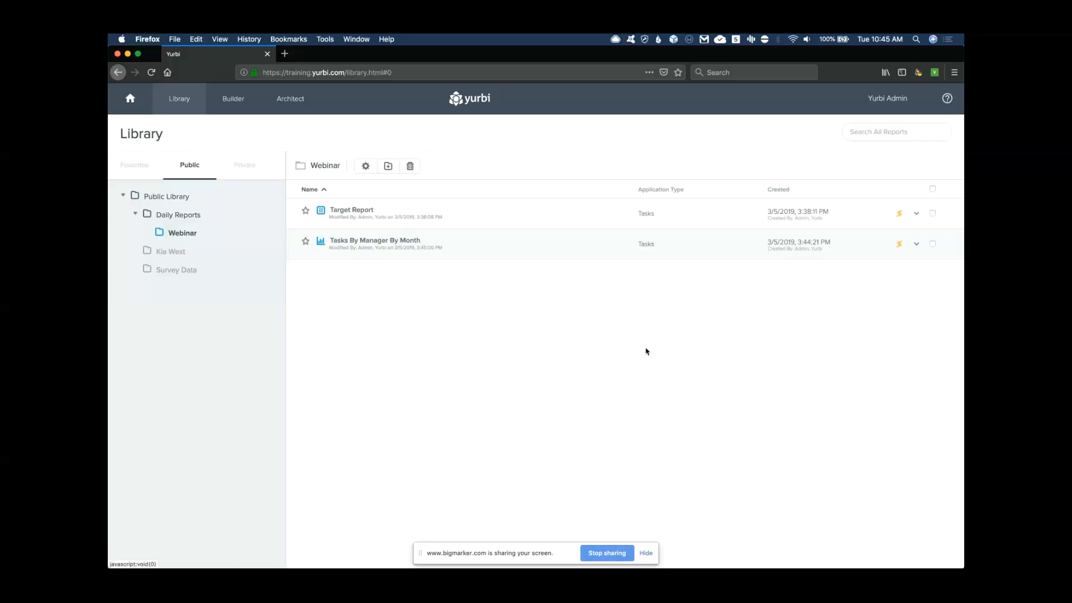
Start a new dashboard named 'Task Database' with description 'Example for webinar'
click(131, 98)
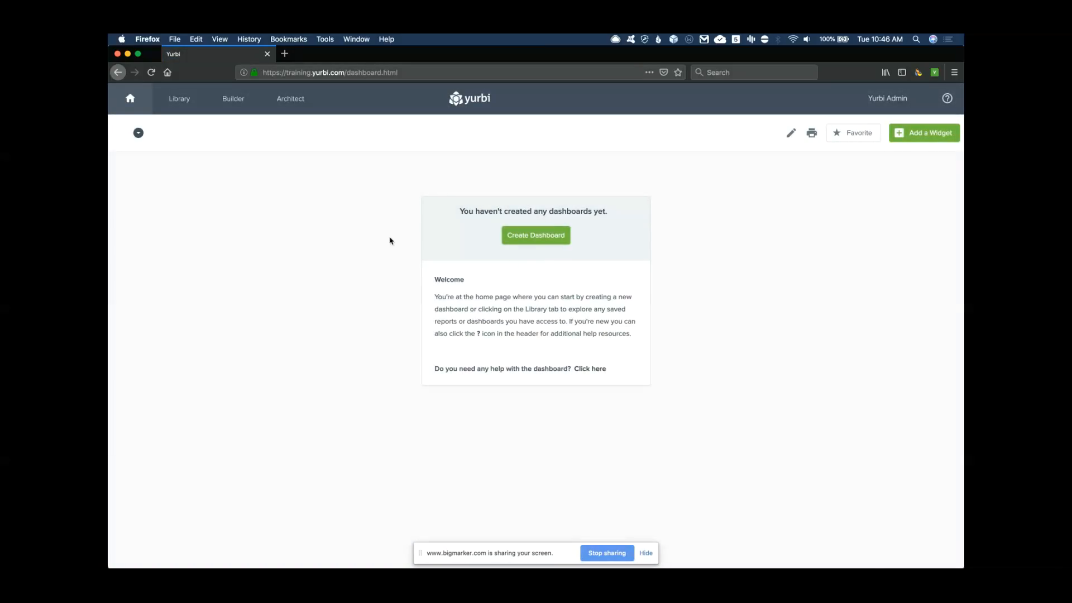
click(536, 236)
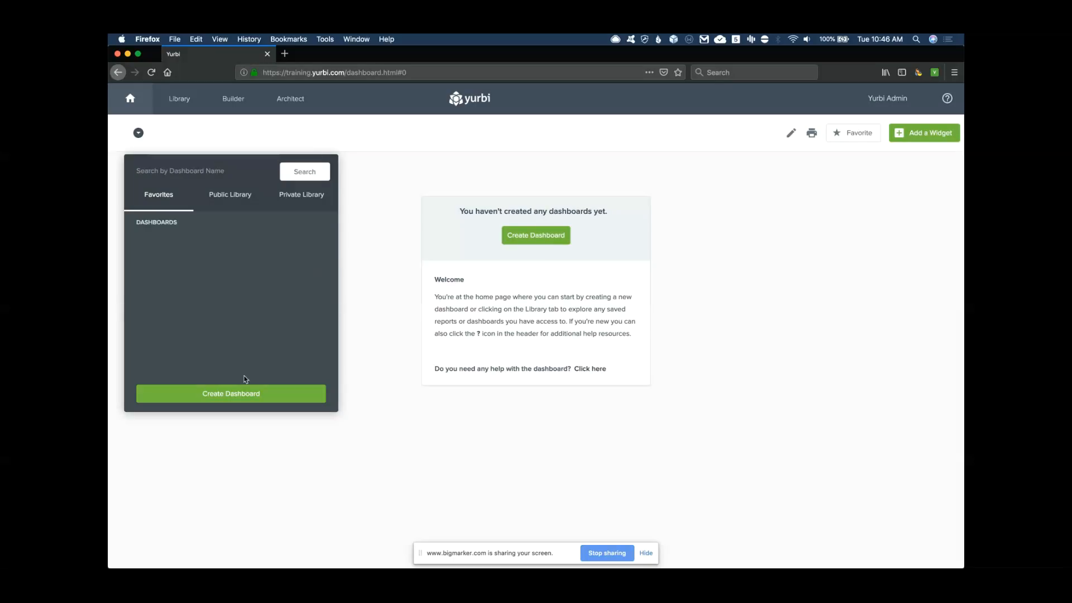
click(227, 394)
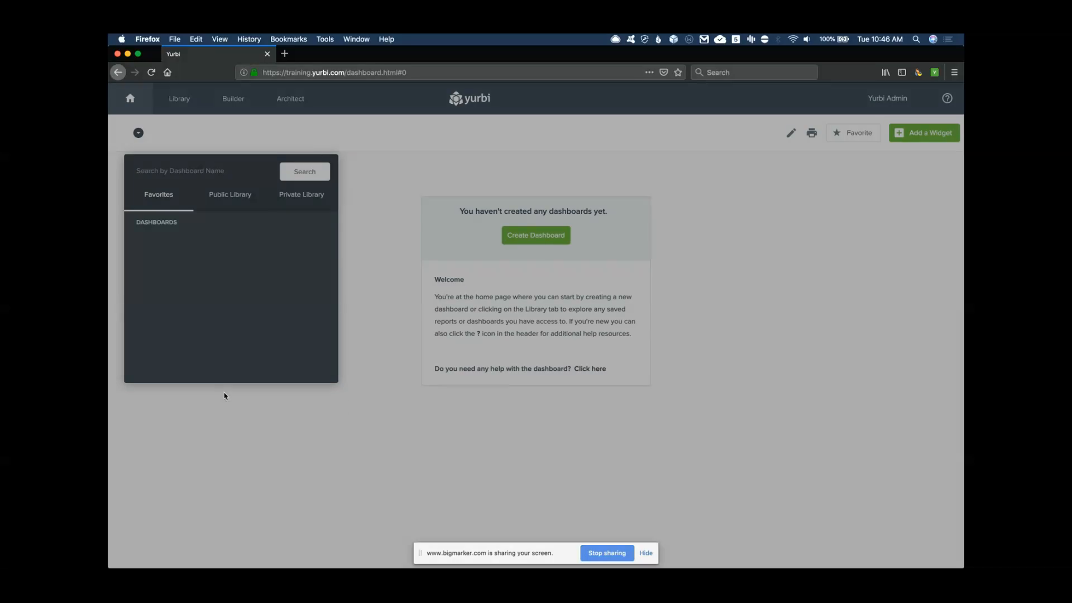
click(425, 237)
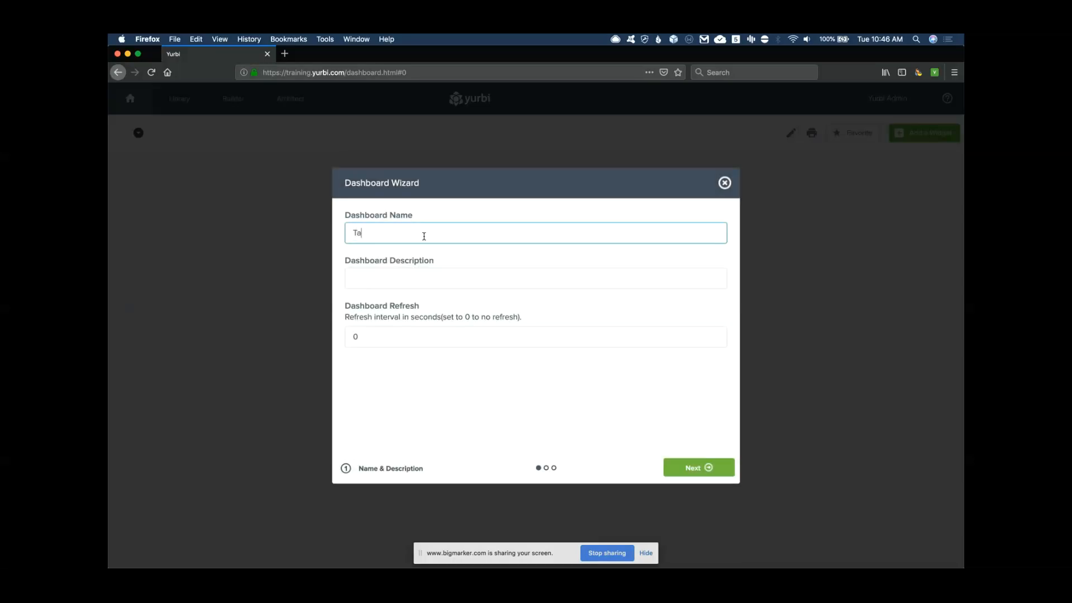
text(Task Database)
click(433, 279)
text(Example for webinar)
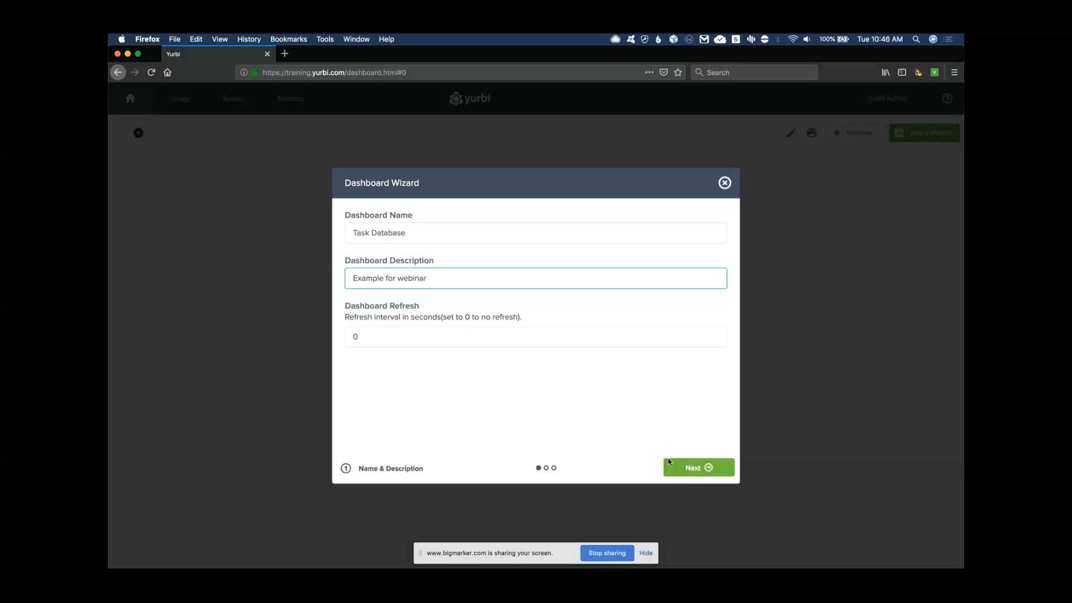
Place the dashboard in the Webinar folder, grant AllUsers access, and save it
click(725, 470)
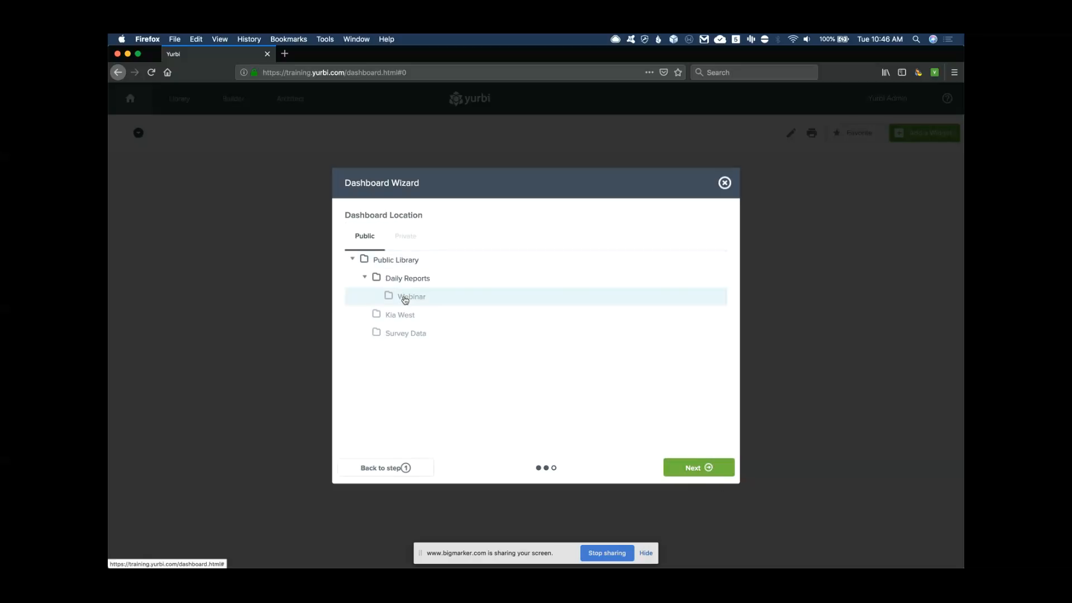
click(406, 298)
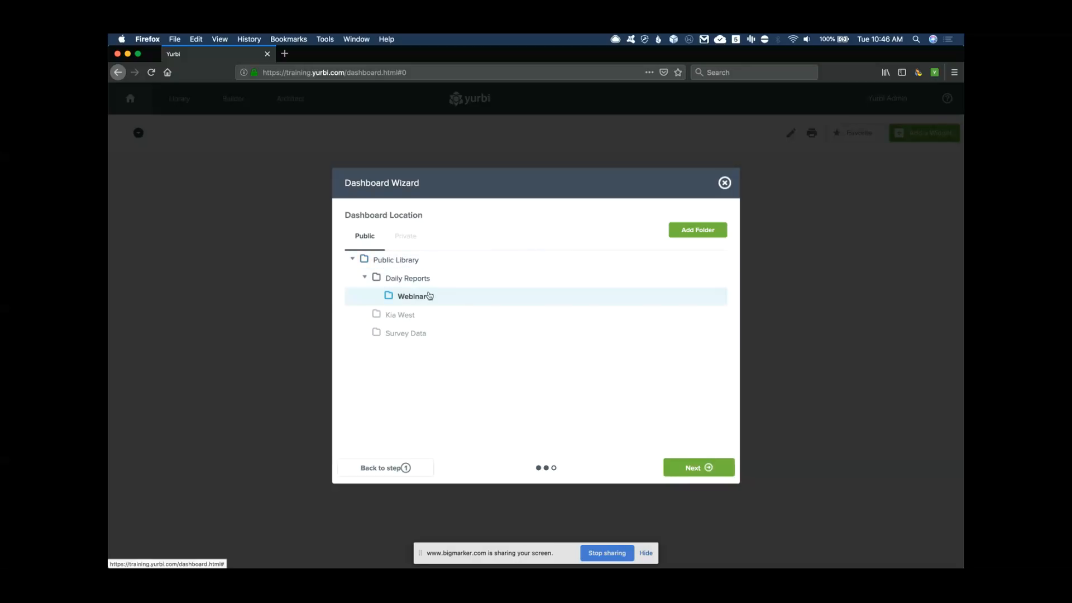
click(708, 469)
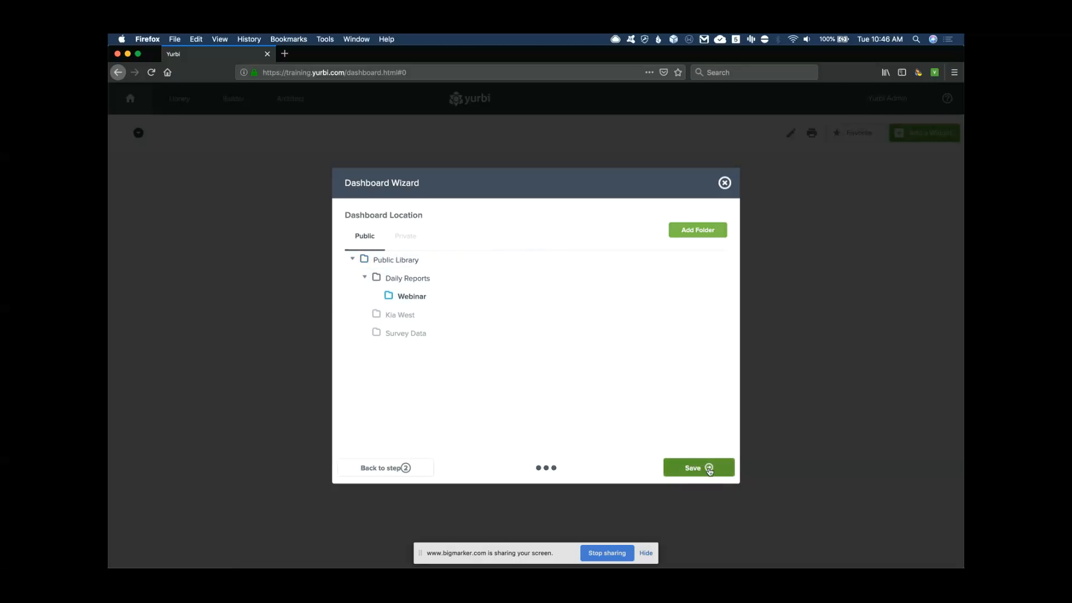
click(403, 258)
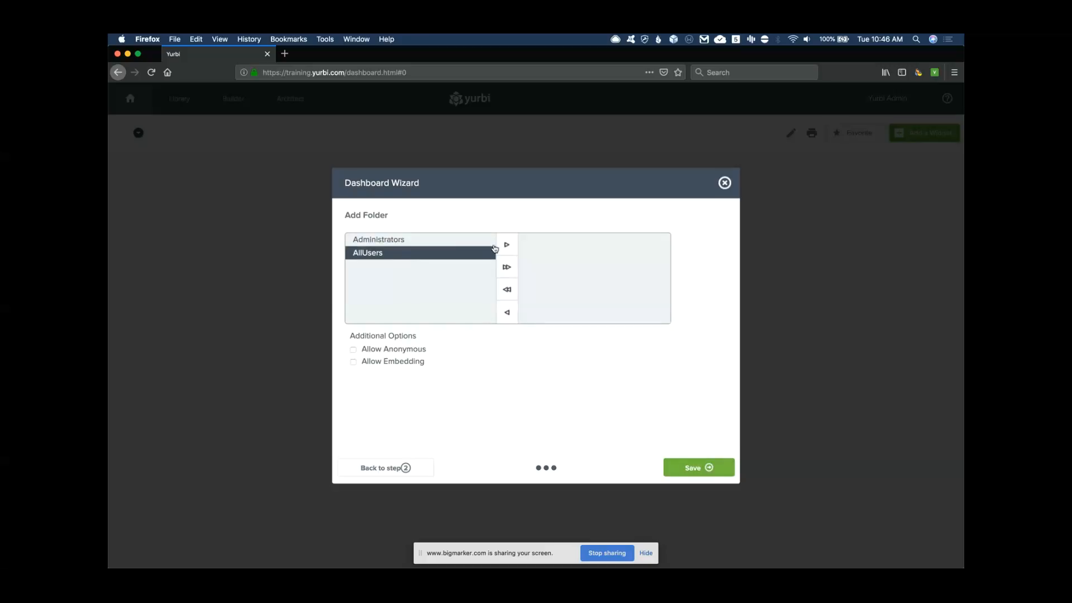
click(506, 245)
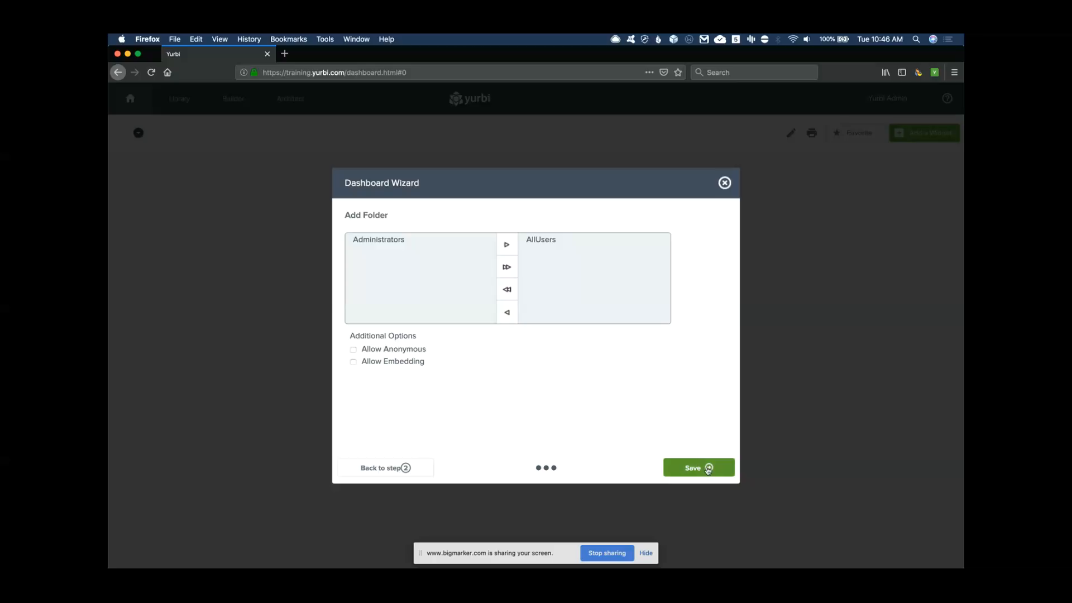
click(709, 469)
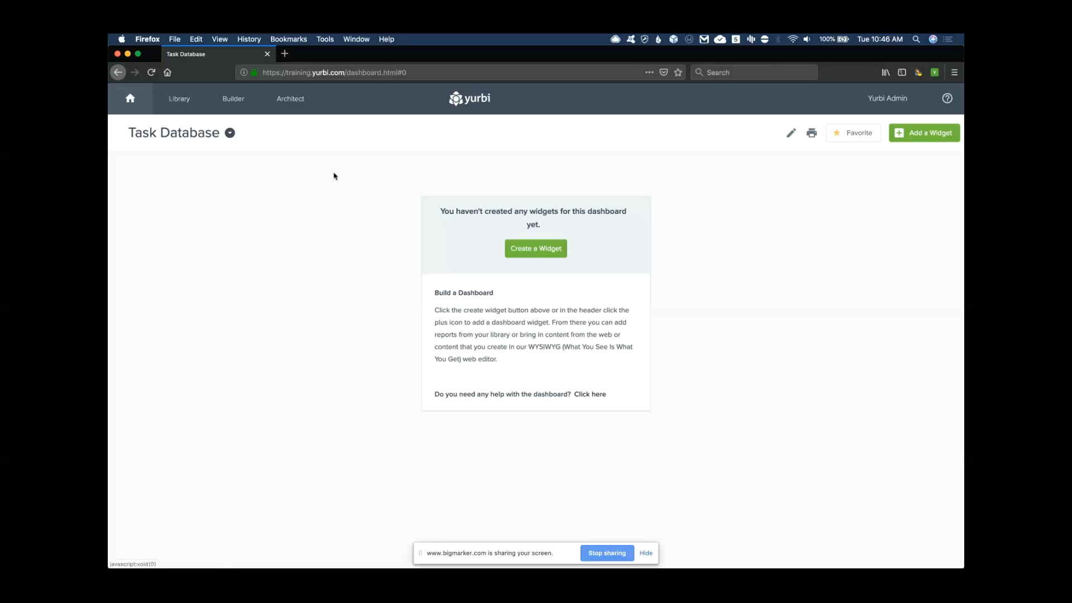
Add a 'Tasks By Manager and Month' widget using the Tasks By Manager By Month report
click(540, 254)
click(496, 248)
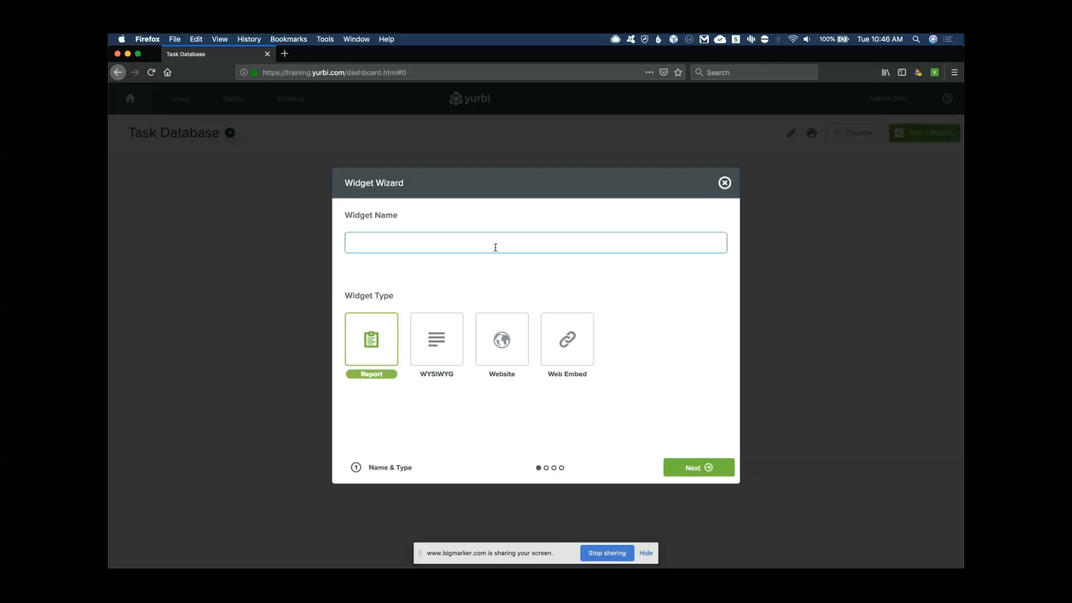
text(Tasks By Manager and Month)
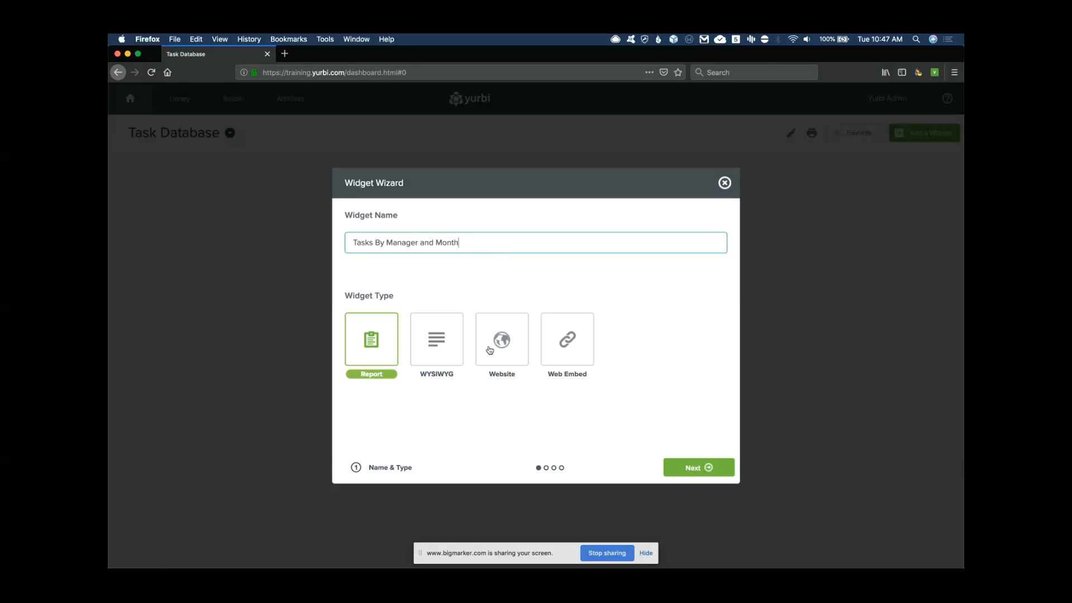
click(702, 474)
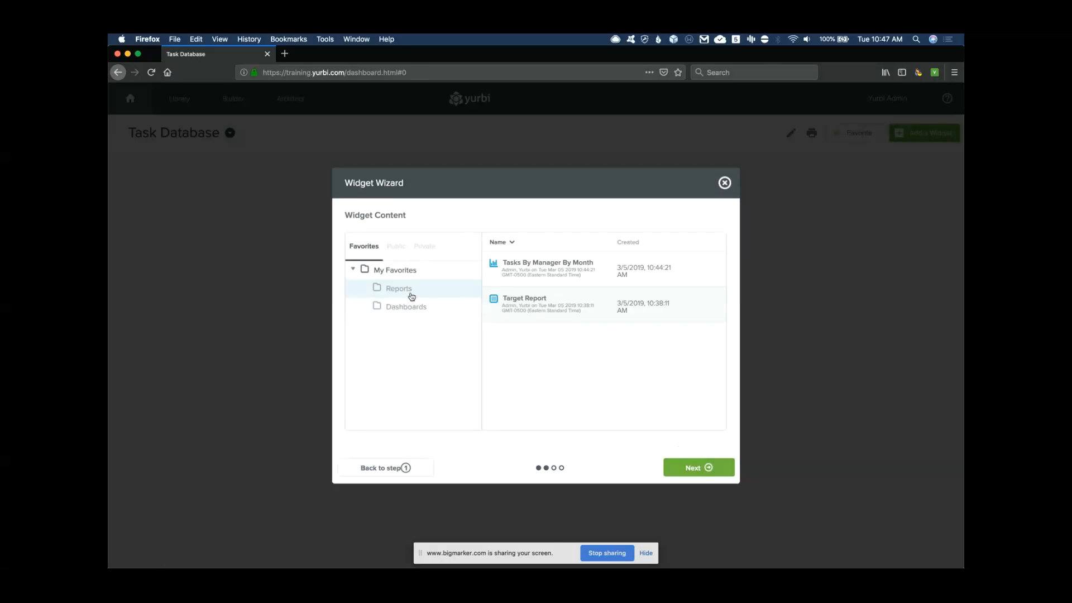
click(398, 249)
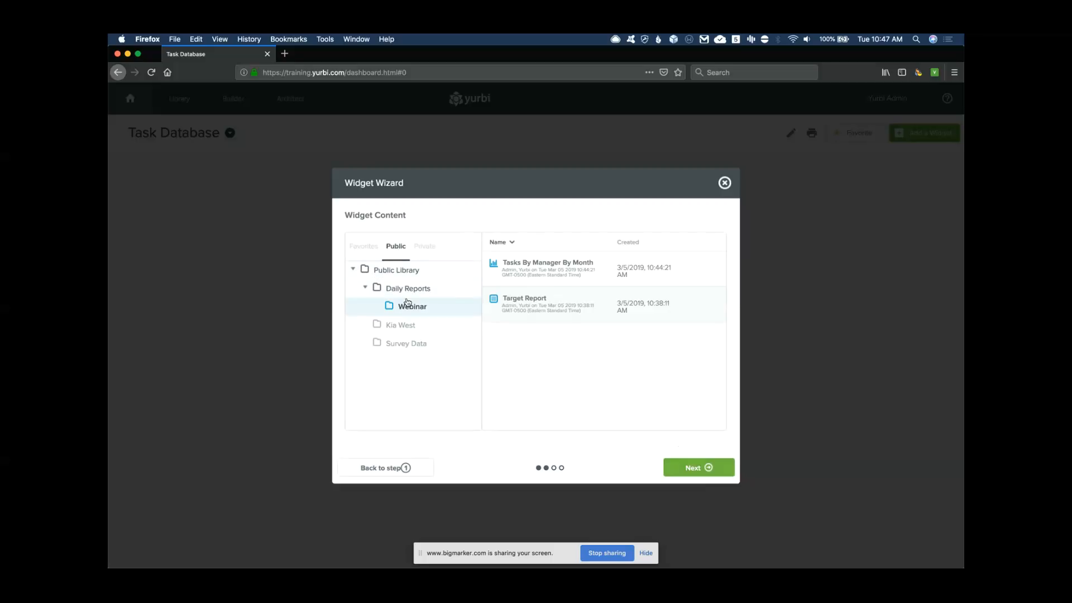
click(545, 274)
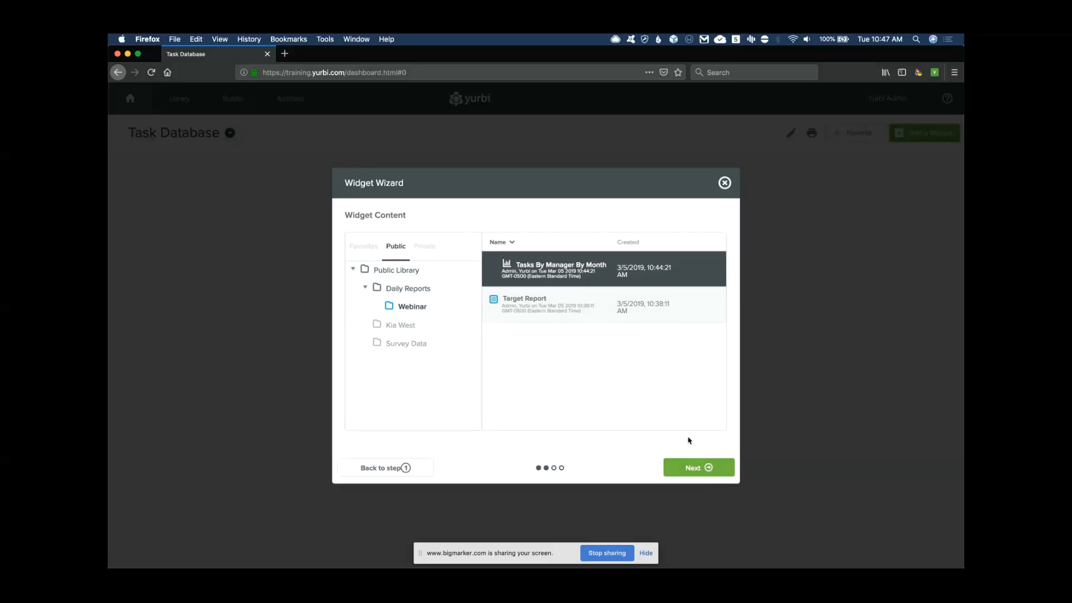
click(701, 466)
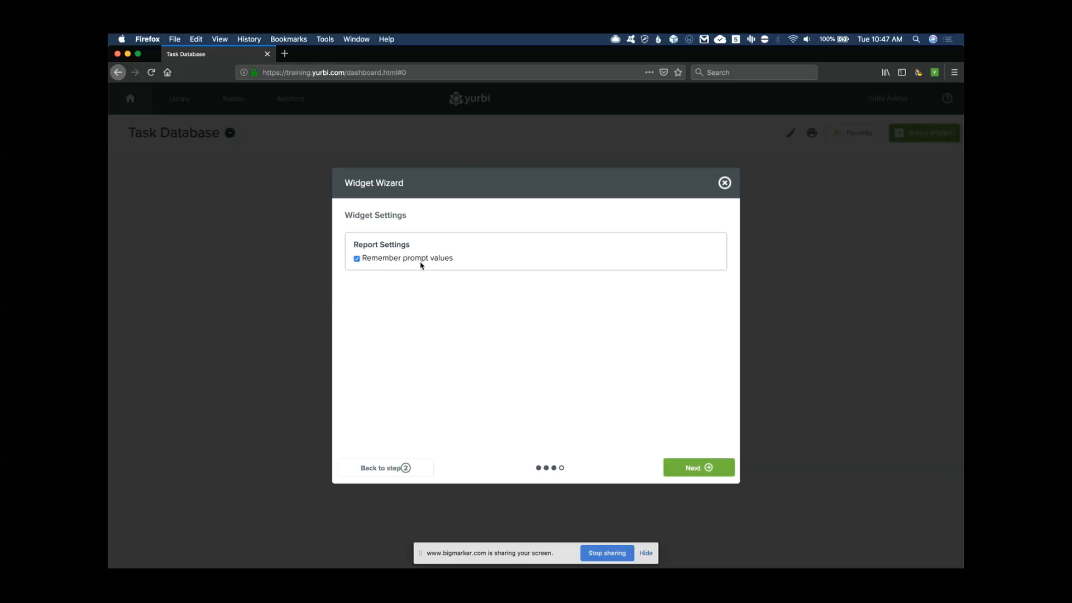
click(695, 467)
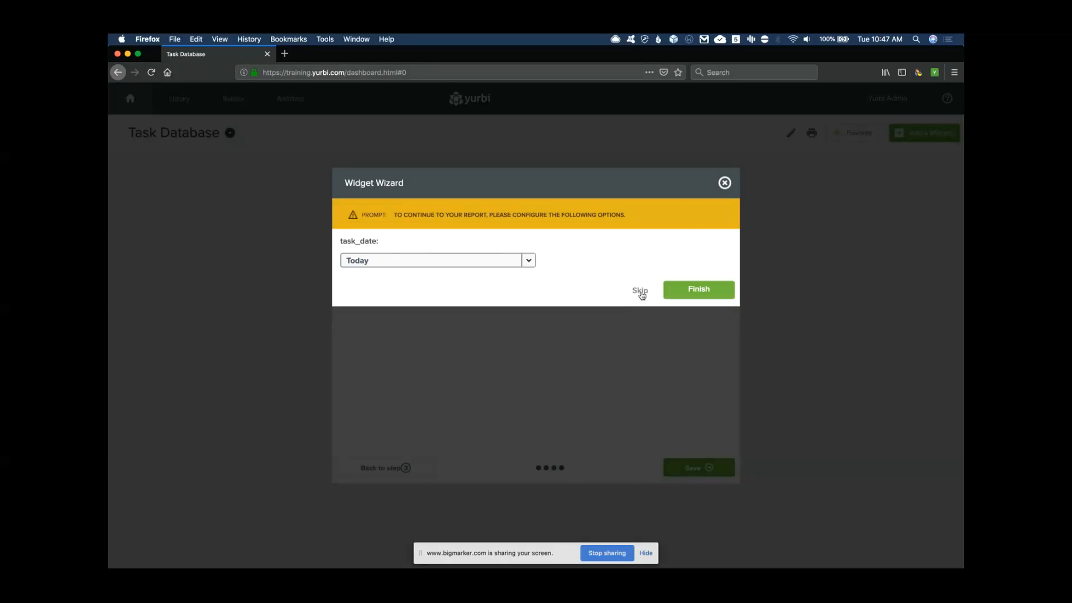
click(639, 291)
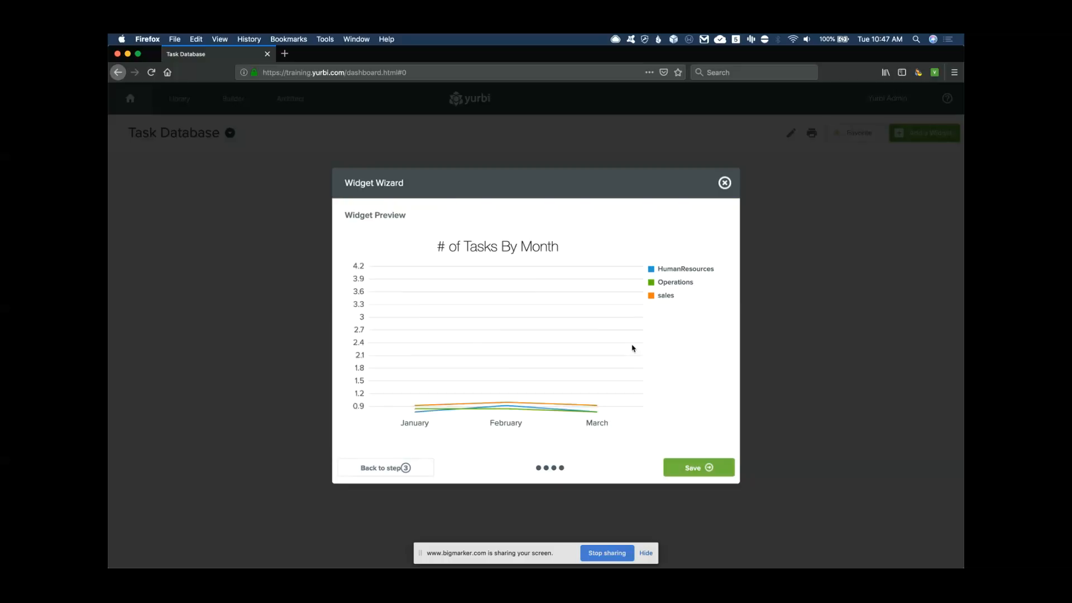
click(706, 471)
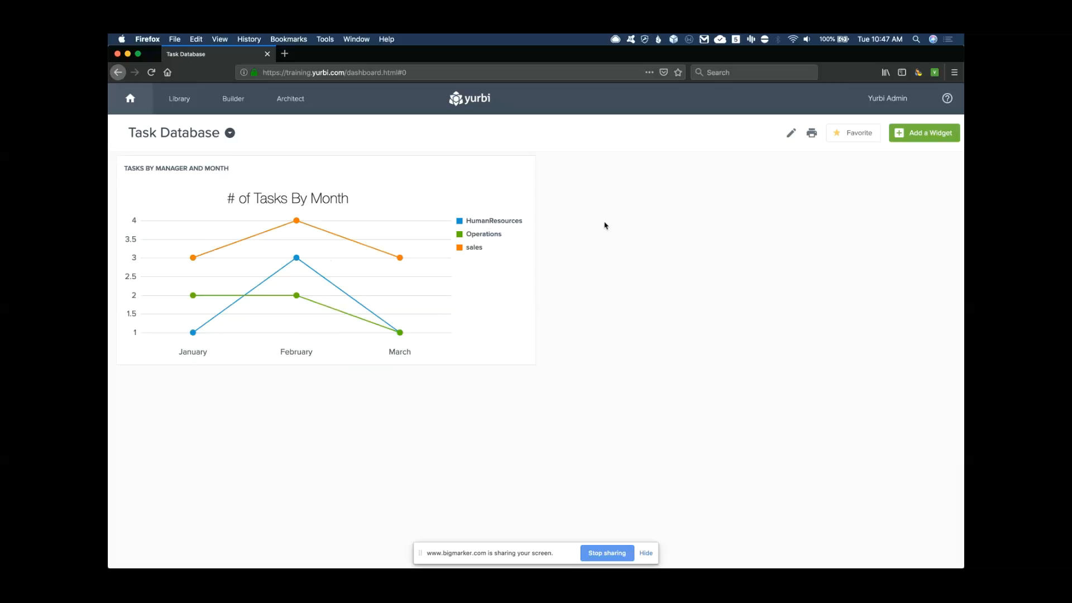
Restart the widget wizard and browse to the public Survey Data folder
click(923, 136)
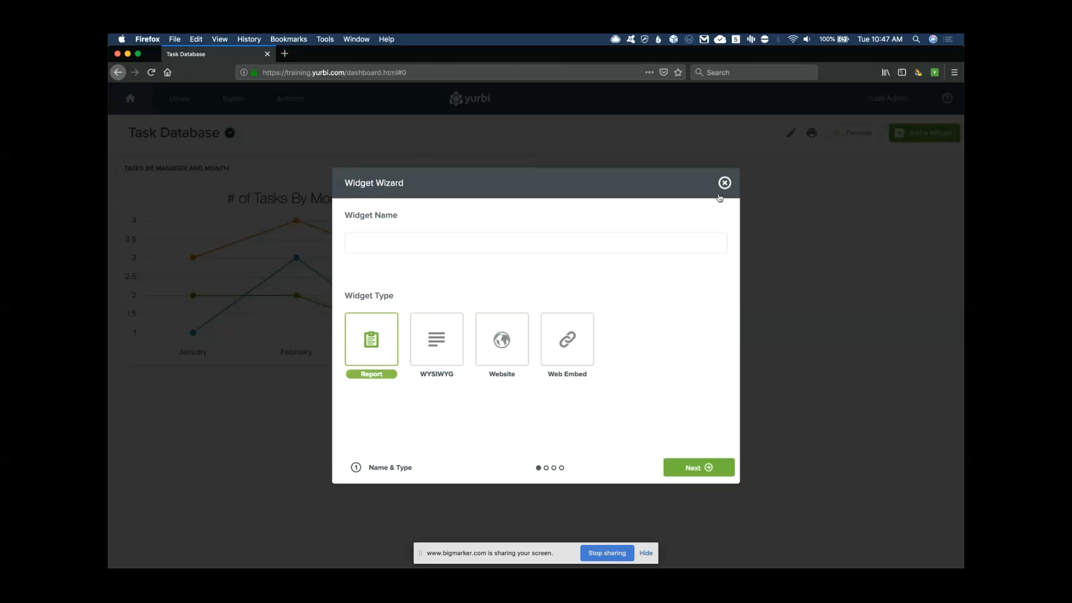
click(725, 182)
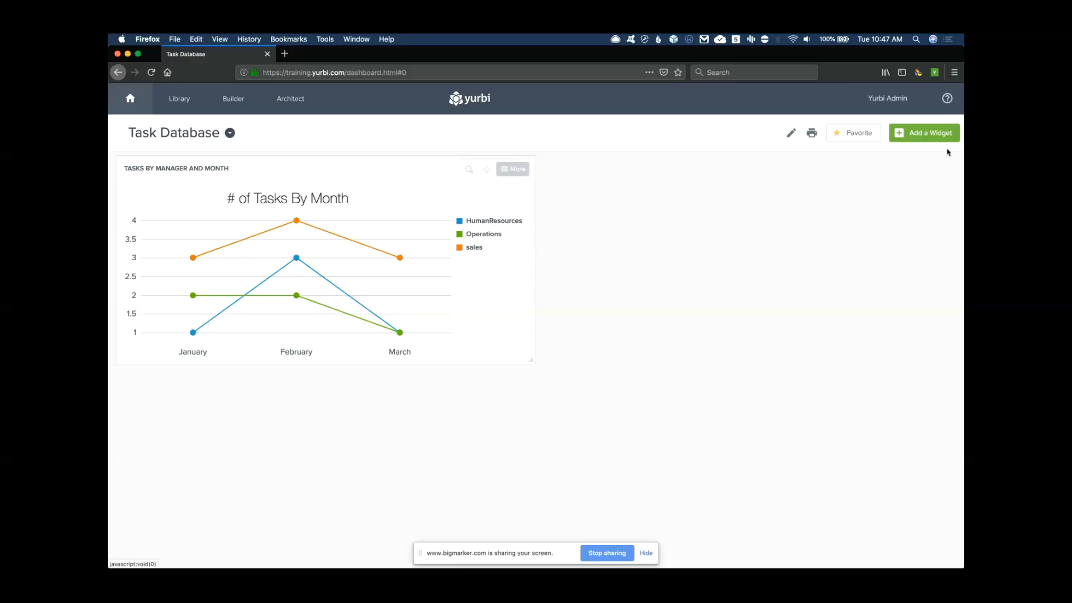
click(924, 133)
click(386, 241)
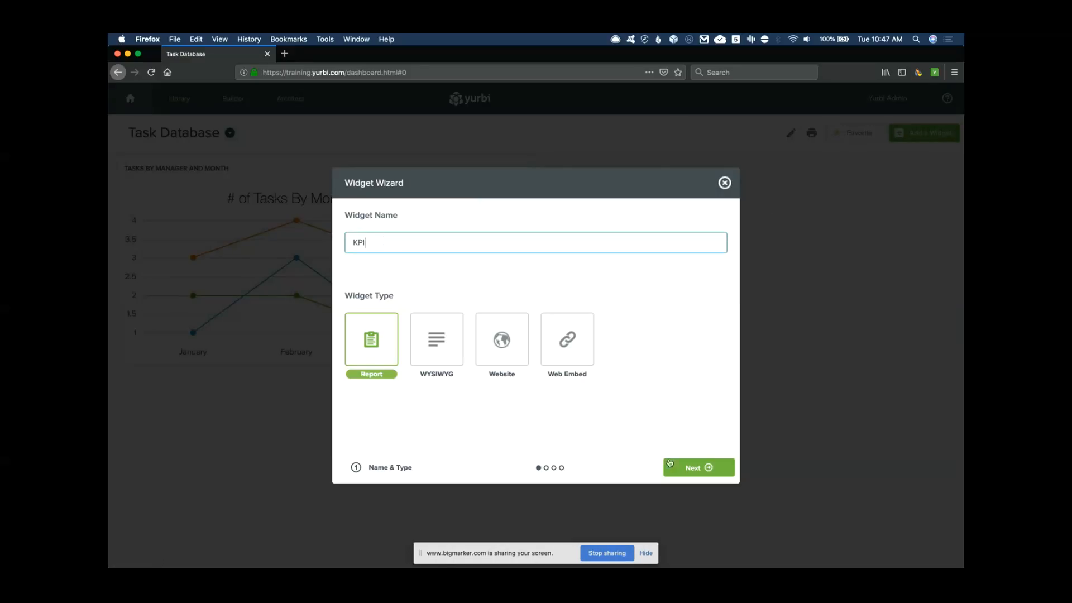
click(697, 469)
click(403, 248)
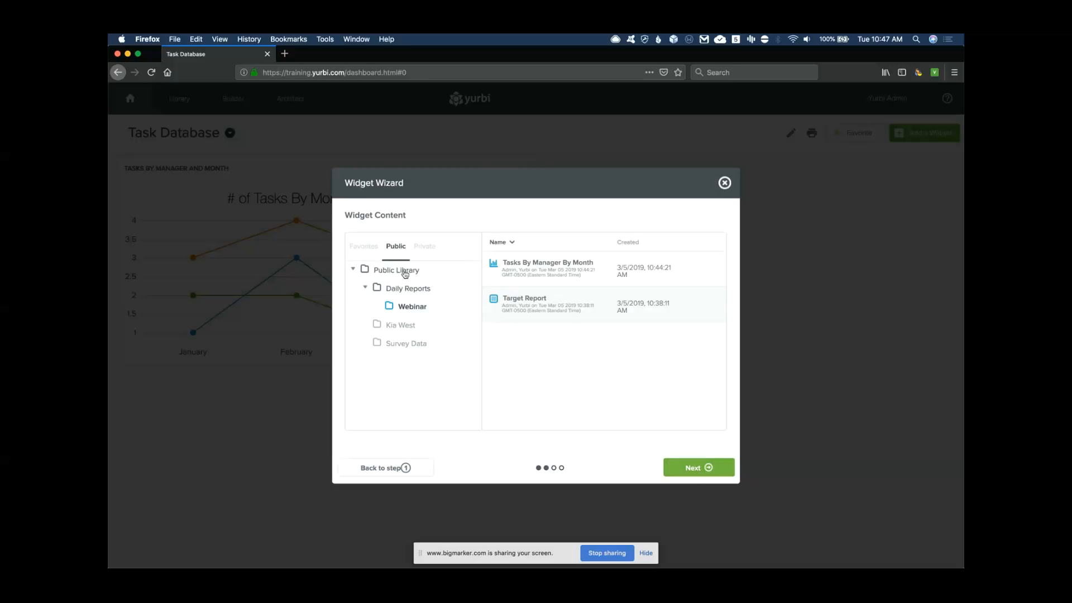
click(401, 344)
Add the Product Quality report as a KPI widget, skipping the Company prompt
scroll(536, 375, down, 3)
scroll(536, 375, down, 1)
click(533, 315)
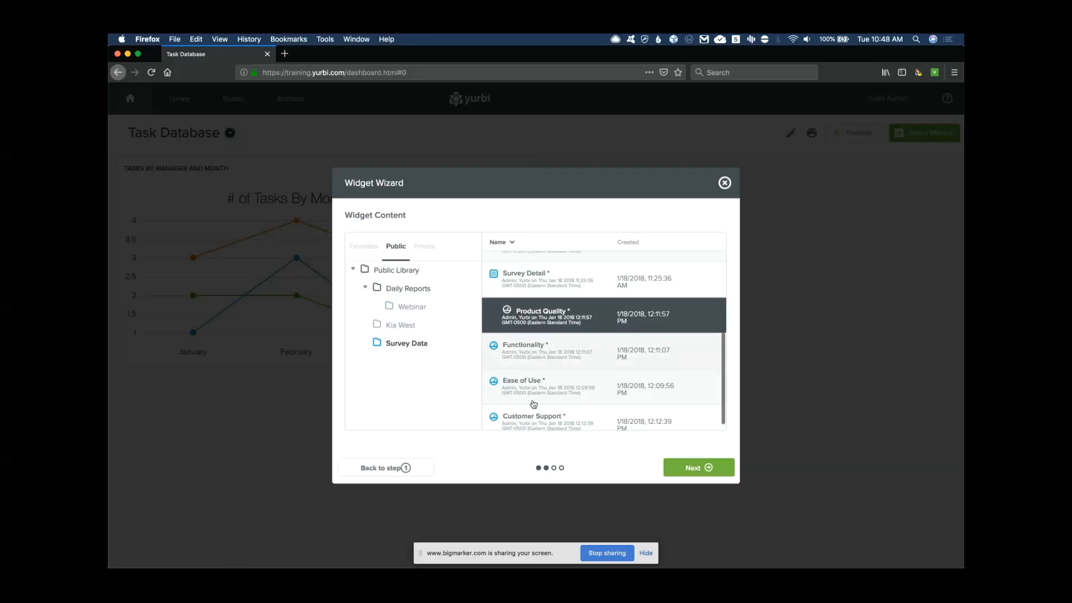
click(702, 468)
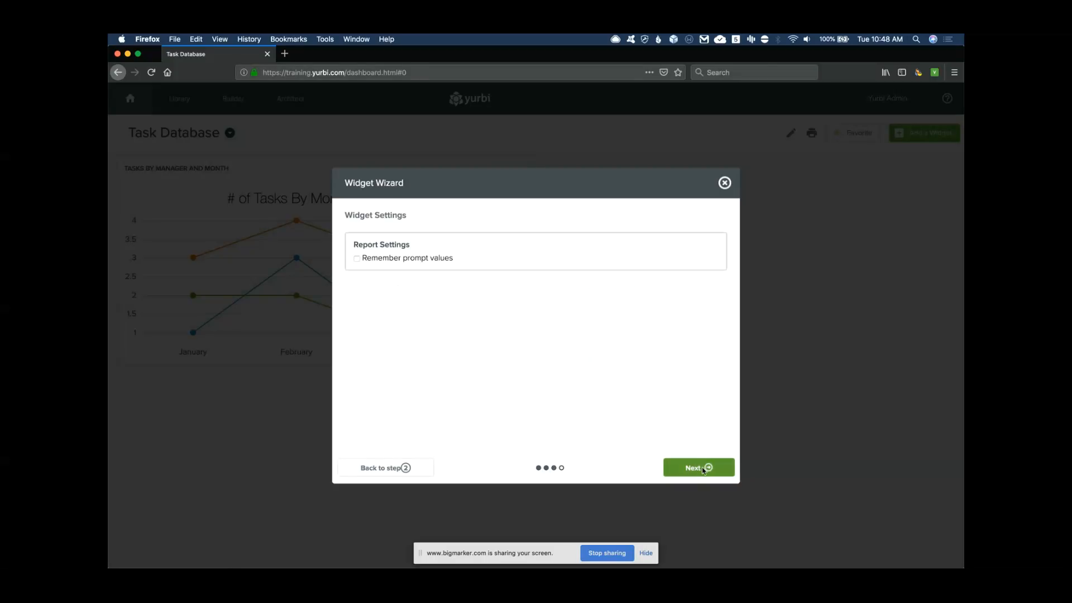
click(713, 473)
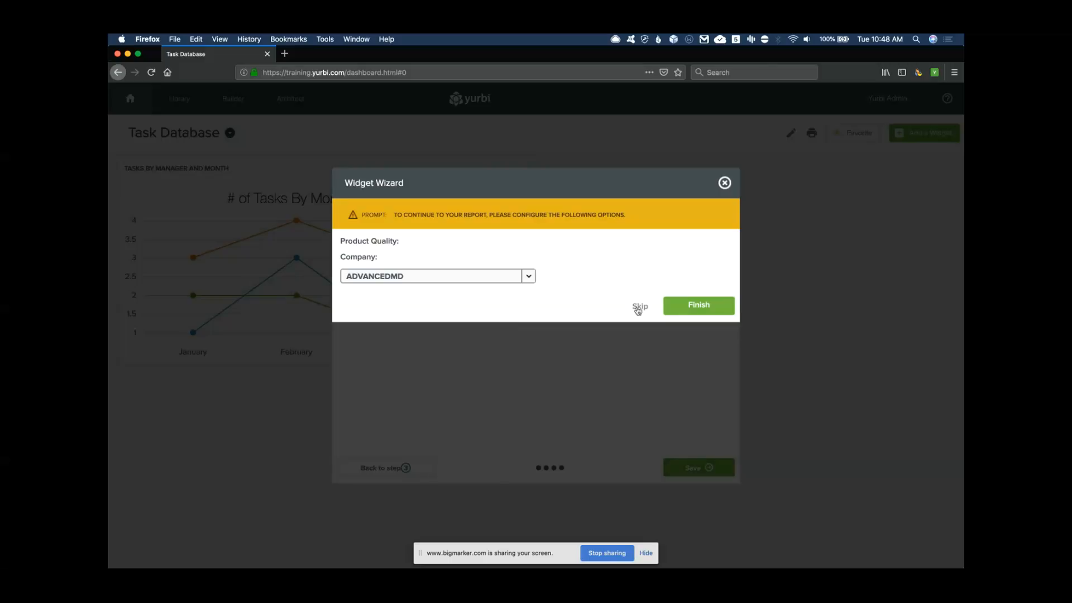
click(639, 307)
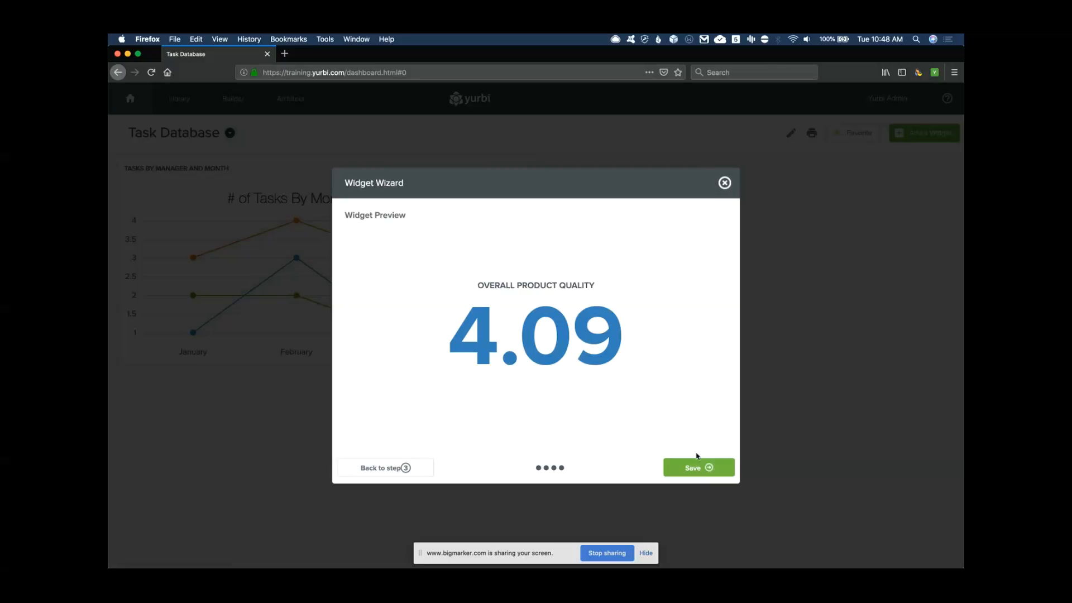
click(710, 468)
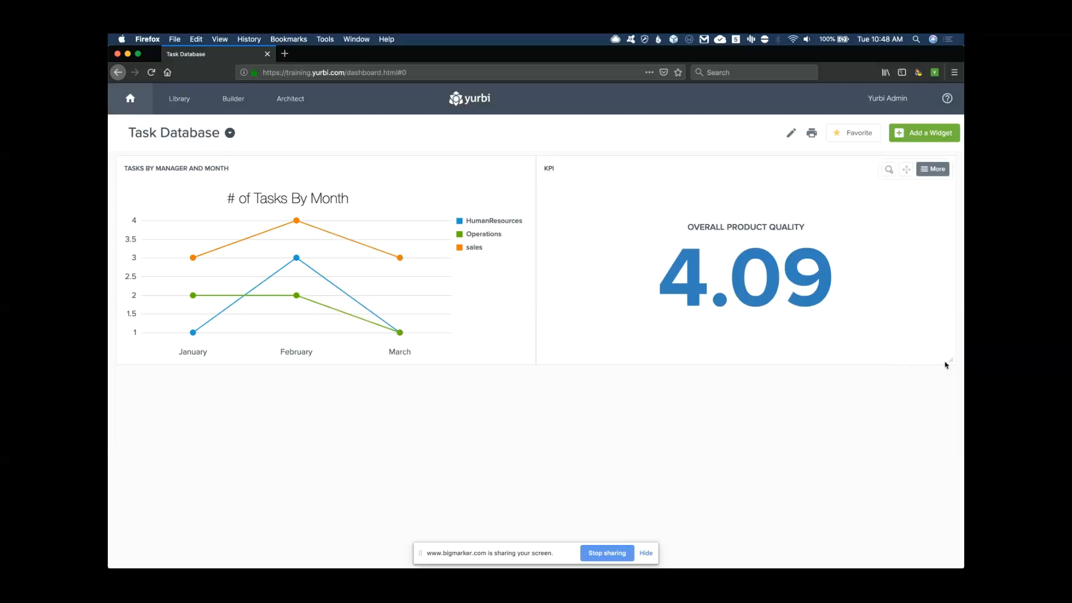
Shrink the KPI widget, move it top-left above the chart, and drill into February sales
drag(953, 360, 750, 244)
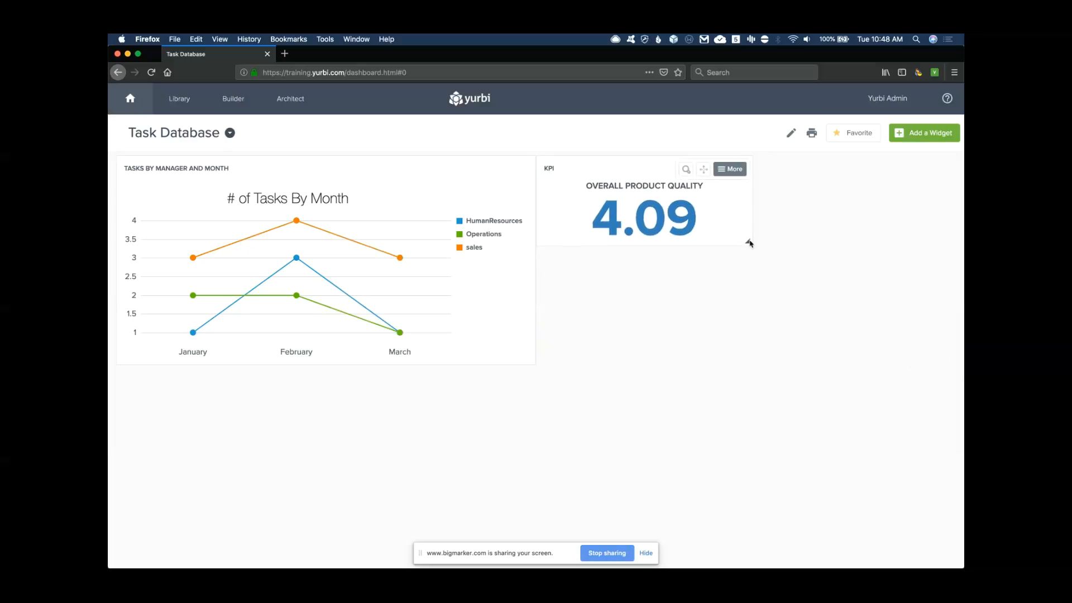
drag(696, 169, 280, 168)
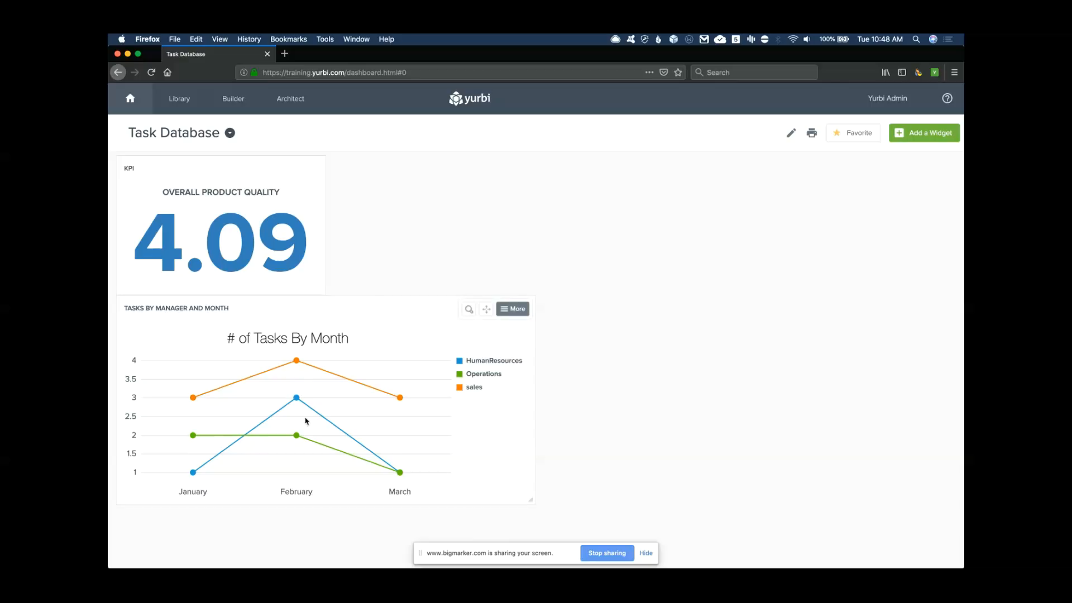
click(296, 361)
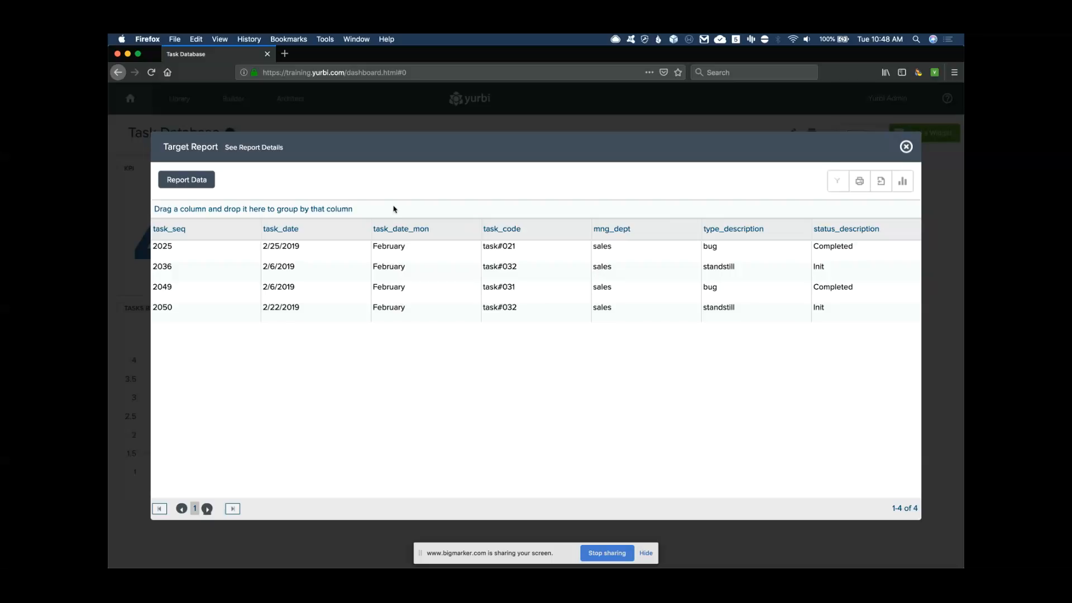
Filter task_date_mon to February days 06 and 22, then clear that filter
click(369, 239)
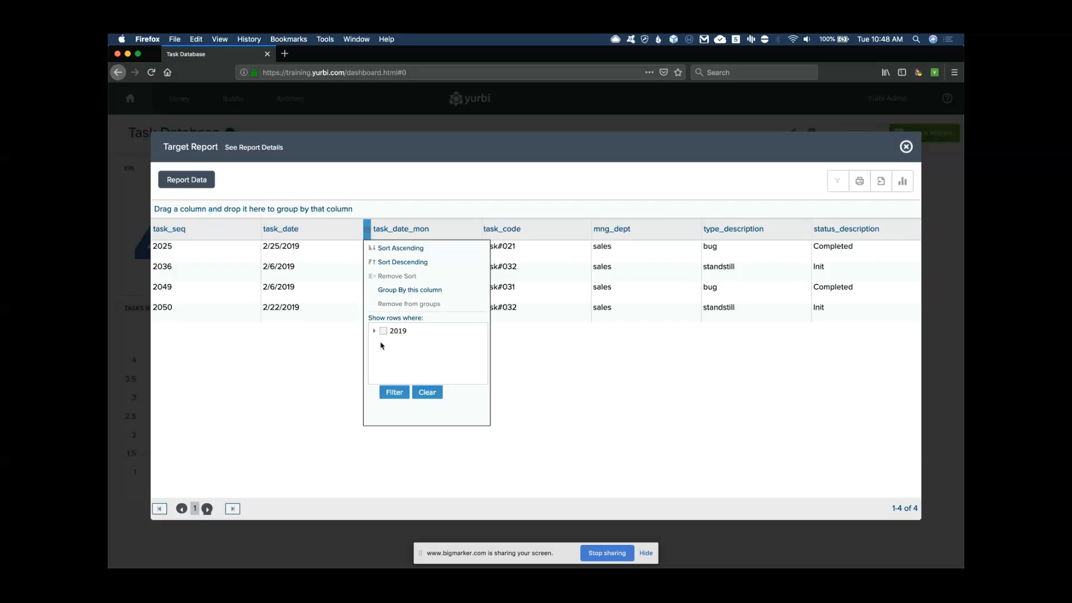
click(374, 332)
click(375, 345)
click(384, 363)
click(385, 377)
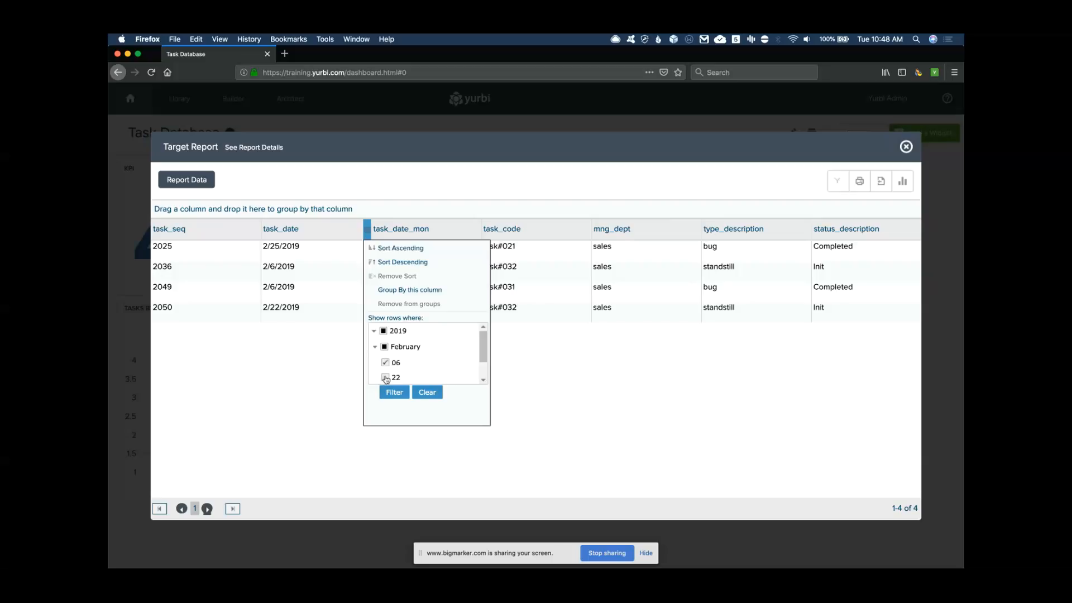
click(394, 392)
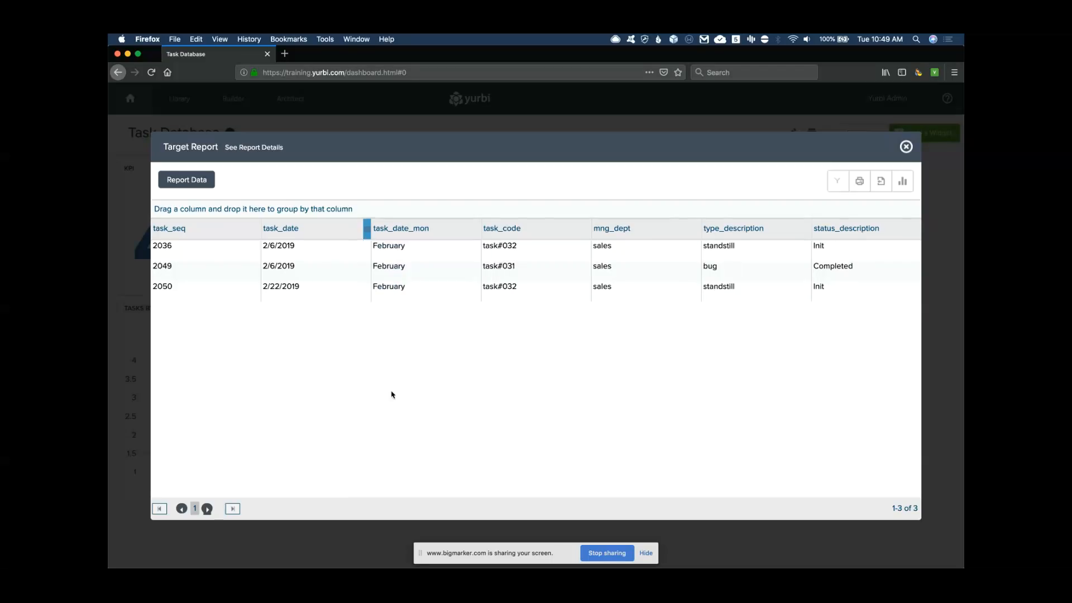
click(367, 229)
click(426, 392)
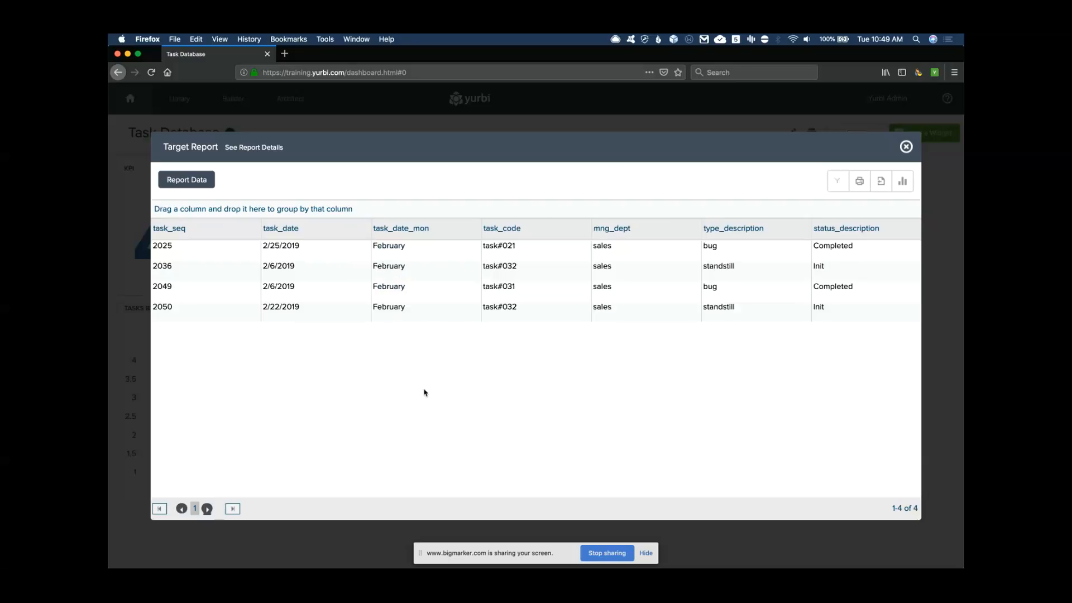
Try a contains filter on type_description and sort rows by task_date ascending
click(806, 230)
click(754, 332)
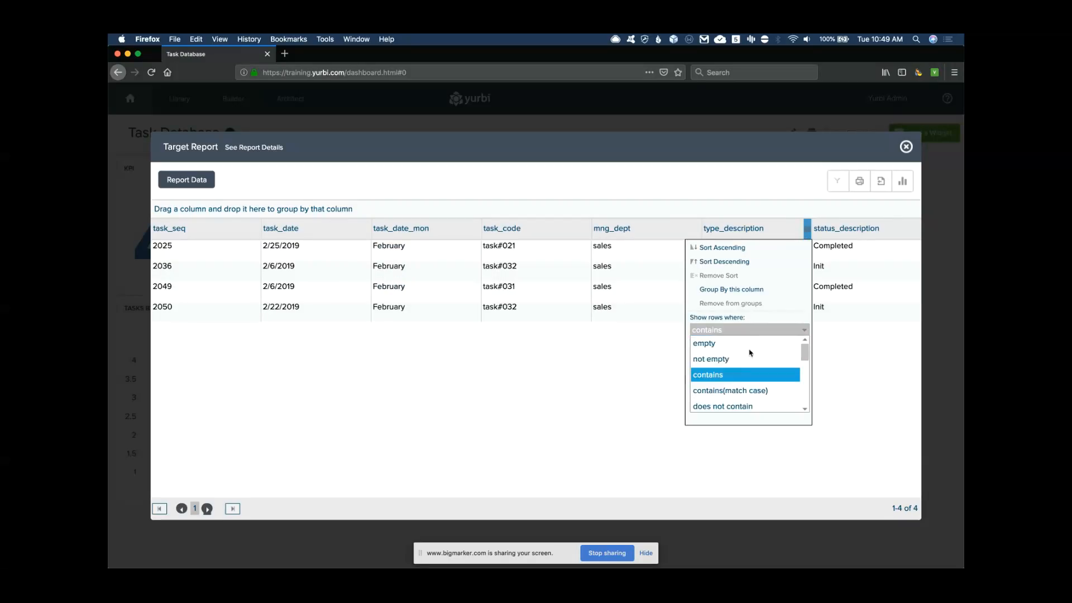
click(799, 334)
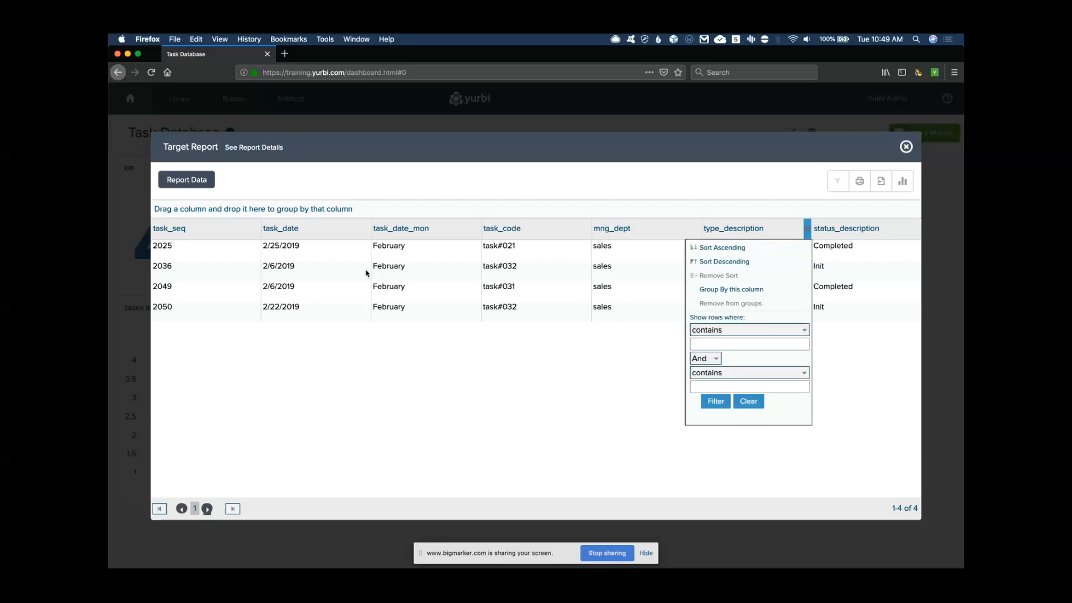
click(262, 233)
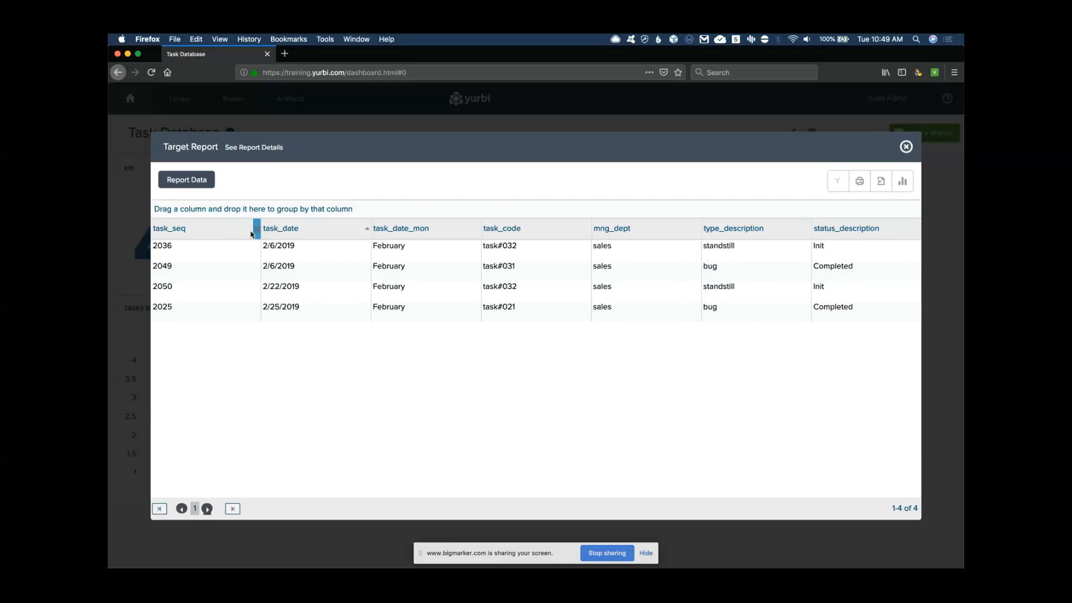
click(256, 234)
click(307, 332)
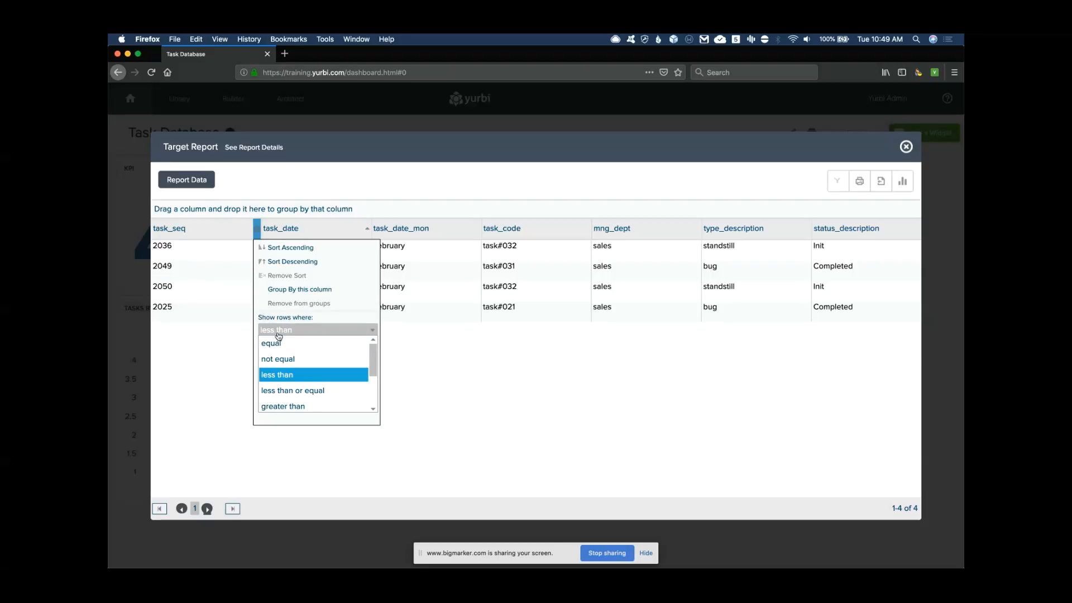
Filter task_seq to less than 2049, then clear that filter
drag(373, 363, 373, 371)
click(280, 362)
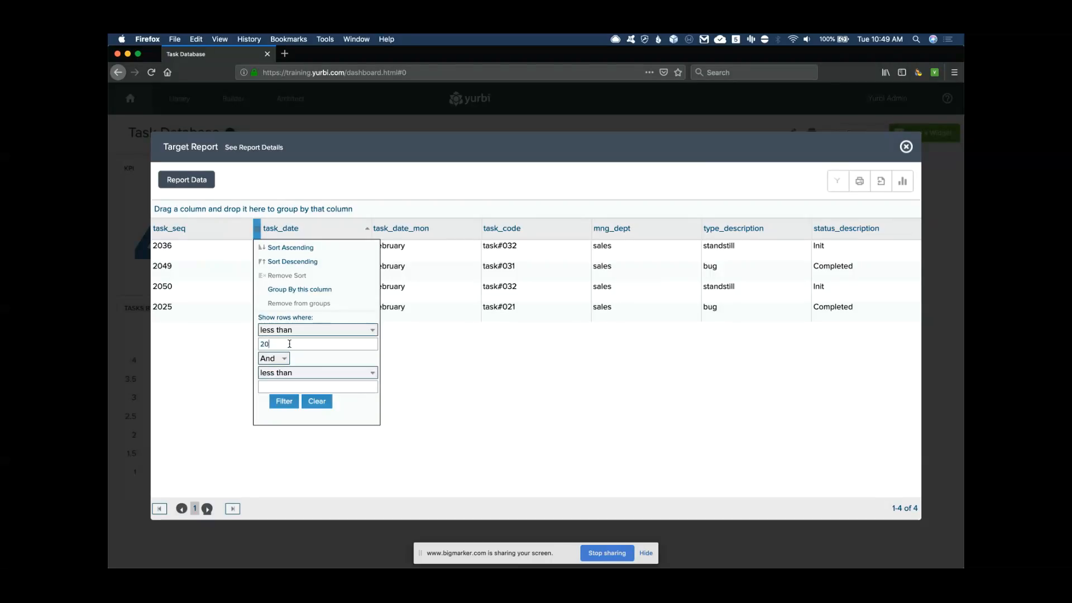
click(291, 400)
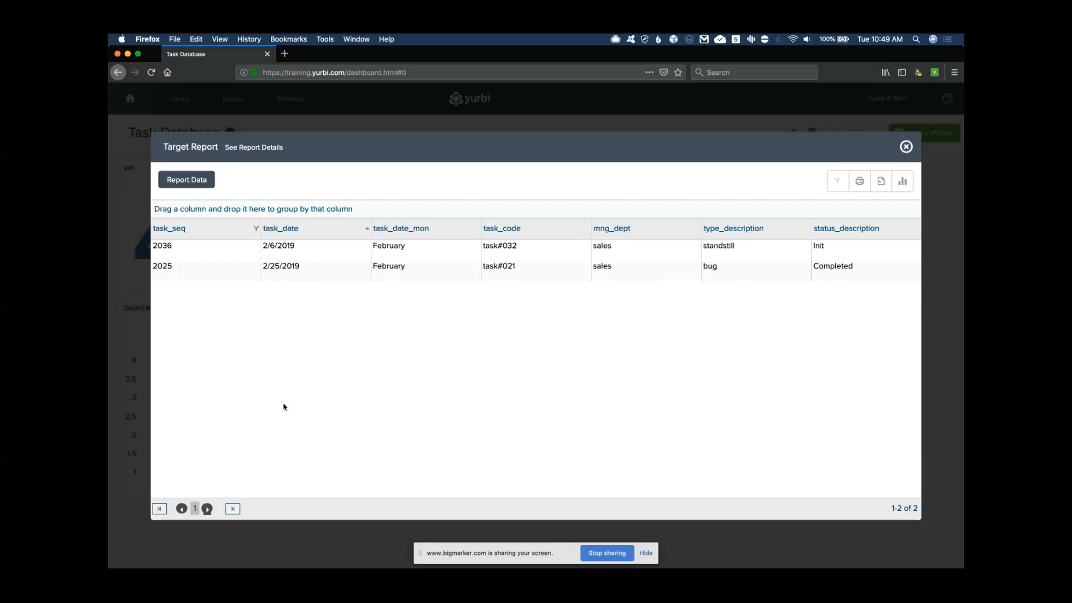
click(256, 228)
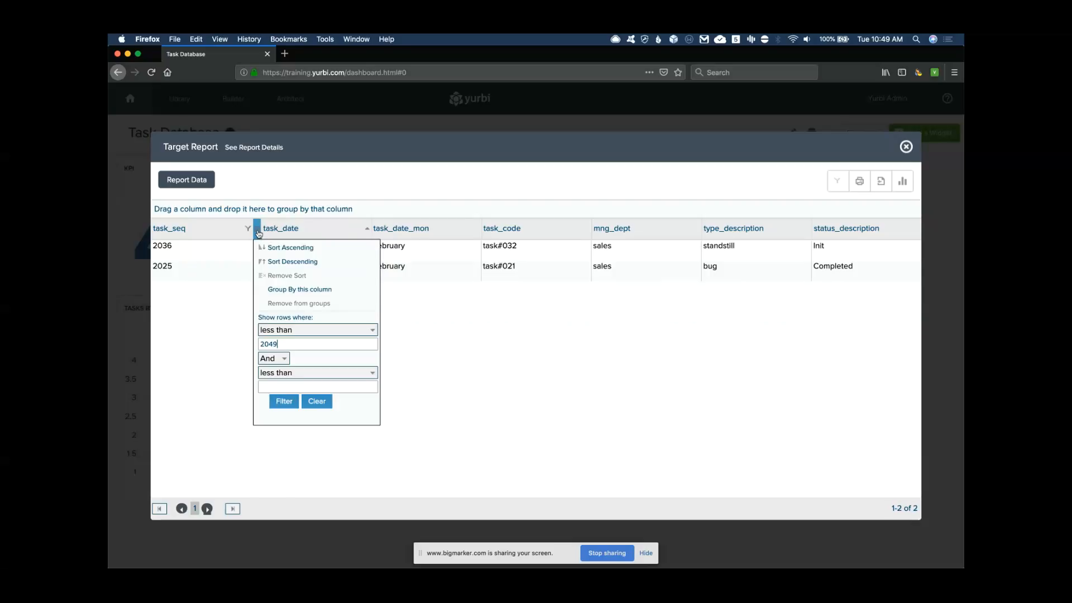
click(315, 401)
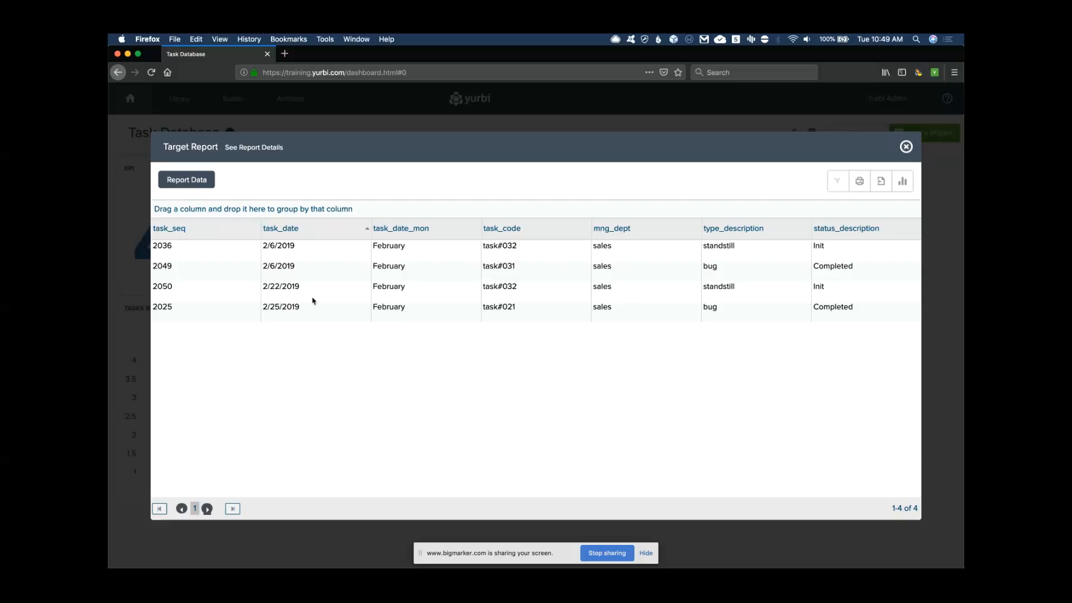
Filter task_date to only 2/22/2019, then clear the date filter
click(837, 181)
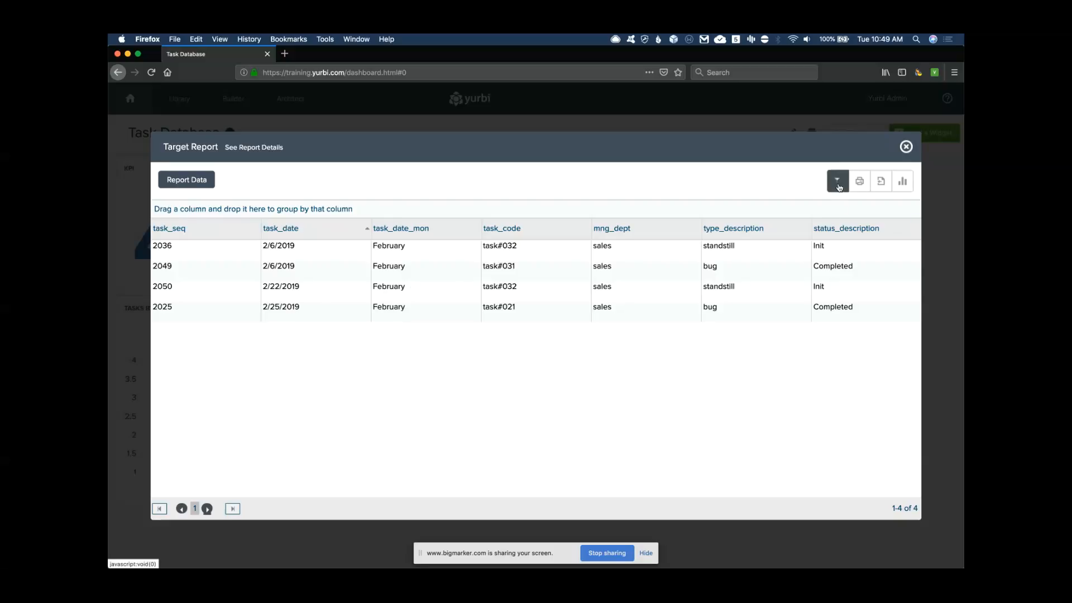
click(476, 236)
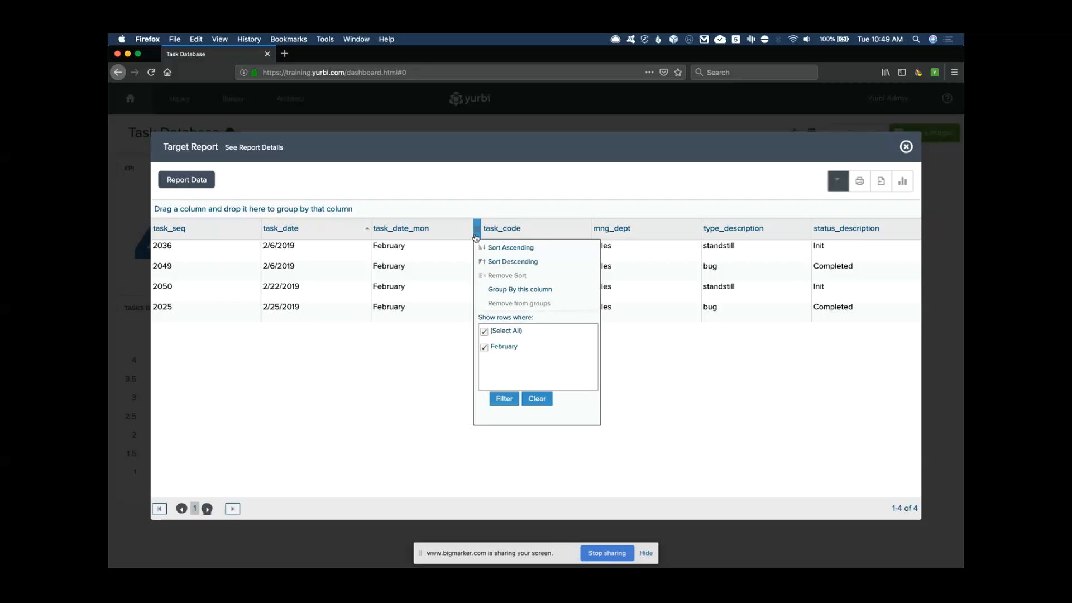
click(366, 234)
click(374, 332)
click(374, 347)
click(394, 399)
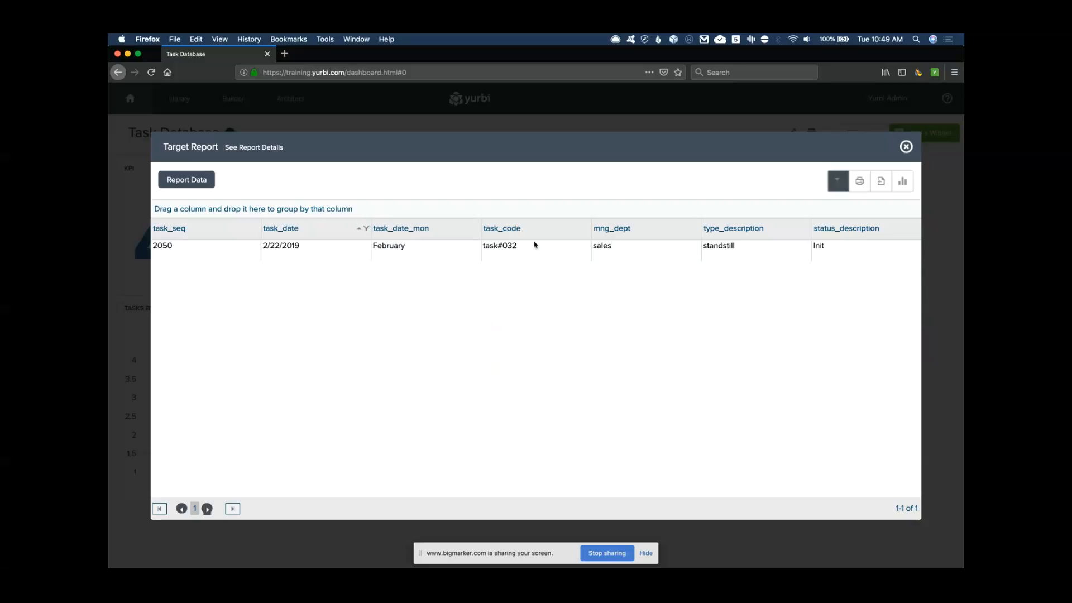
click(367, 234)
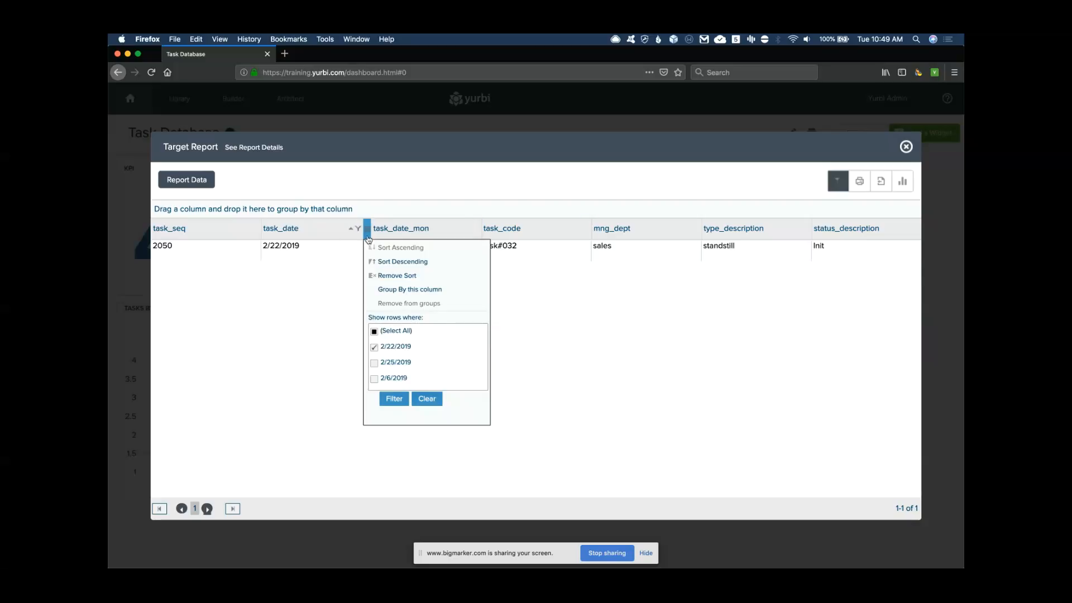
click(427, 398)
Group rows by type_description, glance at export options, and close the Target Report
mouse_move(421, 229)
mouse_down()
mouse_move(747, 224)
mouse_move(736, 210)
mouse_up()
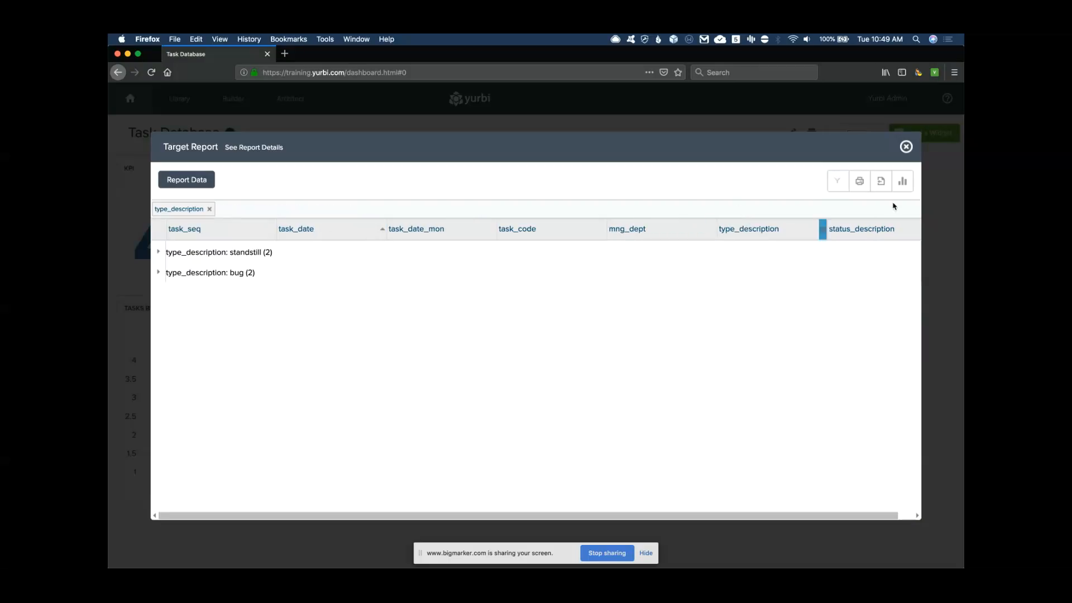
click(881, 181)
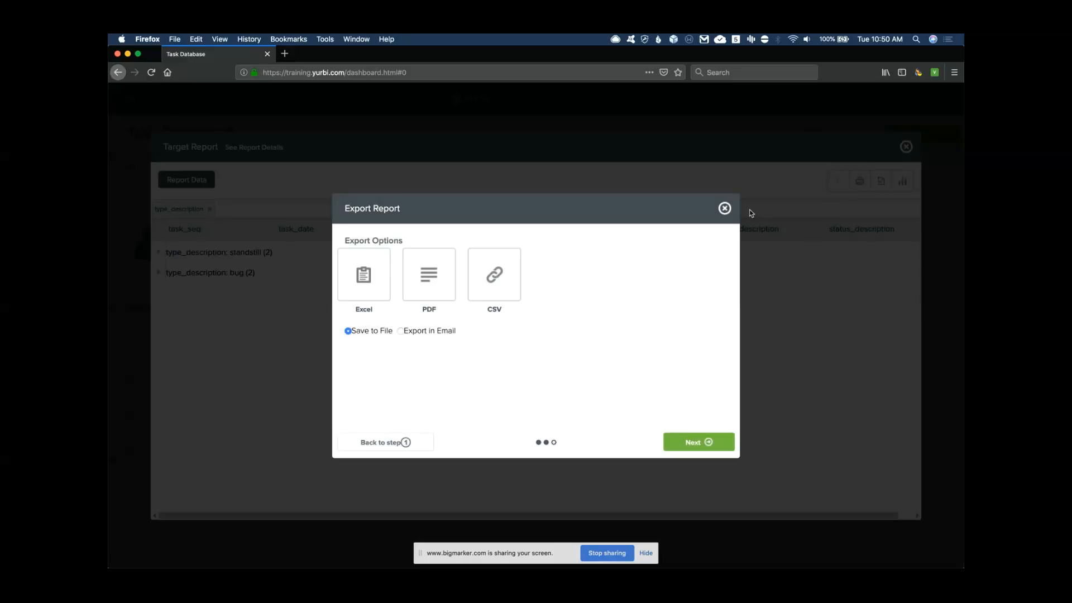
click(725, 208)
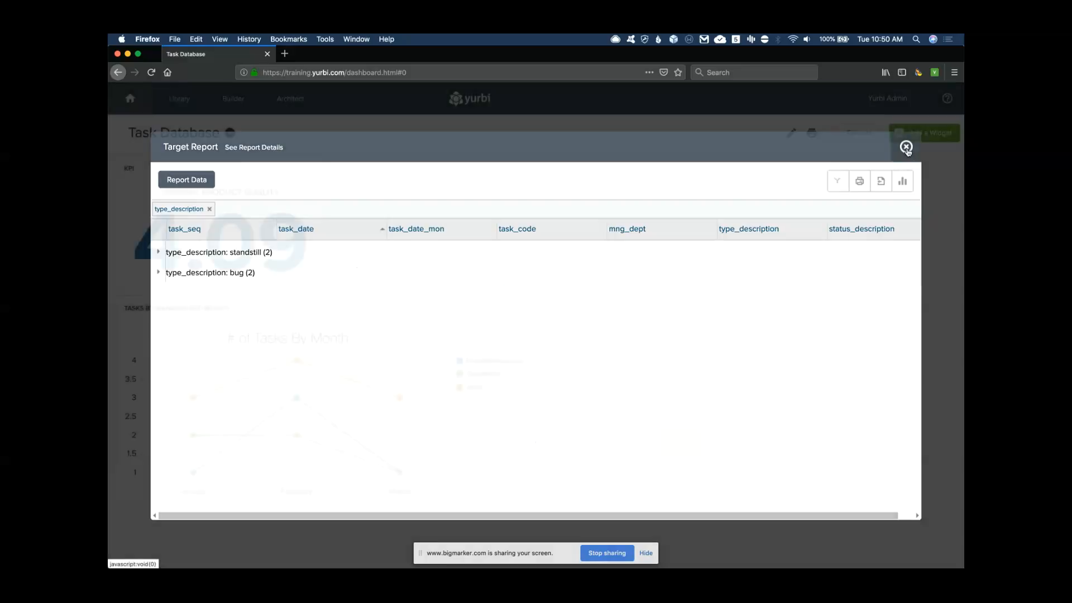
click(905, 148)
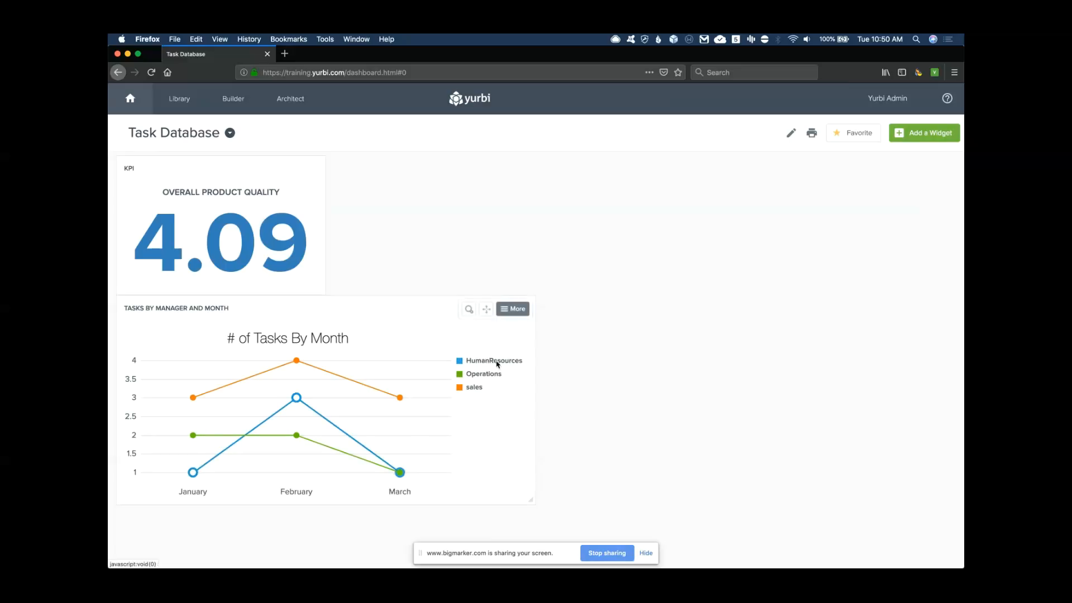
Enlarge the tasks chart, view its data table and export options, then return to the line chart
click(468, 310)
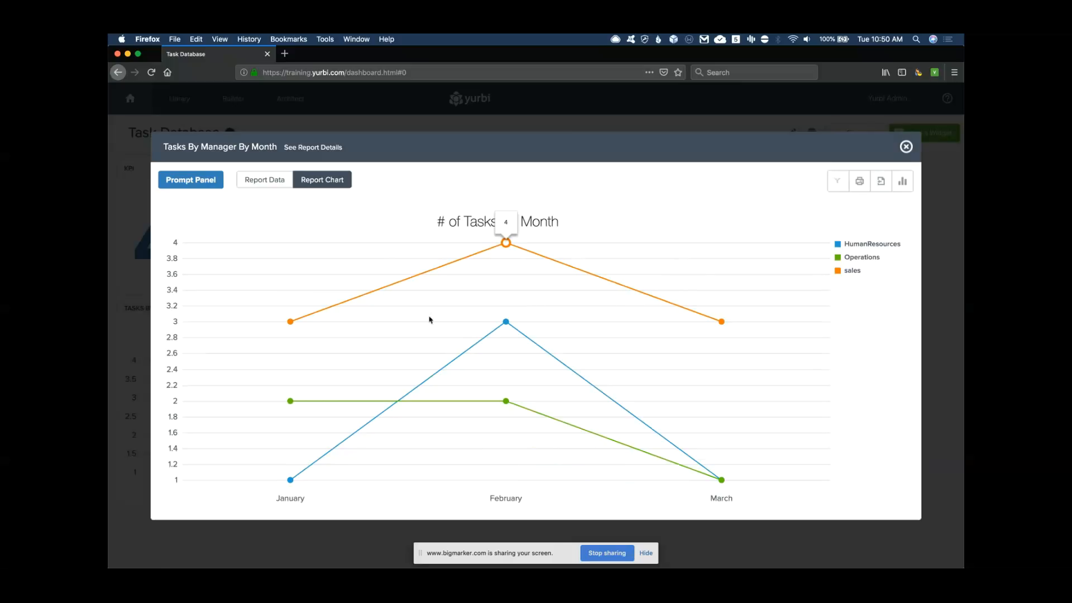
click(270, 179)
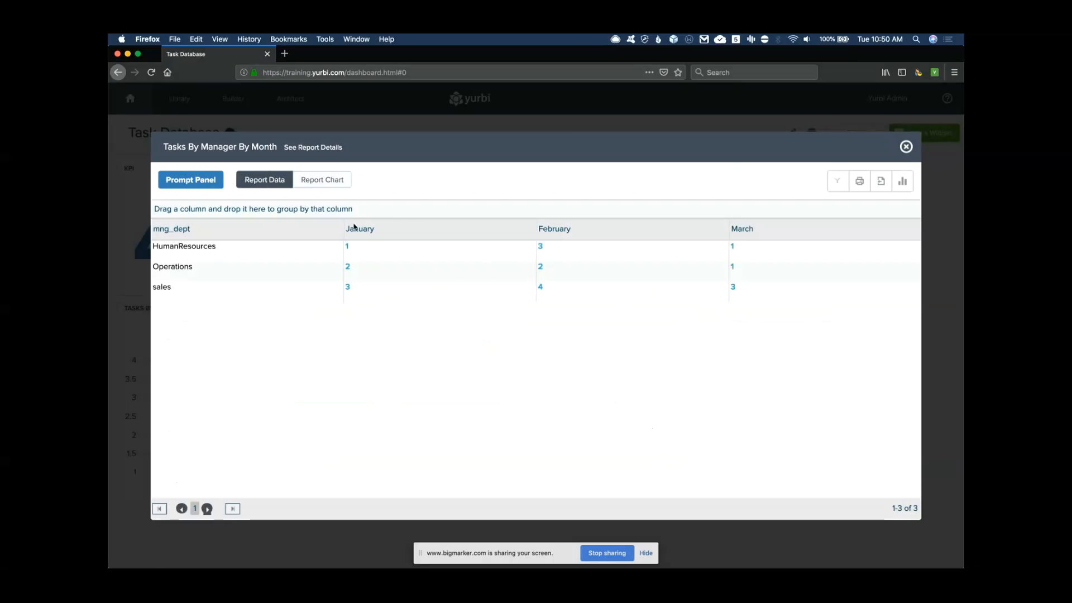
click(346, 177)
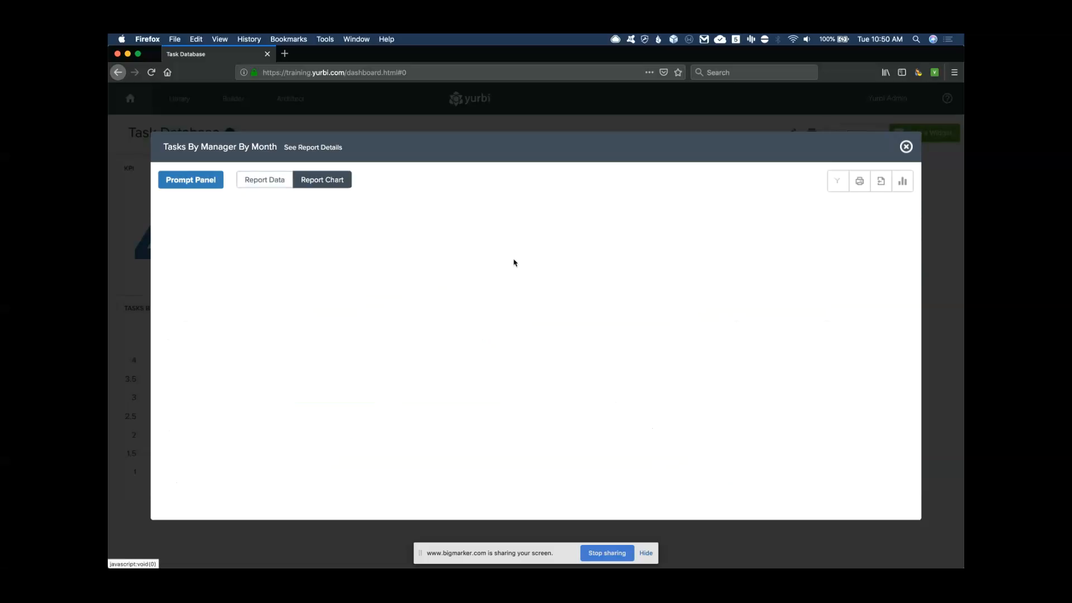
click(882, 181)
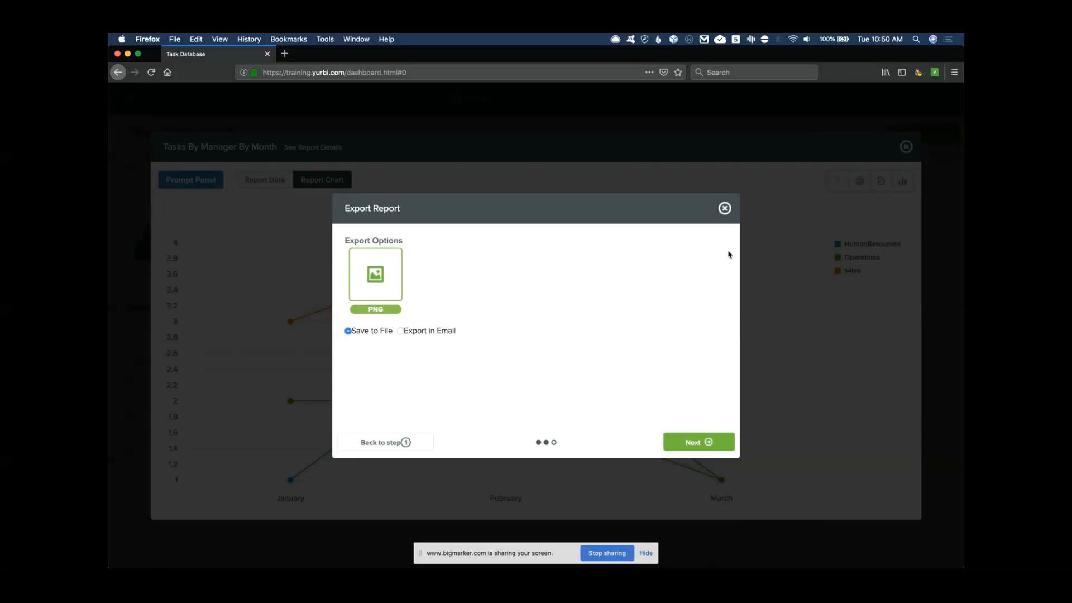
click(725, 208)
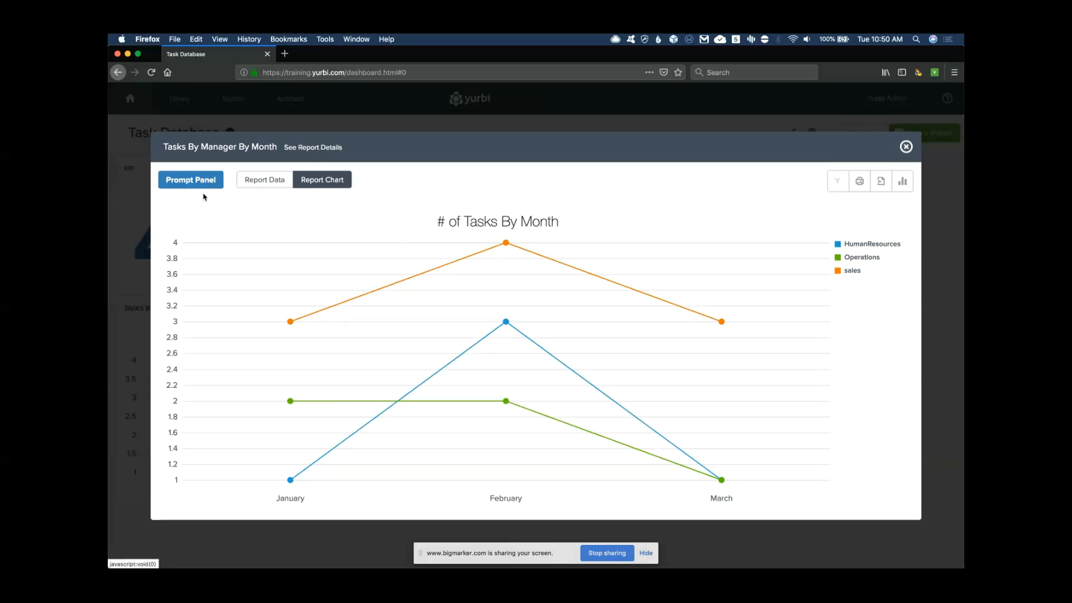
Switch task_date to a relative range of Last Month and rerun the report
click(200, 183)
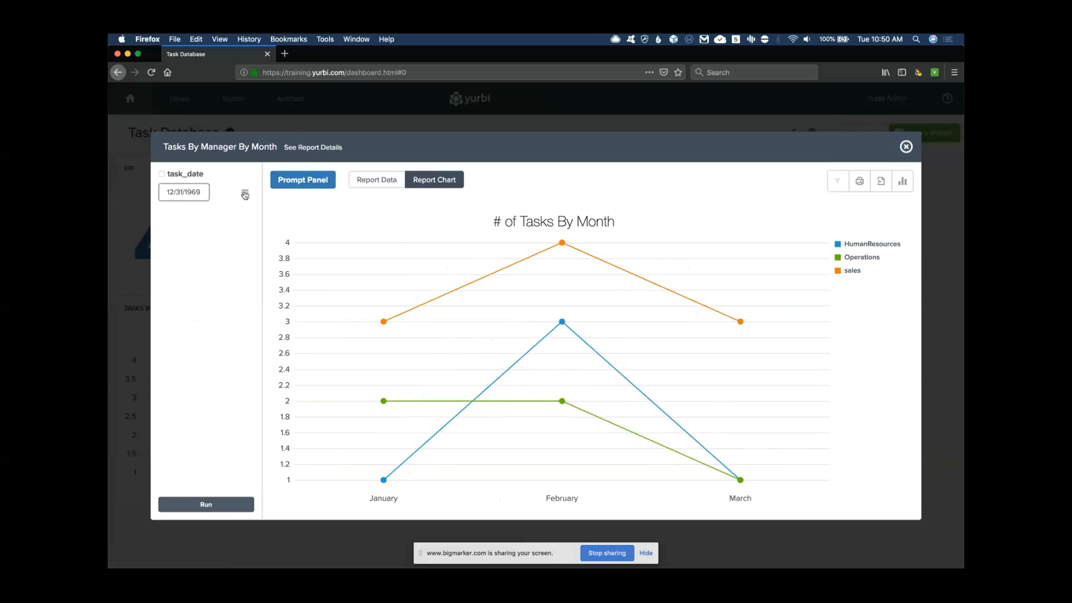
click(244, 194)
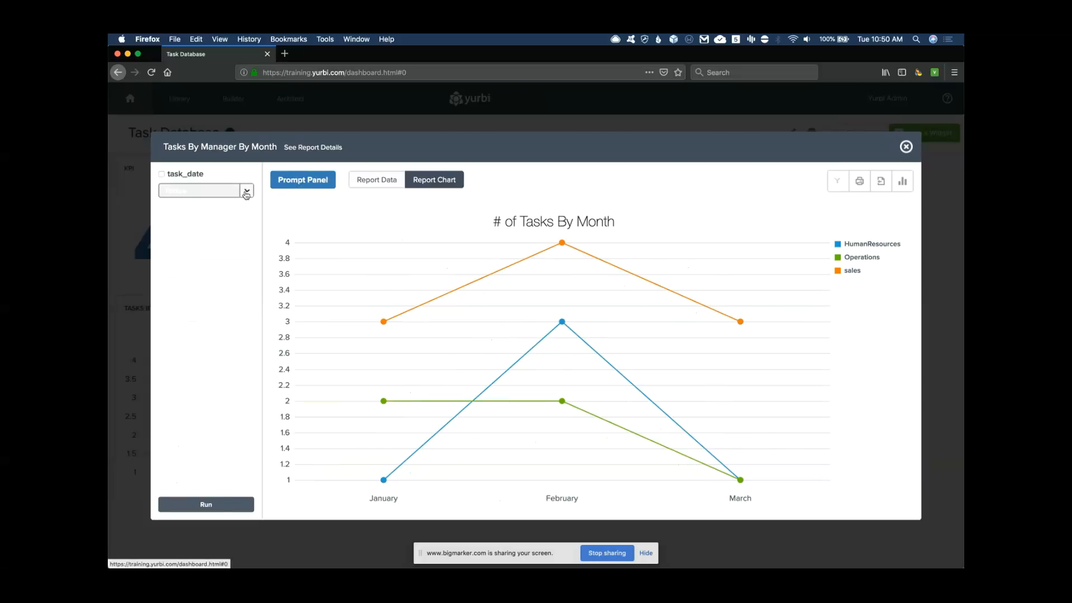
click(246, 192)
scroll(201, 259, down, 3)
scroll(202, 260, down, 4)
click(192, 271)
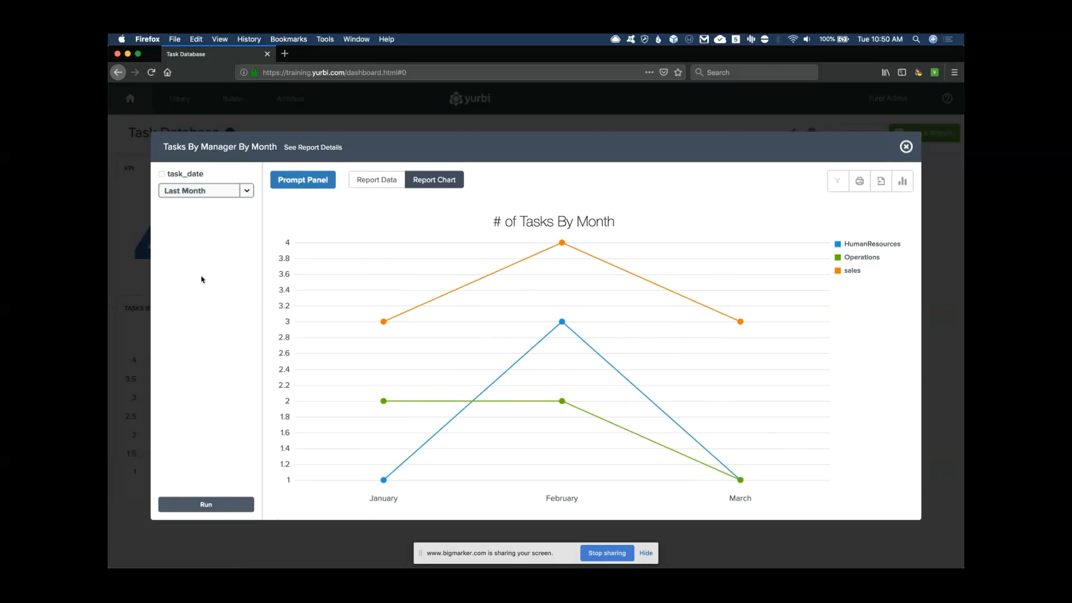
click(206, 505)
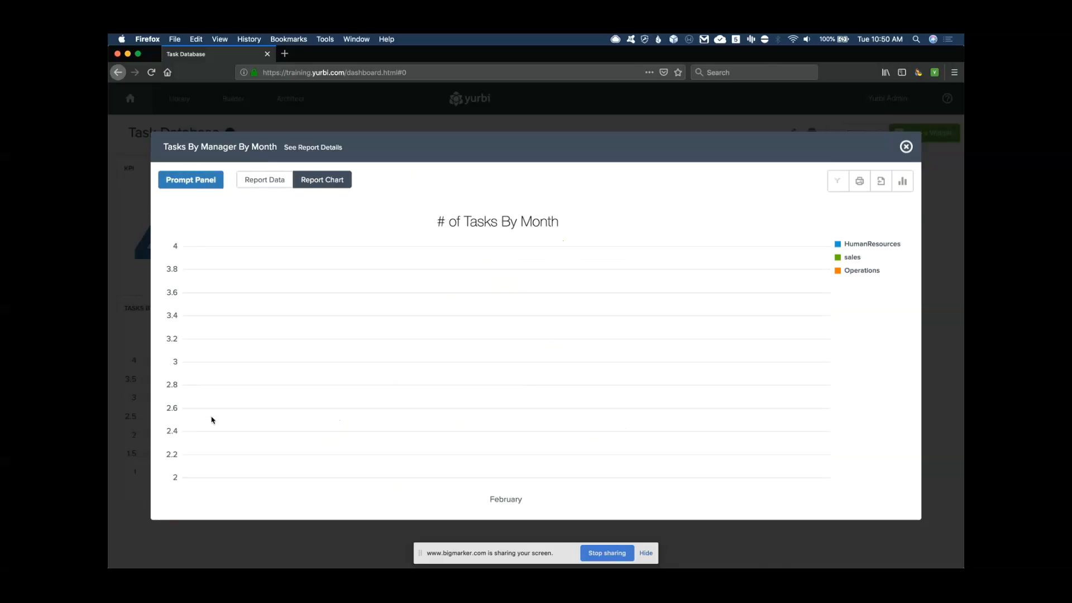
Change the task_date range to This Entire Quarter and rerun the report
mouse_move(507, 363)
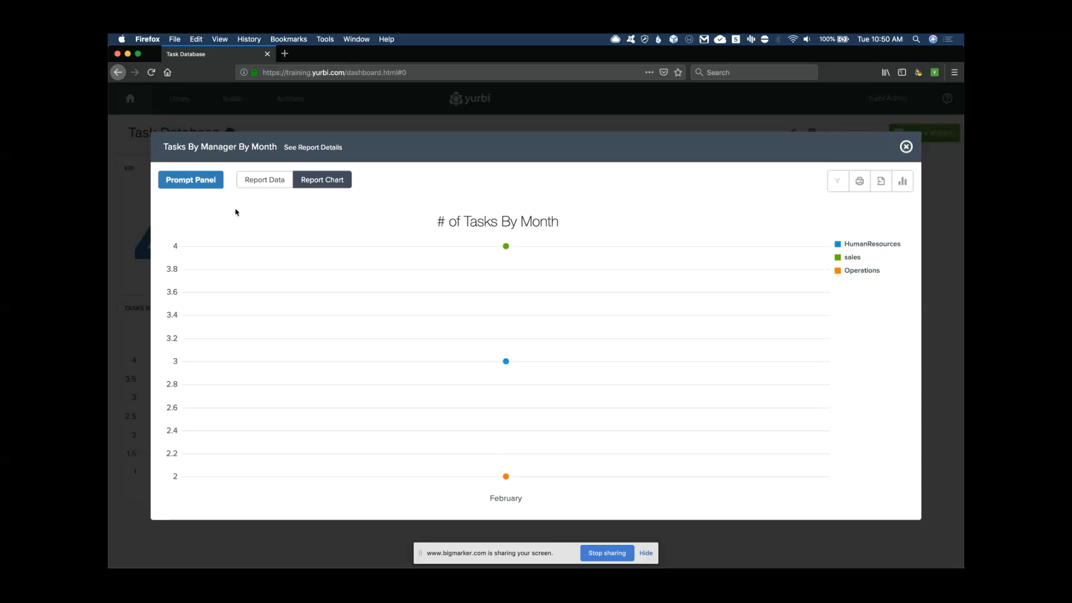
click(205, 183)
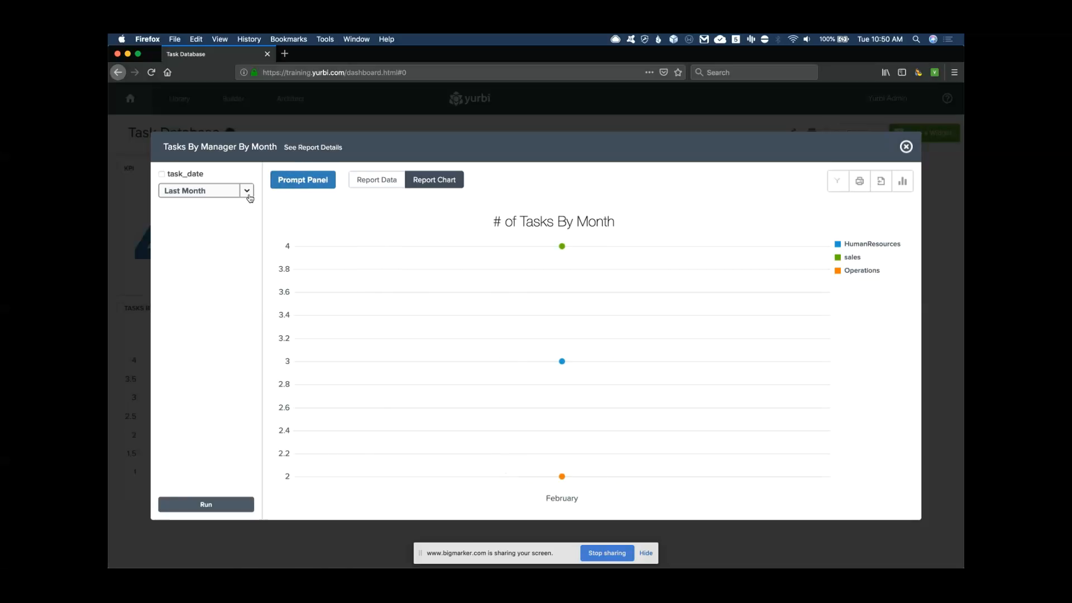
click(246, 191)
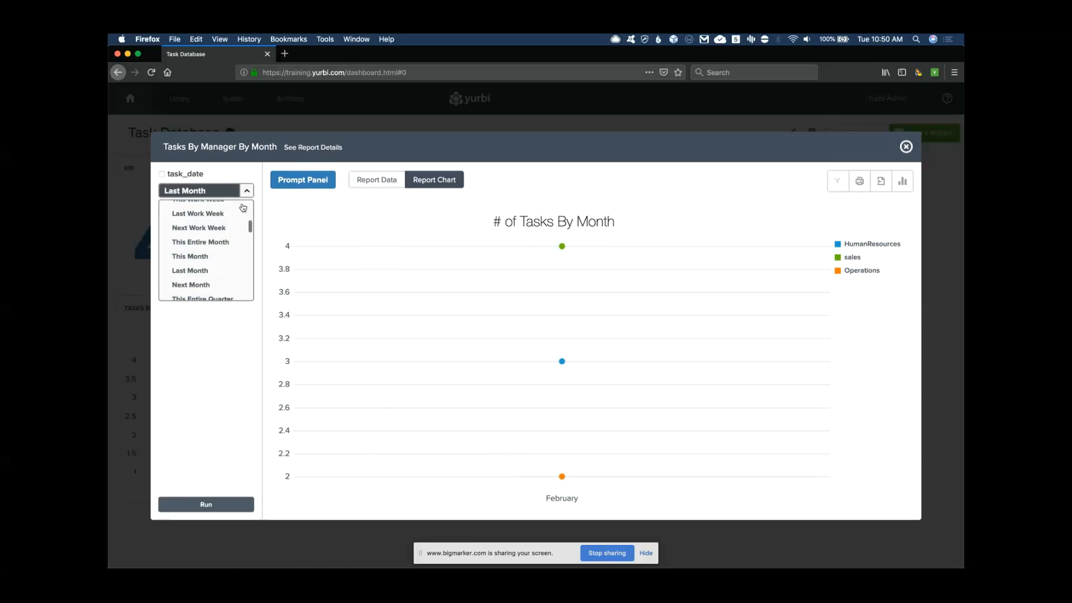
scroll(206, 273, down, 2)
click(205, 269)
click(206, 504)
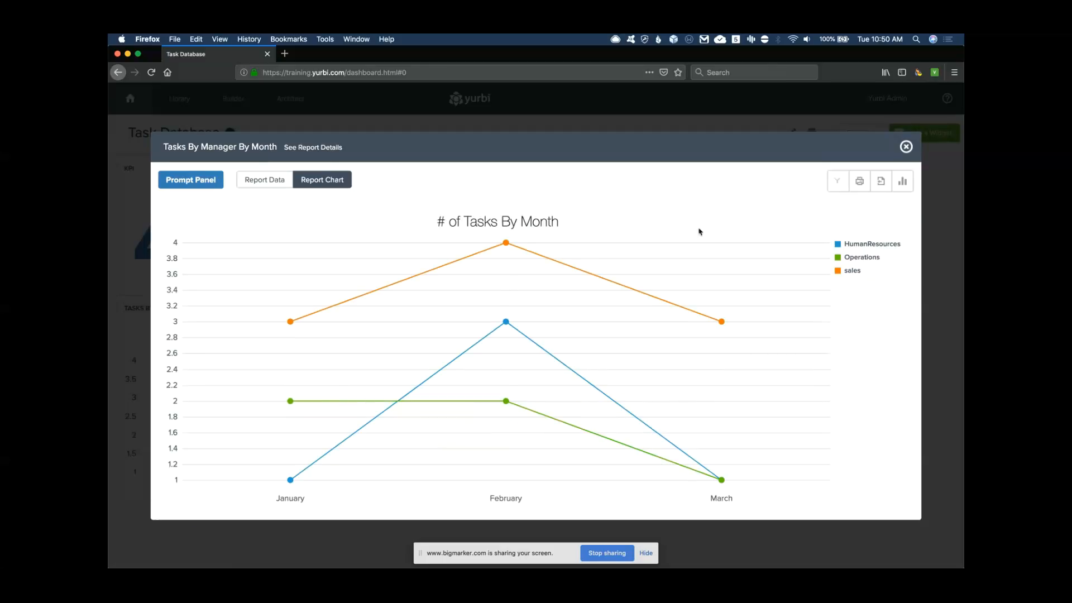
Close the report and refresh the Tasks by Manager and Month widget
click(906, 147)
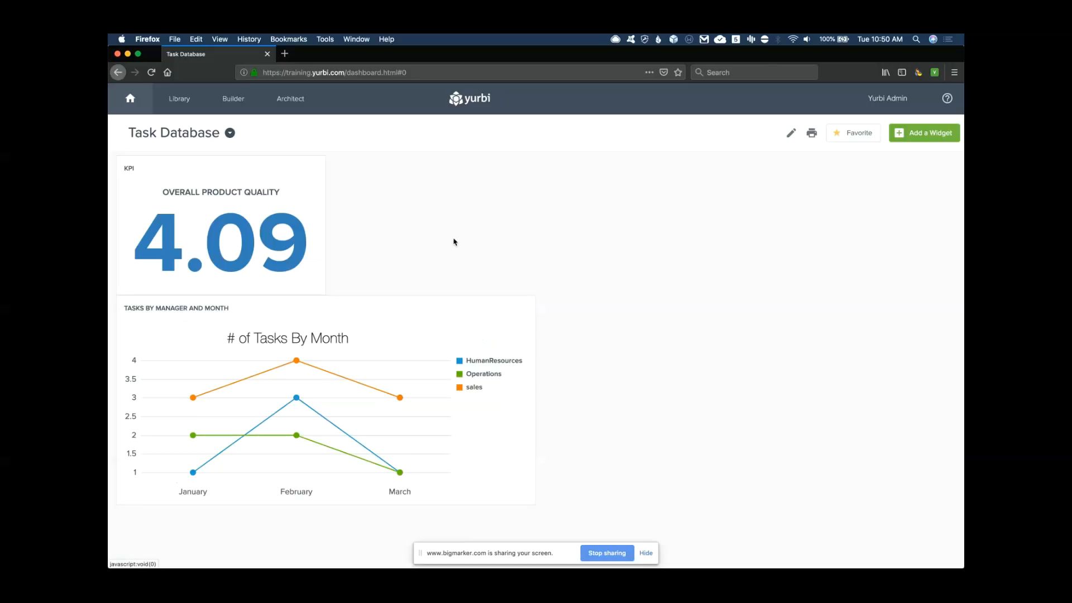
mouse_move(279, 354)
click(505, 314)
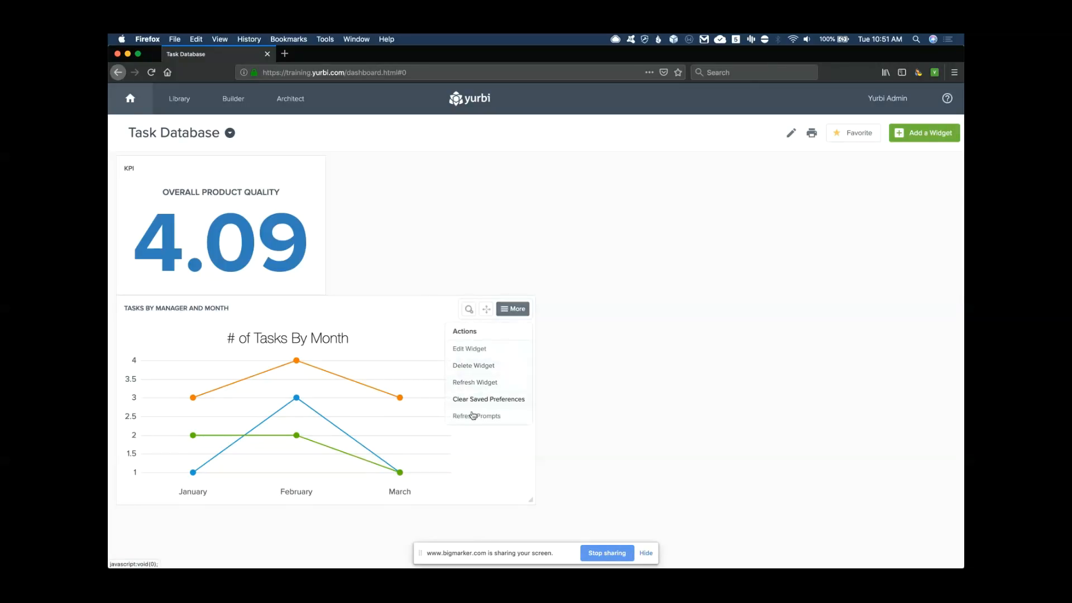
click(493, 377)
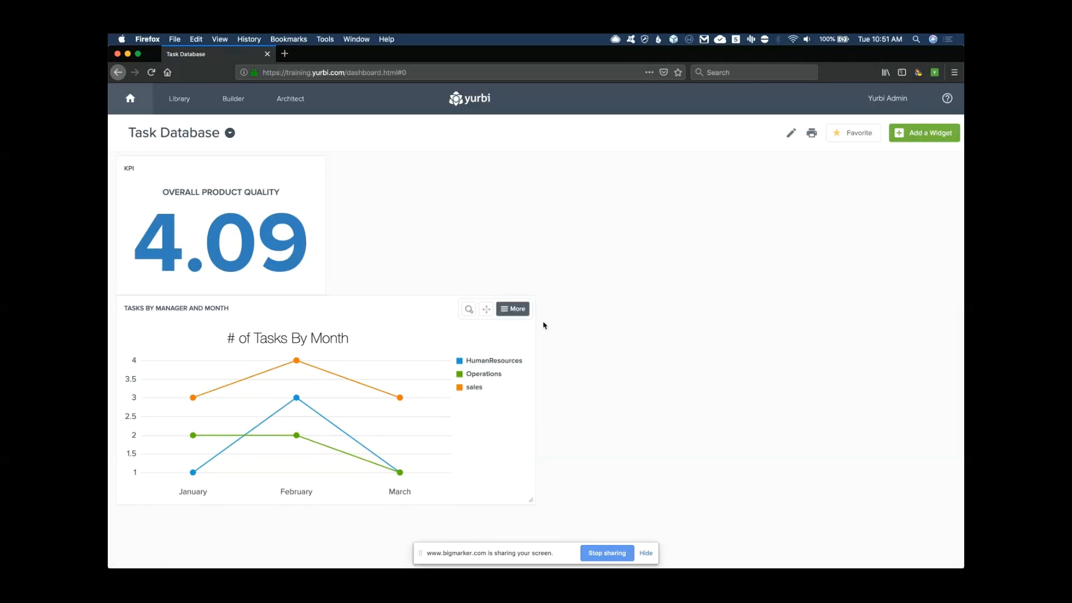
Refresh the widget's prompts with task_date This Entire Quarter, remembered for the widget
click(509, 310)
click(480, 415)
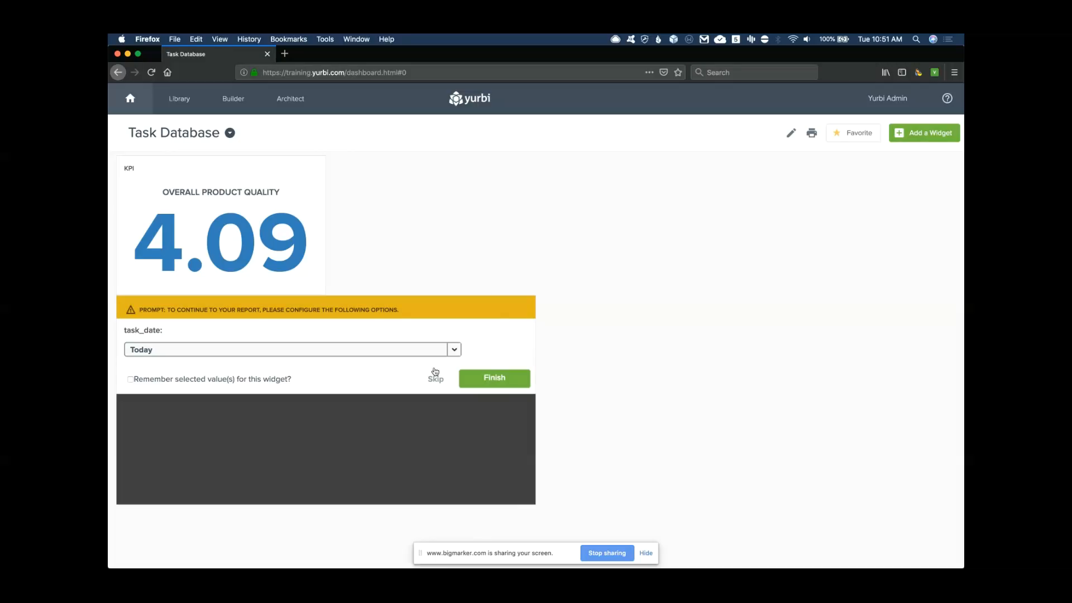
click(454, 349)
scroll(273, 416, down, 3)
scroll(273, 418, down, 3)
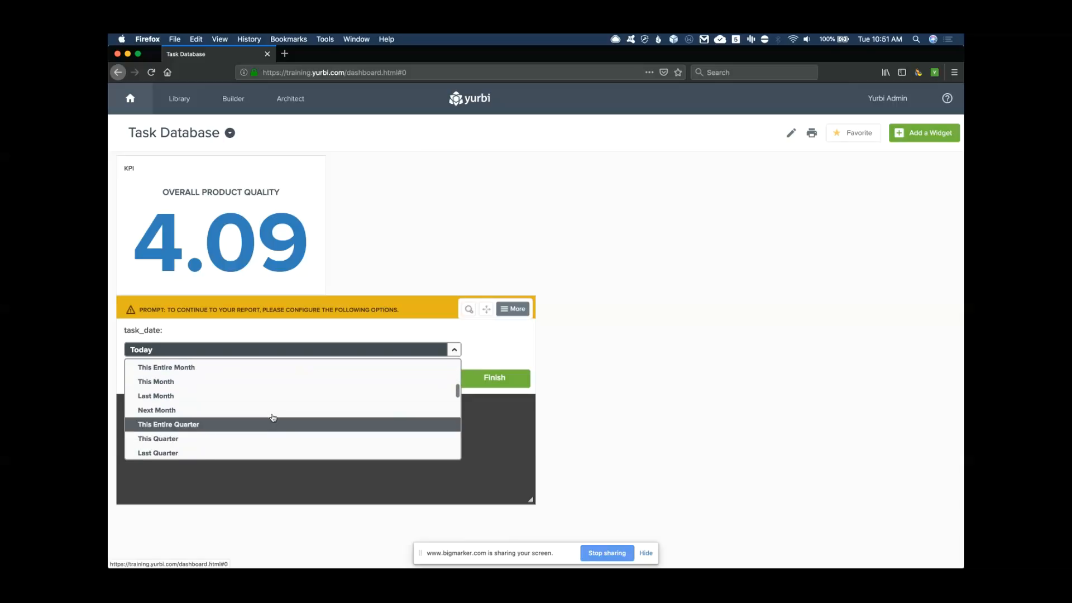
click(226, 425)
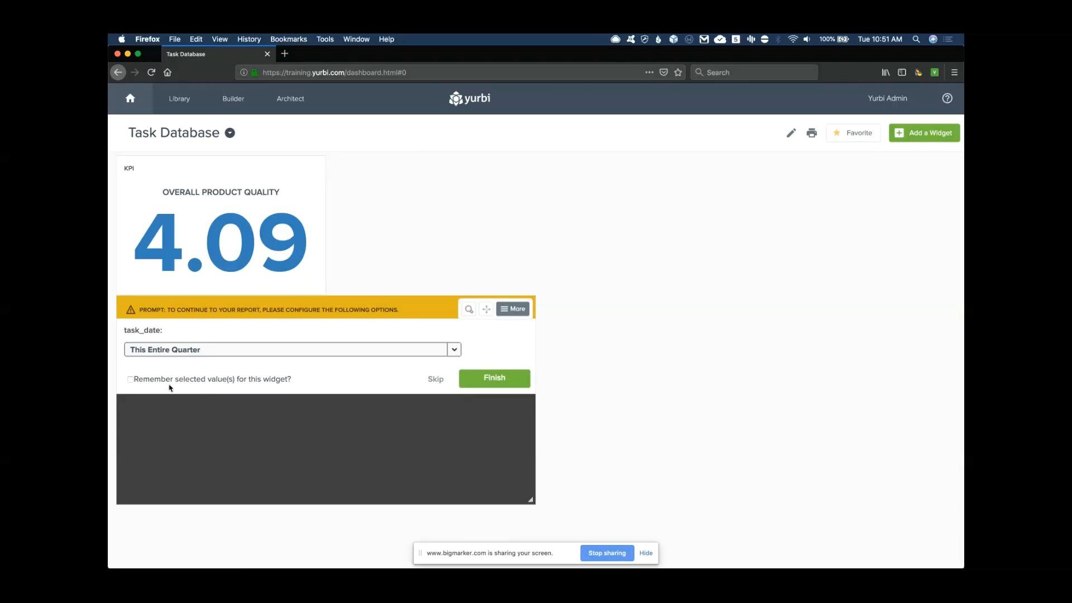
click(130, 380)
click(485, 380)
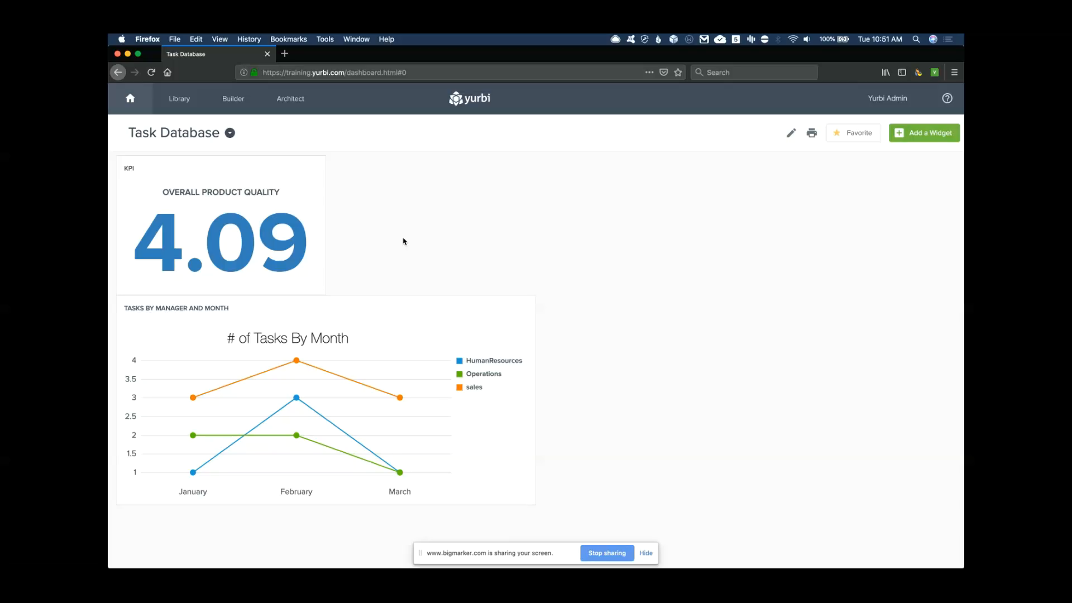
Switch to the Chrome webinar window and back to Firefox, then minimize both windows
mouse_move(110, 179)
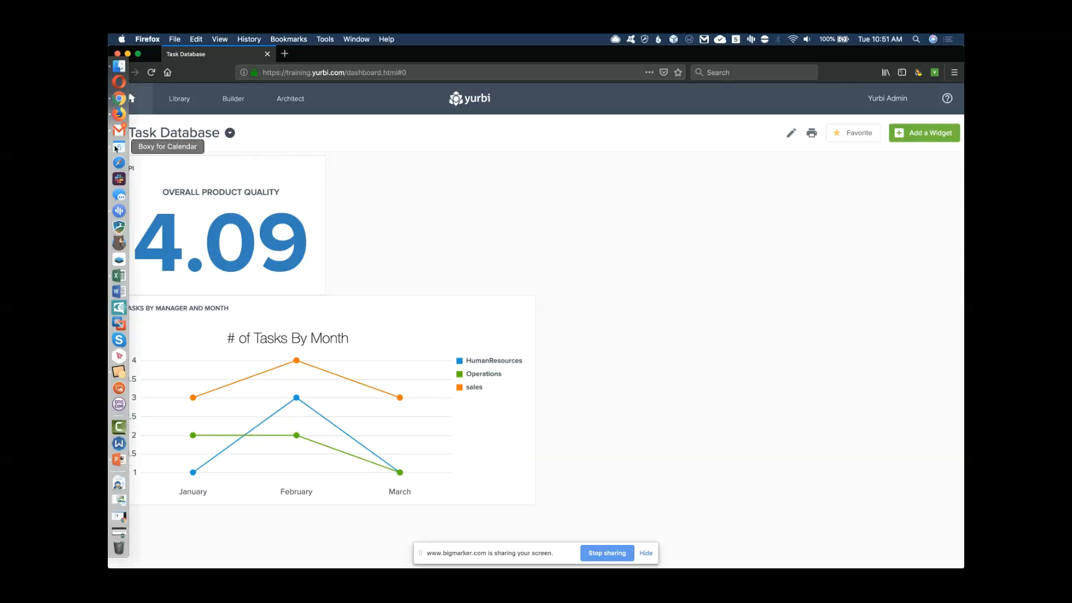
click(120, 101)
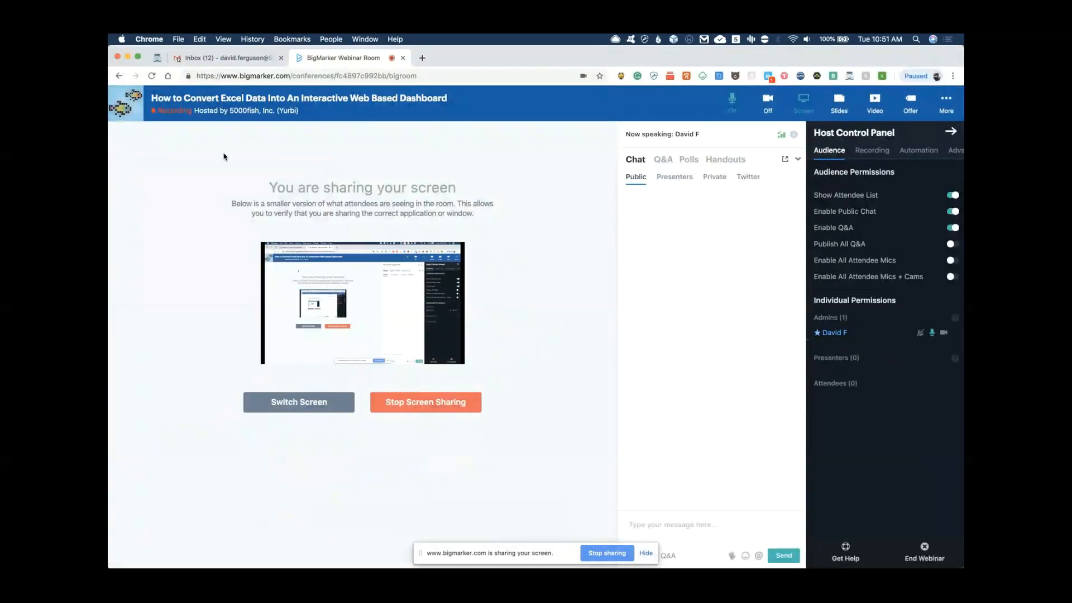
mouse_move(110, 137)
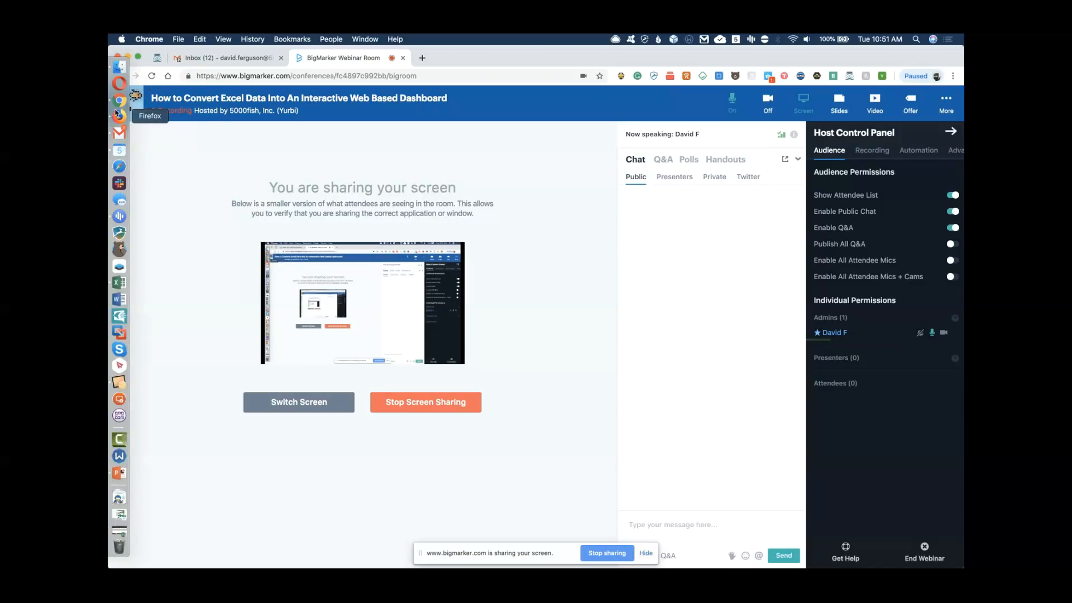
click(119, 118)
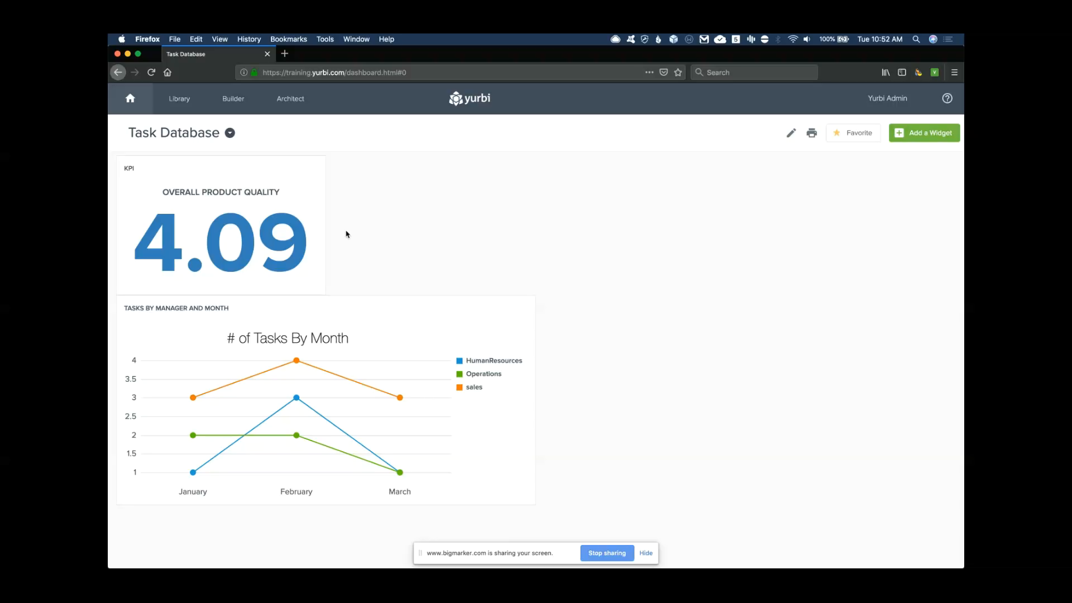
click(128, 55)
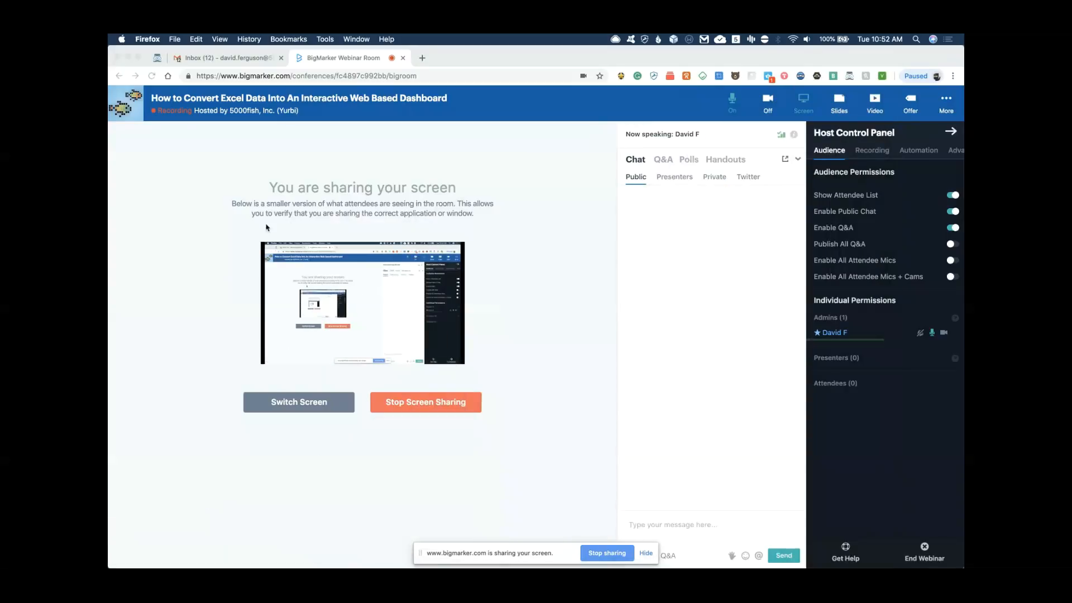
click(127, 57)
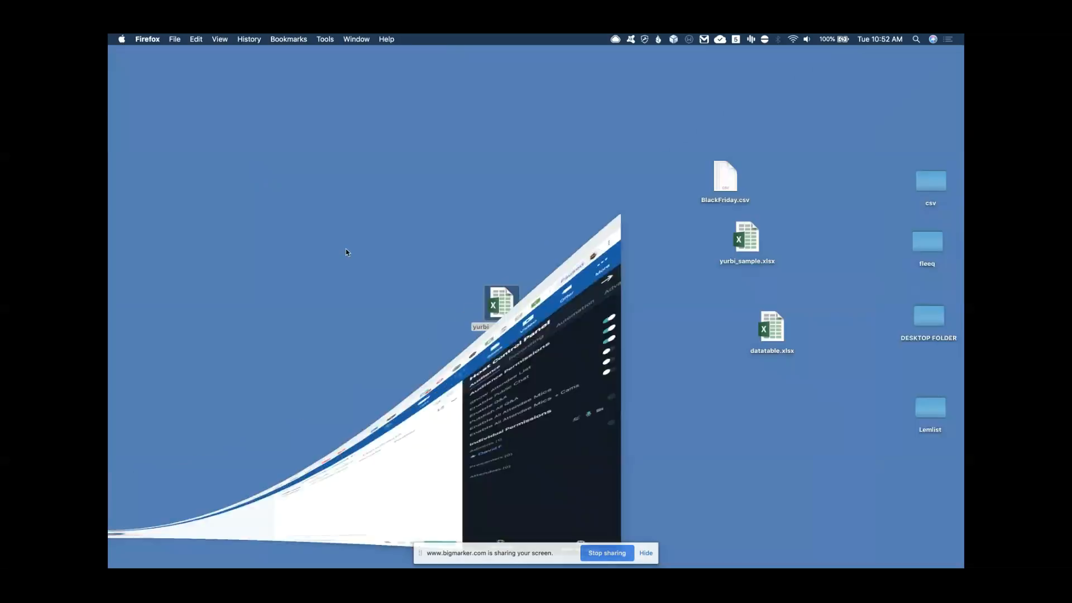
Open yurbi_sample.xlsx from the desktop with Microsoft Excel
click(734, 250)
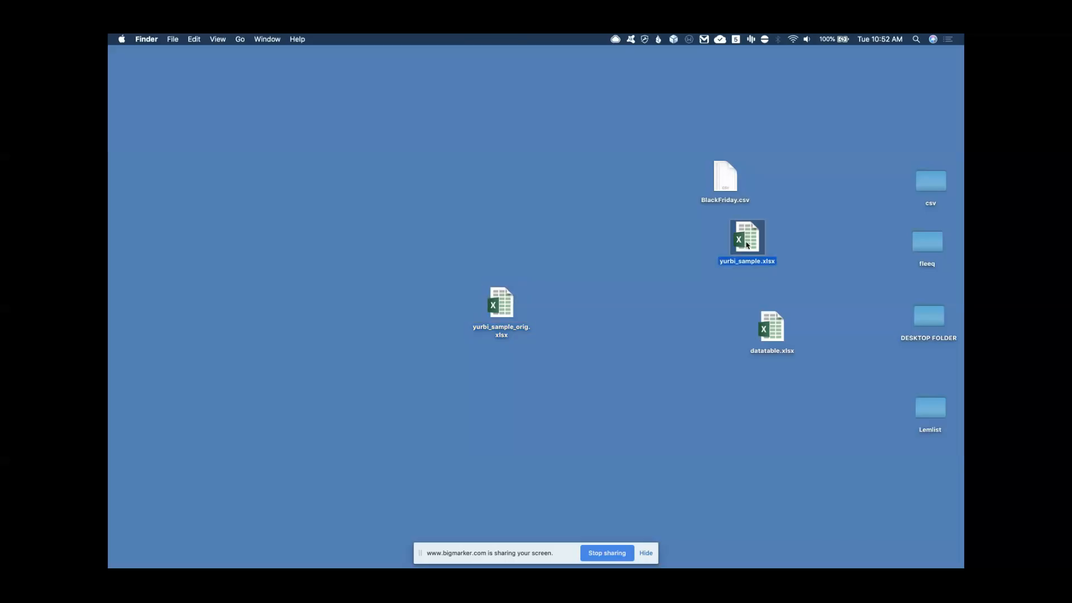
right_click(747, 241)
mouse_move(792, 256)
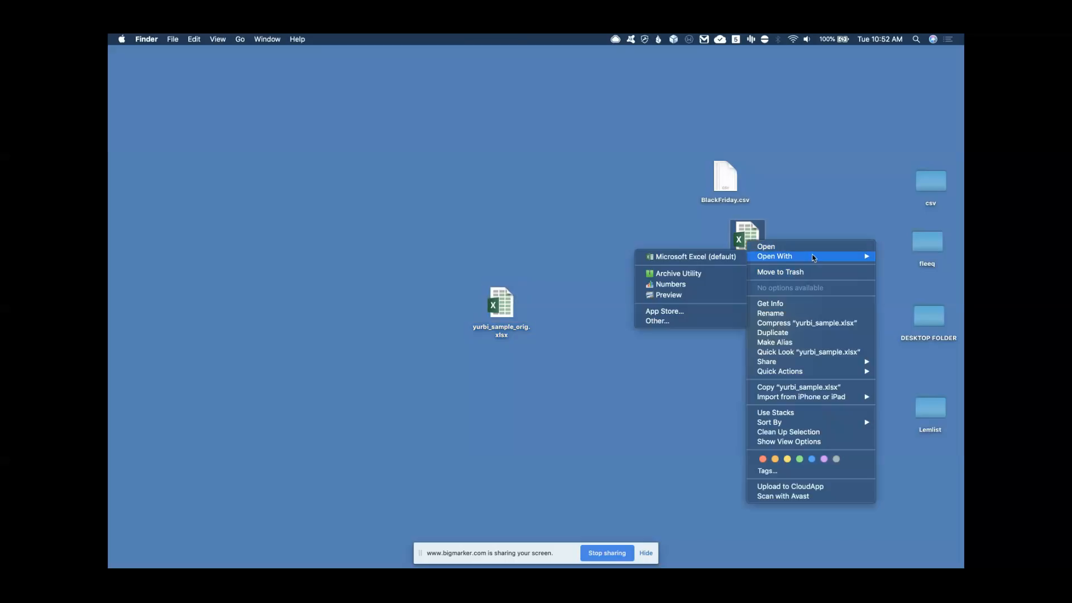
click(717, 258)
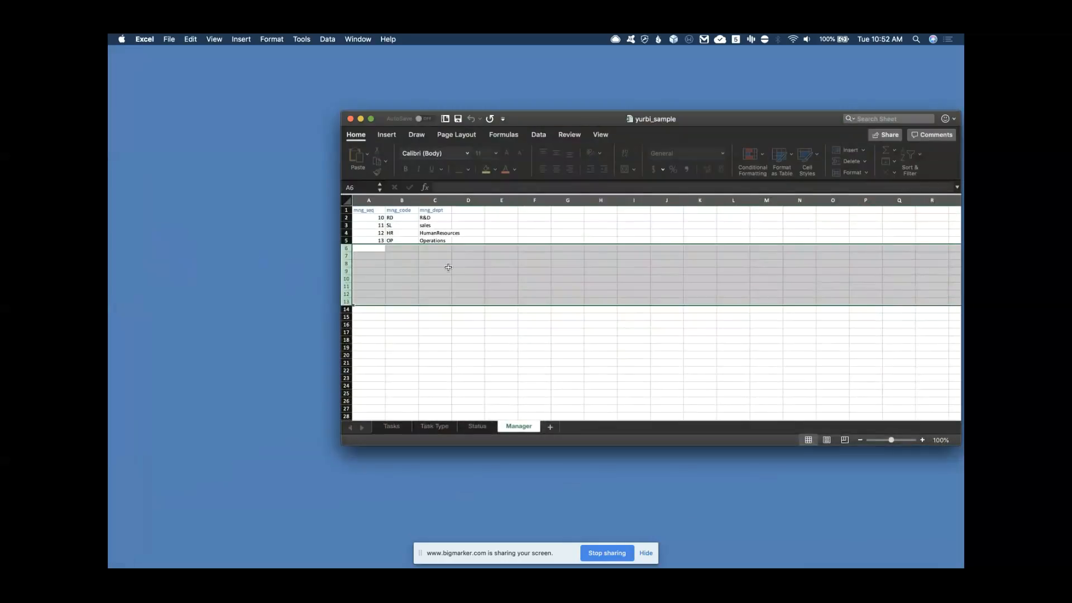
click(443, 270)
On the Tasks sheet, copy rows 17–21 and paste them into rows 22–26
drag(565, 124, 442, 96)
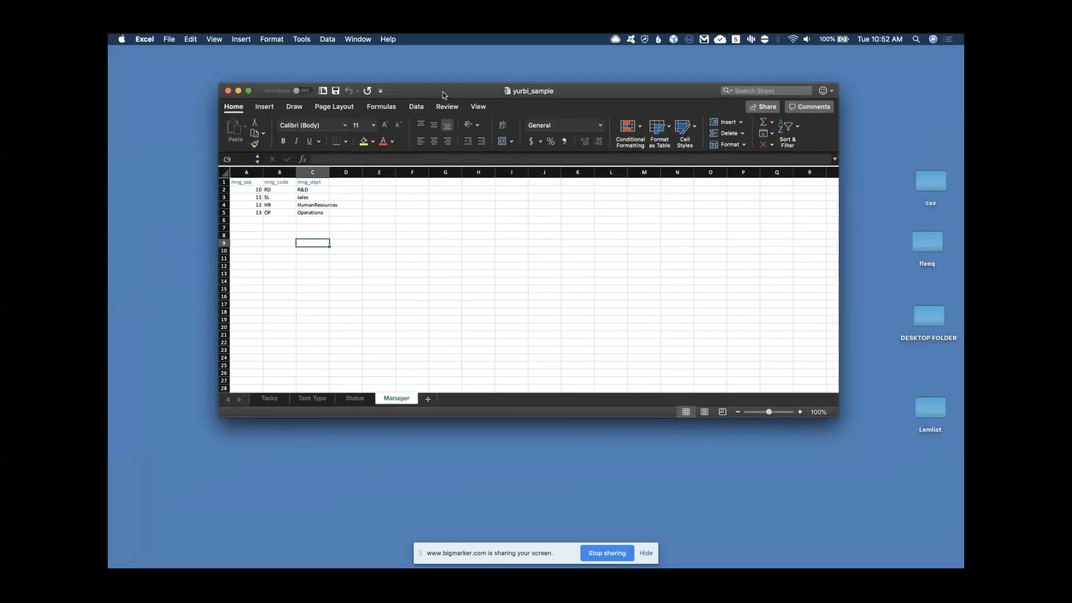
click(269, 398)
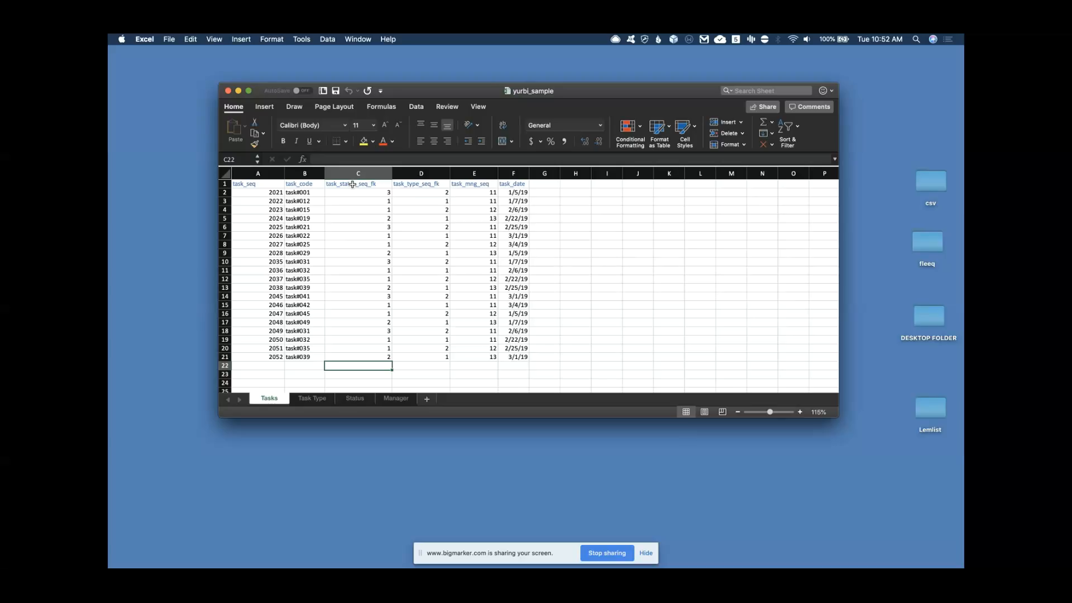
scroll(333, 266, down, 5)
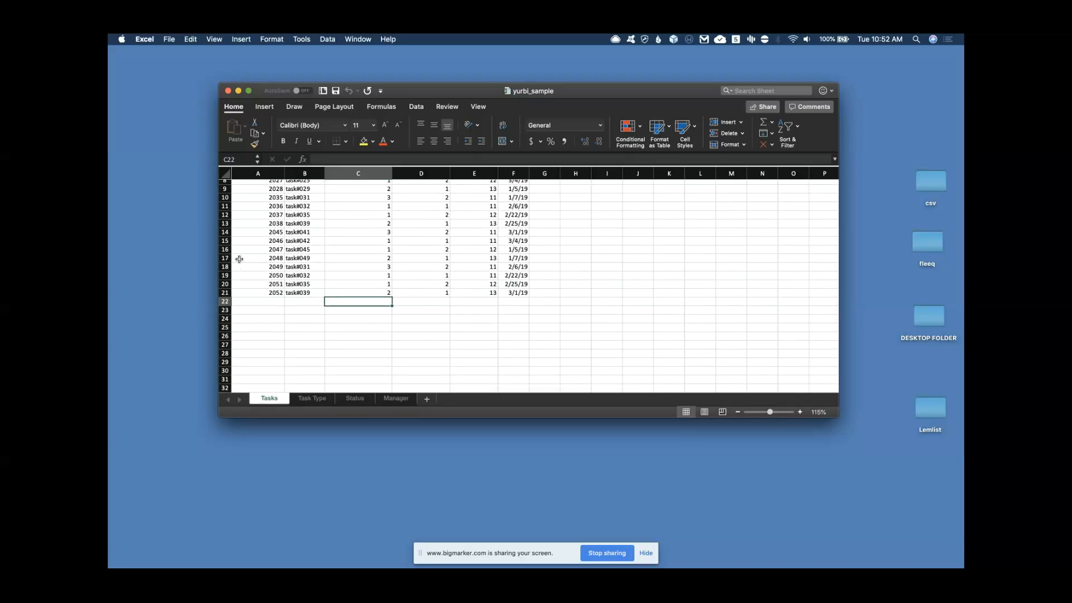
click(226, 258)
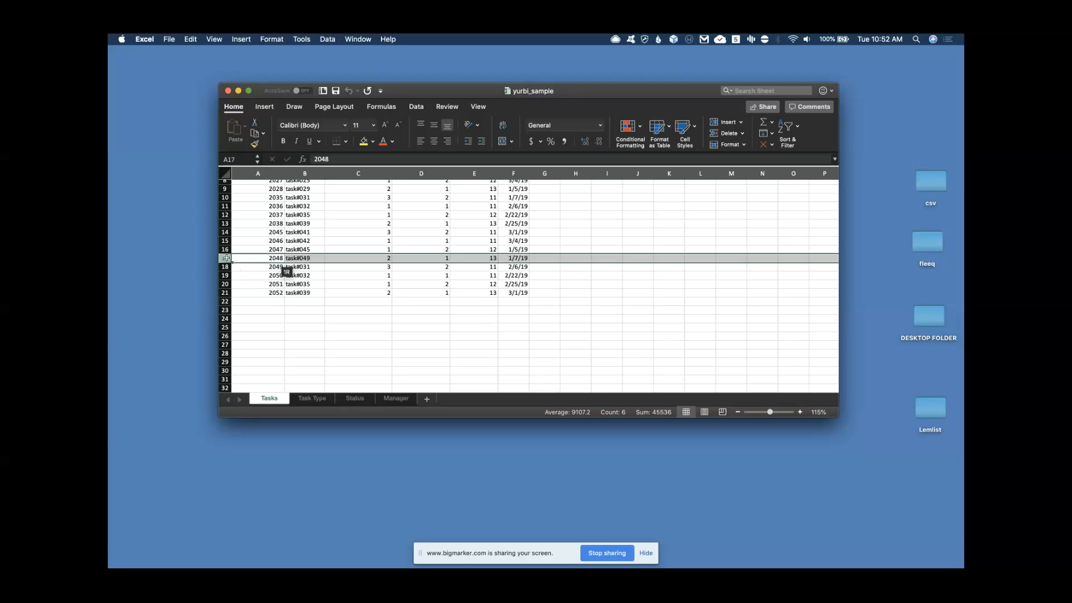
drag(224, 258, 223, 290)
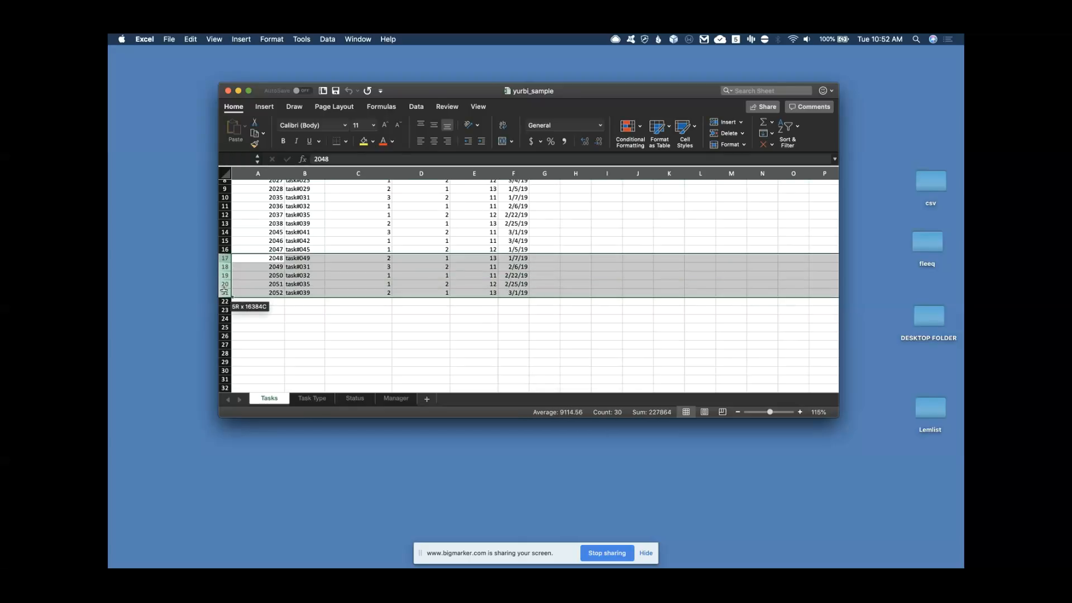
key(super+c)
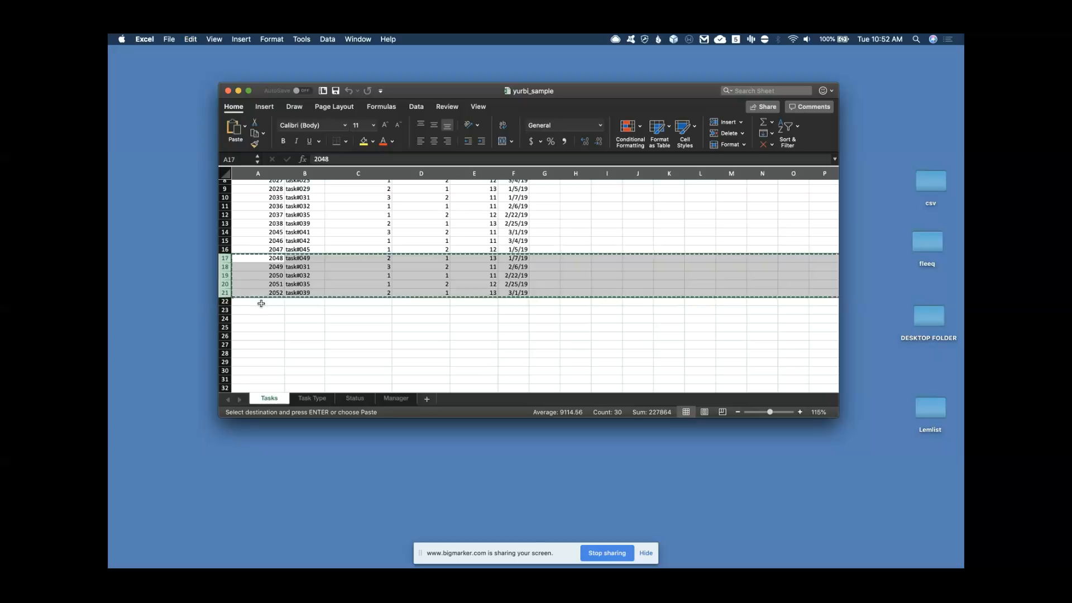
click(260, 303)
key(super+v)
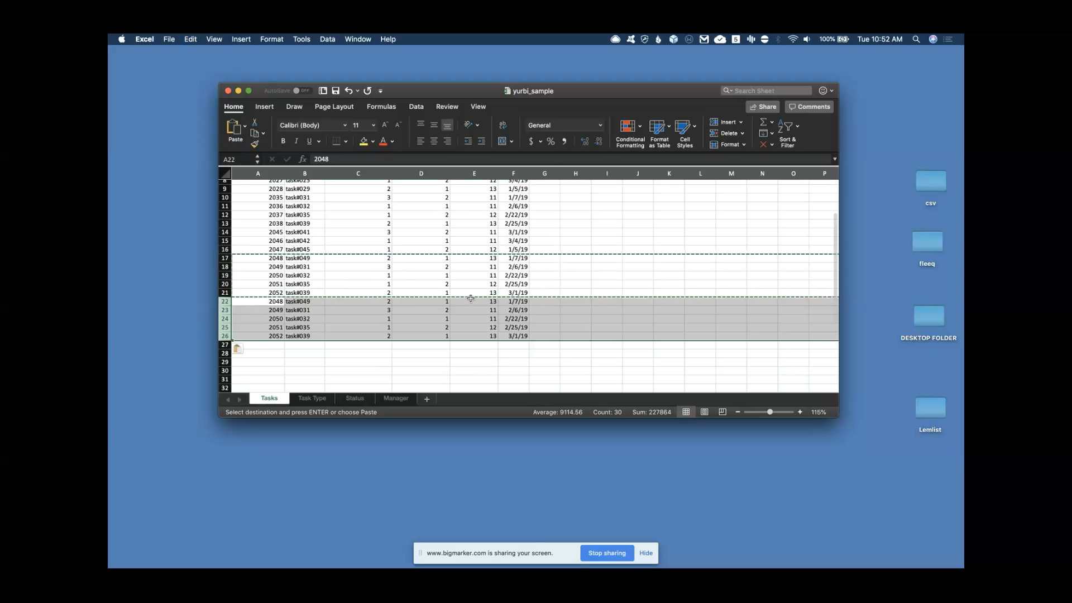
click(510, 303)
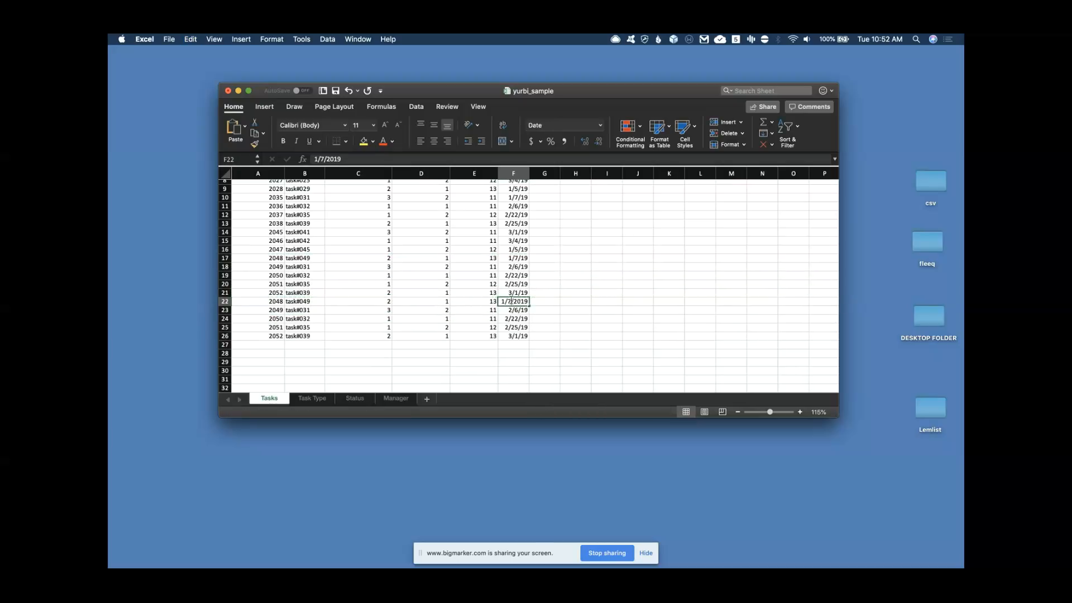
Change the dates in F22–F24 to April, starting with 4/7/19
double_click(508, 302)
key(BackSpace)
text(4)
key(Return)
double_click(508, 309)
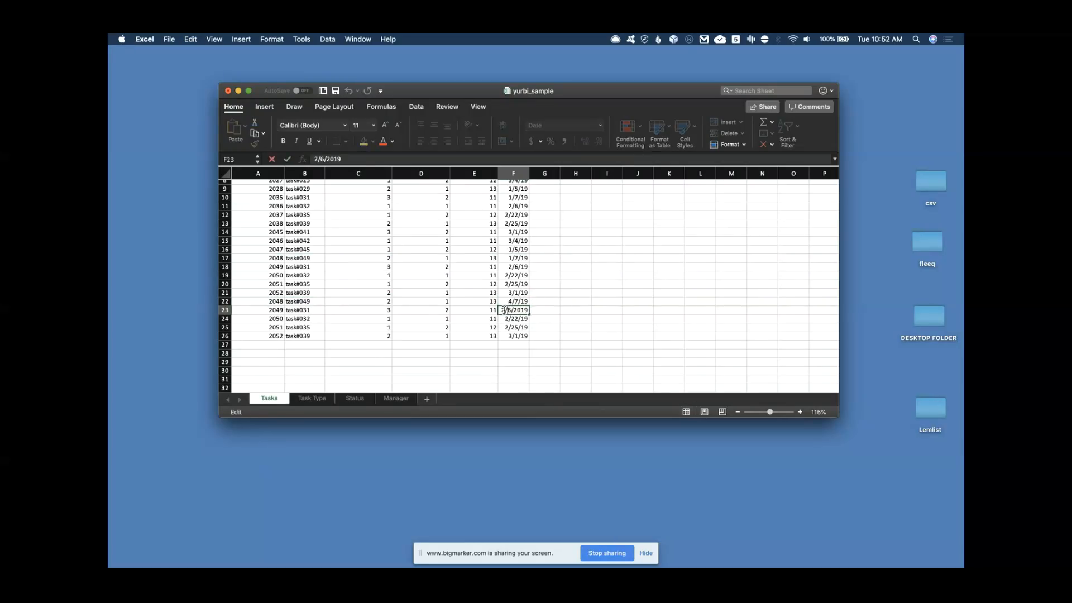
key(Return)
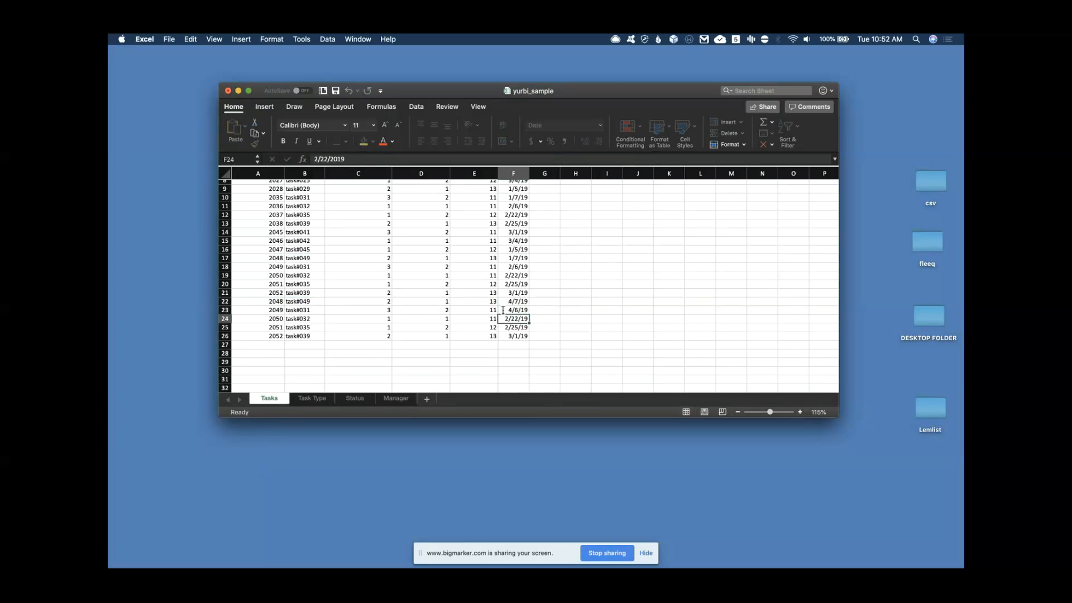
double_click(504, 319)
key(BackSpace)
text(4)
key(Return)
Change F25 to 4/25/19 and F26 to an April date
double_click(504, 328)
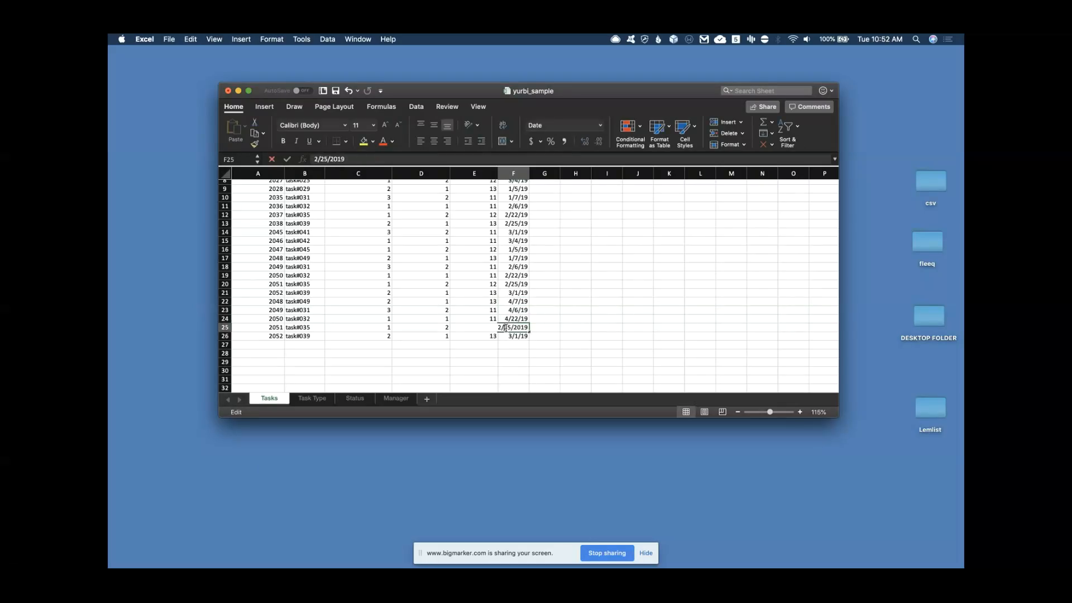
key(BackSpace)
text(3)
key(BackSpace)
text(4)
key(Return)
double_click(504, 336)
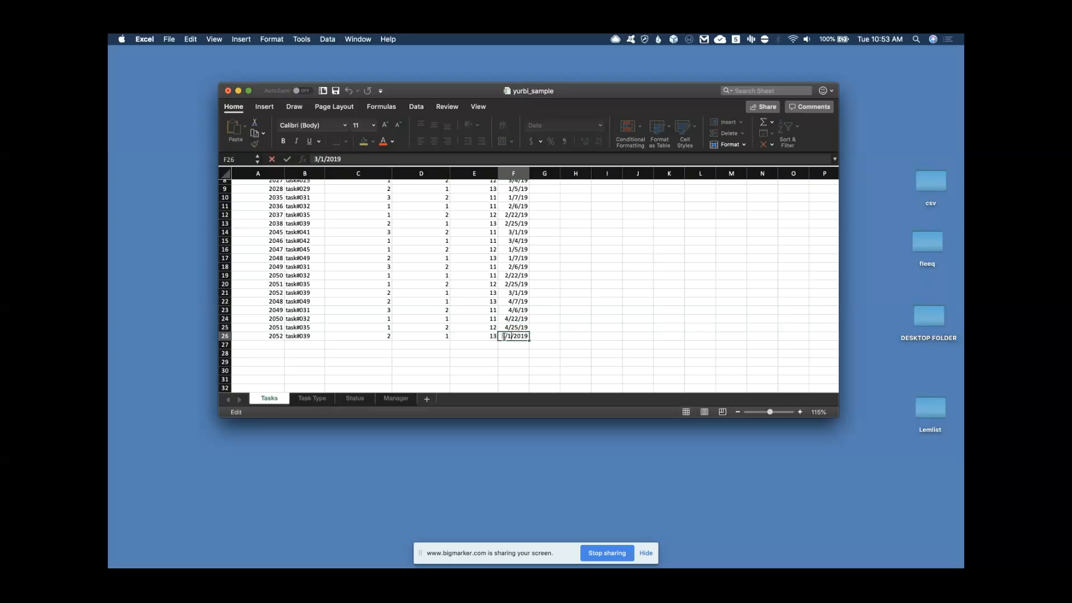
key(Return)
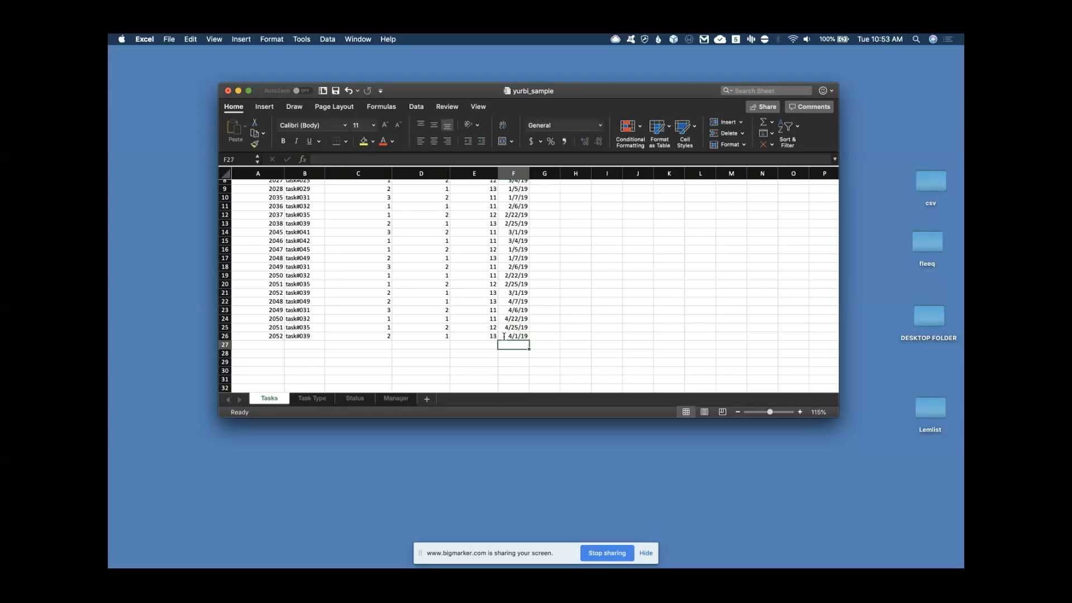
Delete the empty rows 27–29 and save the workbook
drag(233, 348, 237, 362)
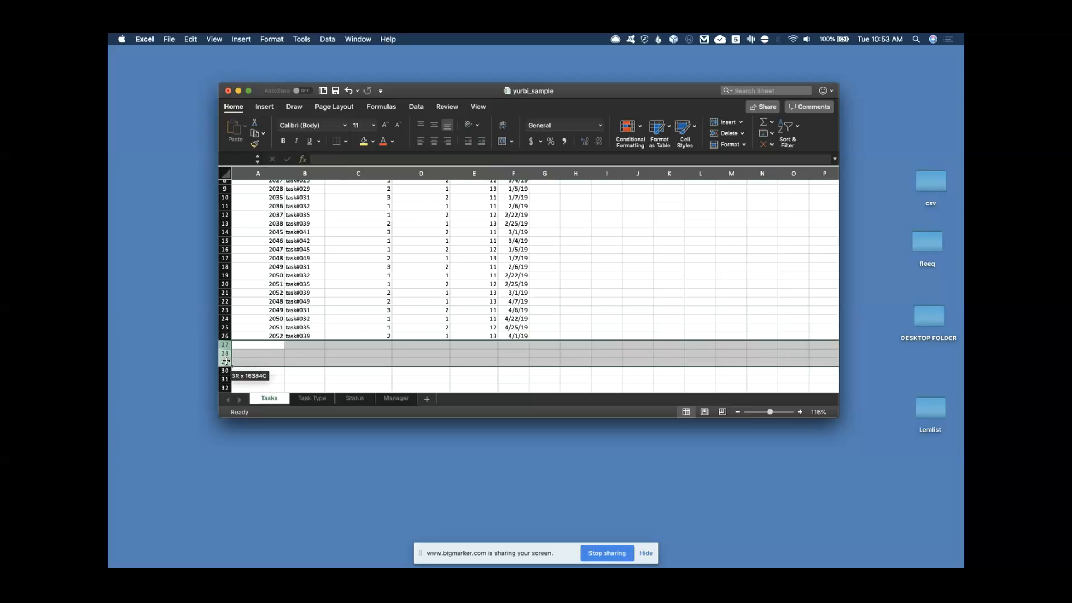
right_click(274, 358)
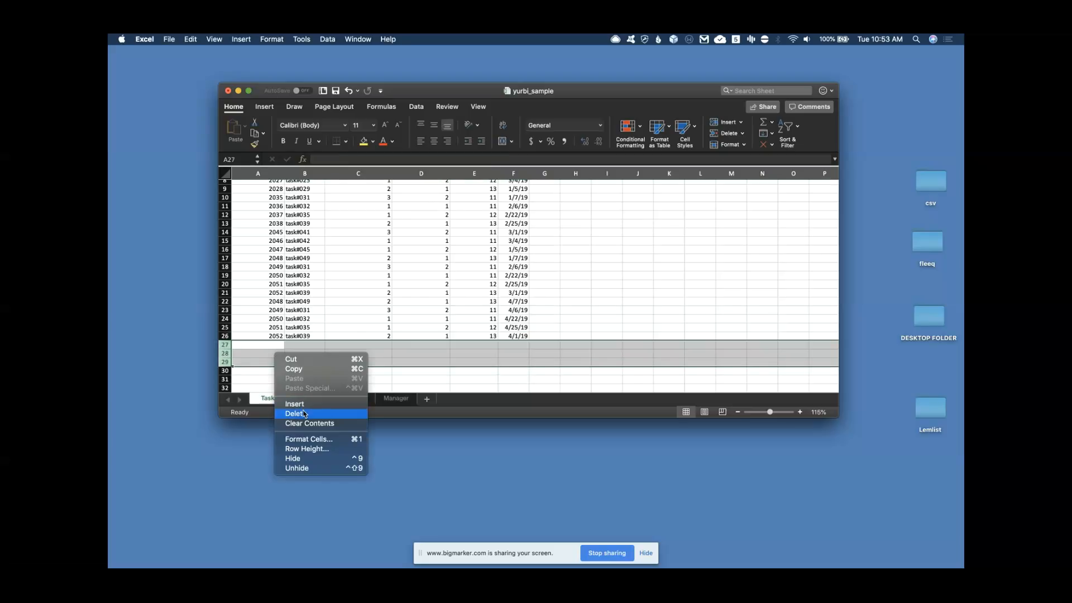
click(299, 410)
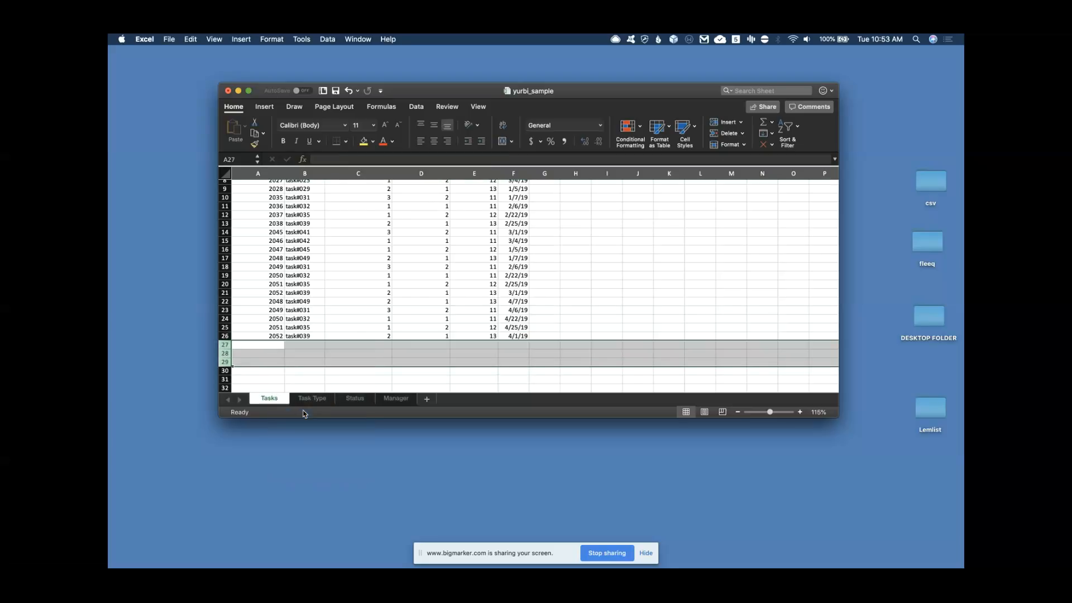
click(335, 91)
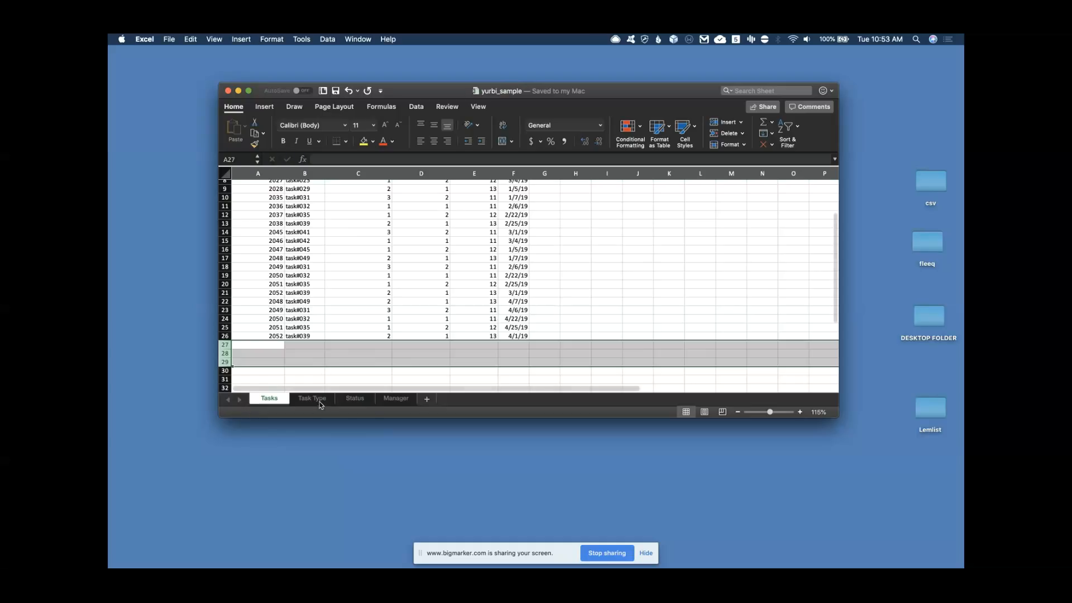
Review the Manager, Status and Task Type sheets, then close the workbook window
click(393, 399)
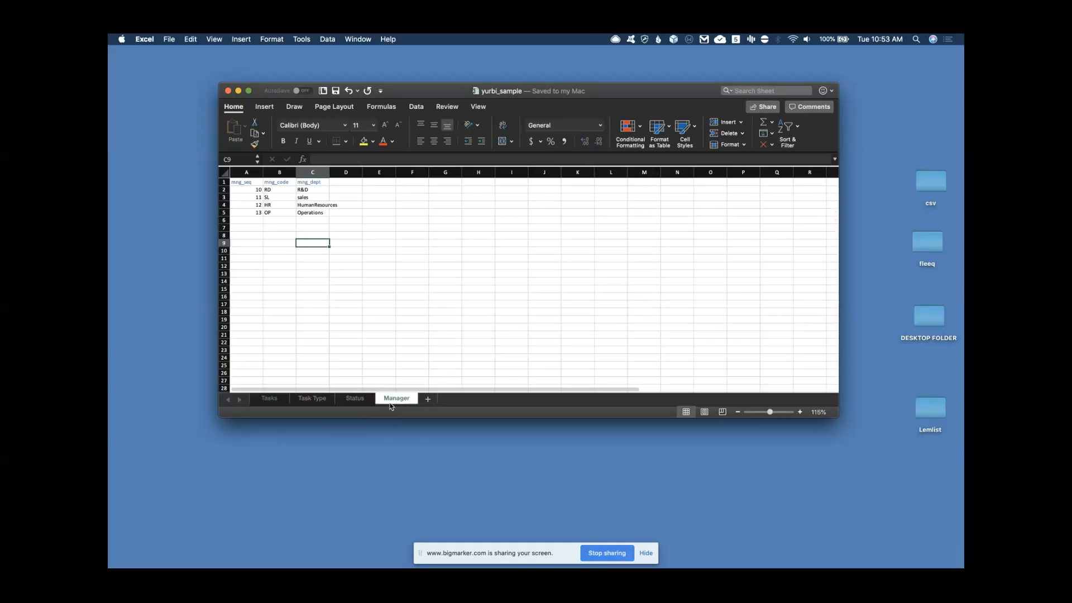
click(354, 399)
click(315, 398)
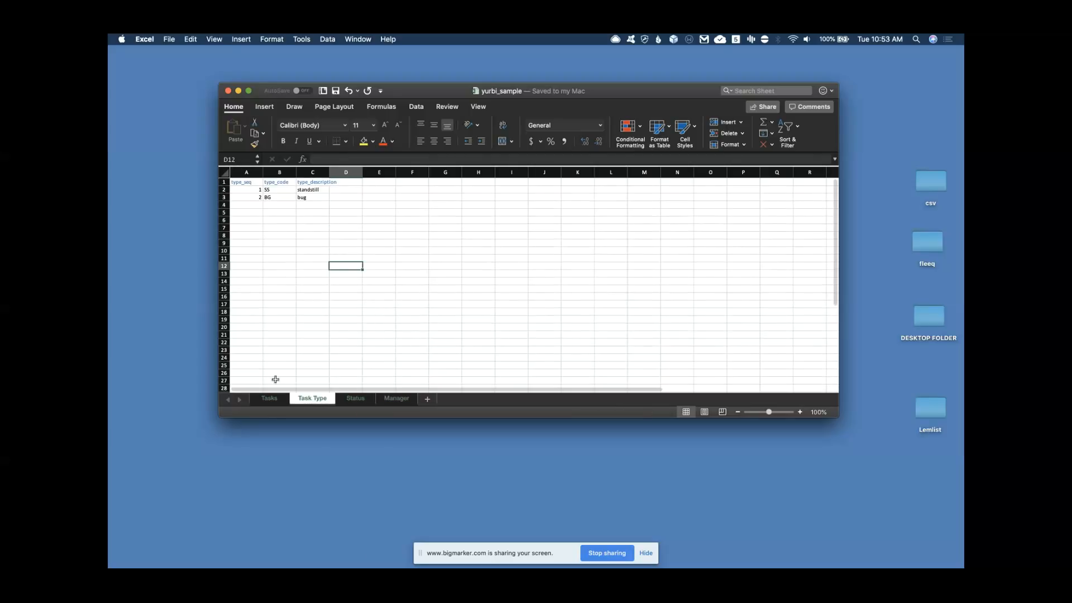
click(268, 399)
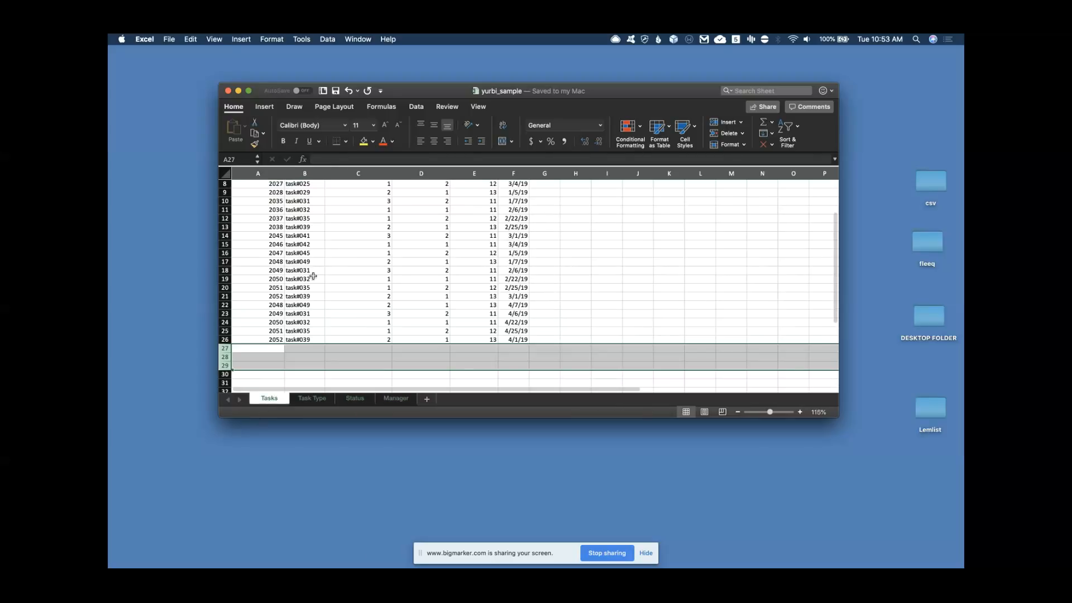
scroll(313, 275, up, 5)
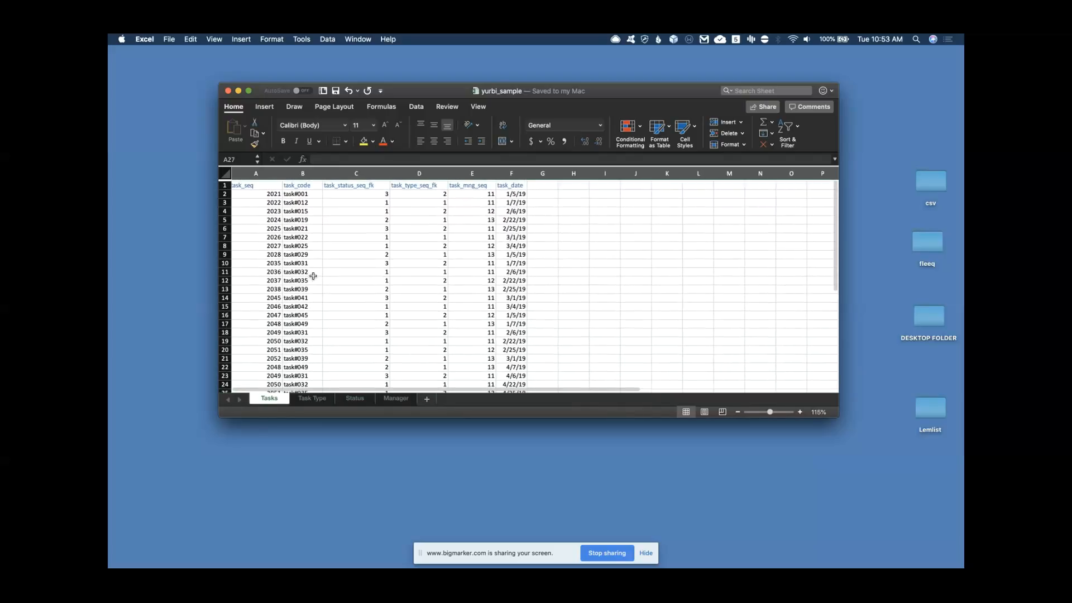
scroll(313, 276, down, 5)
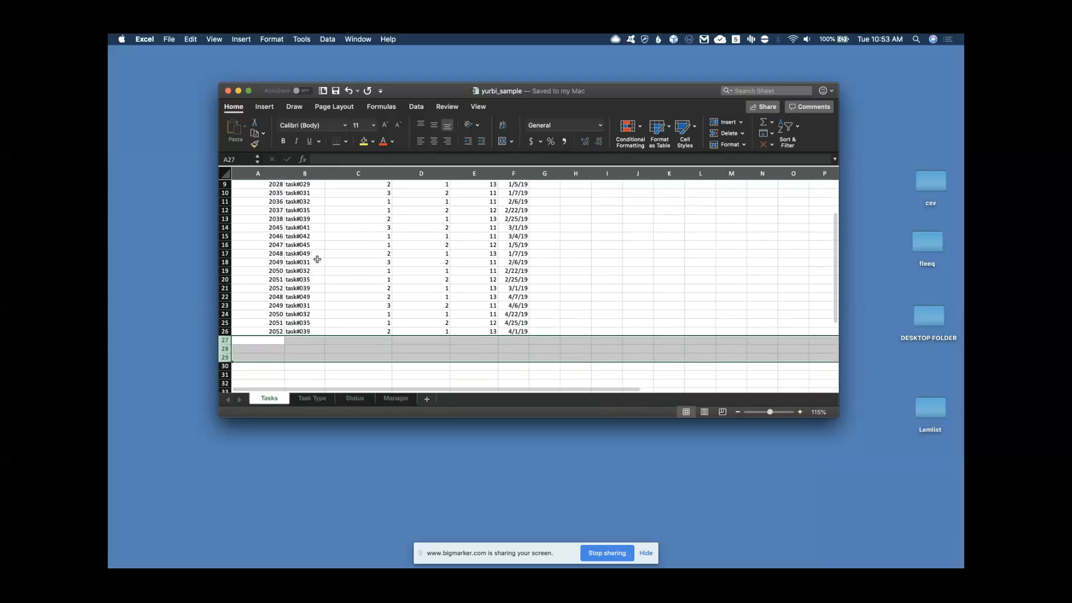
scroll(319, 319, up, 5)
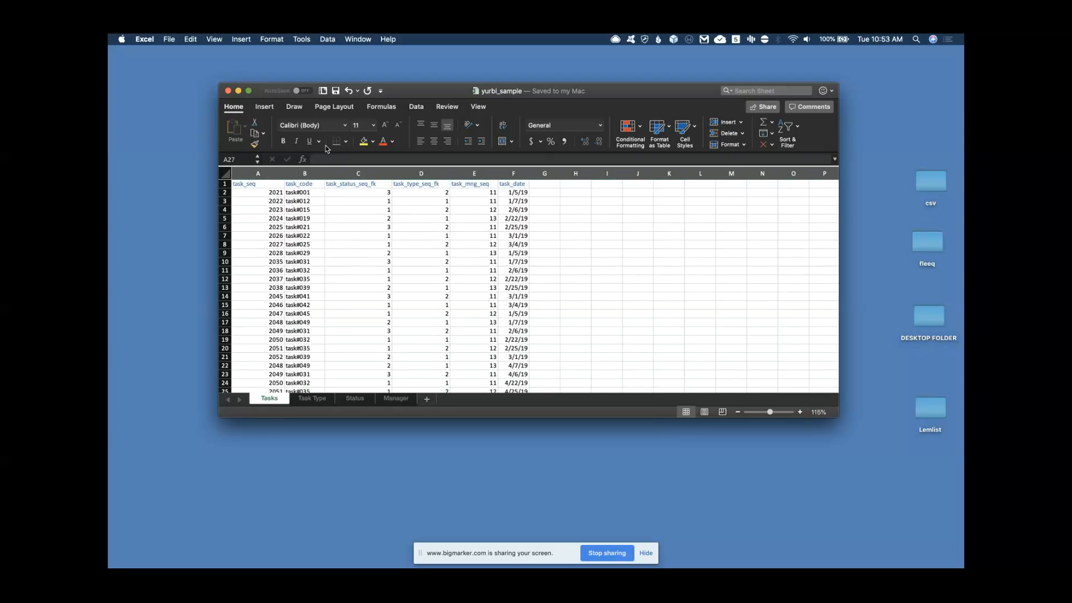
click(228, 91)
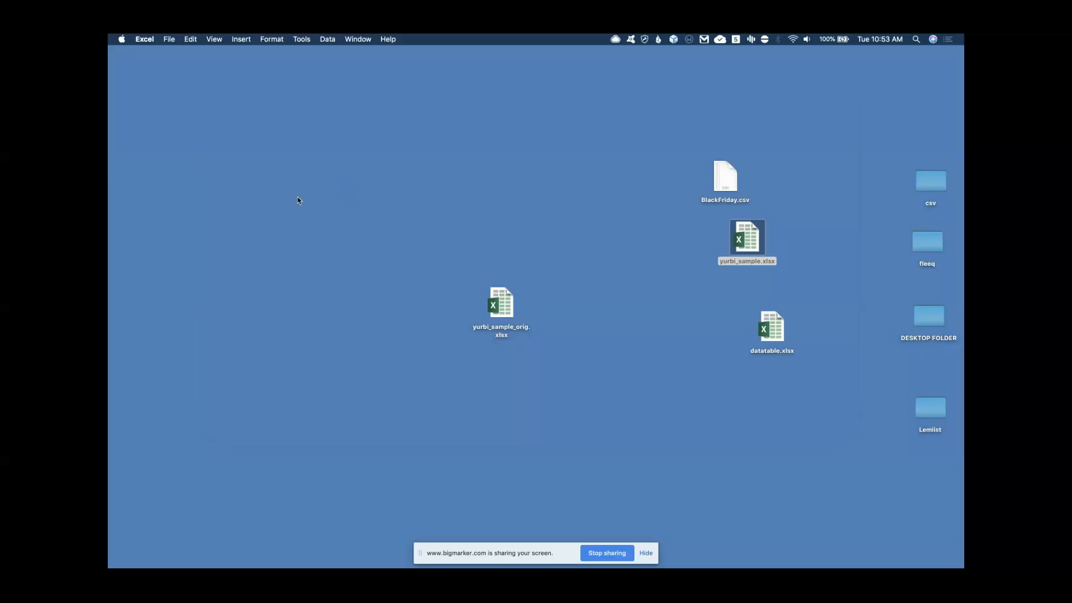
mouse_move(117, 177)
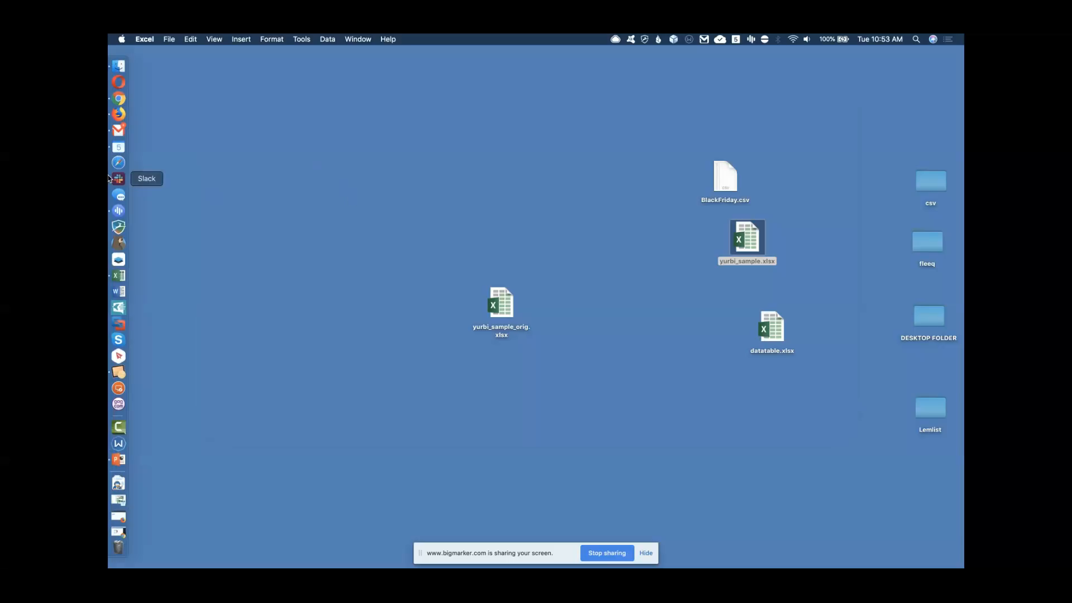
Return to Yurbi in Firefox, go to Architect, and open the application list for Task Database
click(118, 114)
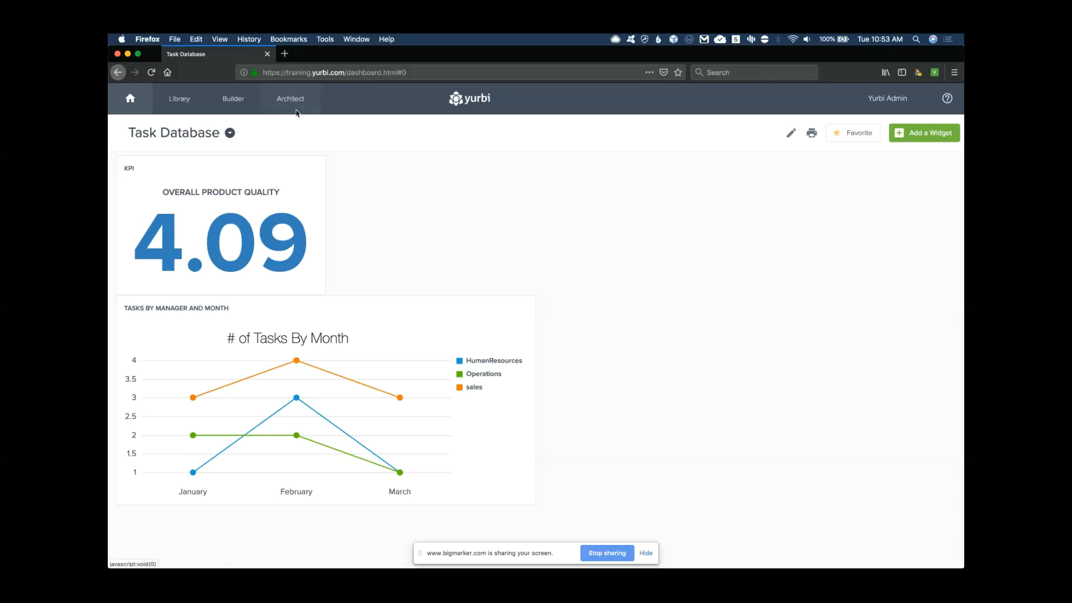
click(291, 101)
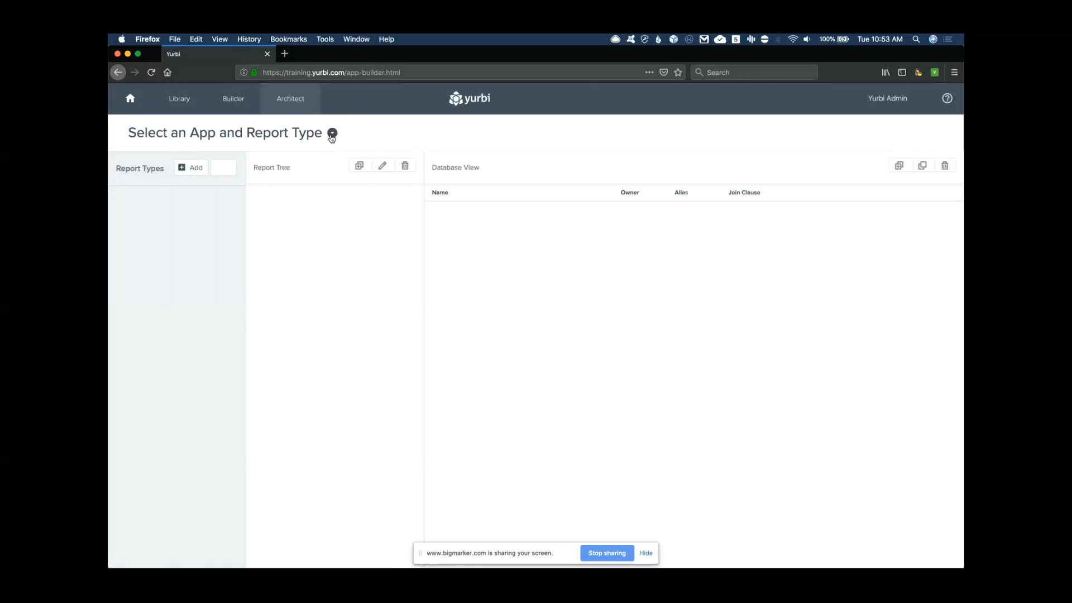
click(332, 133)
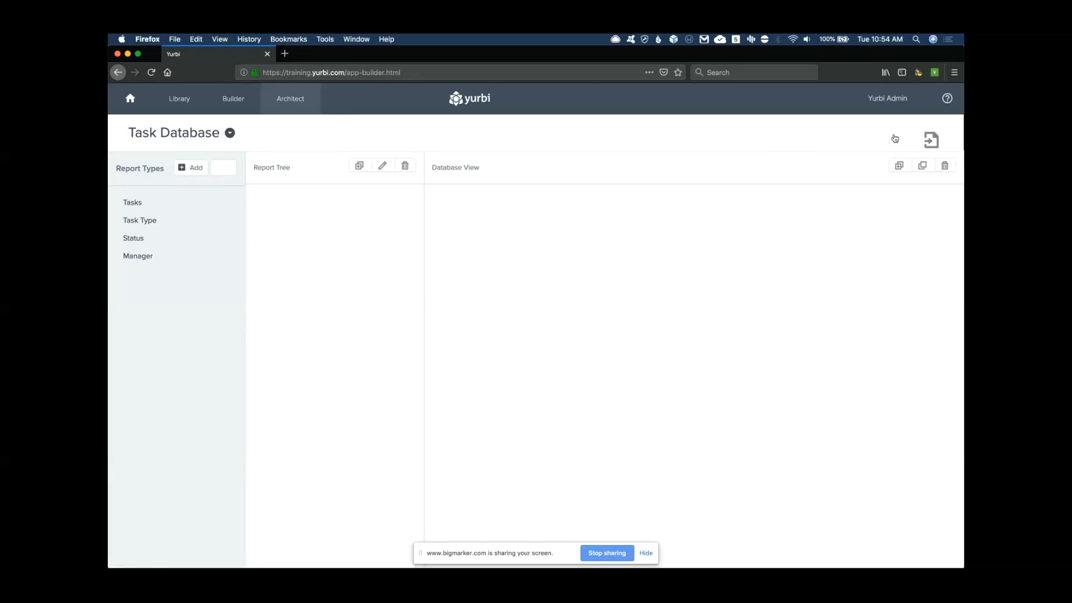
Open the Update Excel/CSV Data File dialog for the Task Database app
click(930, 142)
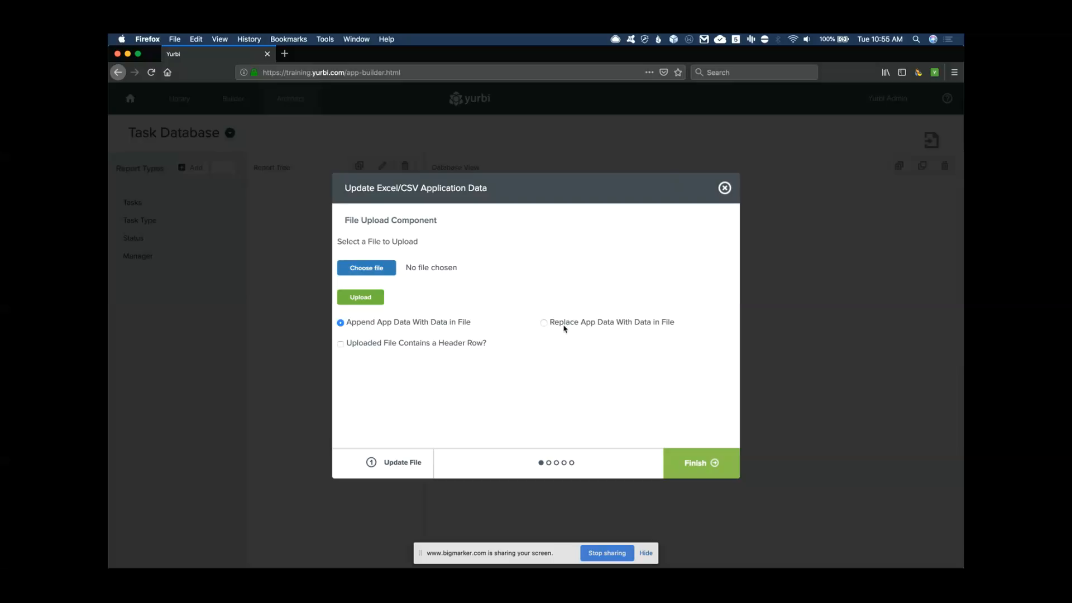
Choose to replace the app data with yurbi_sample.xlsx, marked as having a header row
click(545, 324)
click(367, 268)
click(455, 161)
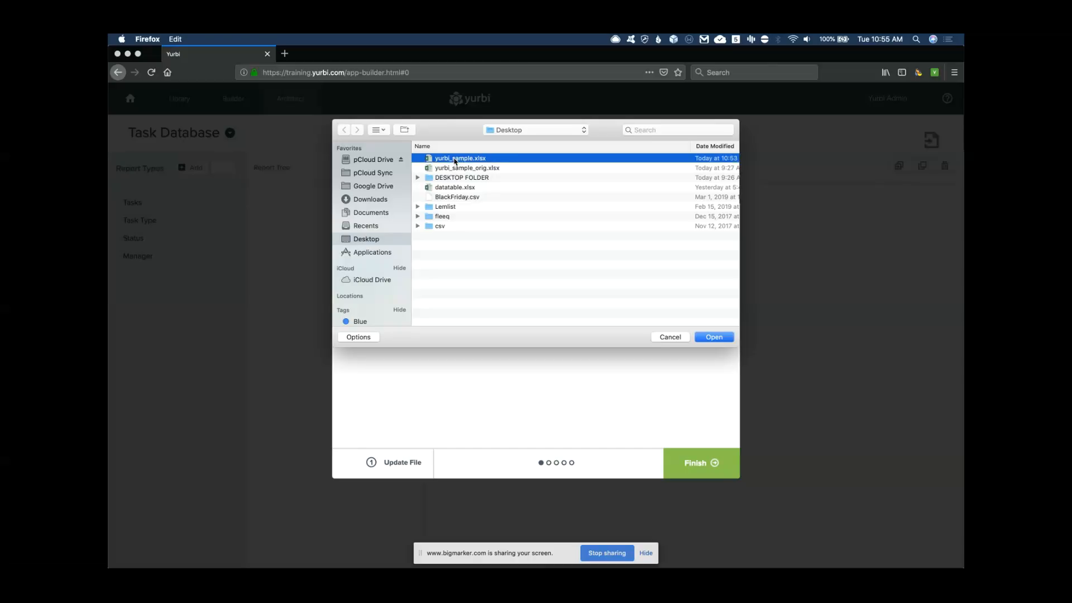
double_click(455, 159)
click(340, 382)
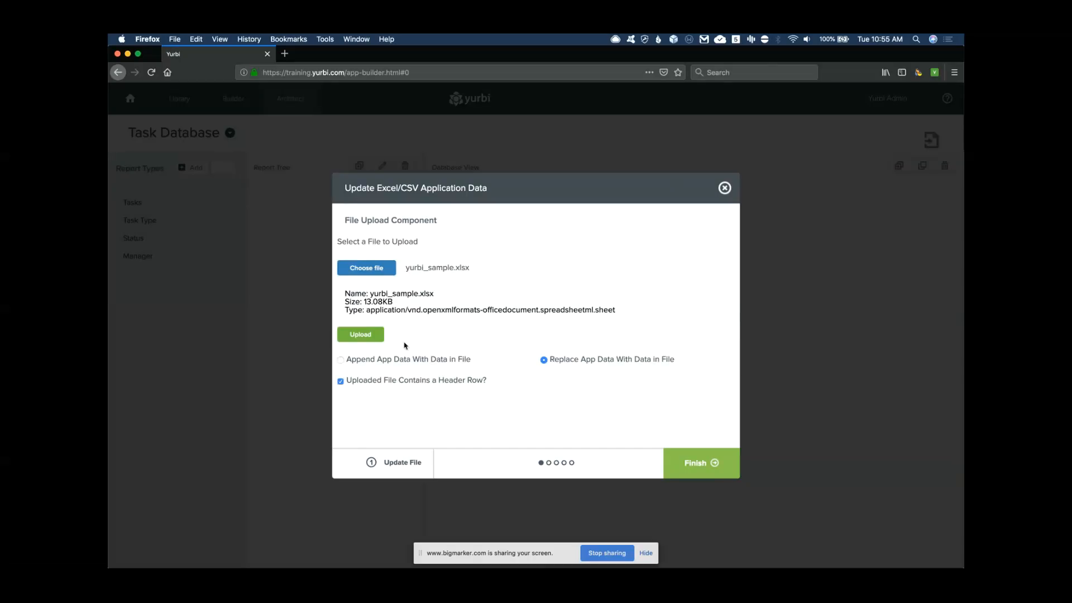
Upload the file and process the previewed data into the Task Database
click(362, 333)
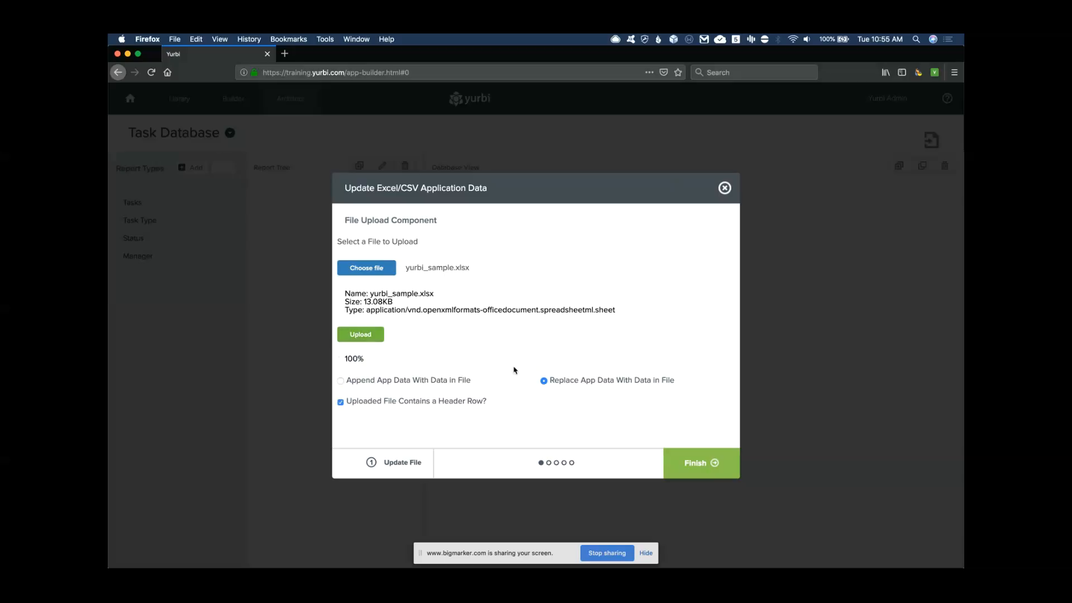
click(716, 467)
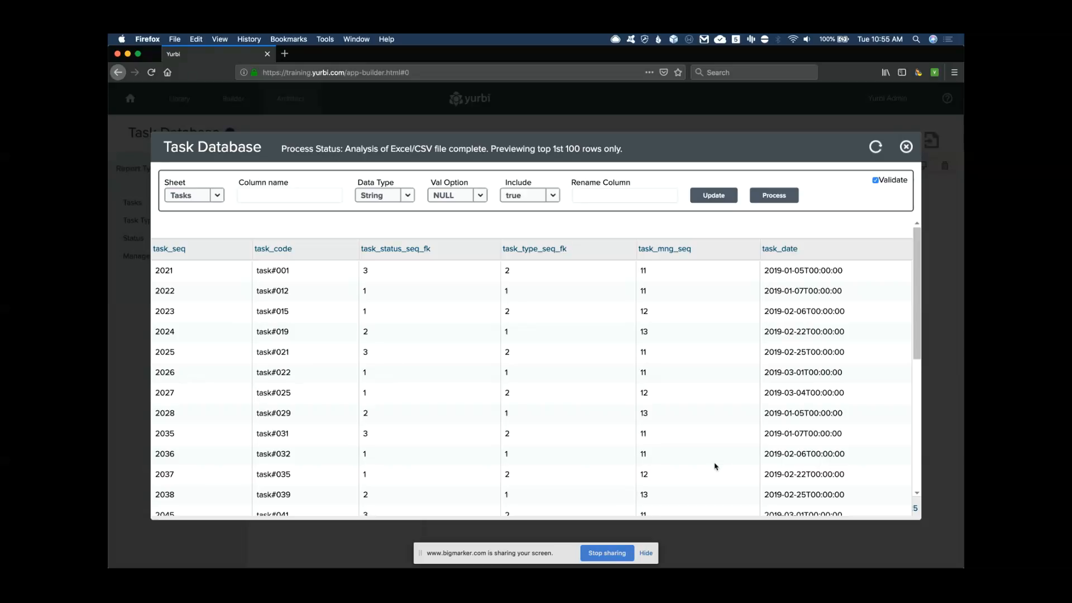
click(779, 197)
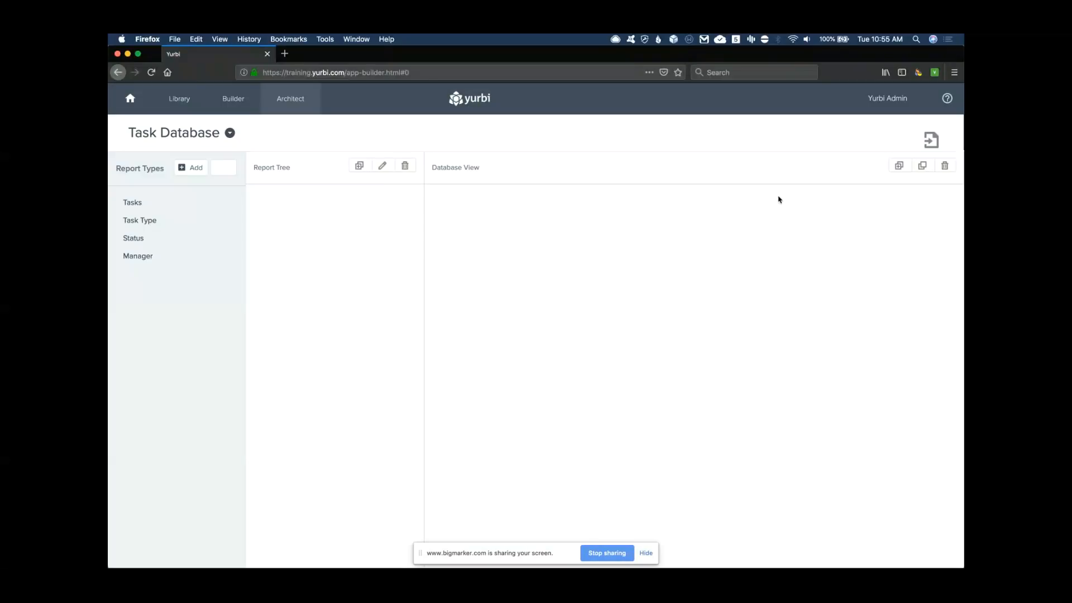
Run the Tasks By Manager By Month report from the Library's Webinar folder, skipping the date prompt
click(180, 100)
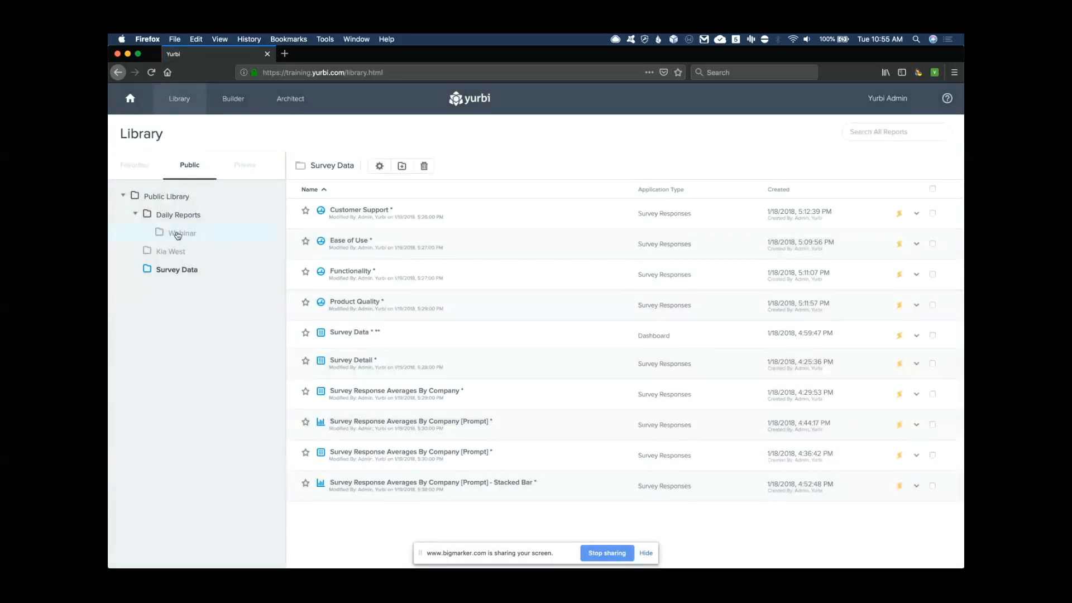
click(179, 233)
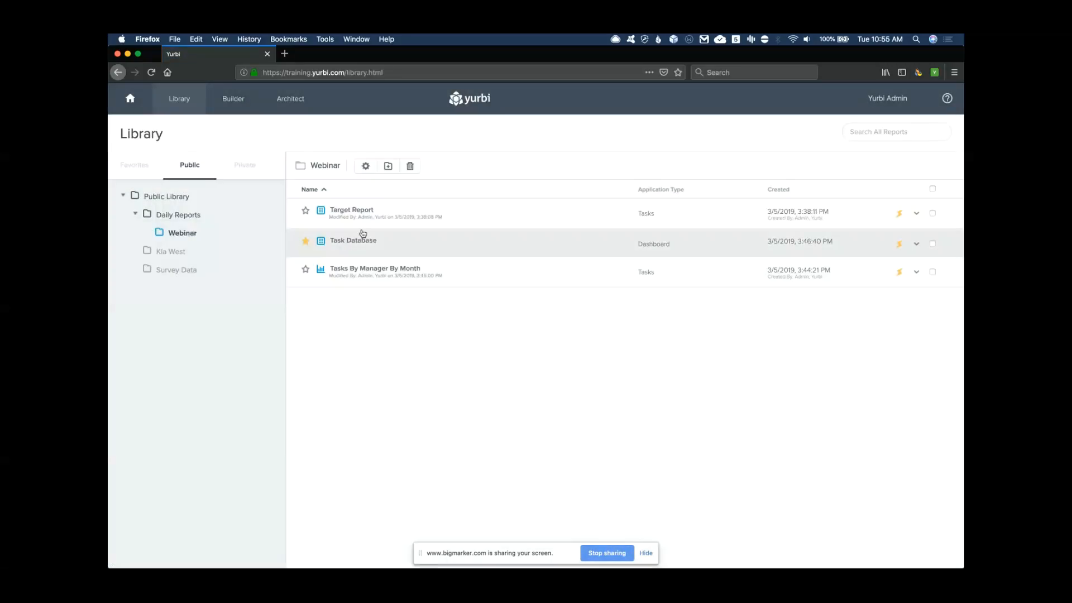
click(364, 271)
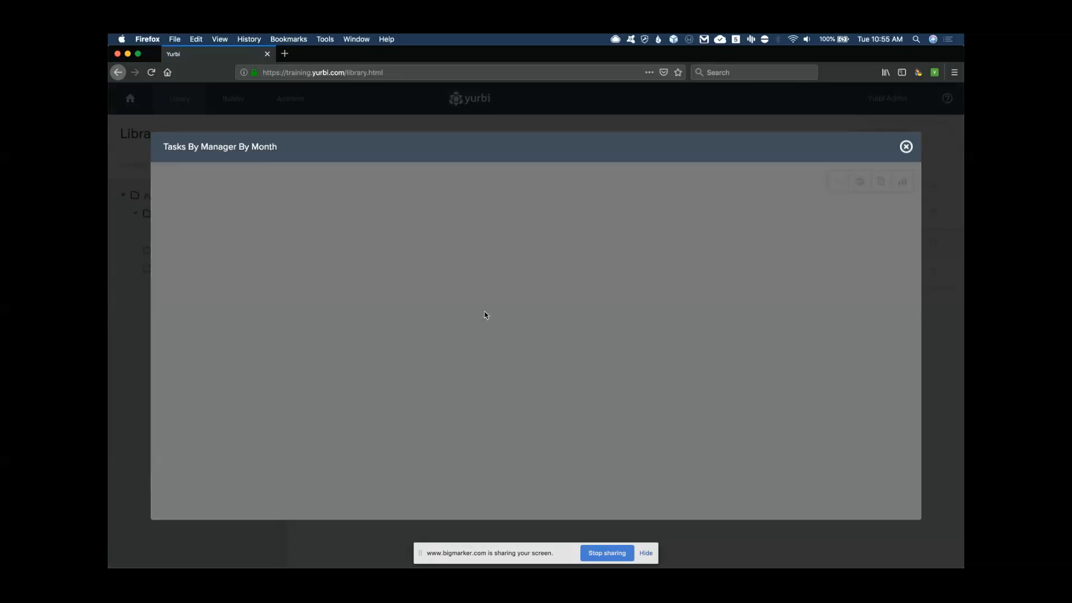
click(821, 249)
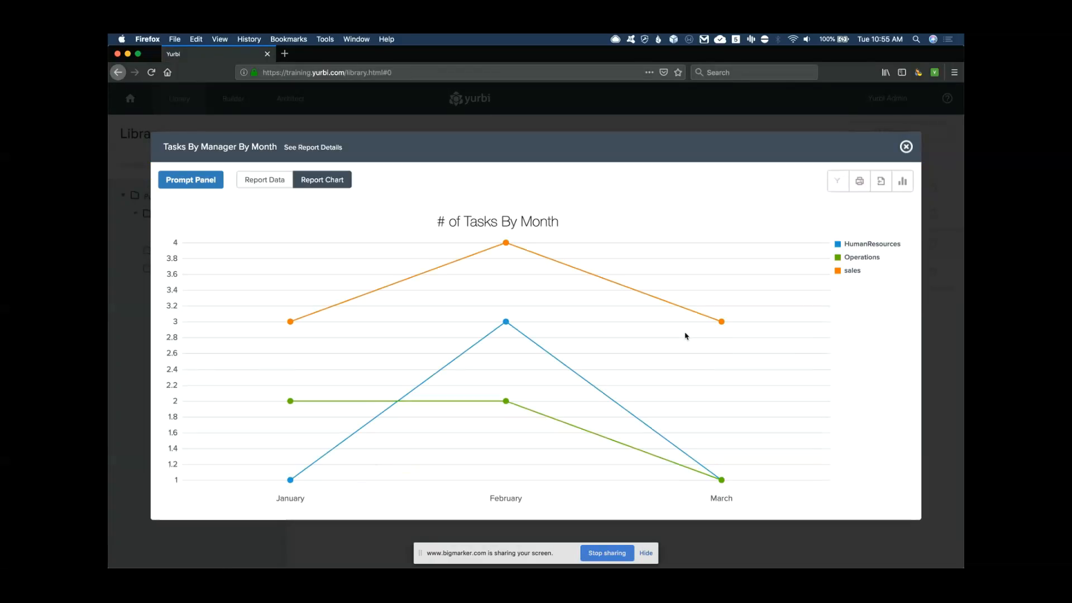
Review the report's underlying data, return to the line chart, and bring up the Output Type Wizard
click(272, 190)
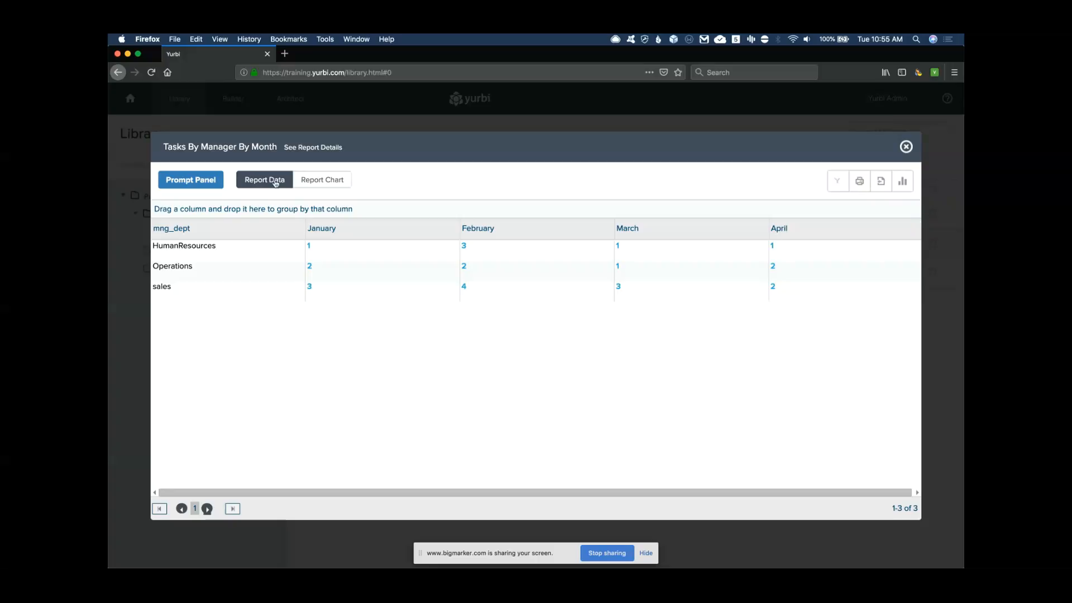
click(313, 178)
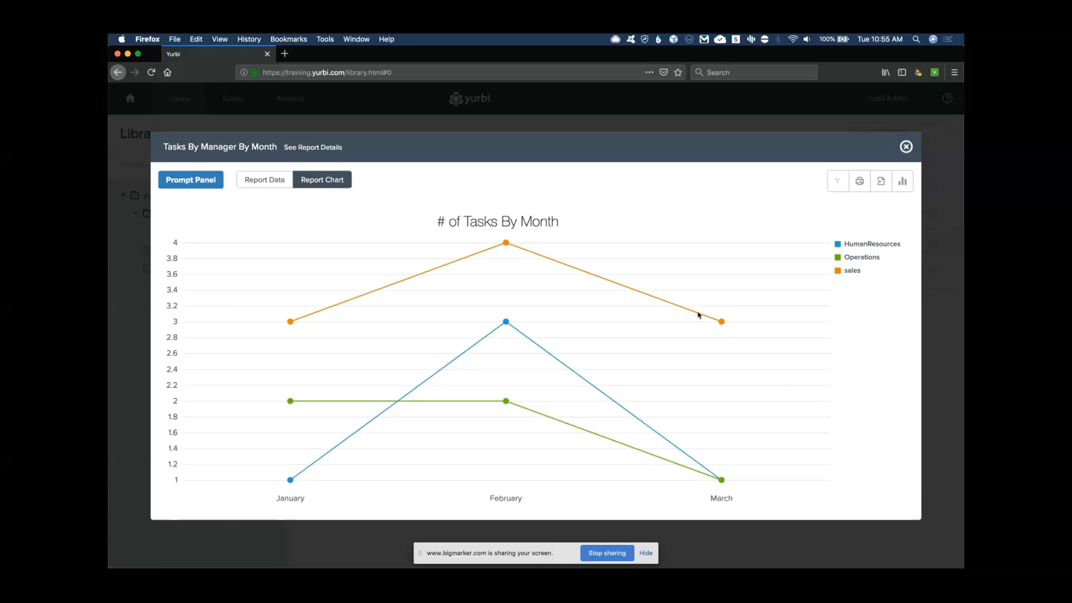
click(903, 182)
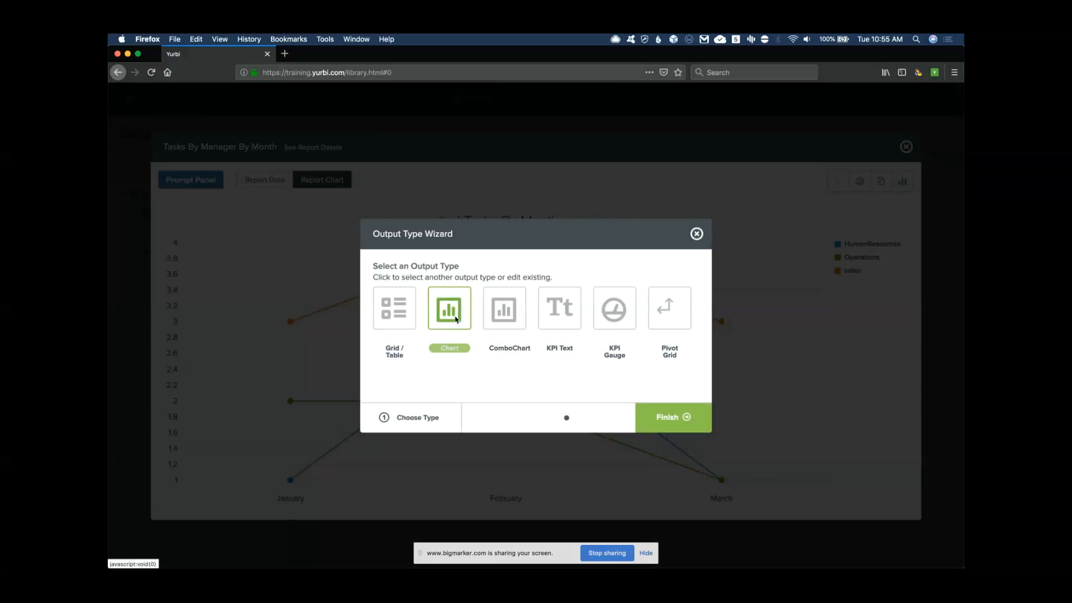
Choose Chart output with the Line type and change the data series range to C1$1:C12$3
click(456, 319)
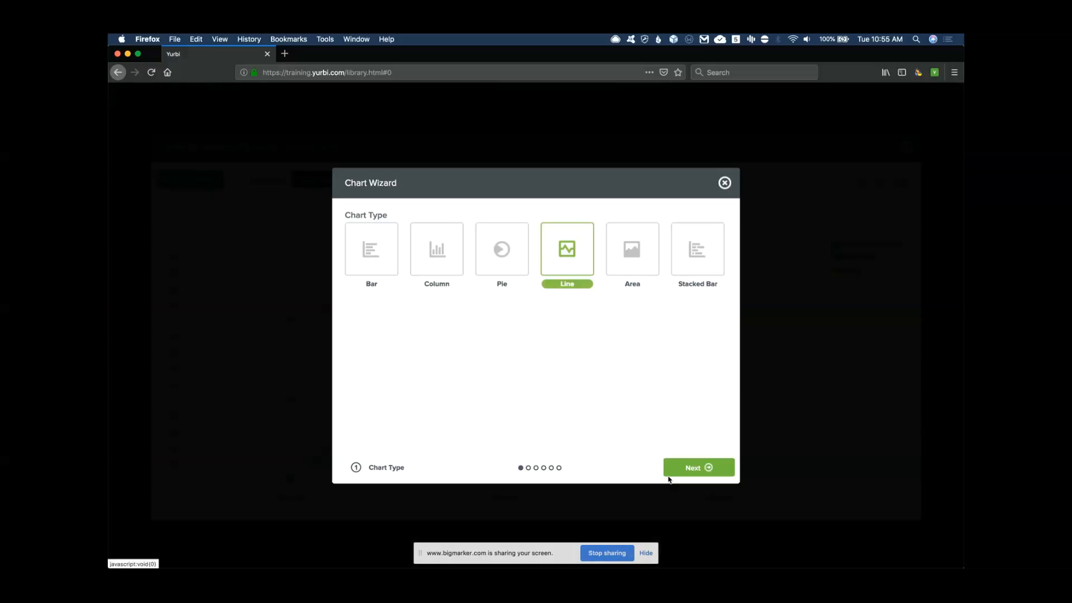
click(703, 472)
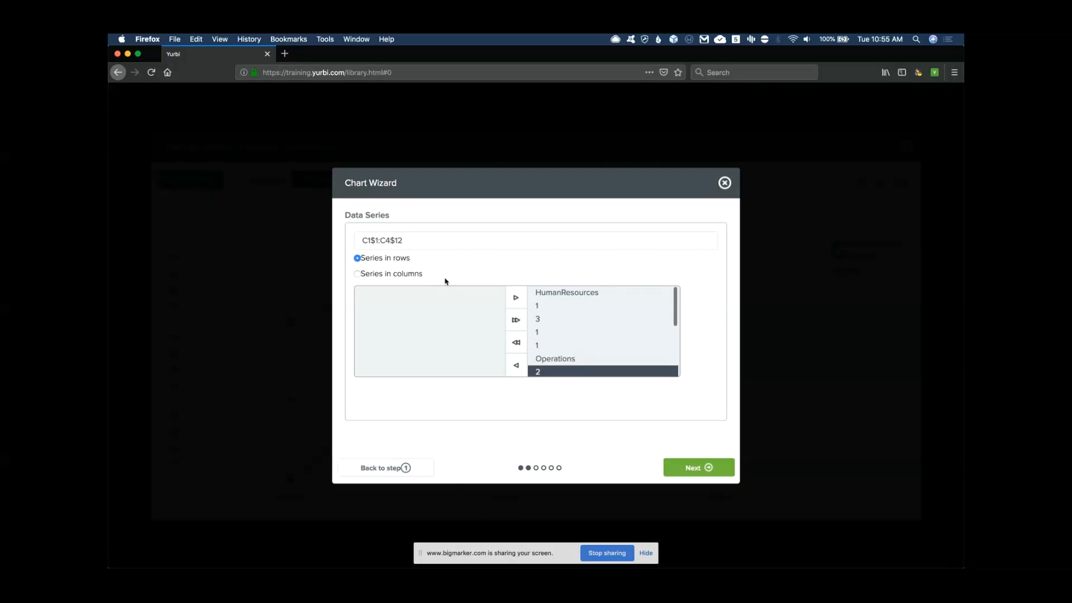
drag(394, 240, 406, 240)
text(3)
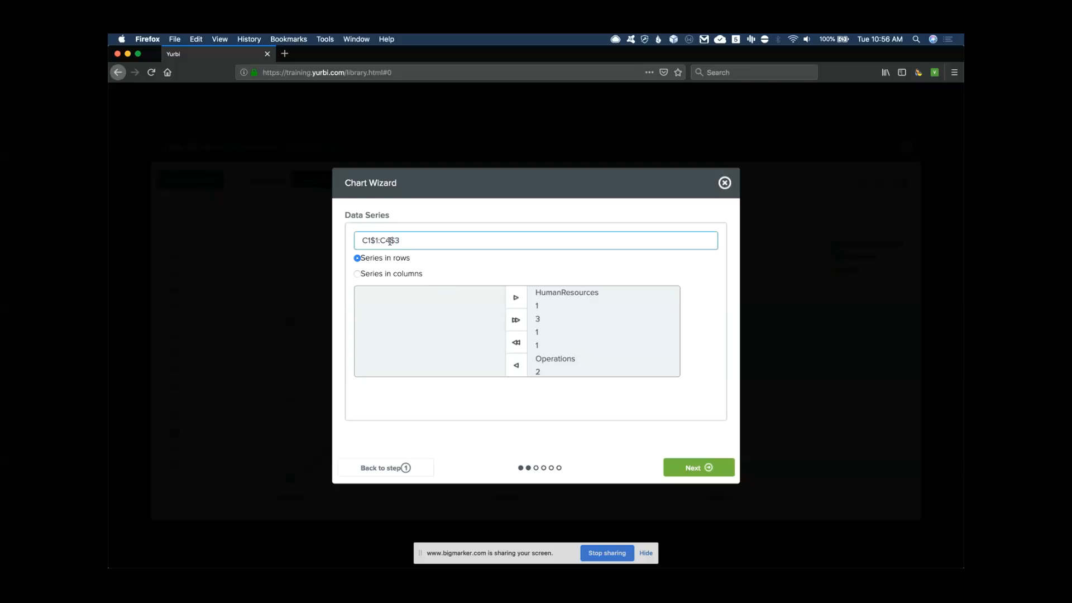
key(BackSpace)
text(12)
Keep the default labels, legend and value axis settings, skip the date filter, and finish the wizard
click(707, 469)
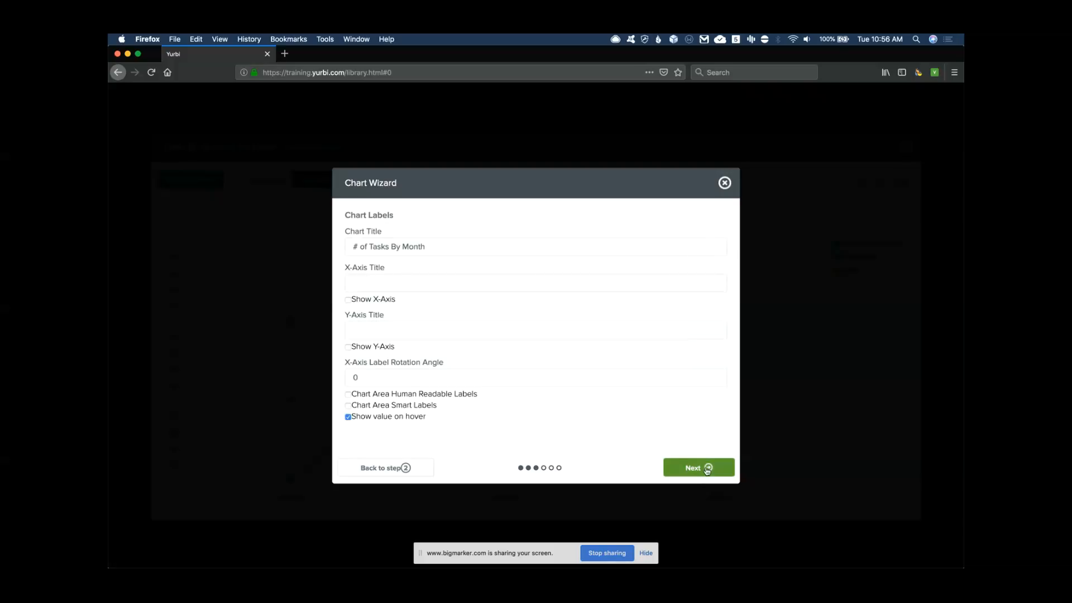
click(706, 469)
click(706, 469)
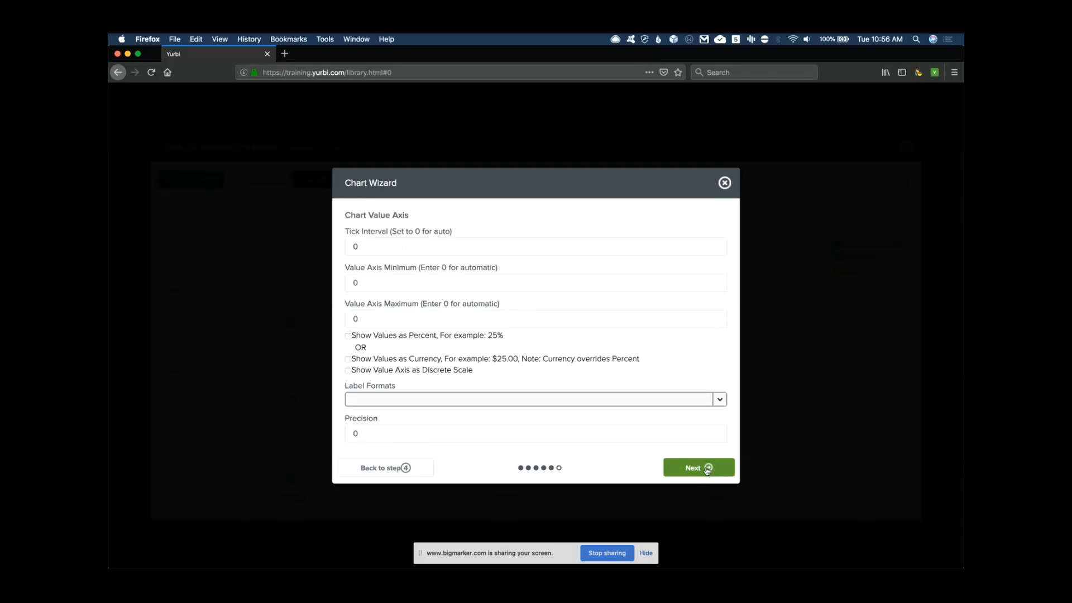
click(706, 469)
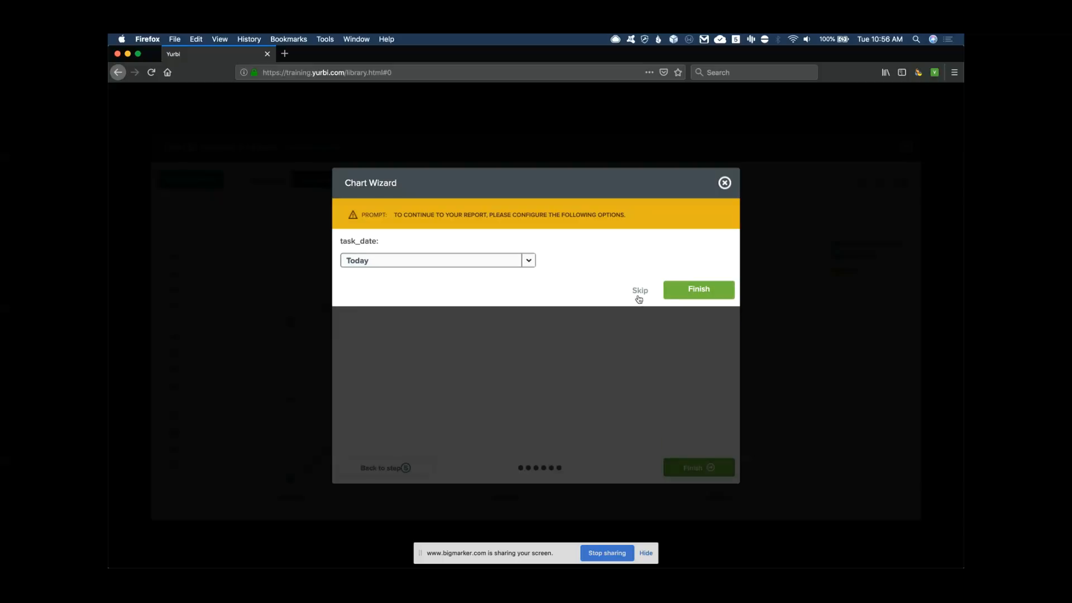
click(638, 292)
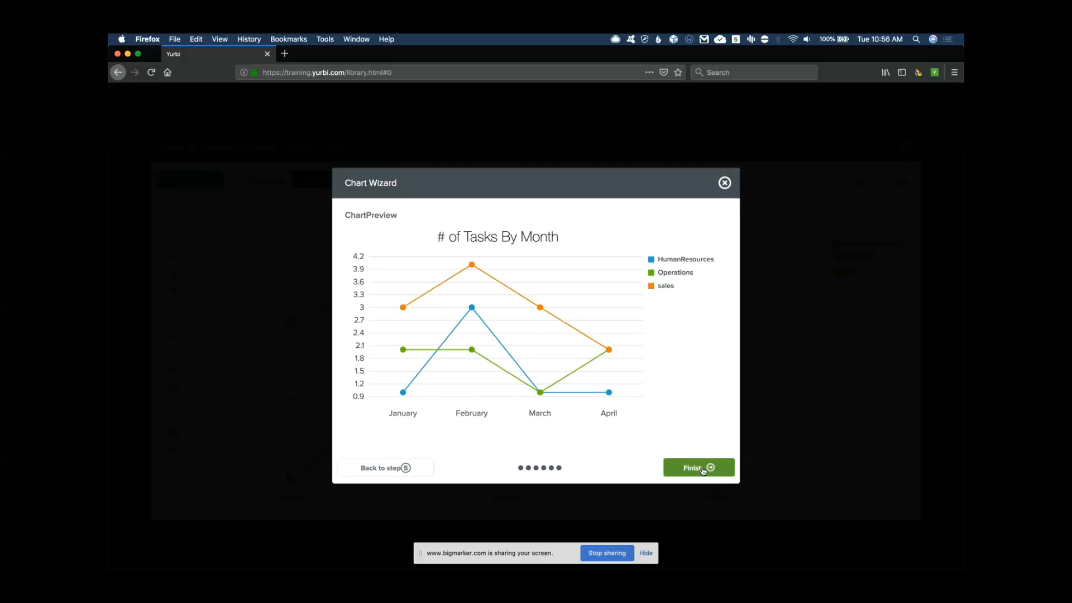
click(703, 469)
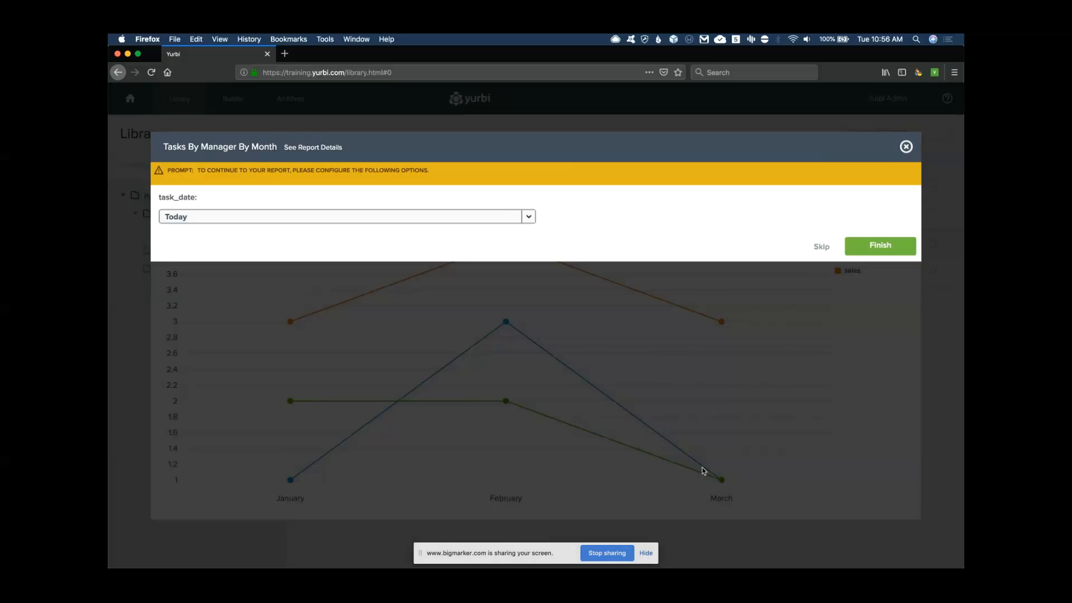
Skip the task_date prompt and compare the monthly task counts table with the line chart
click(819, 247)
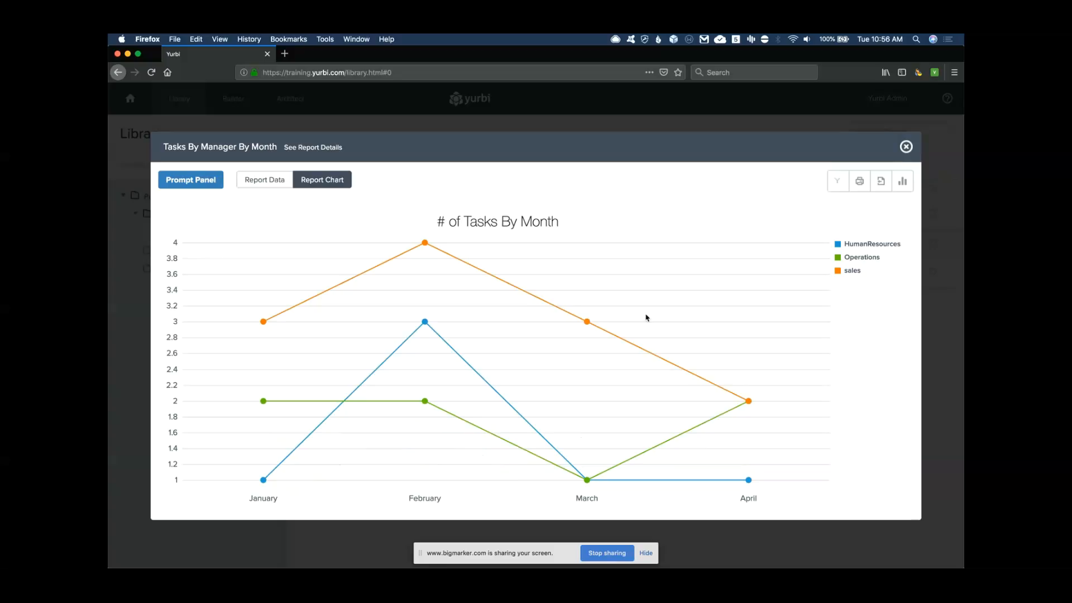
mouse_move(423, 247)
click(280, 180)
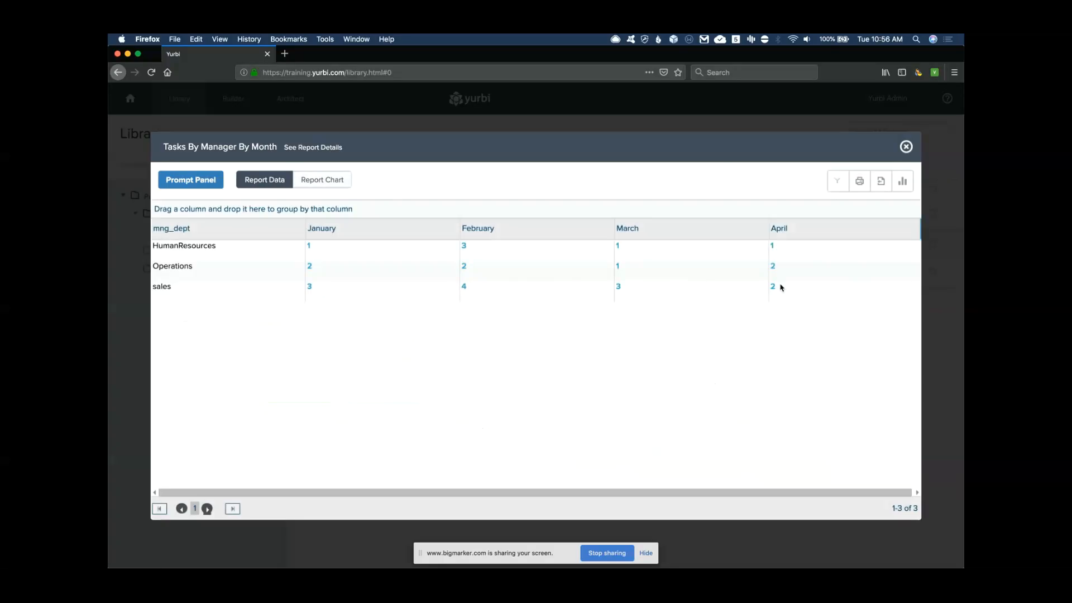
click(318, 179)
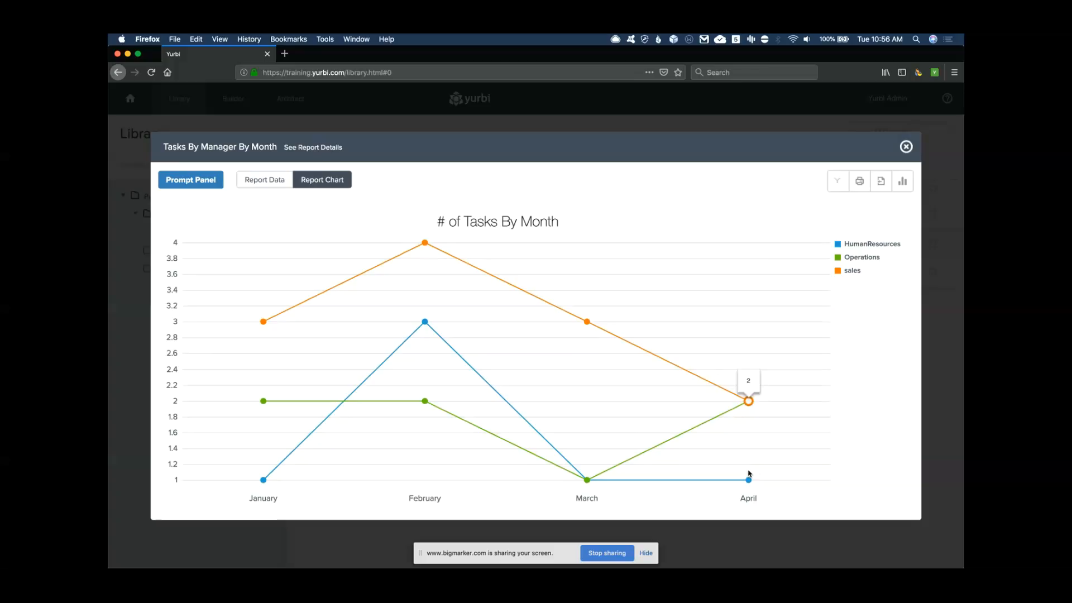
Drill into the April point, go back to the report, then close it to the Library
click(749, 401)
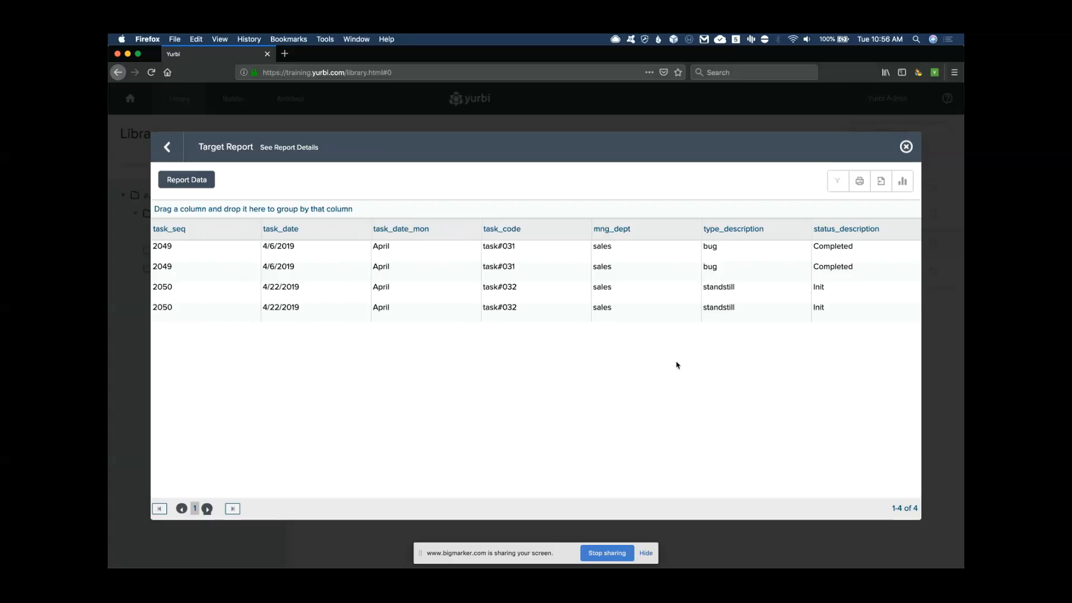
click(167, 147)
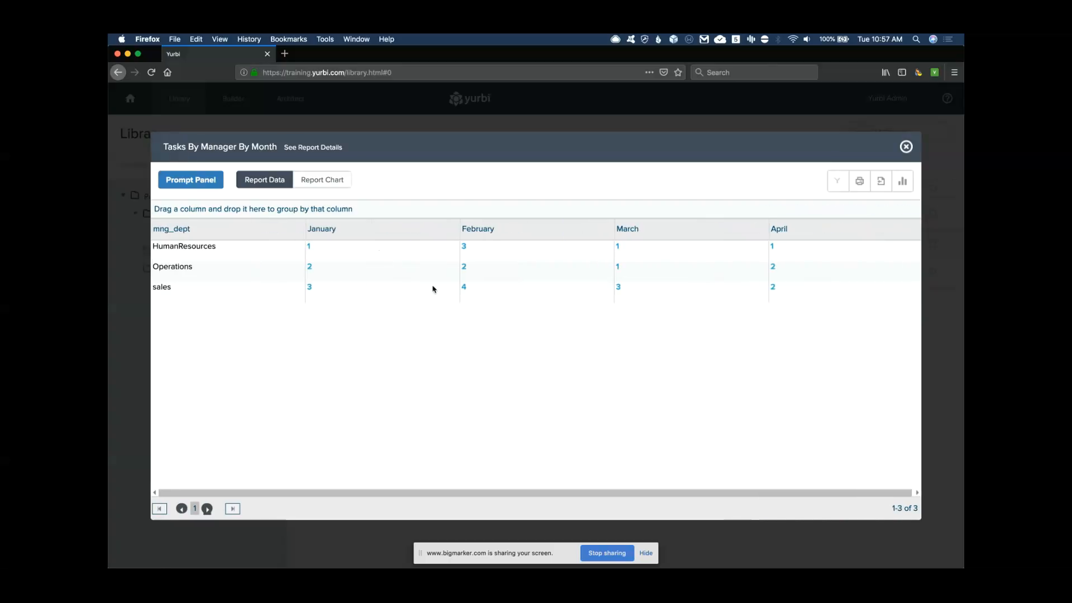
click(905, 146)
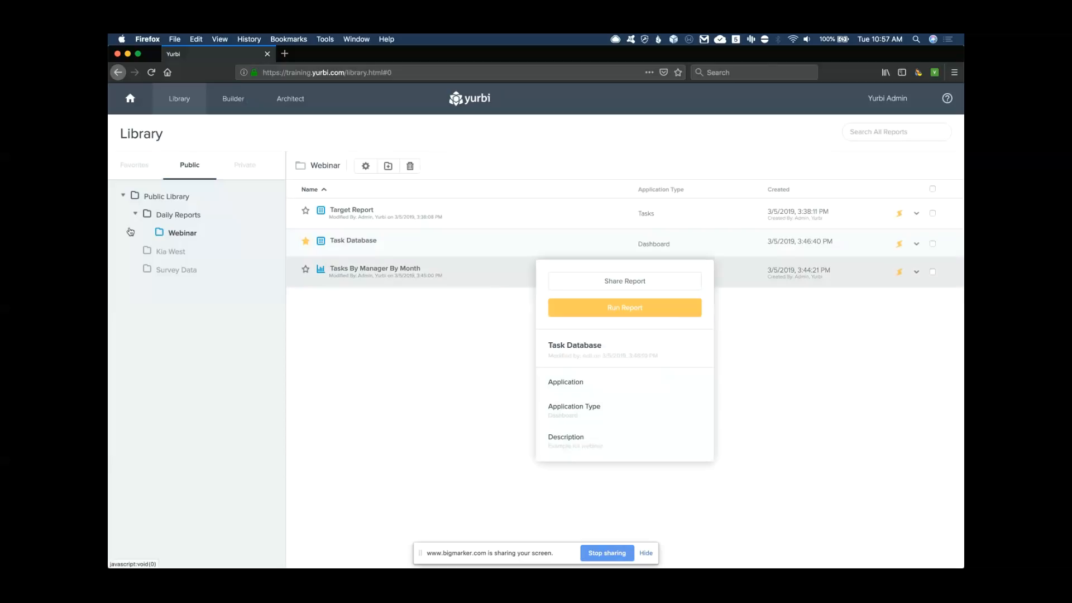
mouse_move(115, 182)
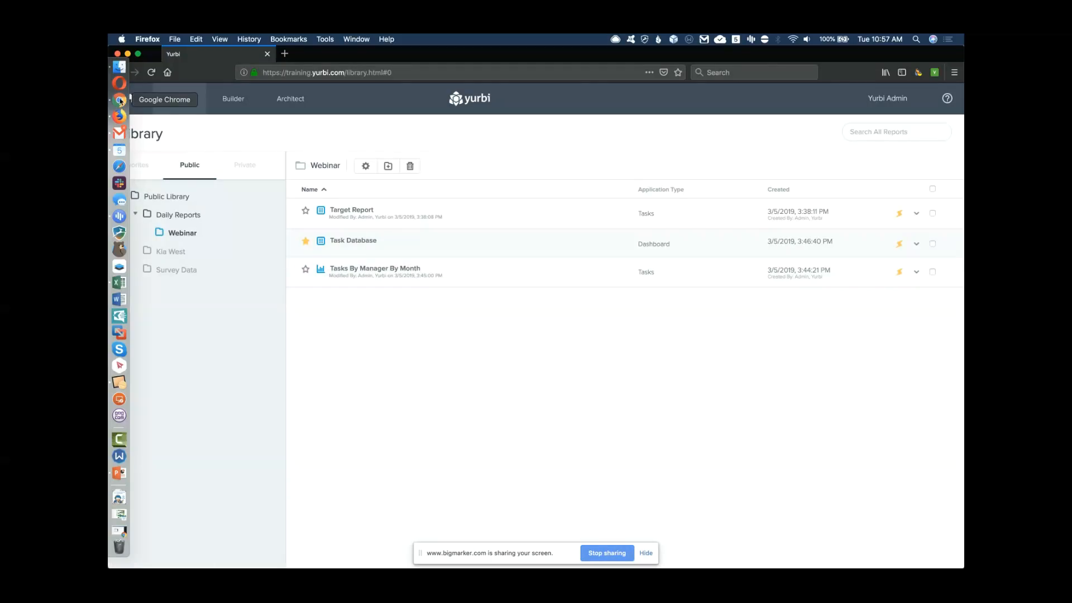
Show the BigMarker presentation slides and advance to slide 9, Upcoming Webinars
click(119, 101)
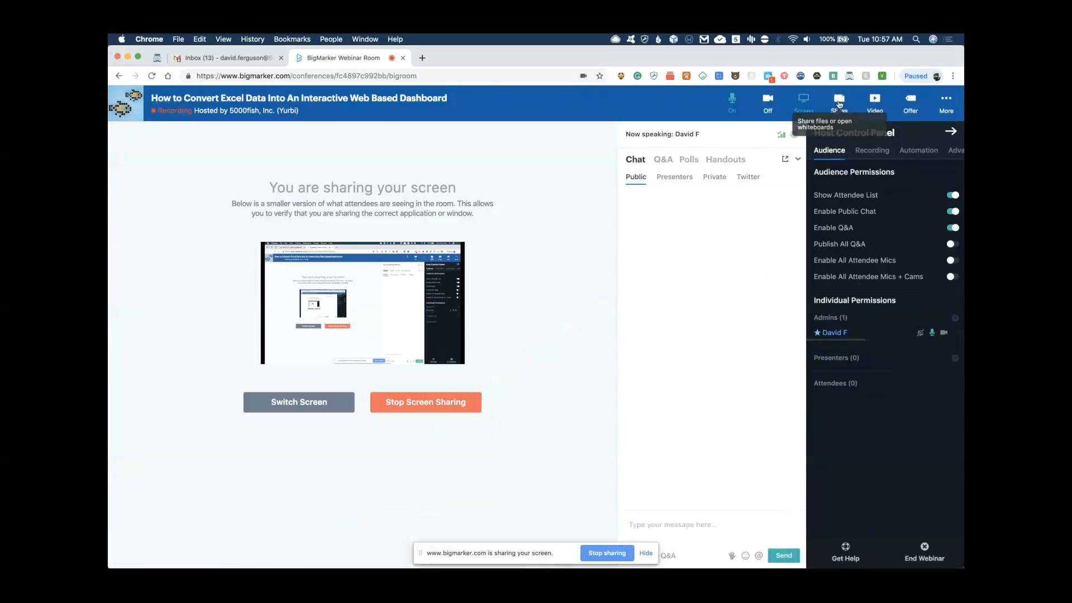
click(840, 104)
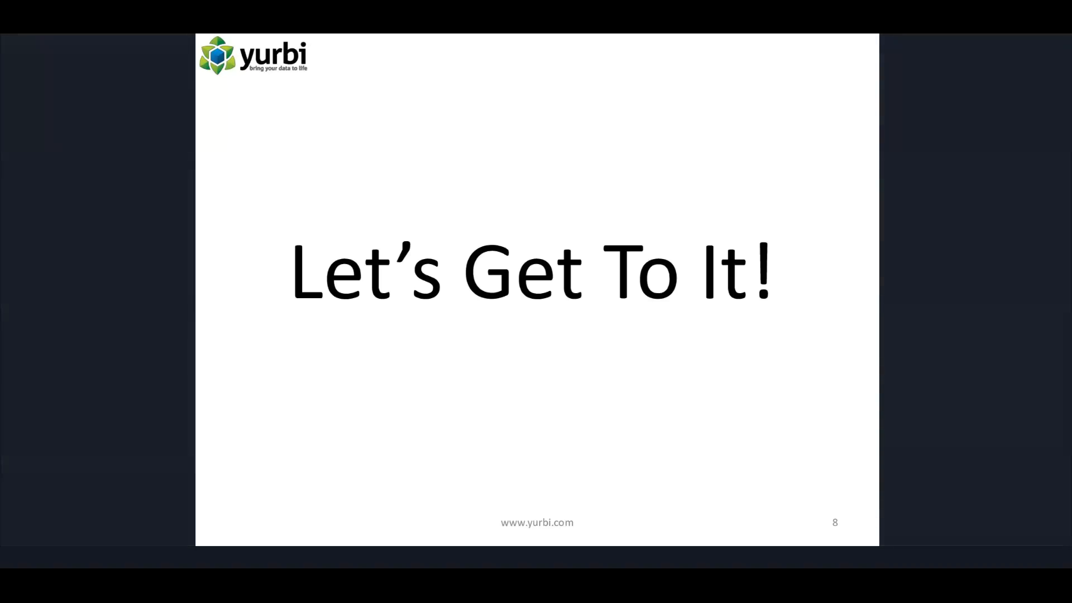
key(Right)
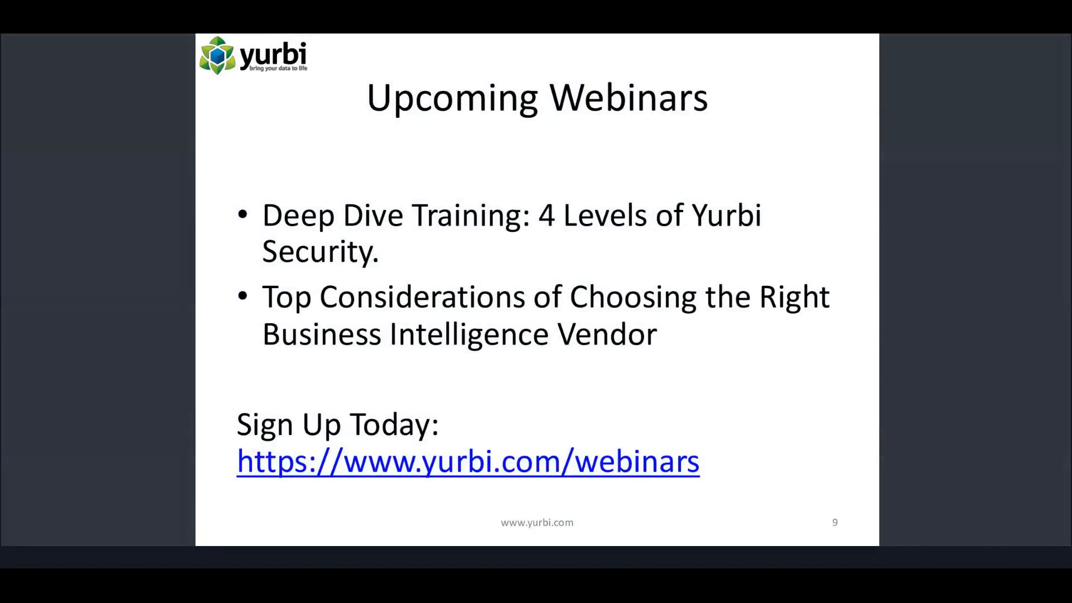